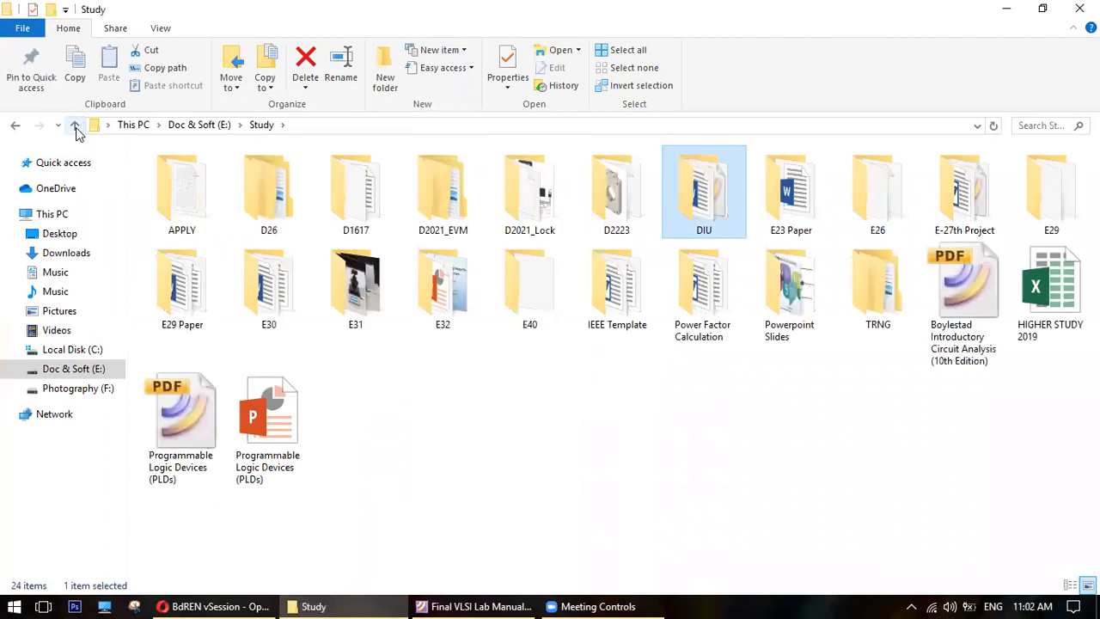
click(78, 368)
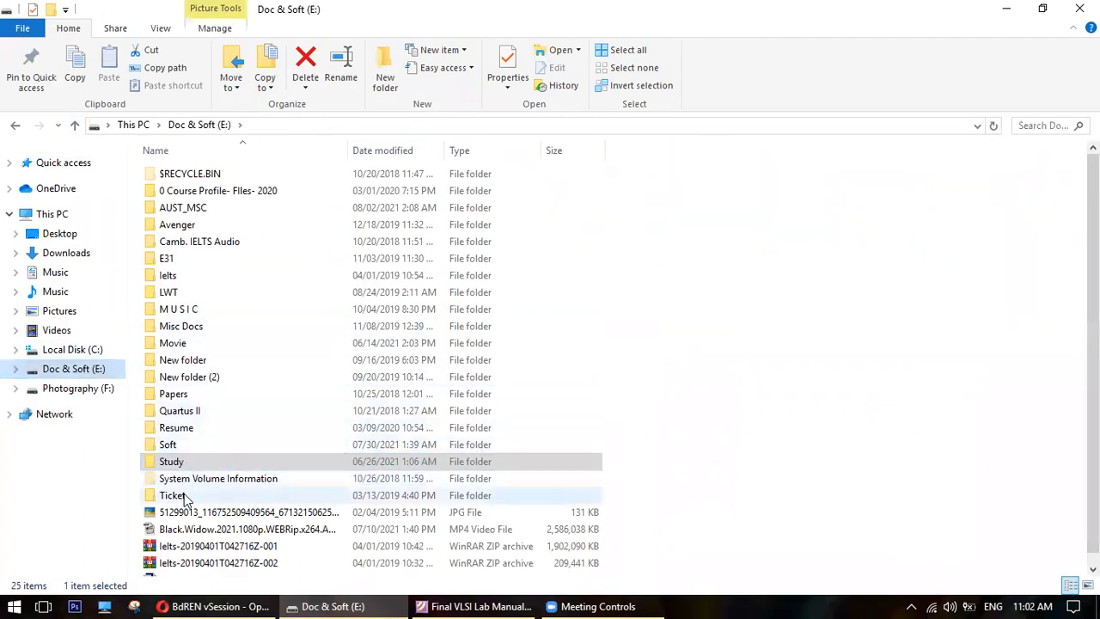
double_click(186, 447)
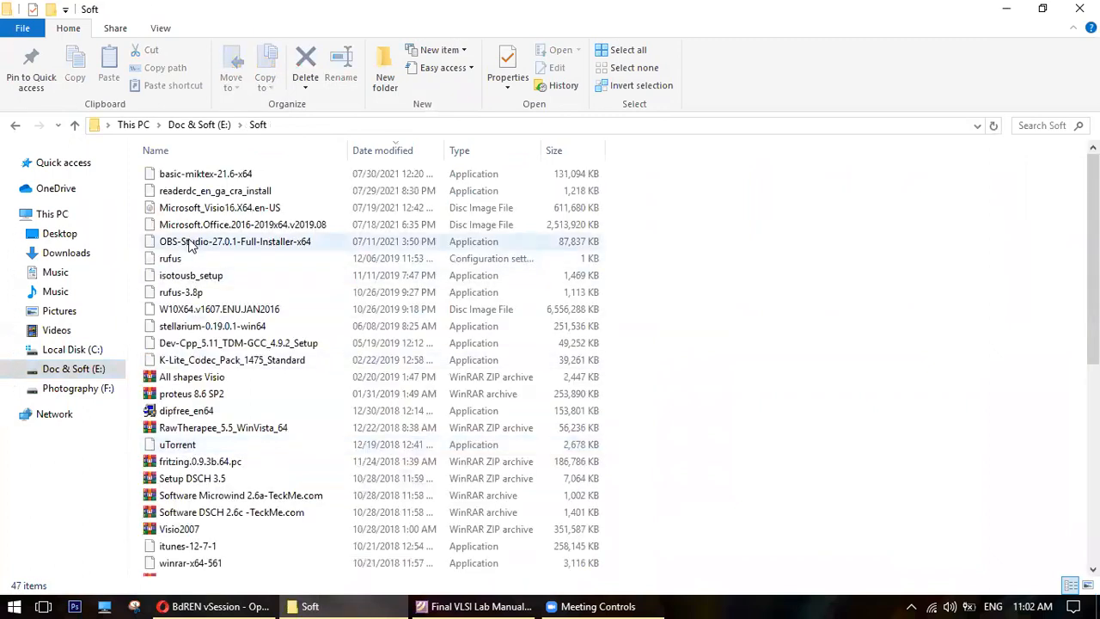
scroll(197, 379, down, 8)
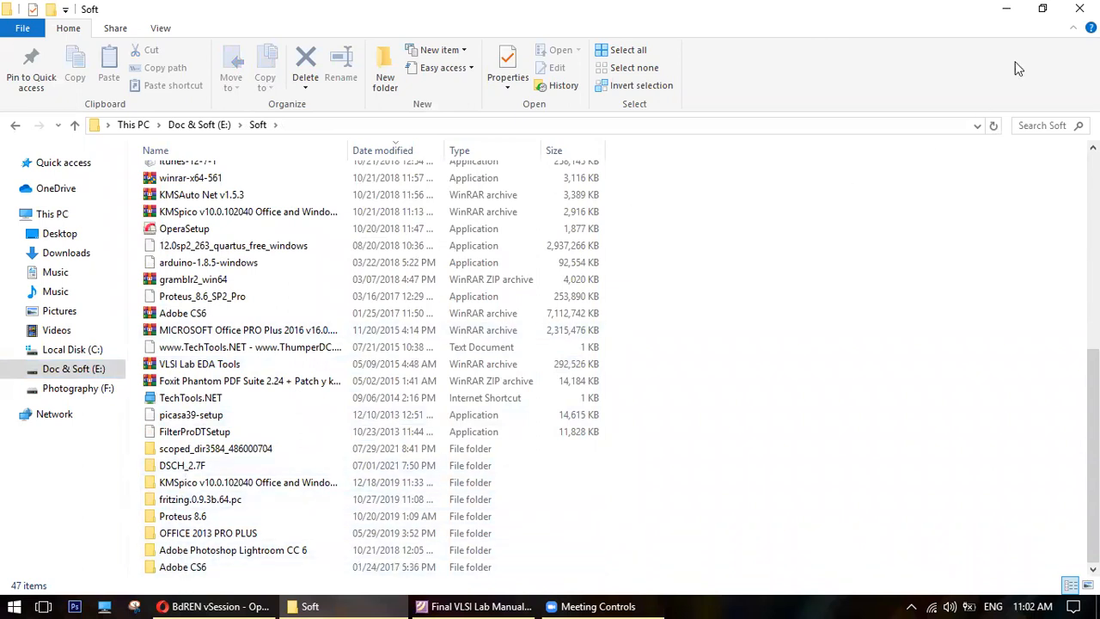
- Open the MICROWIND_3.1 folder from the desktop and launch Microwind from its system folder
click(1009, 10)
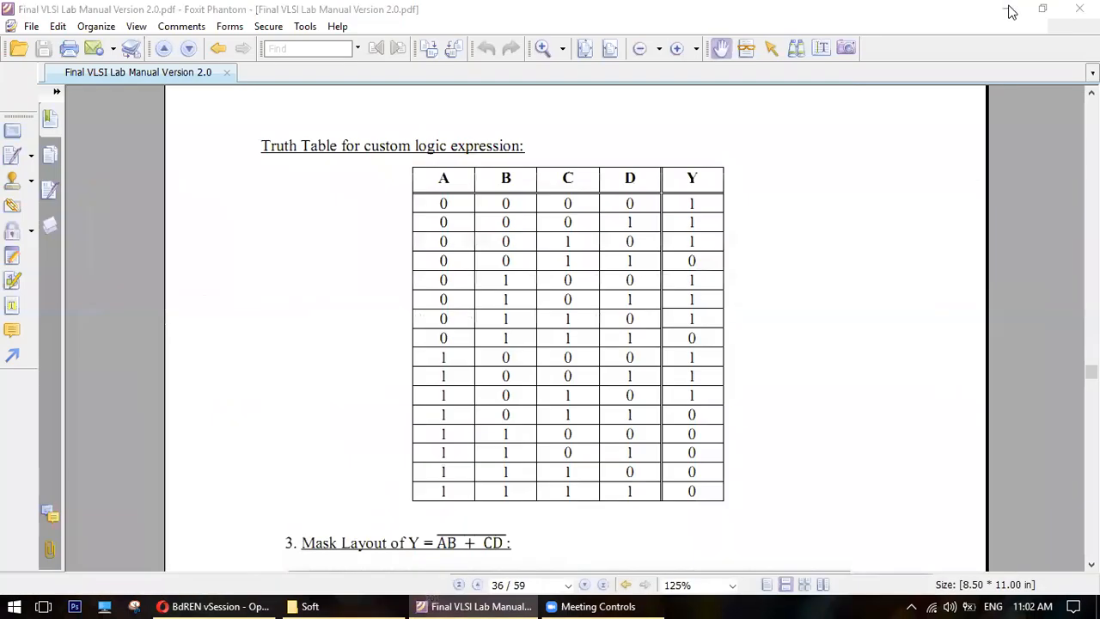
click(1011, 10)
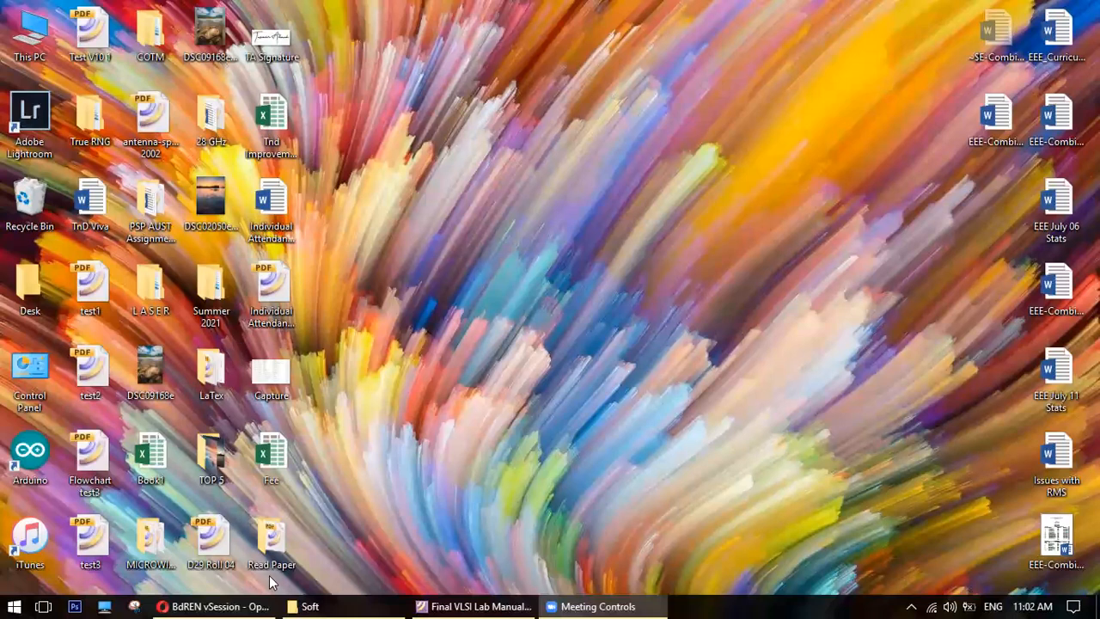
double_click(125, 556)
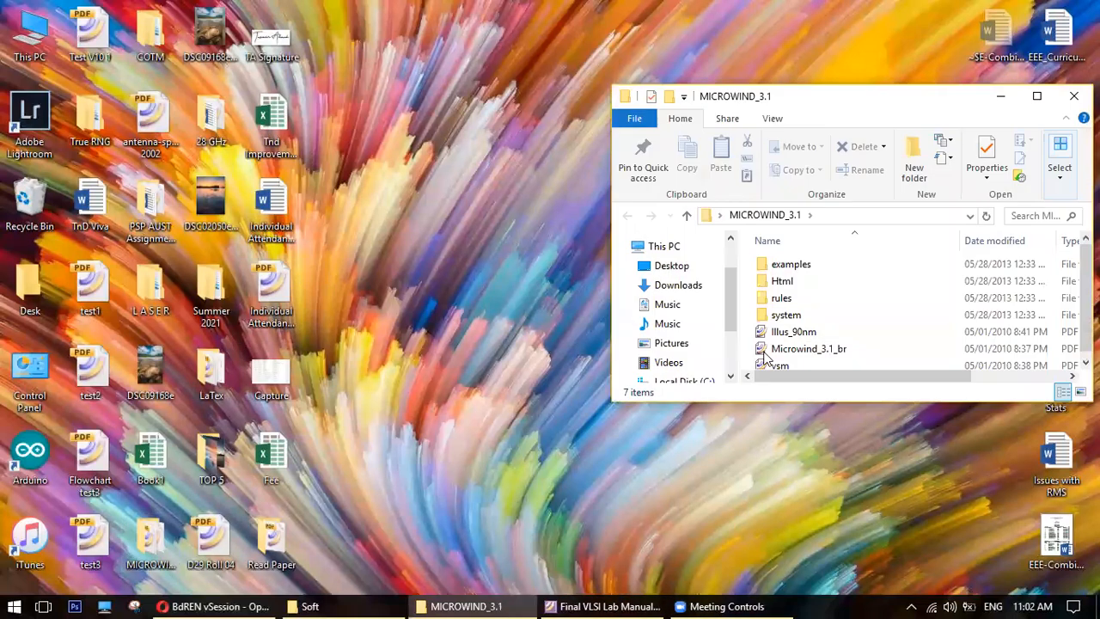
click(1034, 92)
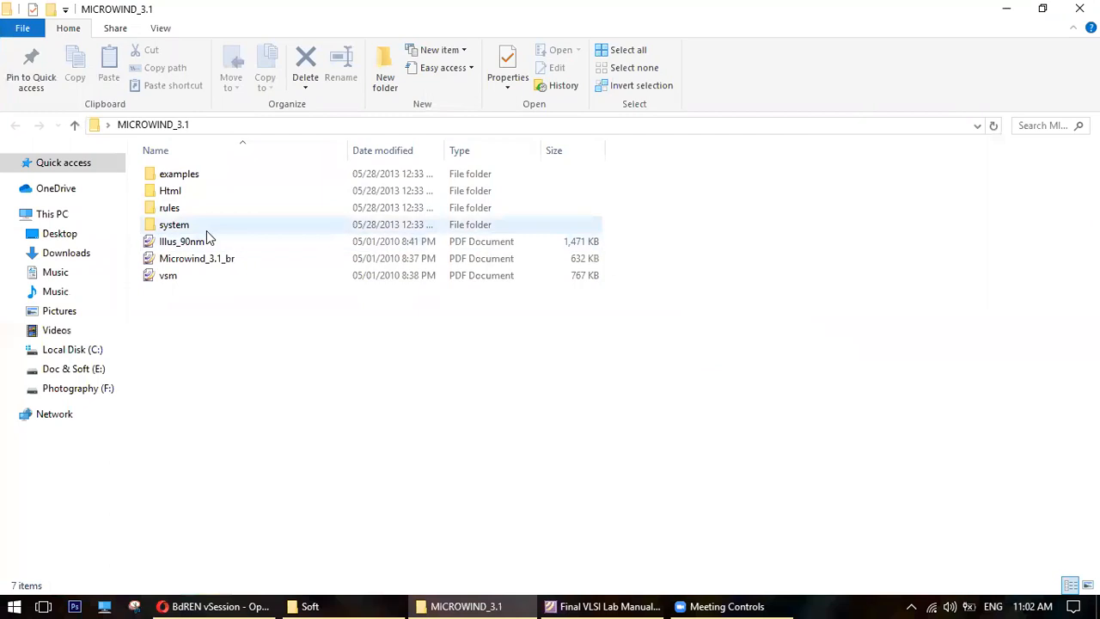
double_click(182, 225)
double_click(181, 226)
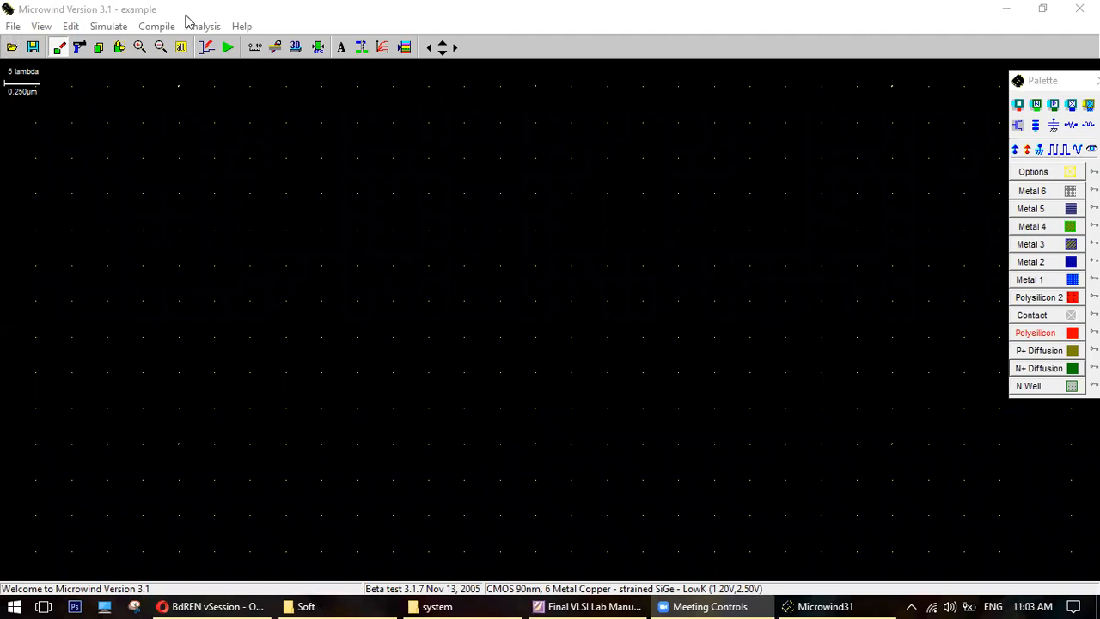
- Select the cmos90n.rul rule file as the foundry for the layout
click(13, 25)
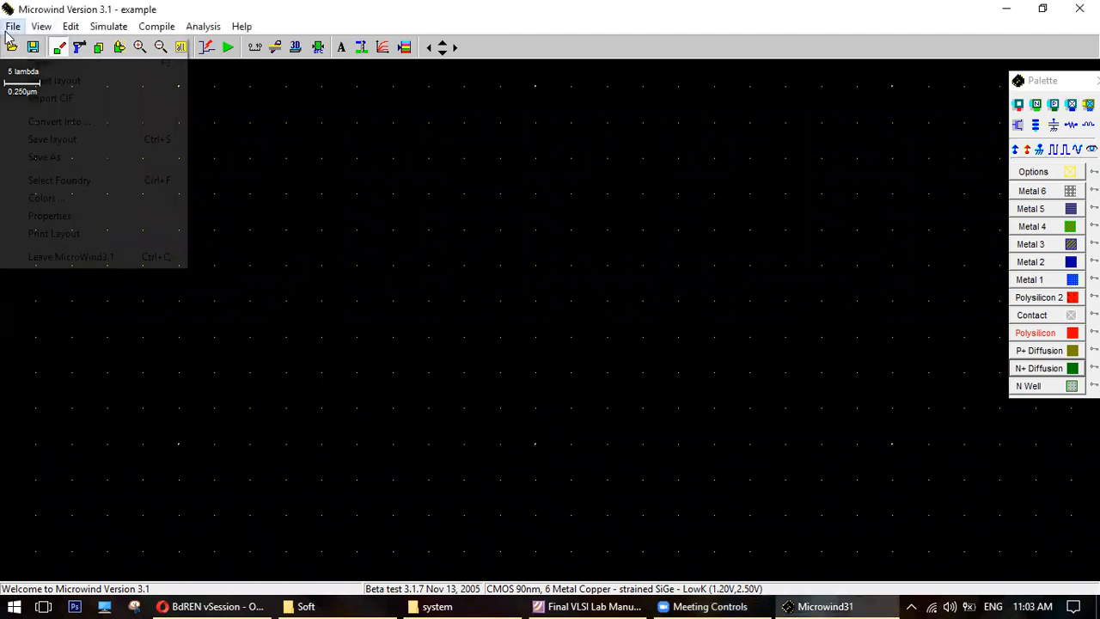
click(54, 180)
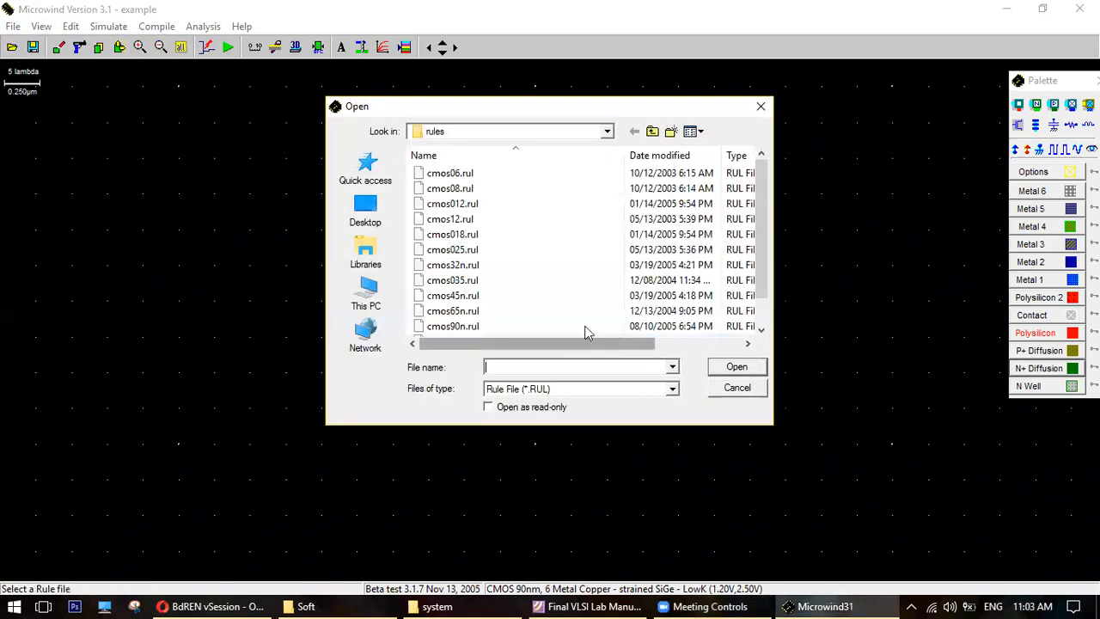
double_click(454, 327)
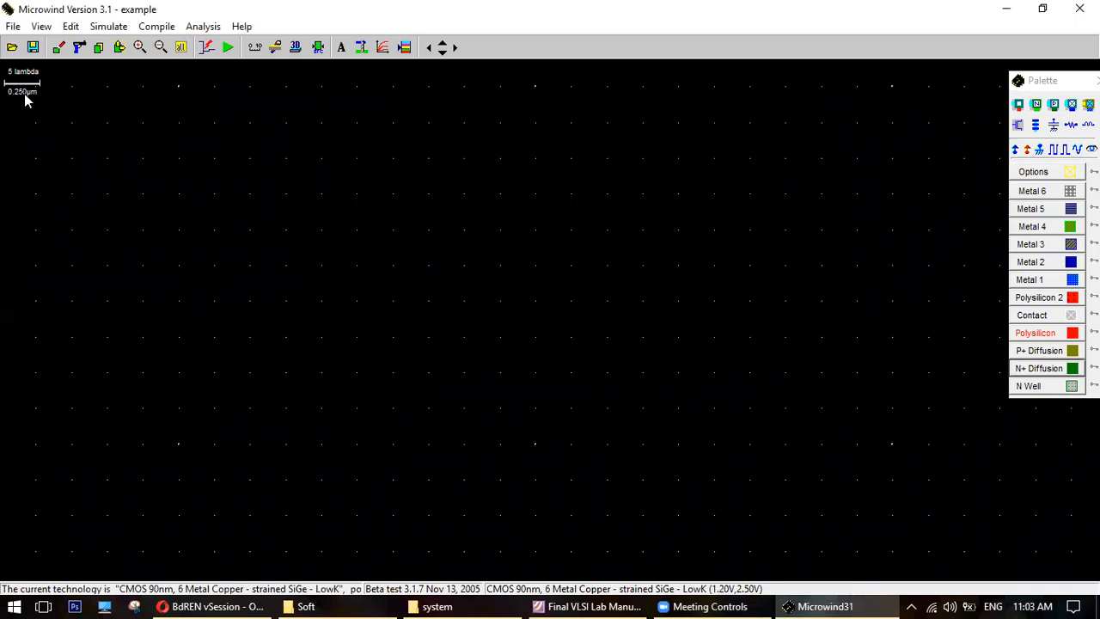
click(140, 48)
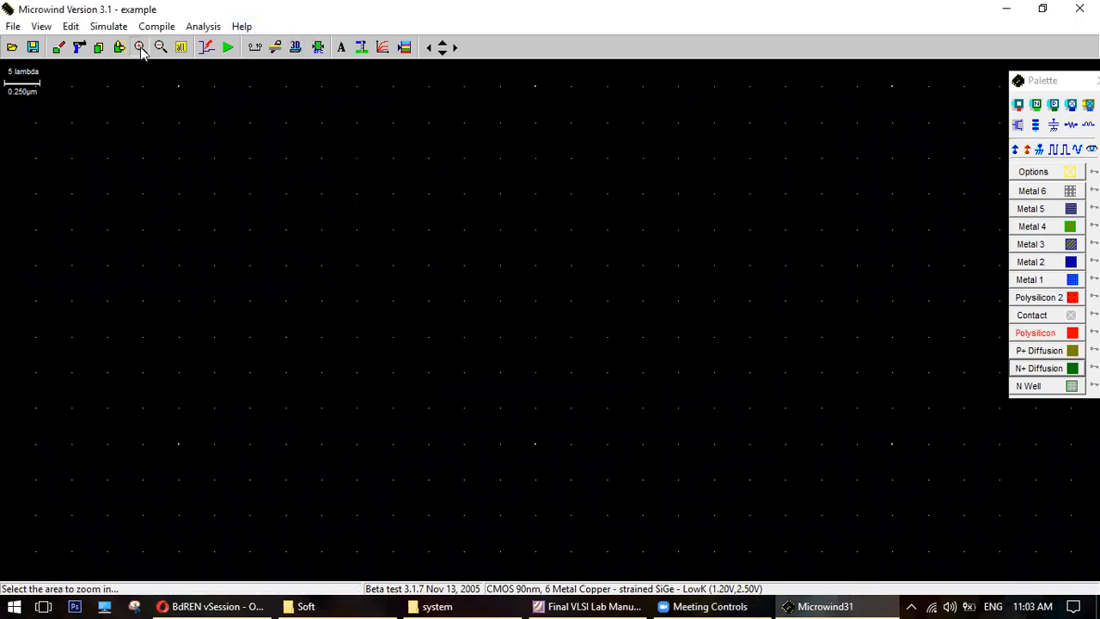
drag(49, 87, 962, 287)
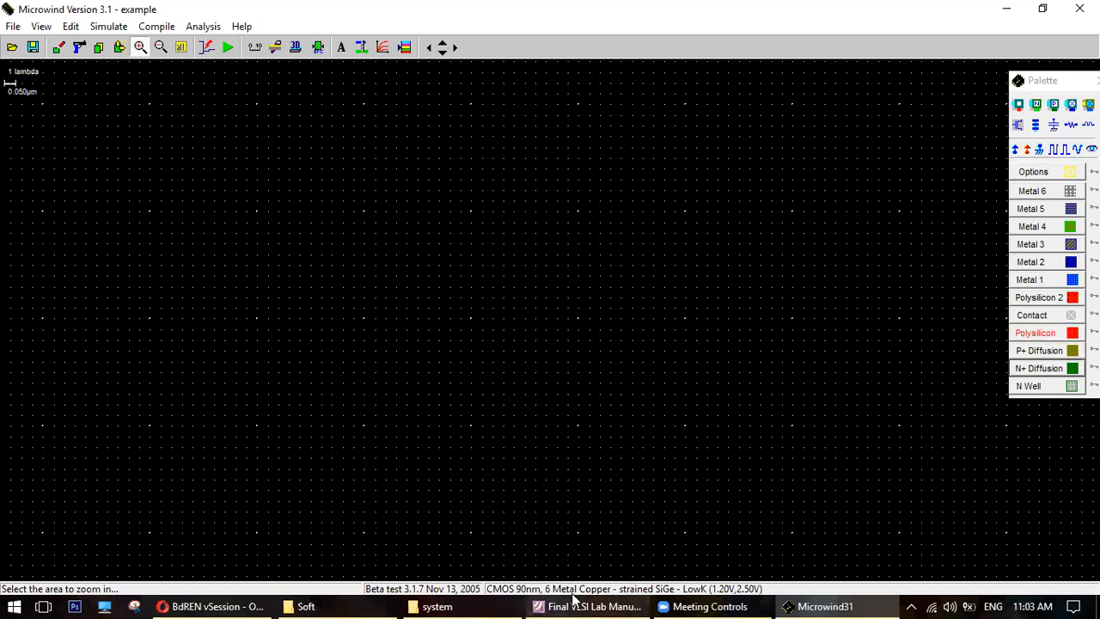
- Check the CMOS switch-level schematic on page 35 of the VLSI lab manual PDF and return to Microwind
mouse_move(574, 598)
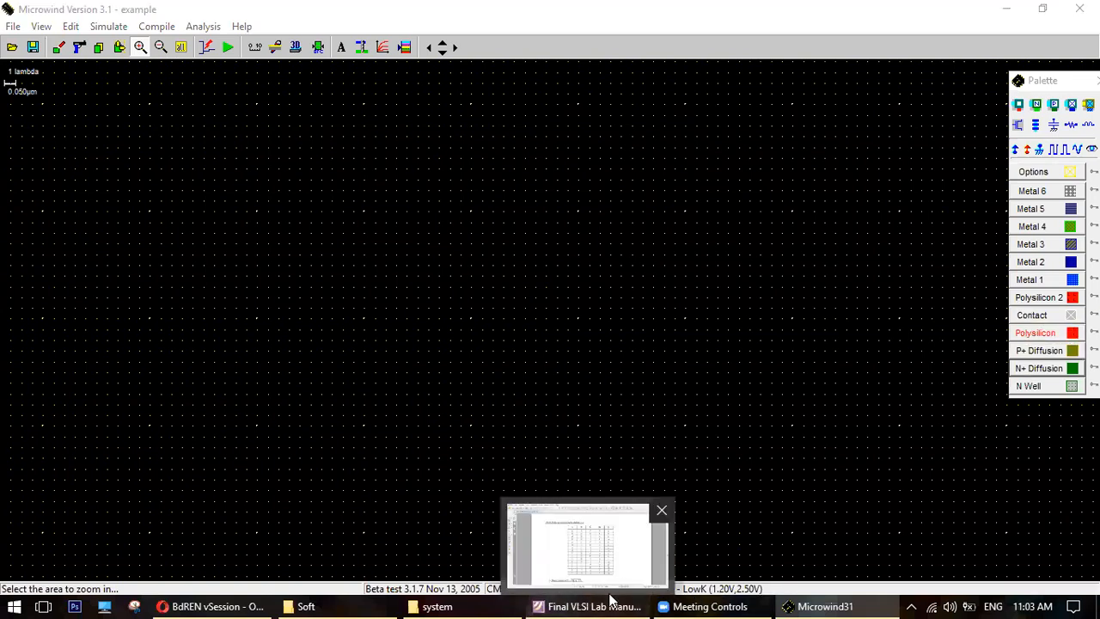
click(612, 600)
scroll(499, 394, up, 10)
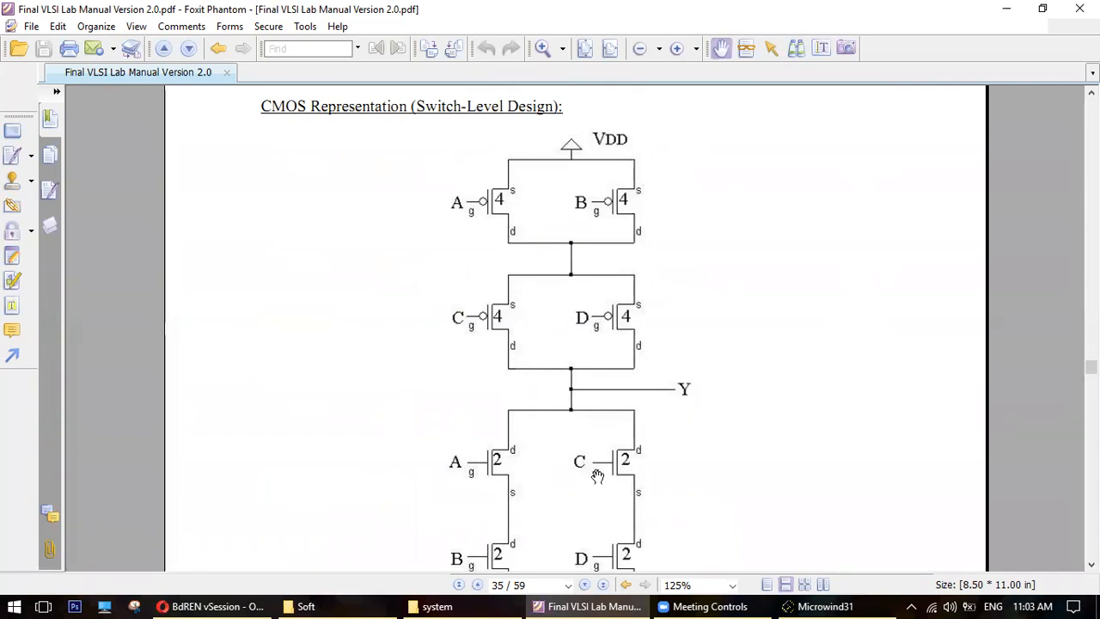
scroll(573, 425, down, 1)
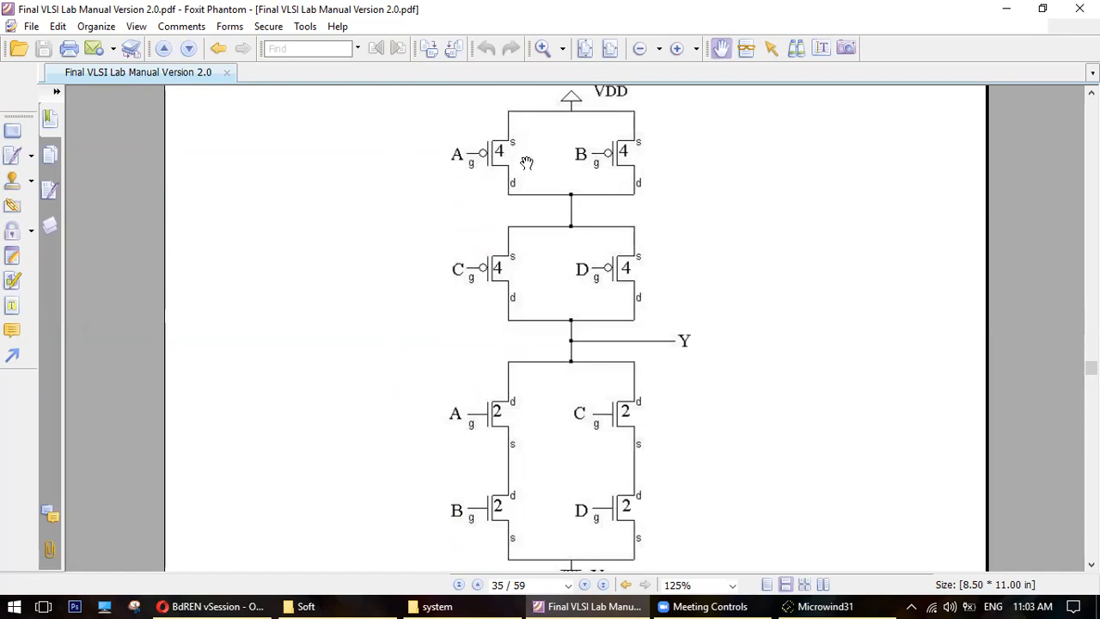
click(1006, 8)
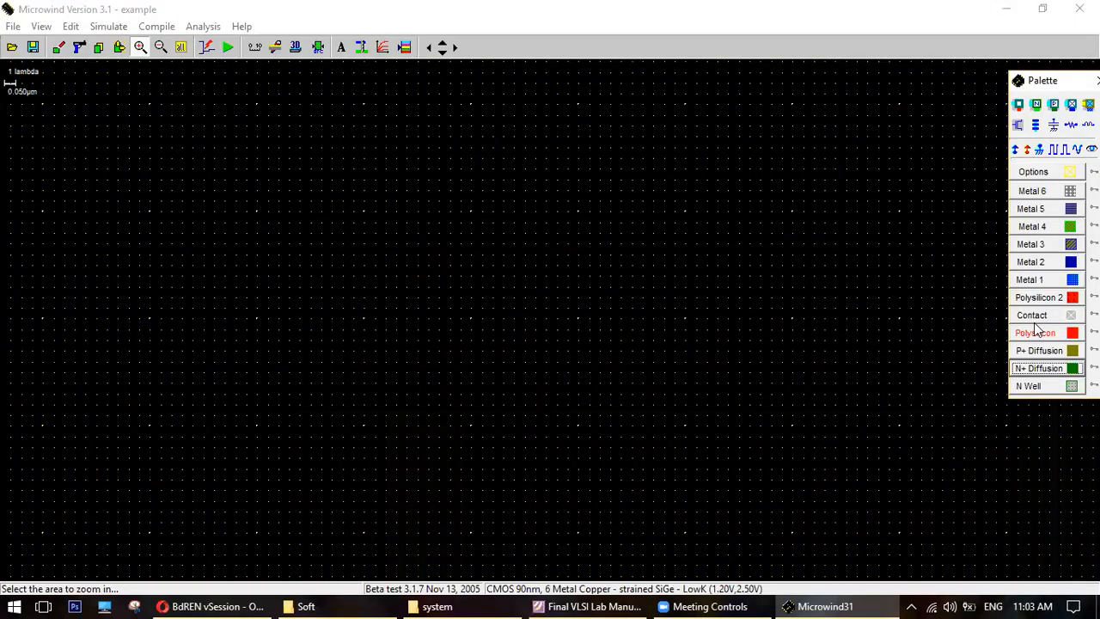
- Draw a P+ diffusion box of 14 x 24 lambda in the upper part of the layout
click(1040, 351)
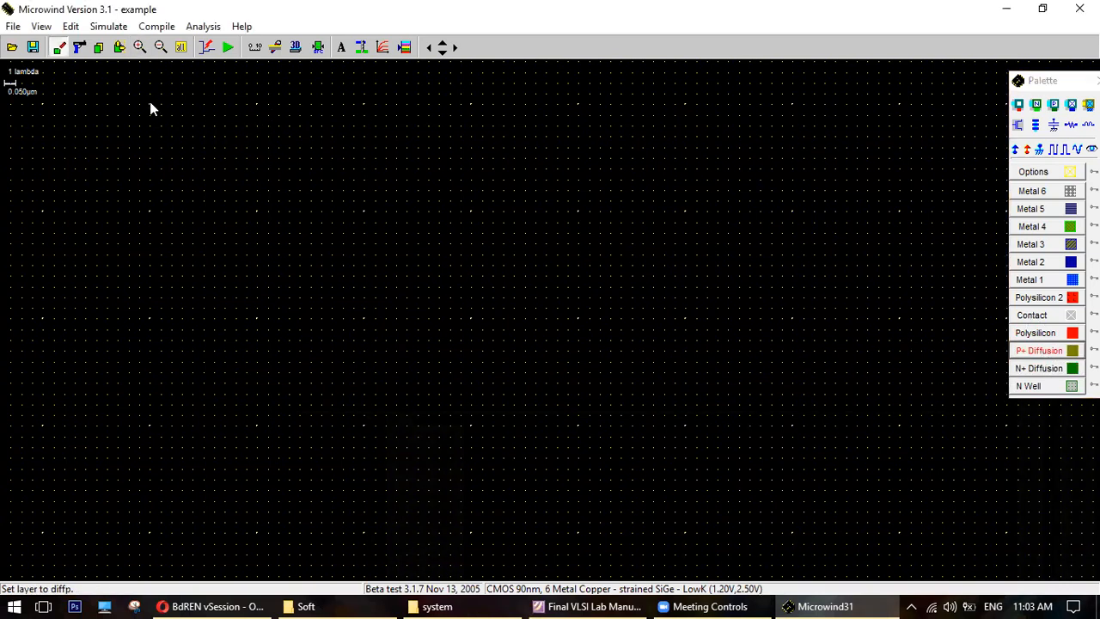
drag(149, 104, 174, 219)
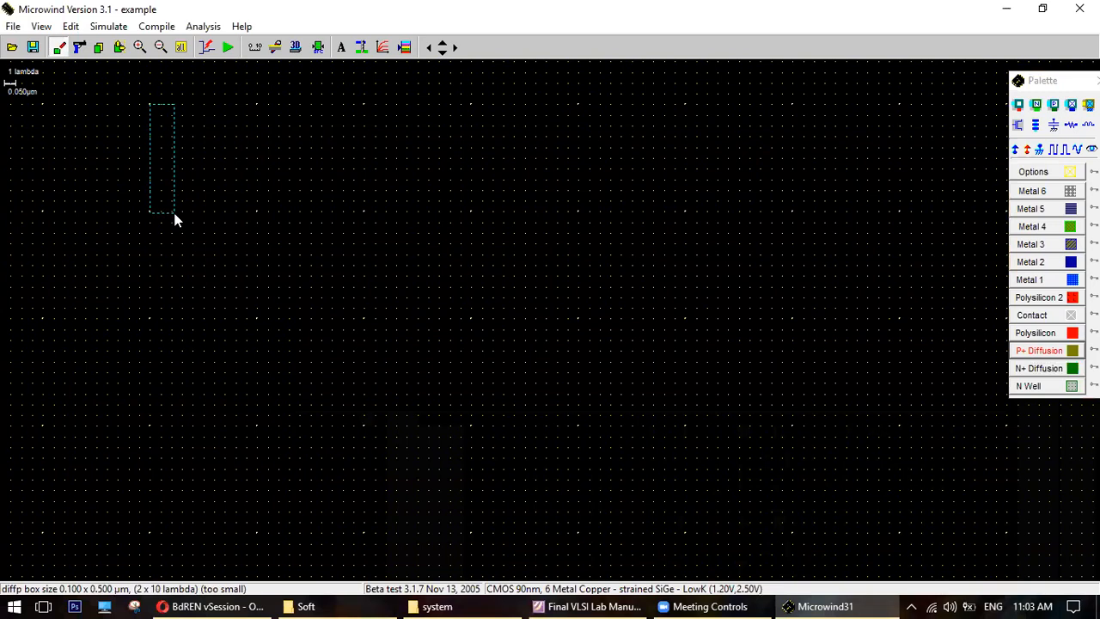
drag(174, 277, 302, 368)
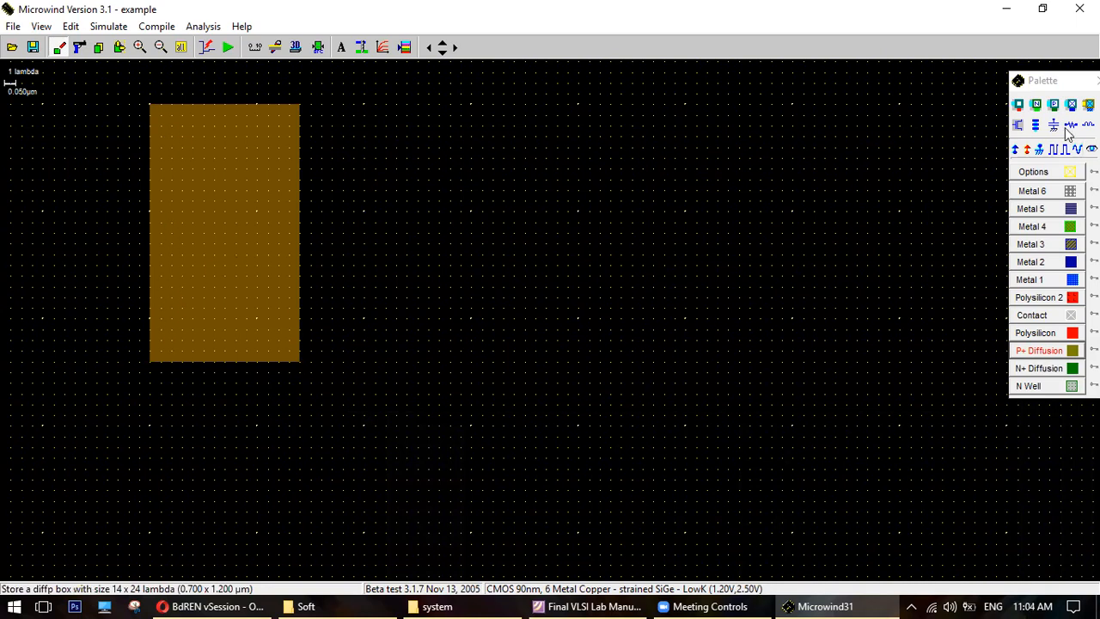
- Place two P+ diffusion contacts side by side at mid-height of the P+ diffusion box
click(1054, 104)
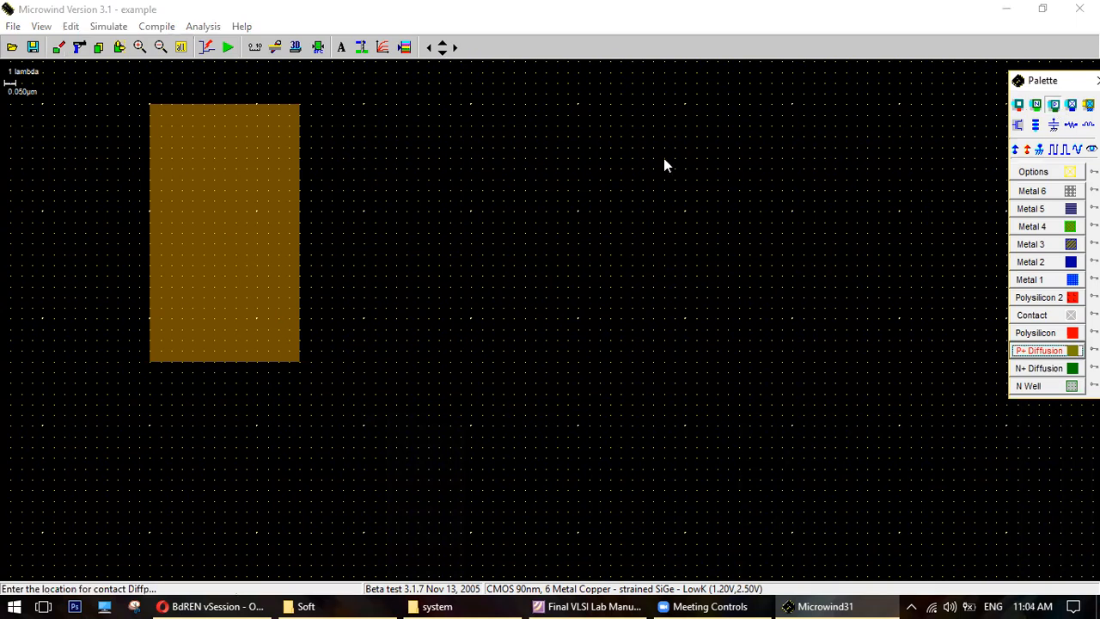
click(267, 232)
click(1053, 104)
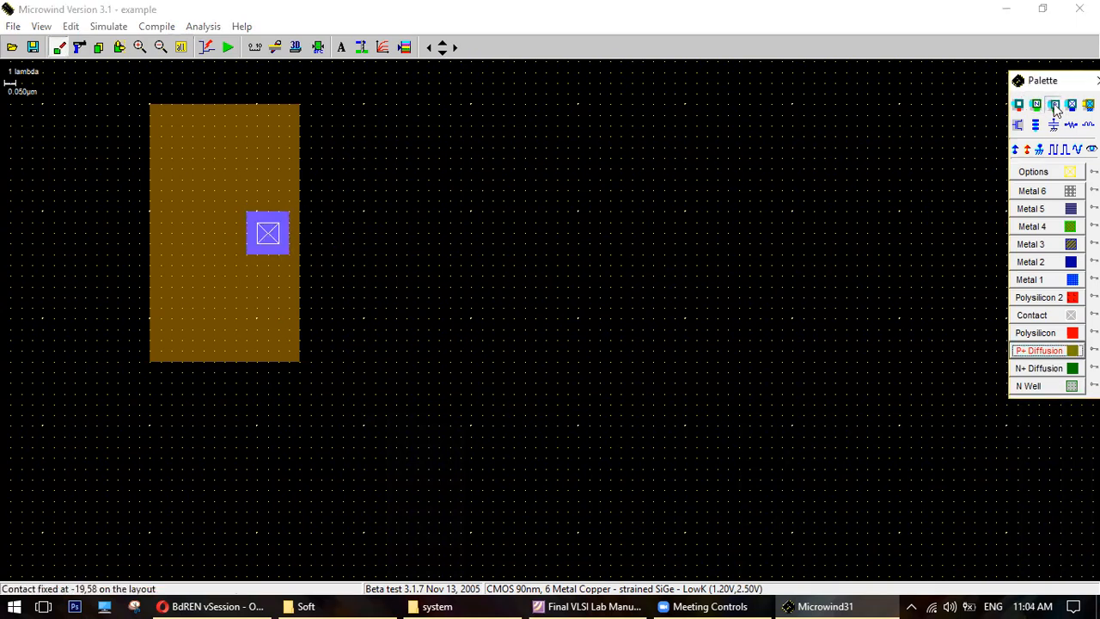
click(182, 234)
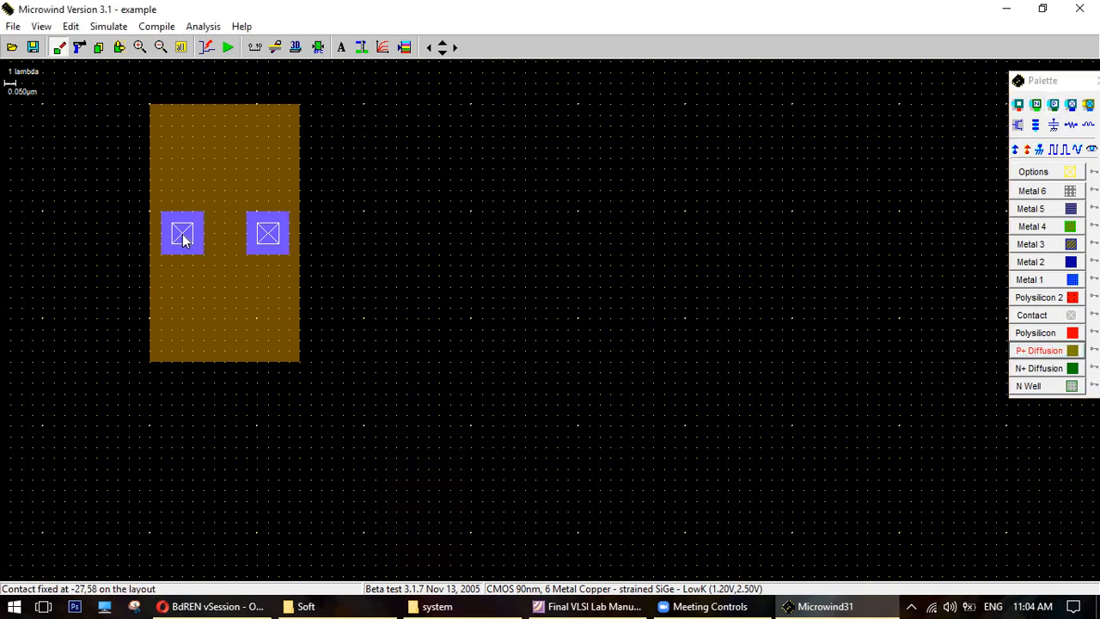
- Draw an N+ diffusion box of 14 x 4 lambda below the P+ box, aligned with its left and right edges
scroll(186, 240, down, 2)
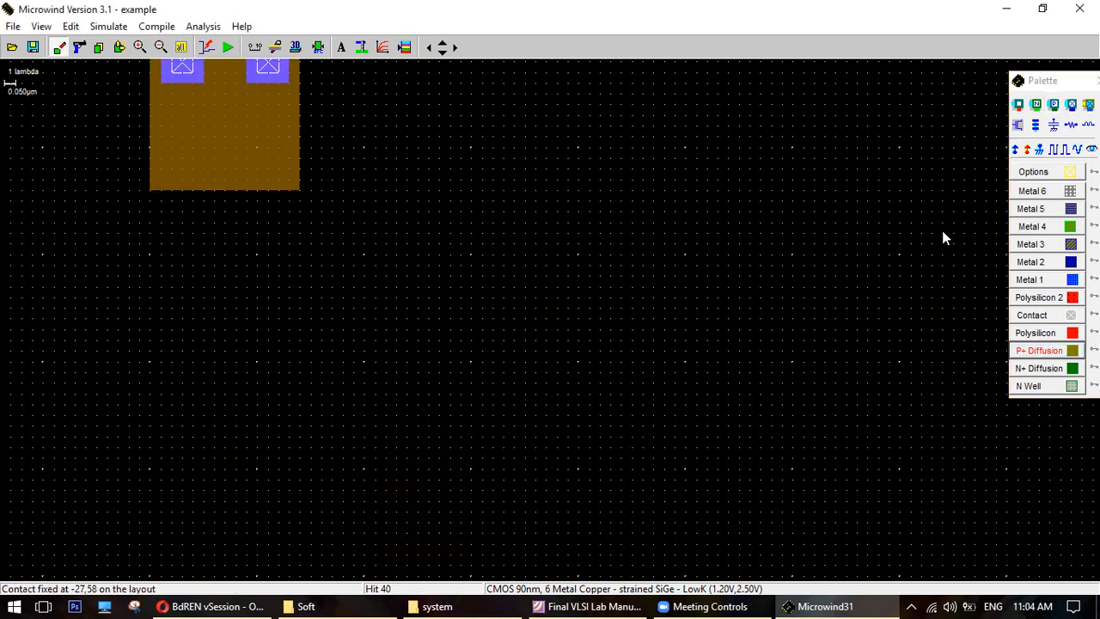
click(1029, 371)
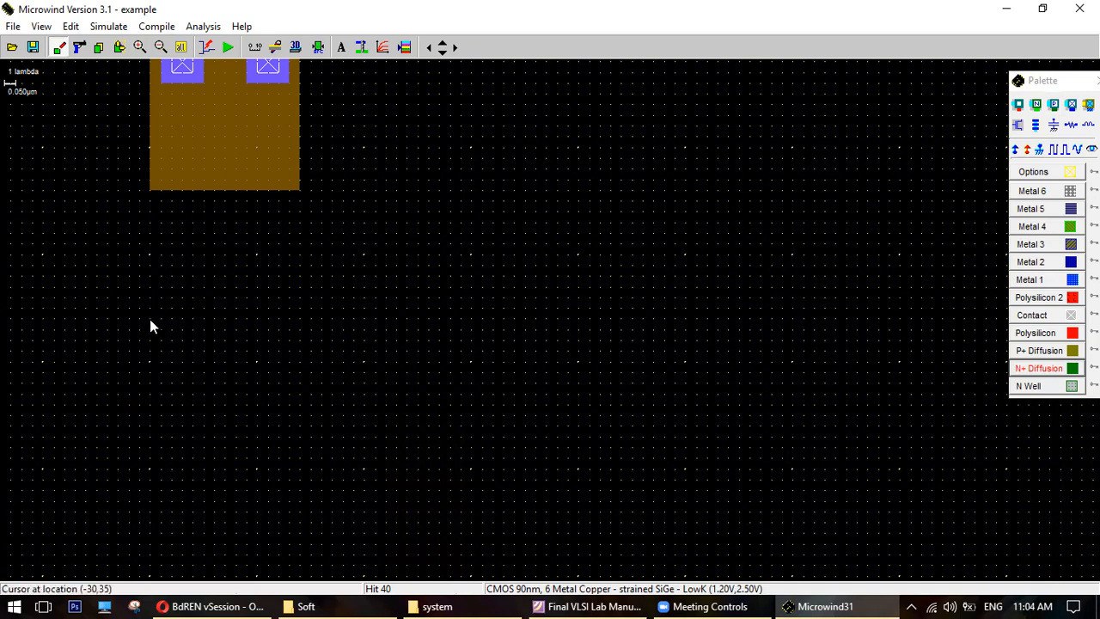
drag(150, 319, 300, 363)
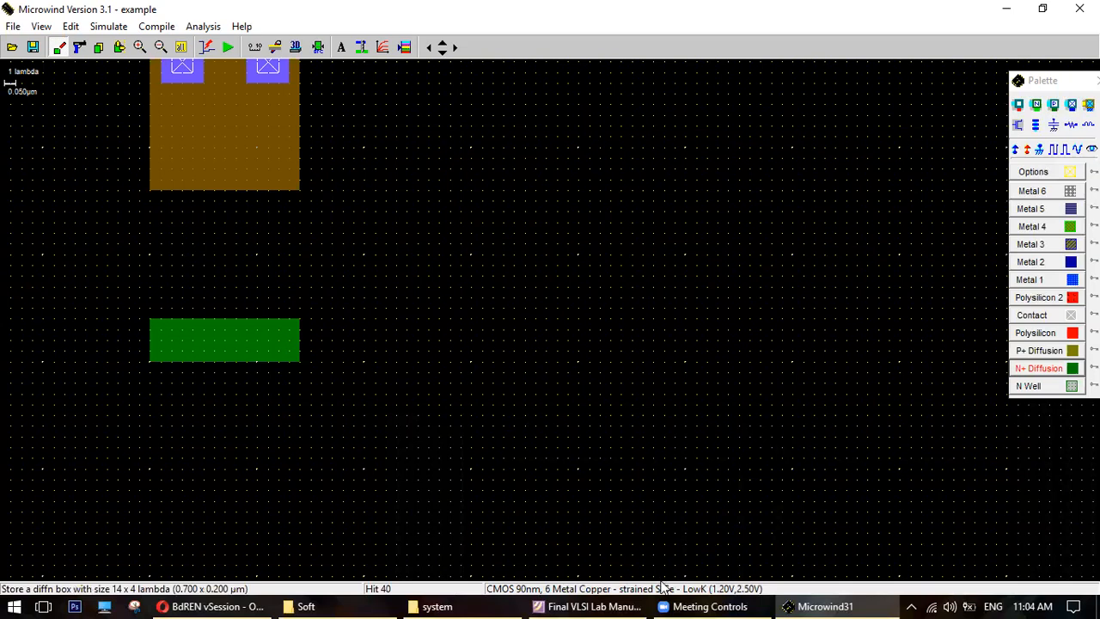
- Examine the NMOS and PMOS sizes in the lab manual's CMOS schematic using temporary pen marks, and return to Microwind
click(591, 606)
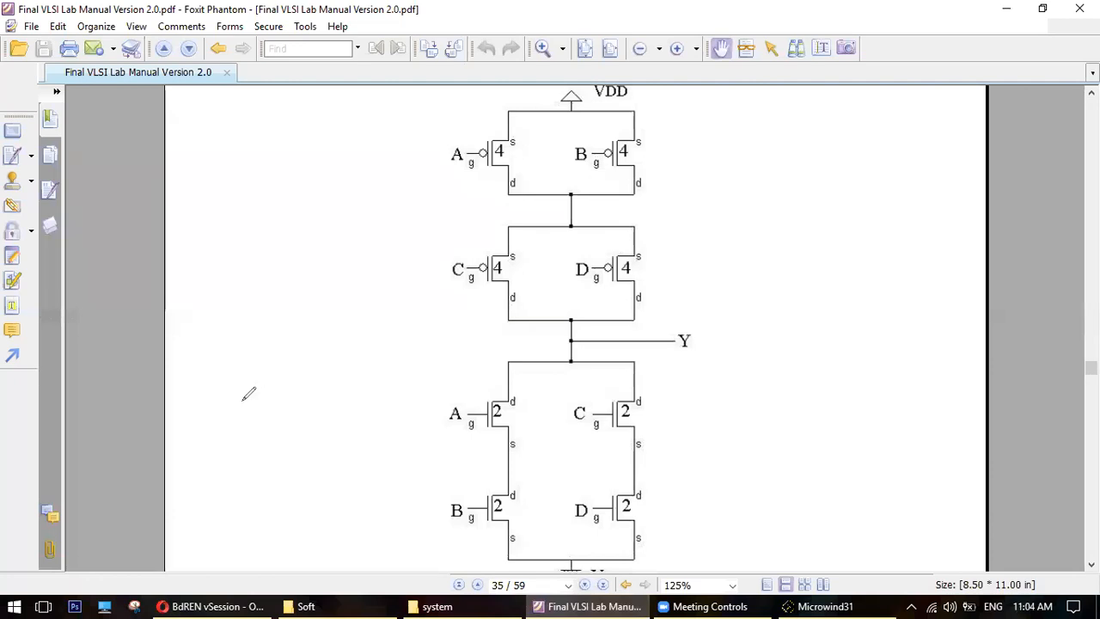
drag(237, 368, 243, 401)
drag(234, 420, 265, 409)
drag(521, 407, 521, 424)
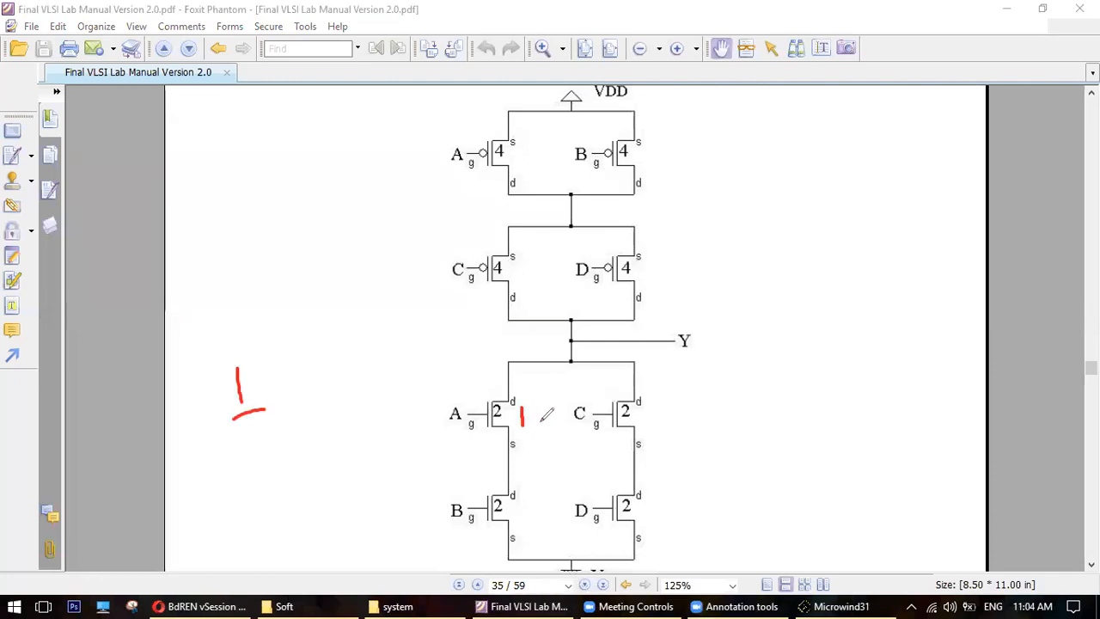
mouse_move(243, 455)
mouse_down()
mouse_move(229, 481)
mouse_move(289, 469)
mouse_move(272, 485)
mouse_up()
drag(486, 436, 534, 412)
drag(250, 371, 298, 398)
drag(490, 168, 538, 159)
mouse_move(214, 317)
mouse_down()
mouse_move(219, 304)
mouse_move(246, 342)
mouse_move(263, 319)
mouse_up()
drag(277, 303, 277, 355)
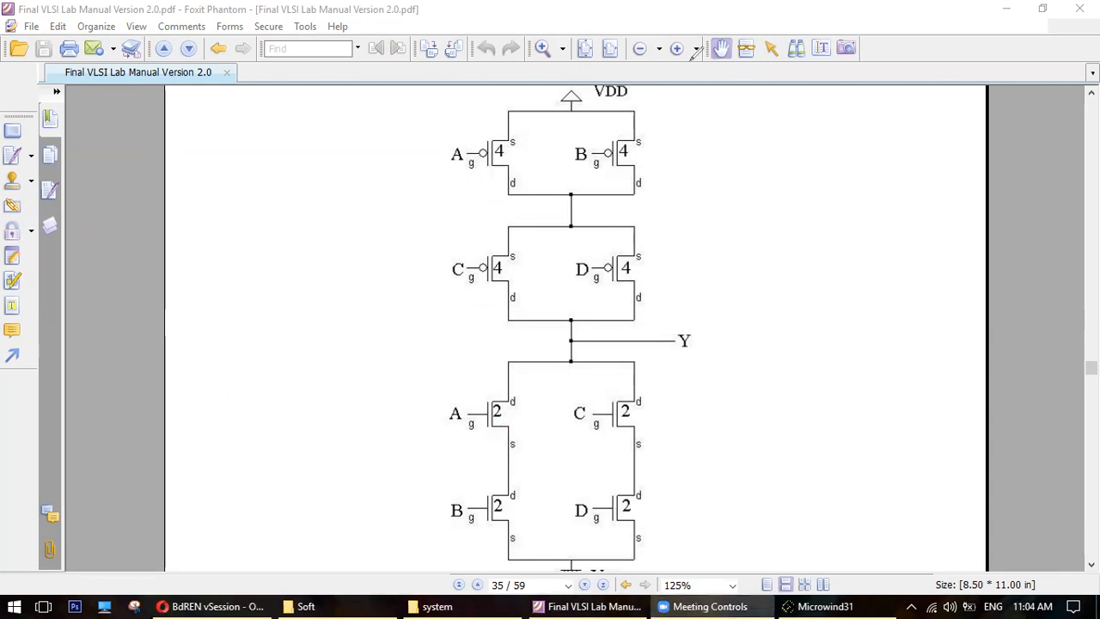
click(1005, 9)
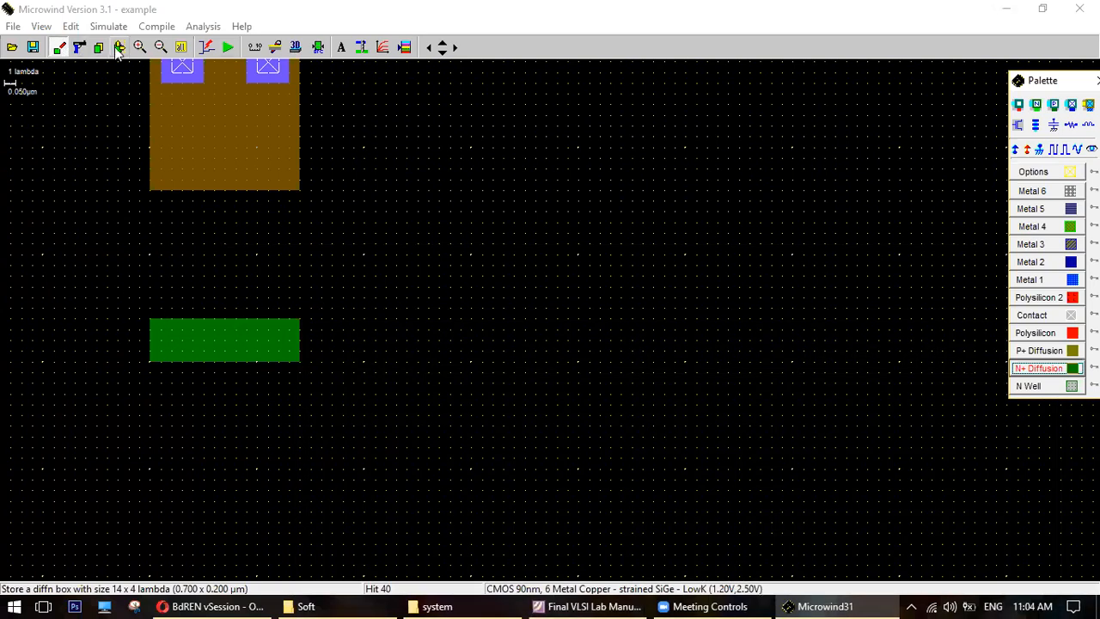
- Stretch the lower edge of the N+ diffusion box to make it 14 x 12 lambda, and run the design rule check
click(318, 47)
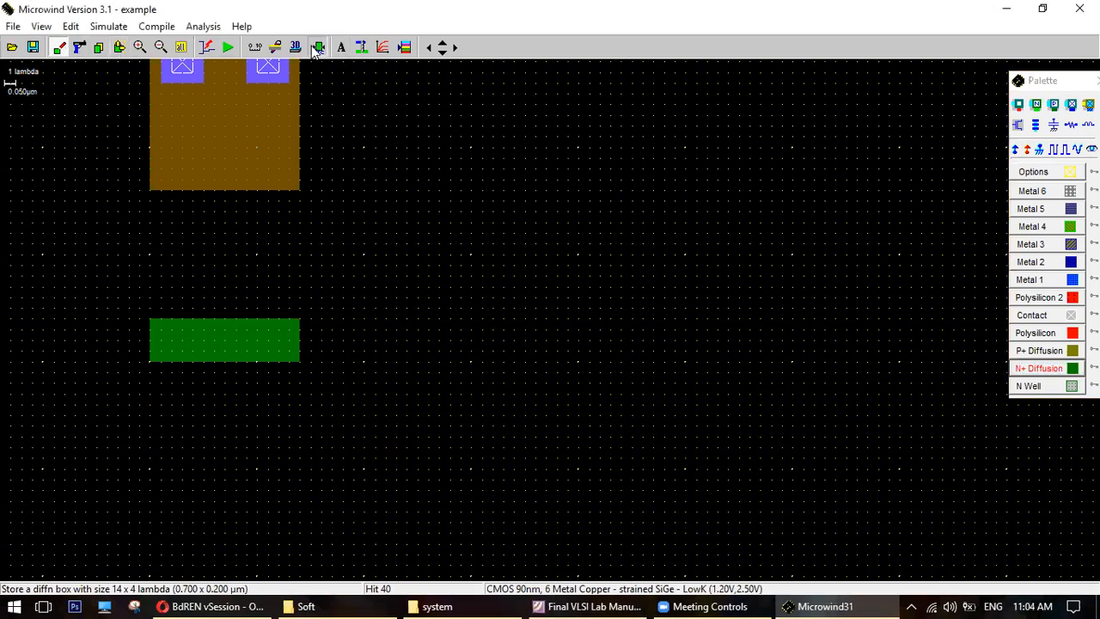
click(119, 48)
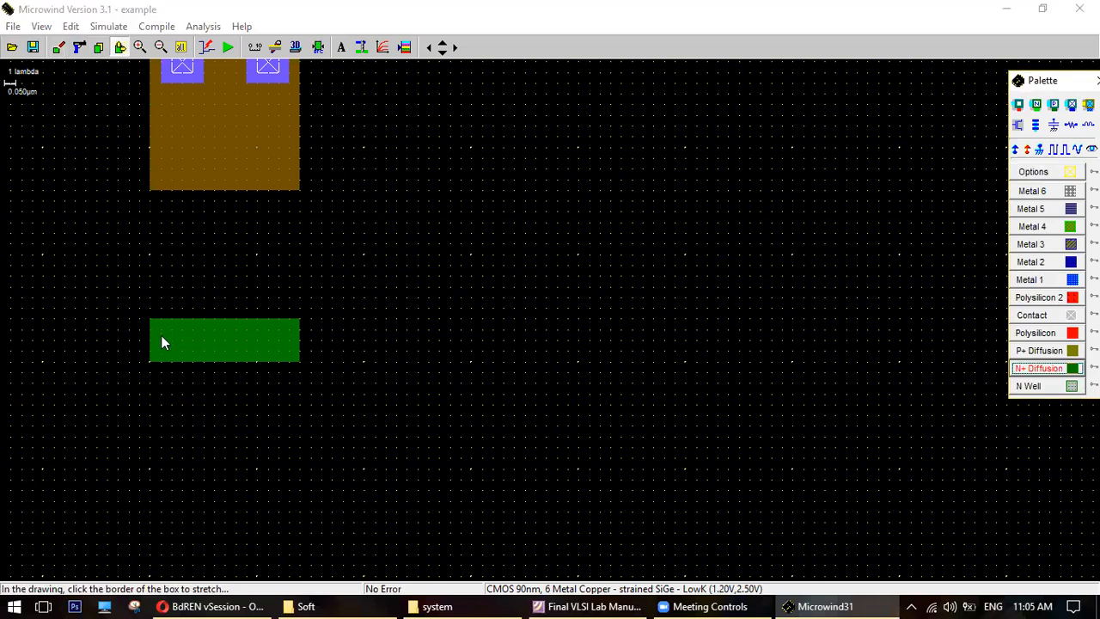
drag(167, 361, 165, 445)
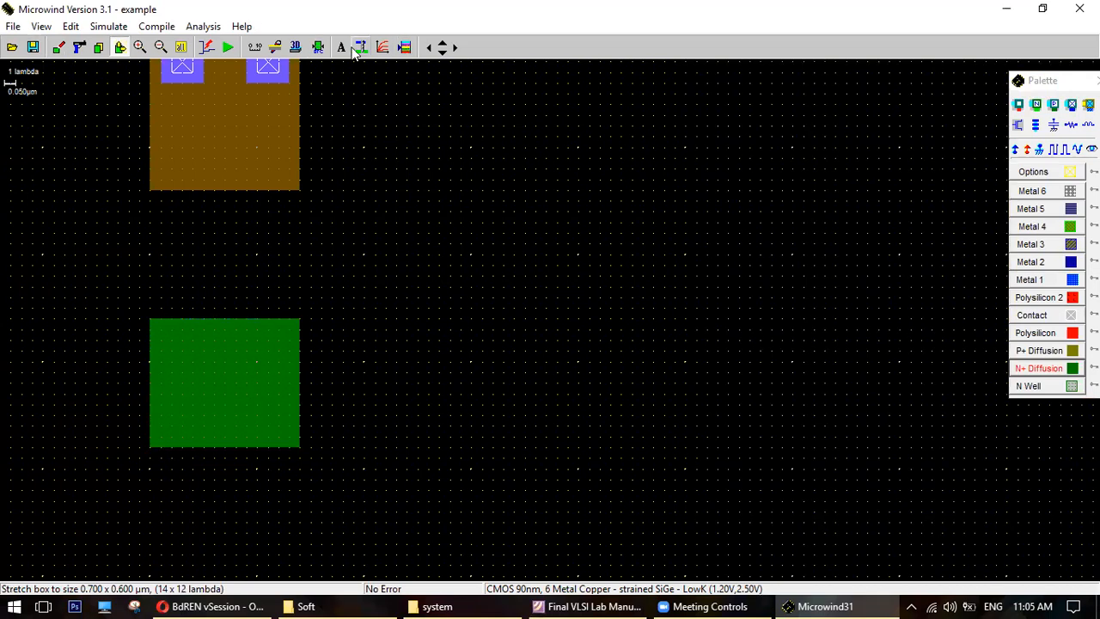
click(317, 48)
- Place an N+ diffusion contact at mid-height near the right edge of the N+ diffusion box
click(1038, 104)
click(1040, 104)
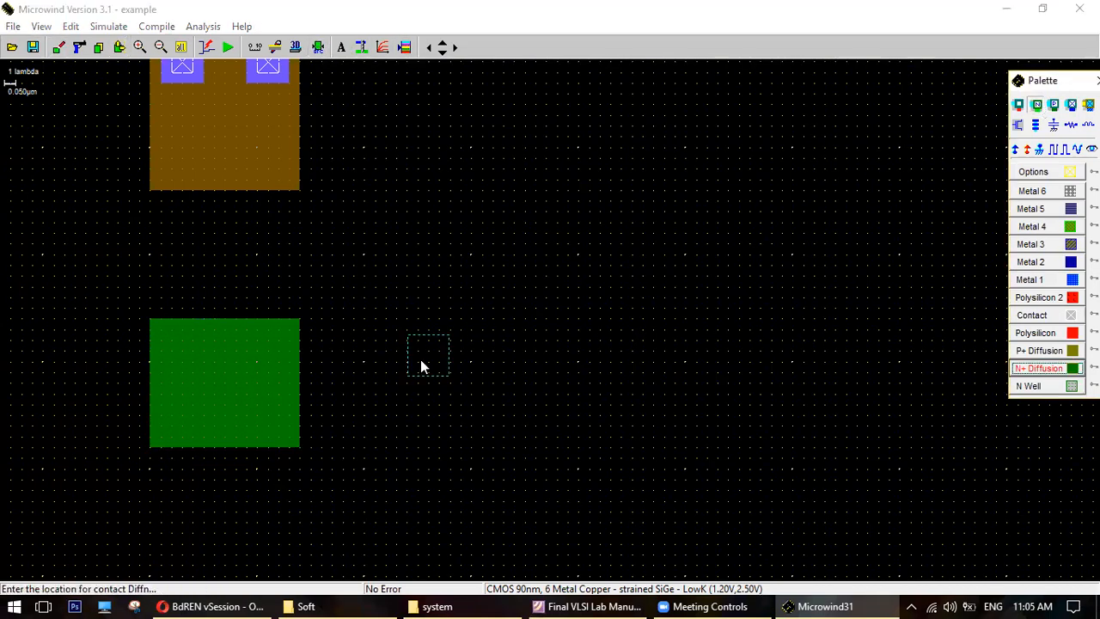
click(269, 384)
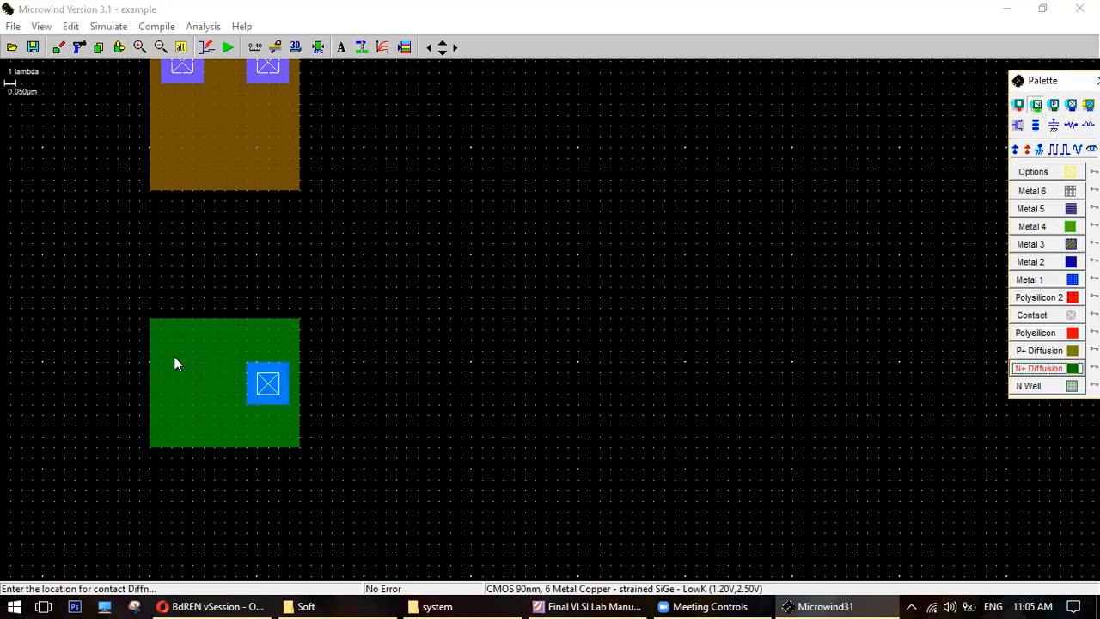
- Place a second N+ diffusion contact near the N+ box's left edge, and draw a 2 x 37 lambda polysilicon gate between the P+ contacts
click(181, 384)
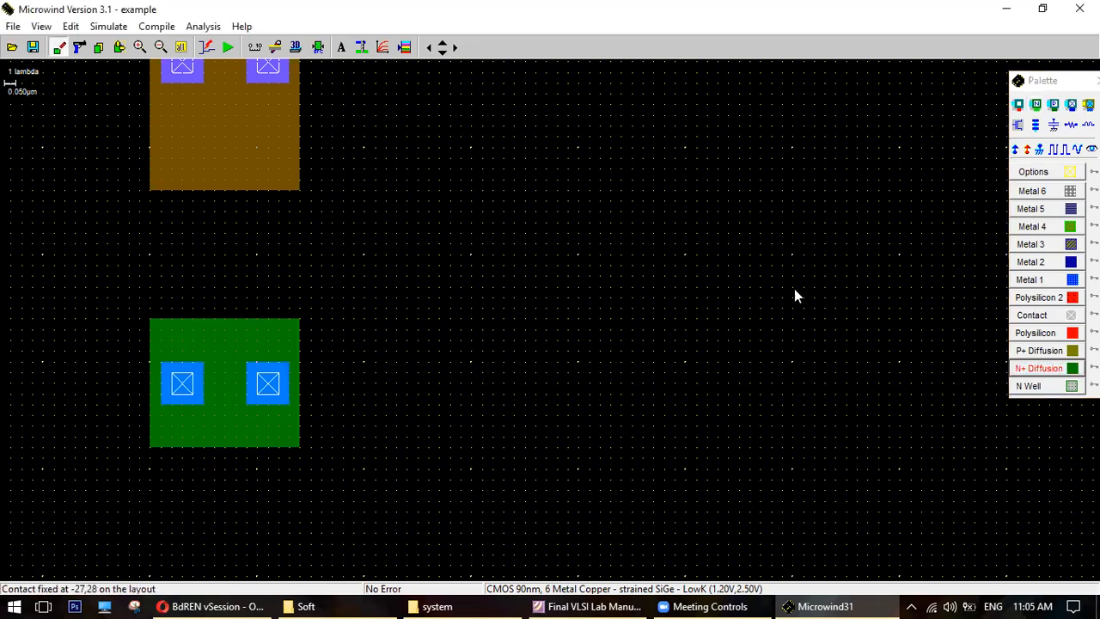
scroll(1045, 350, up, 3)
click(1035, 333)
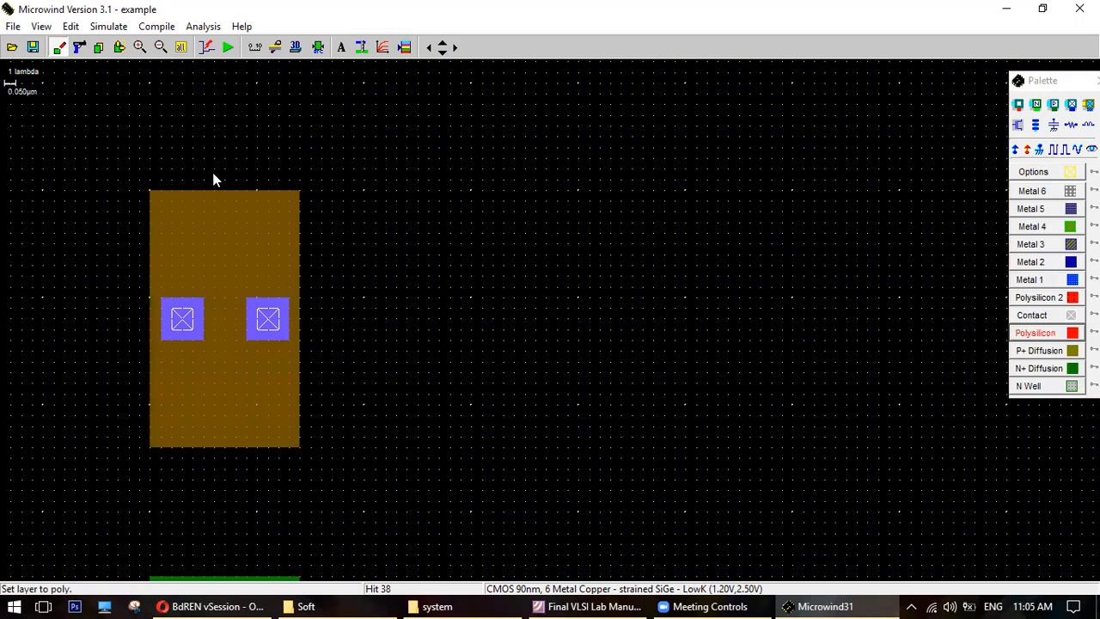
drag(216, 160, 237, 551)
- Stretch the polysilicon gate's lower end past the N+ diffusion box to make it 2 x 54 lambda, and run the design rule check
scroll(238, 532, down, 3)
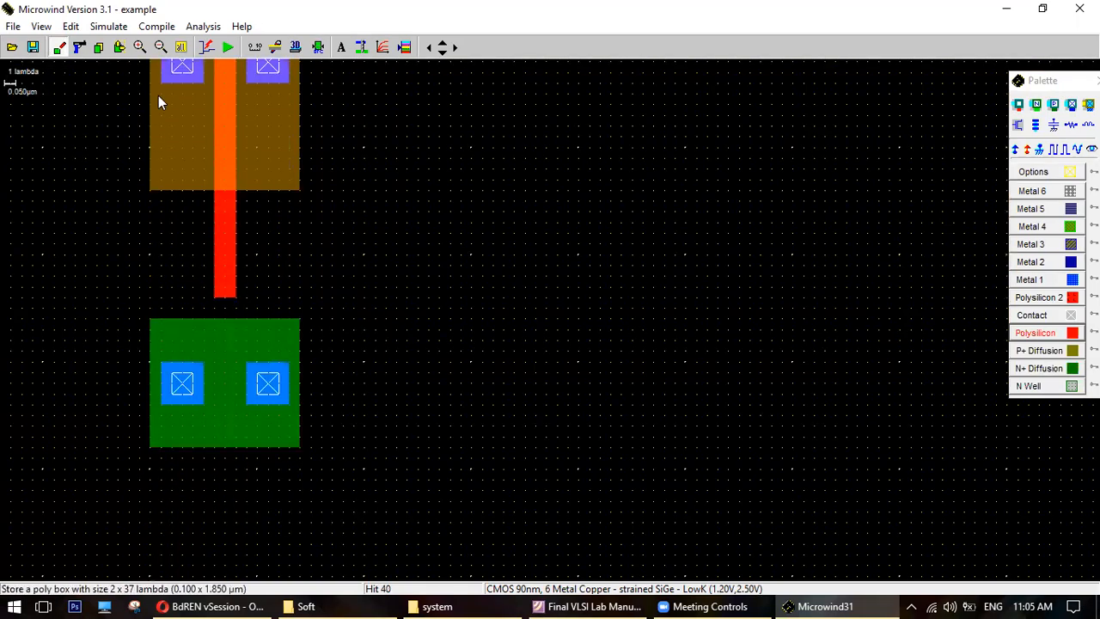
click(119, 47)
drag(224, 301, 227, 483)
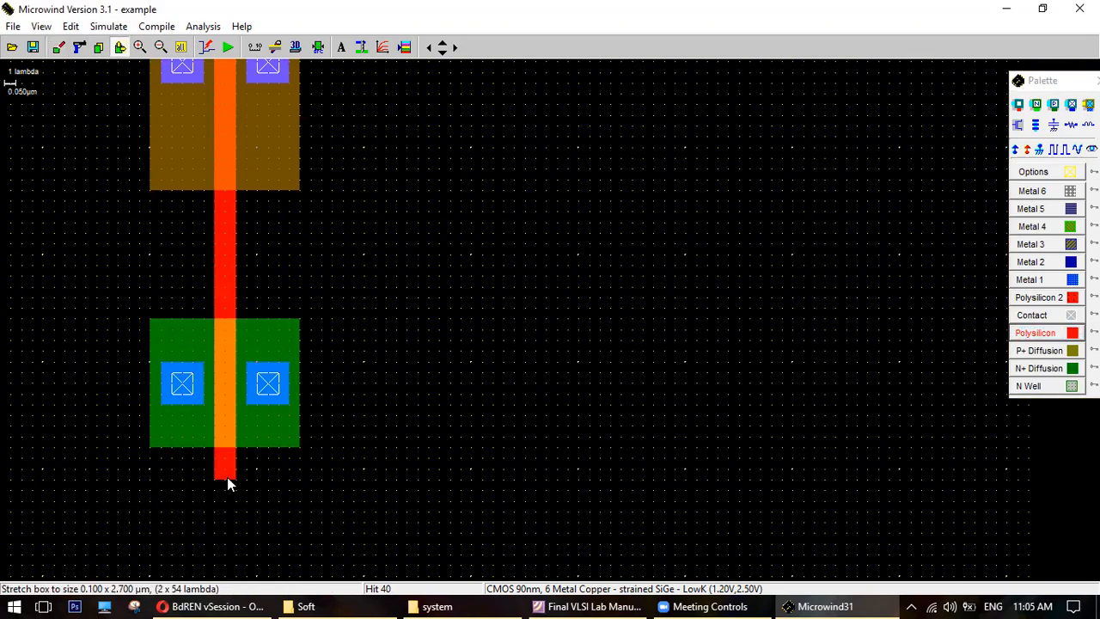
click(318, 49)
scroll(315, 110, up, 2)
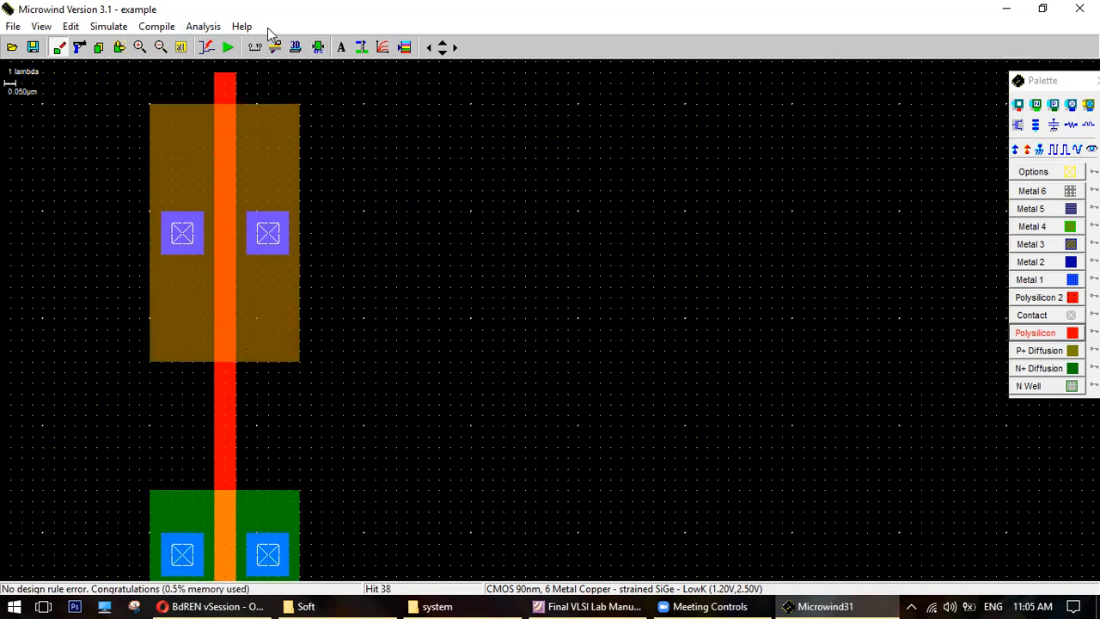
scroll(222, 50, down, 1)
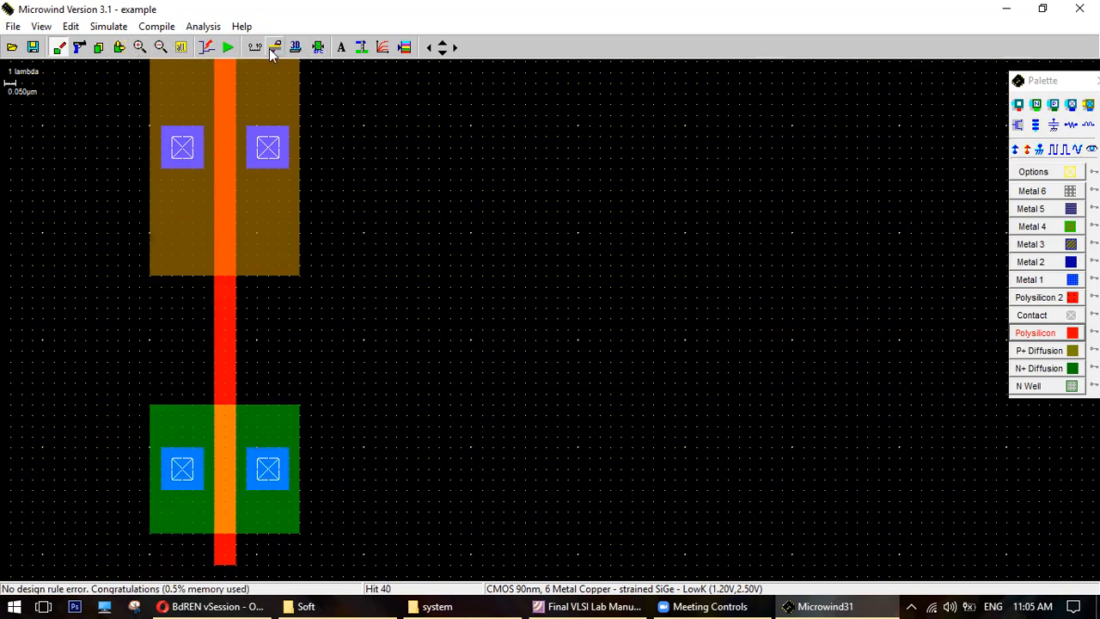
- Copy the complete PMOS/NMOS transistor pair to its right, level with the original and separated by a small gap
click(181, 48)
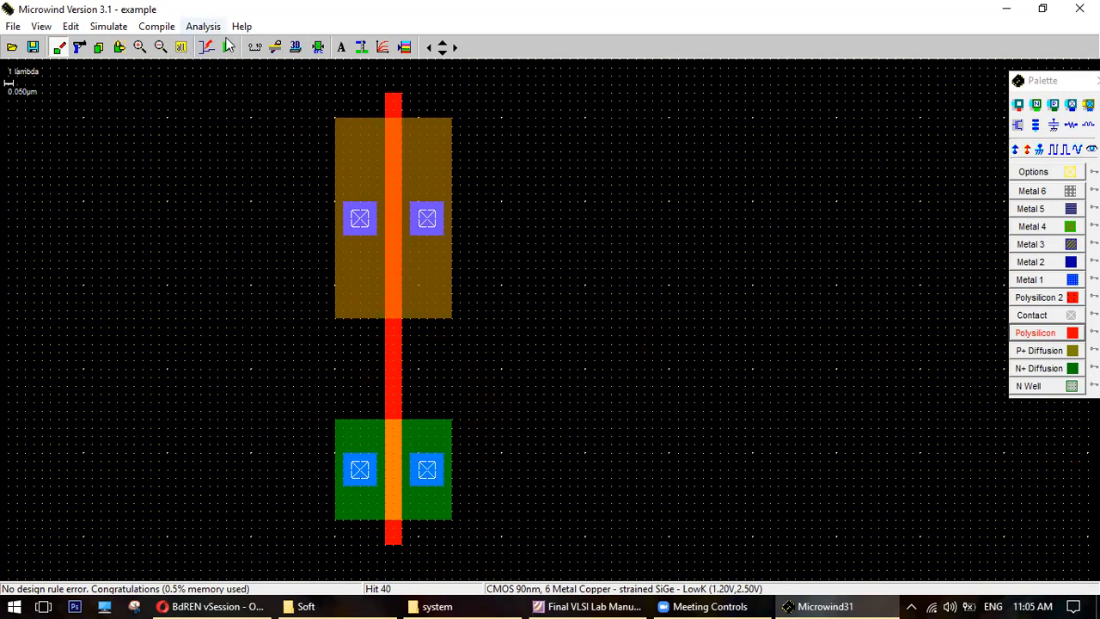
click(101, 48)
click(377, 289)
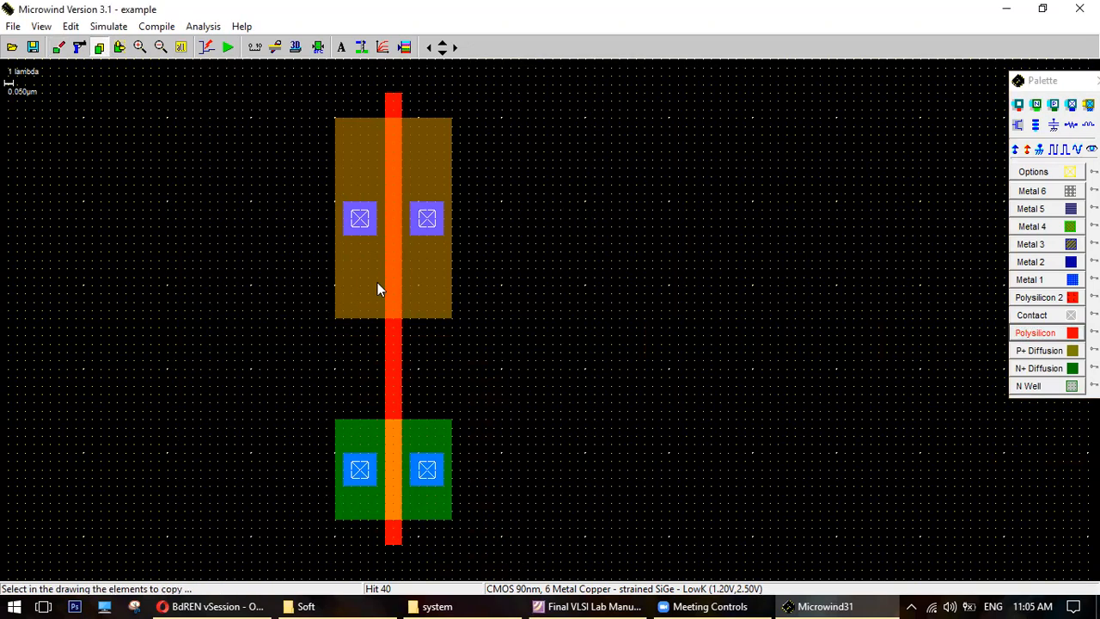
drag(287, 110, 250, 74)
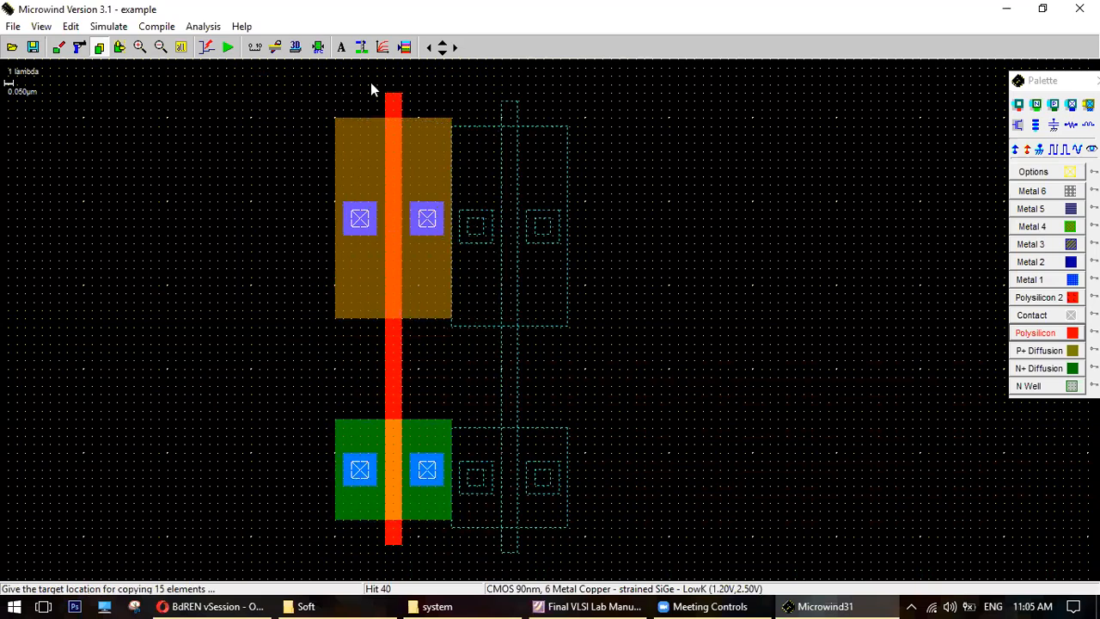
click(418, 81)
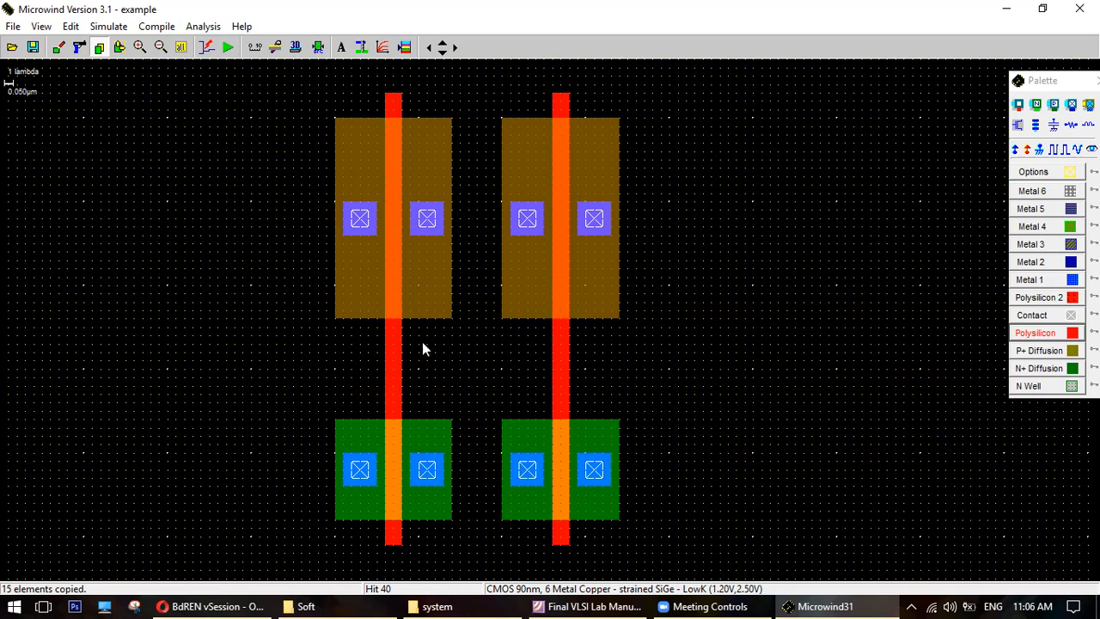
- Copy both transistor pairs to the right at the same spacing to form four columns, and run the design rule check
drag(320, 100, 301, 84)
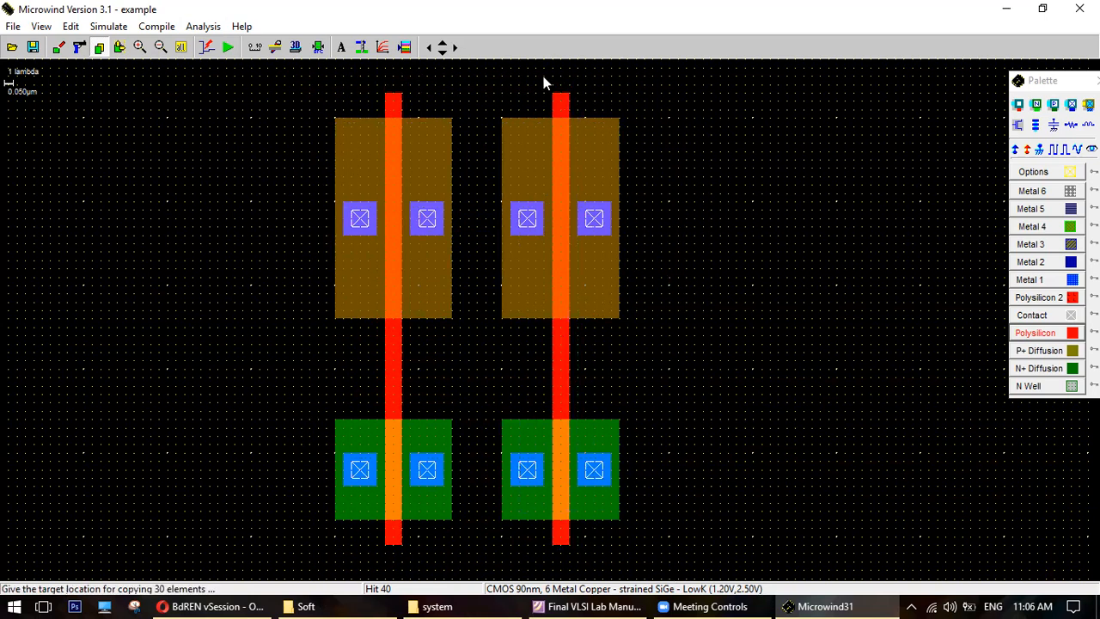
click(636, 91)
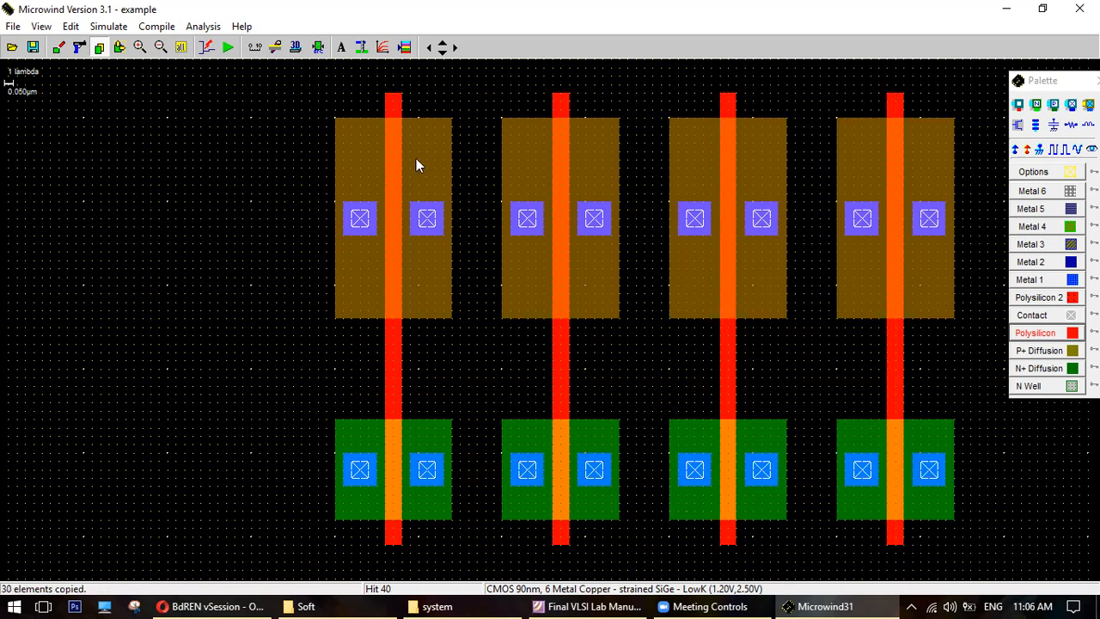
key(Right)
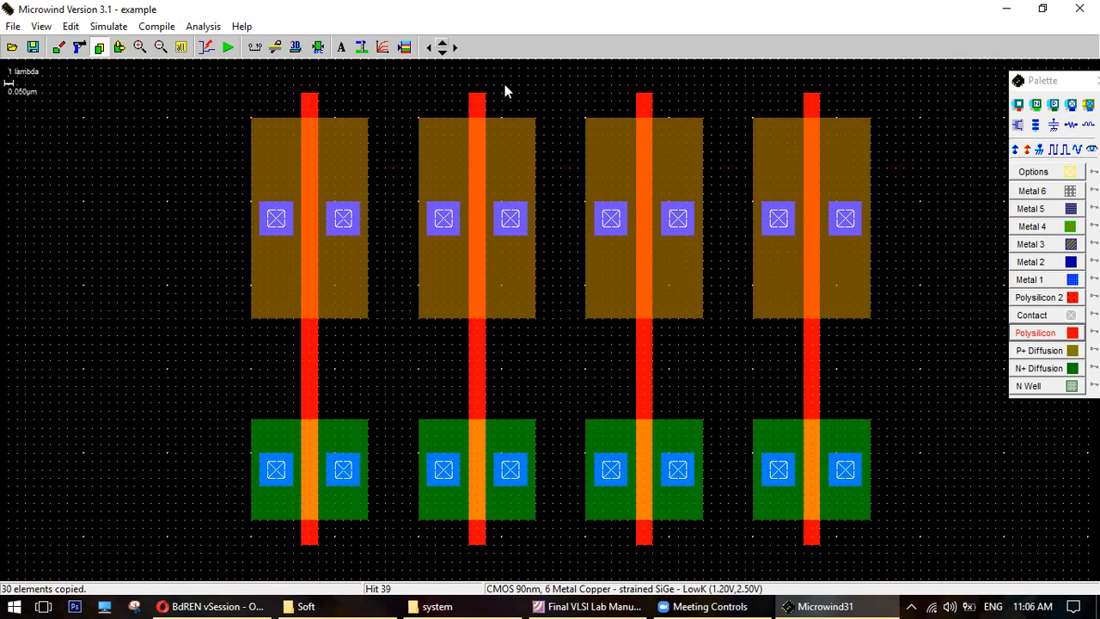
click(320, 48)
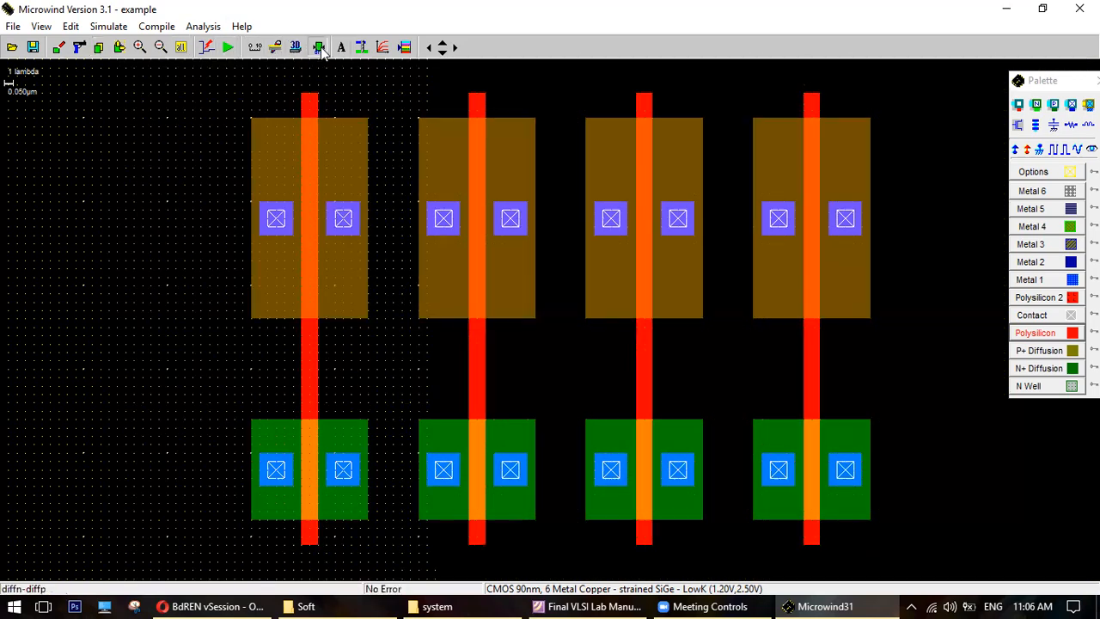
- Draw an 86 x 36 lambda N well around the four P+ diffusion boxes, and run the design rule check
key(Right)
click(1035, 389)
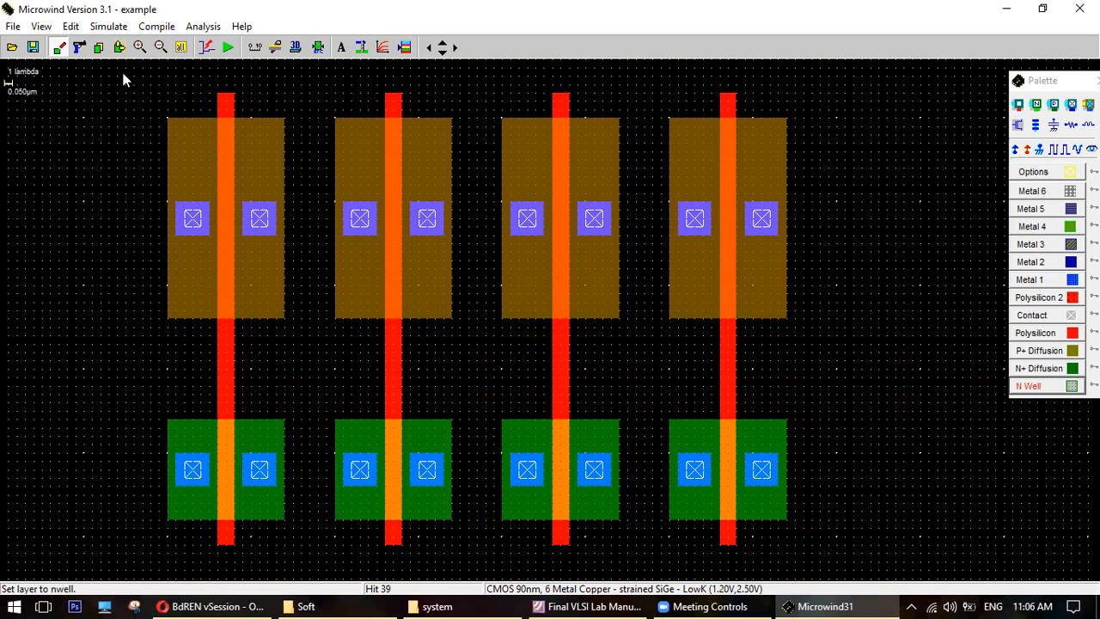
drag(116, 69, 838, 375)
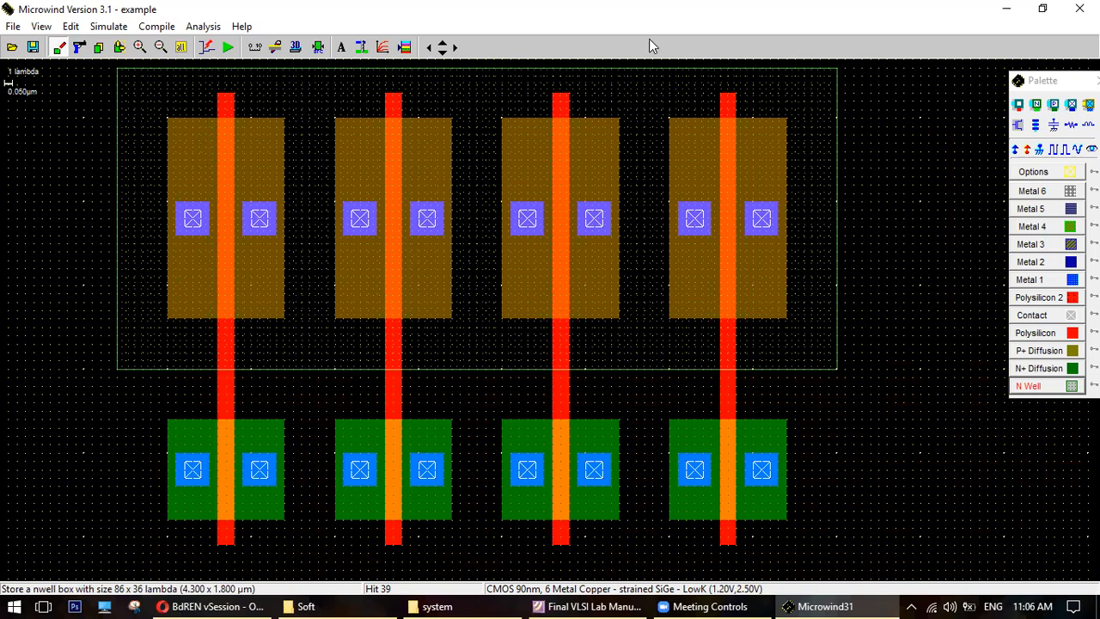
click(292, 47)
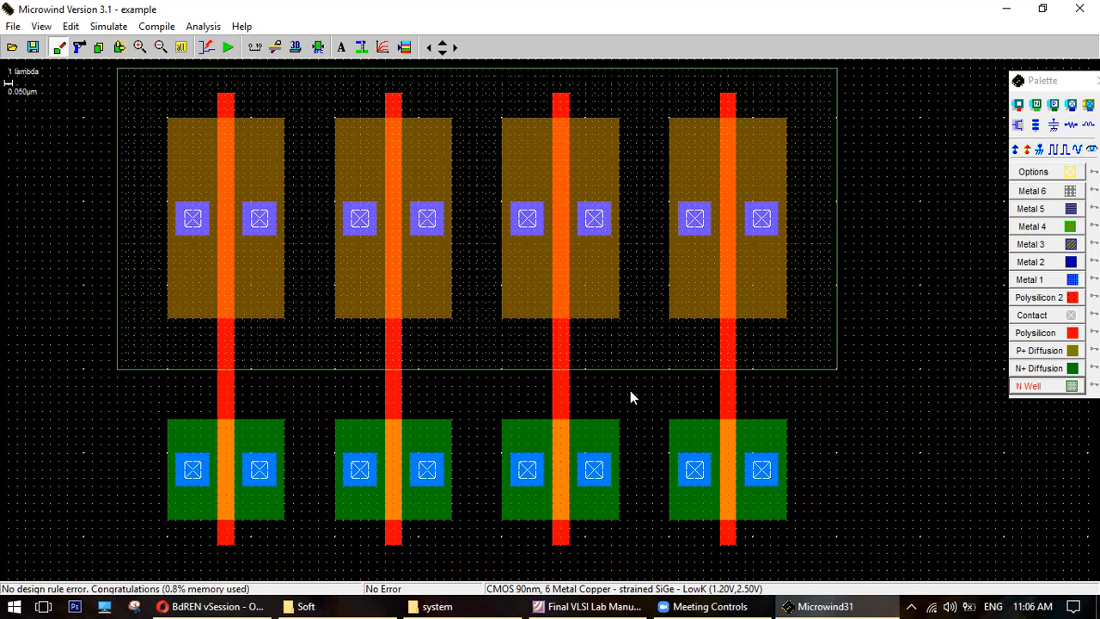
- Add a 5 V Vdd supply to the N well near its upper-left corner
click(1057, 150)
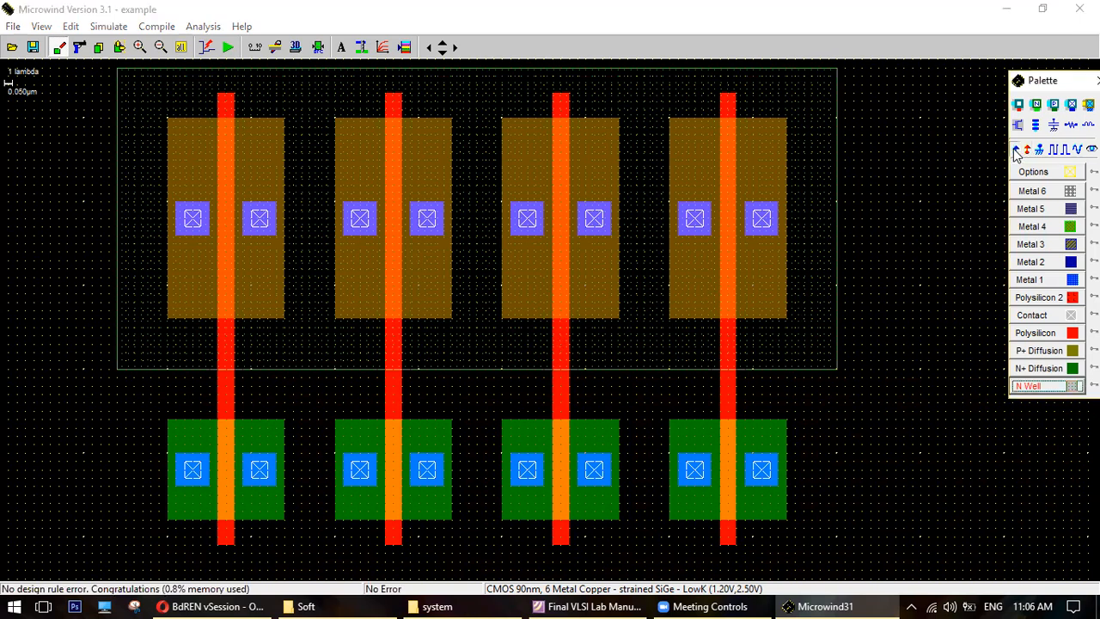
click(133, 92)
click(592, 280)
click(455, 415)
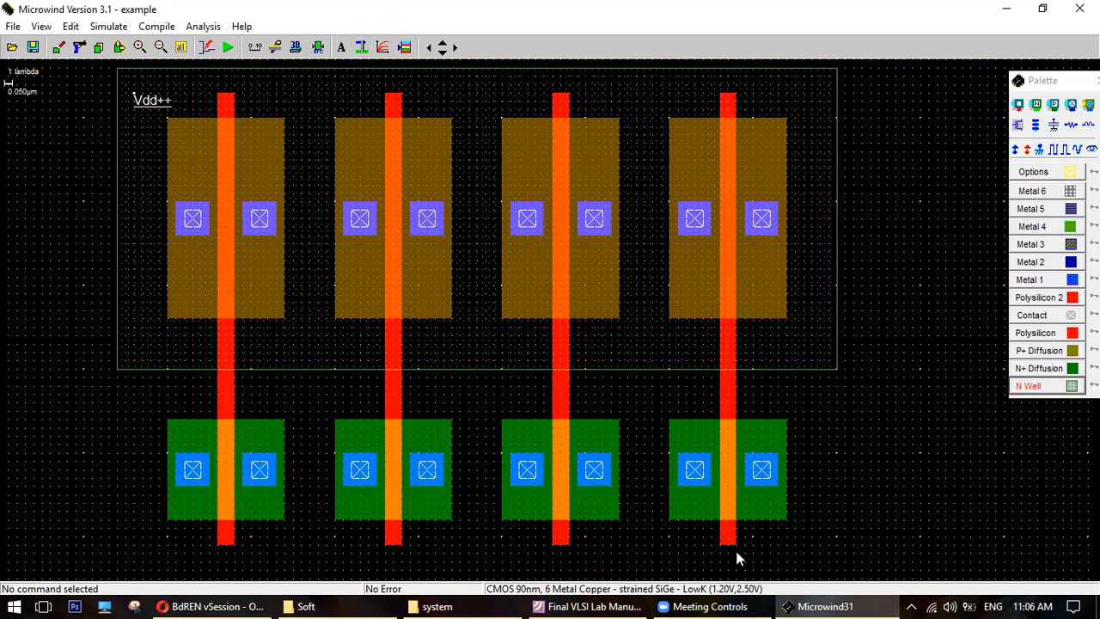
- Examine the parallel A-B and C-D PMOS connections in the lab manual's schematic using temporary pen marks, and return to Microwind
click(602, 600)
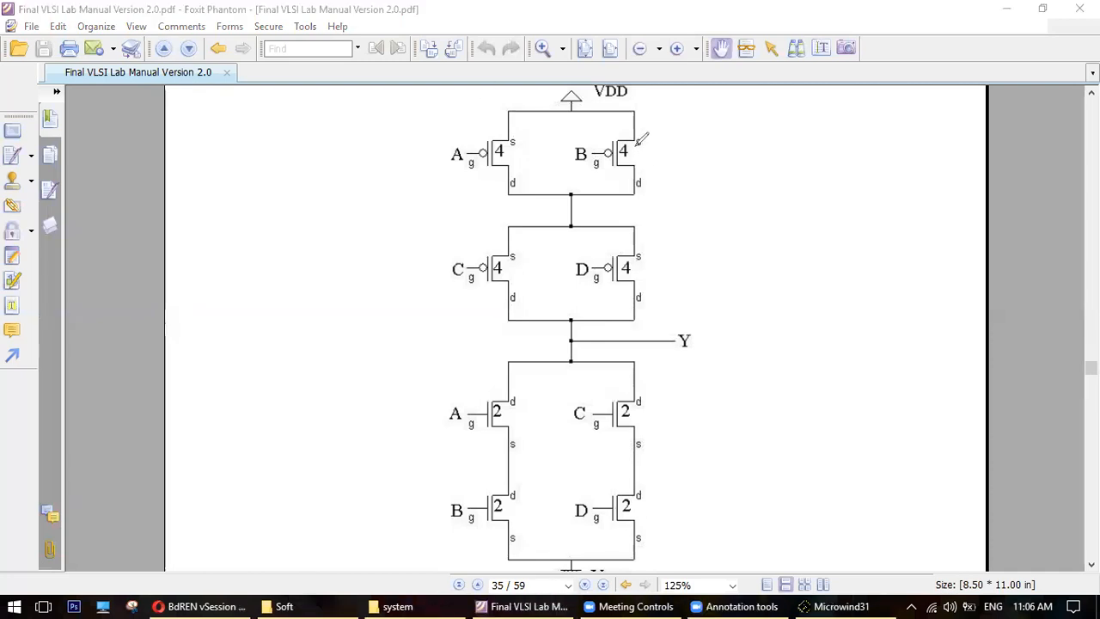
mouse_move(633, 135)
mouse_down()
mouse_move(612, 101)
mouse_move(510, 125)
mouse_move(516, 198)
mouse_move(638, 171)
mouse_up()
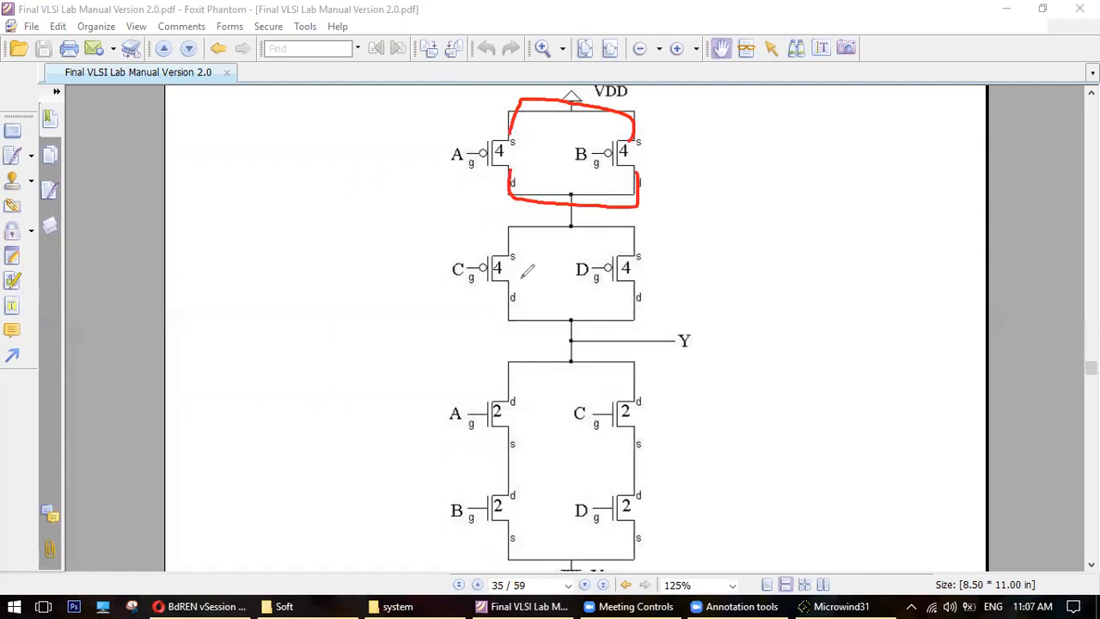
mouse_move(636, 255)
mouse_down()
mouse_move(557, 226)
mouse_move(511, 244)
mouse_move(511, 288)
mouse_move(567, 327)
mouse_move(649, 285)
mouse_up()
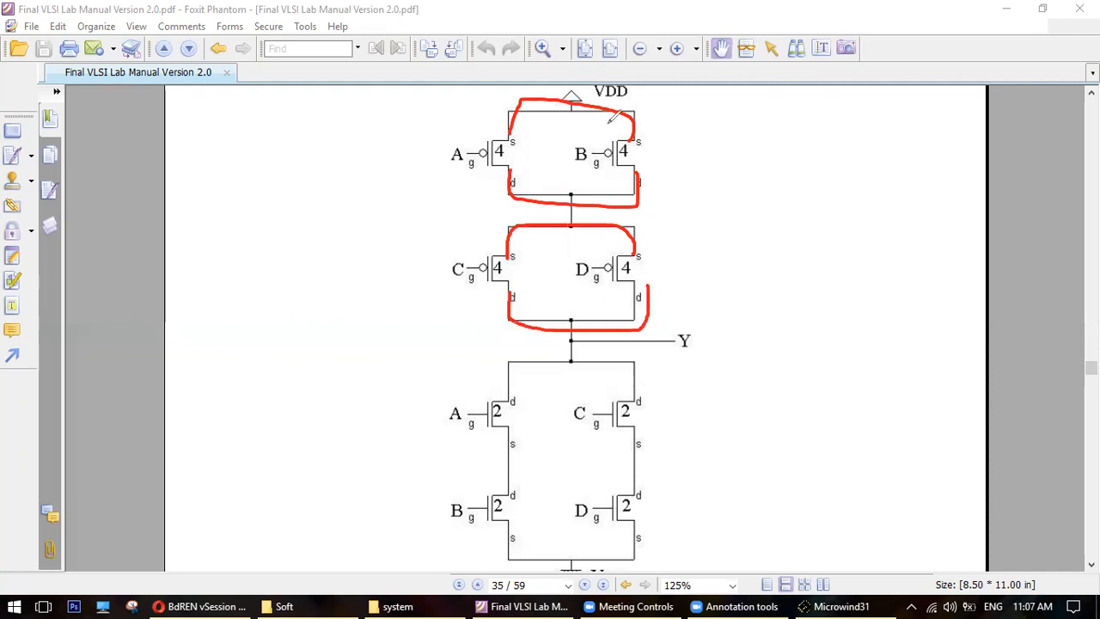
click(714, 65)
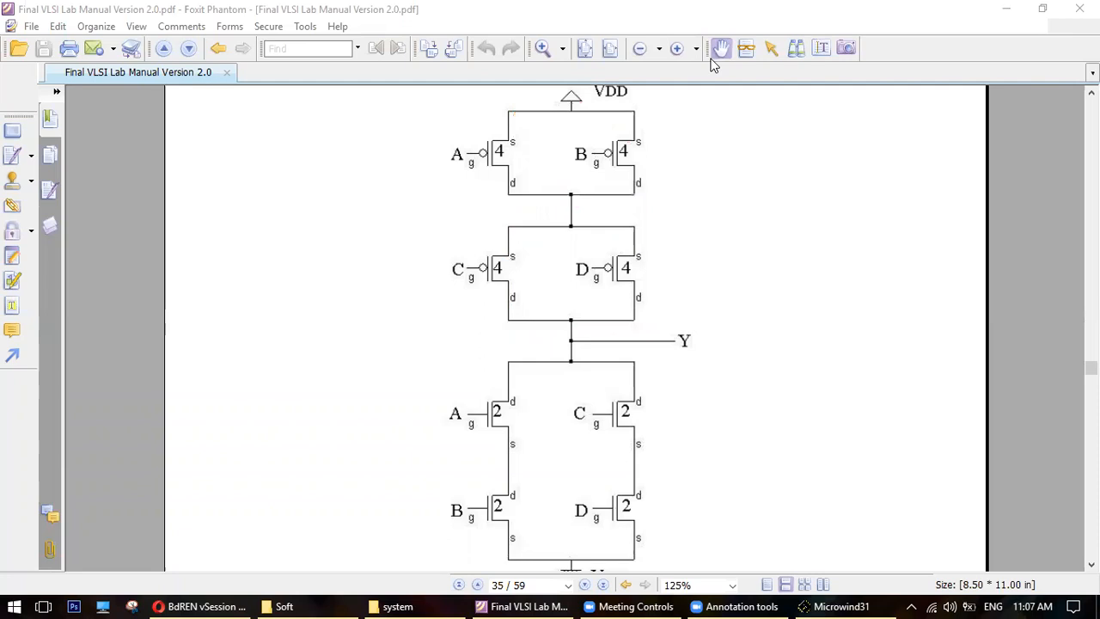
click(1021, 15)
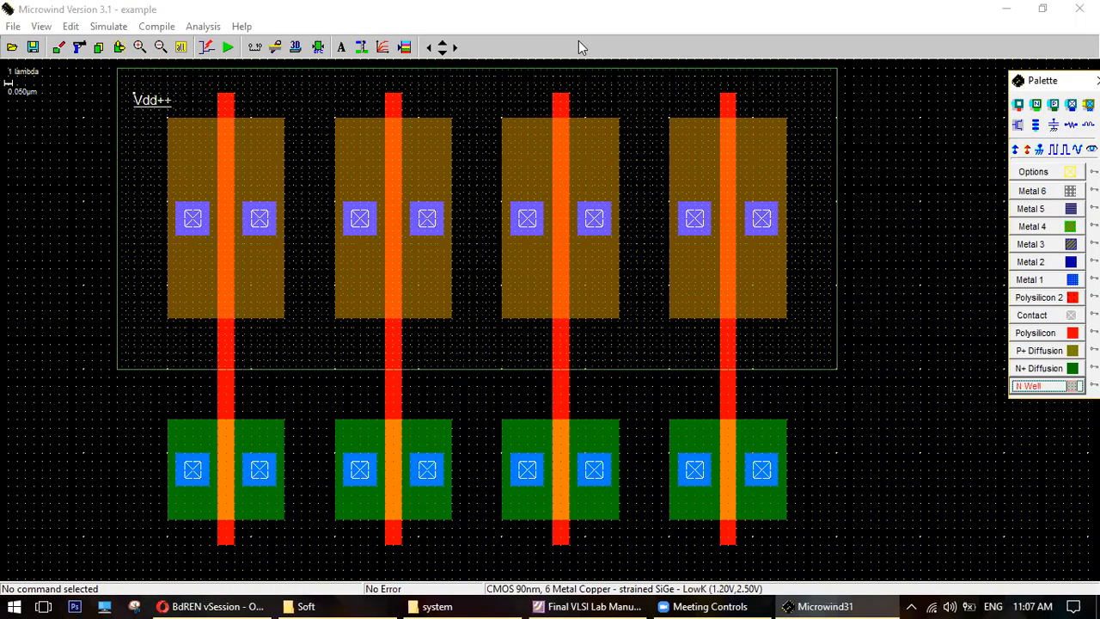
- Join the left contacts and the right contacts of the first two P+ boxes with U-shaped metal 1 paths, and run the design rule check
click(1030, 279)
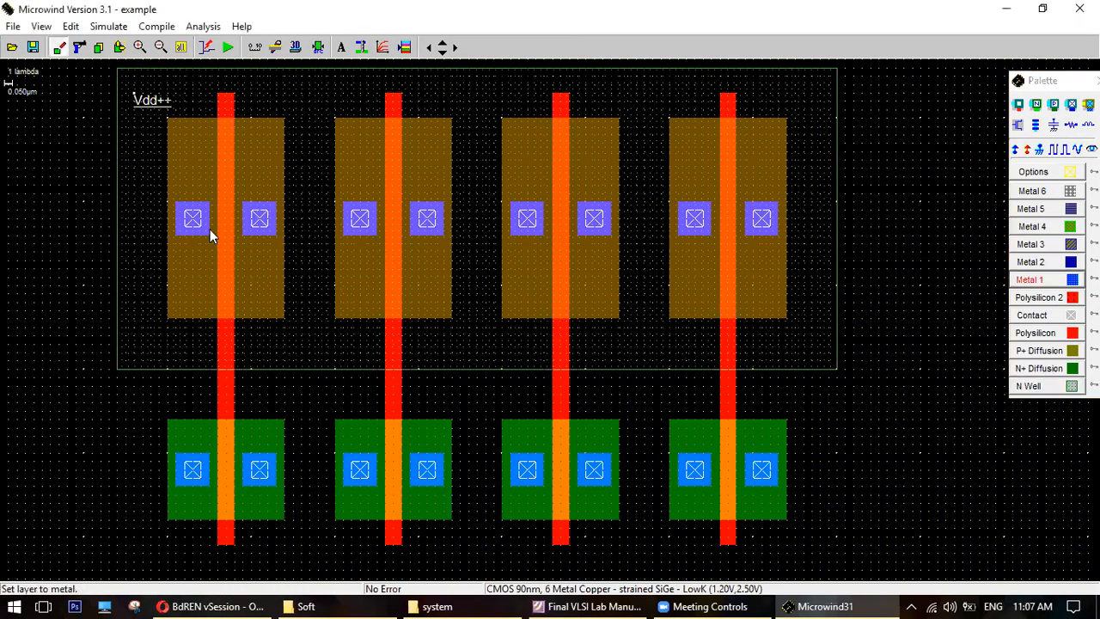
drag(208, 201, 377, 153)
mouse_move(372, 232)
mouse_down()
mouse_move(336, 166)
mouse_move(346, 131)
mouse_move(378, 230)
mouse_up()
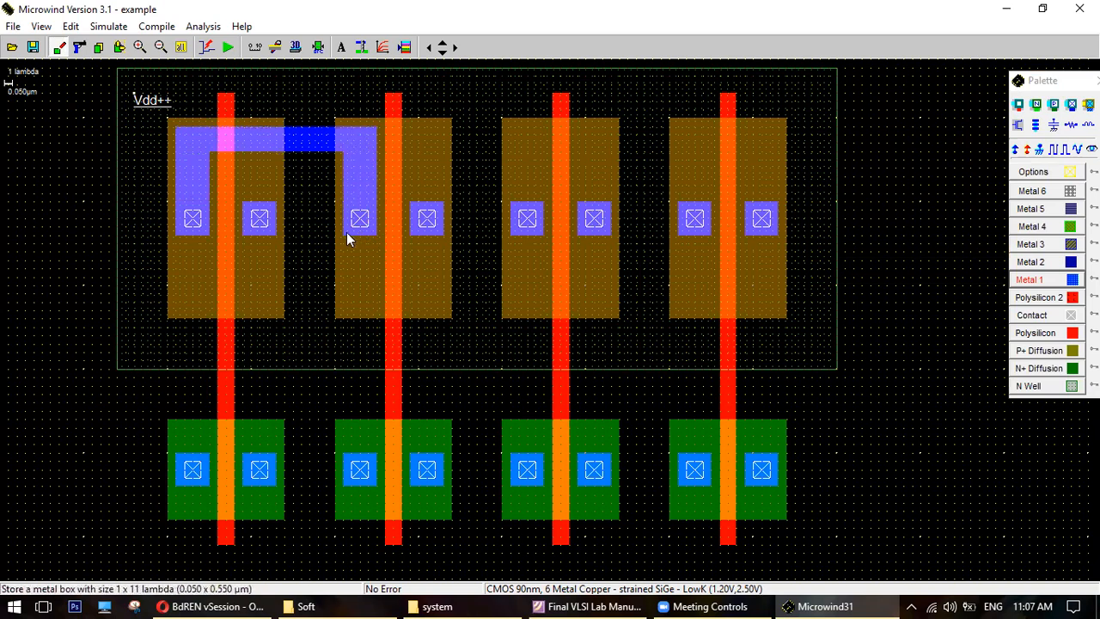
drag(246, 209, 410, 226)
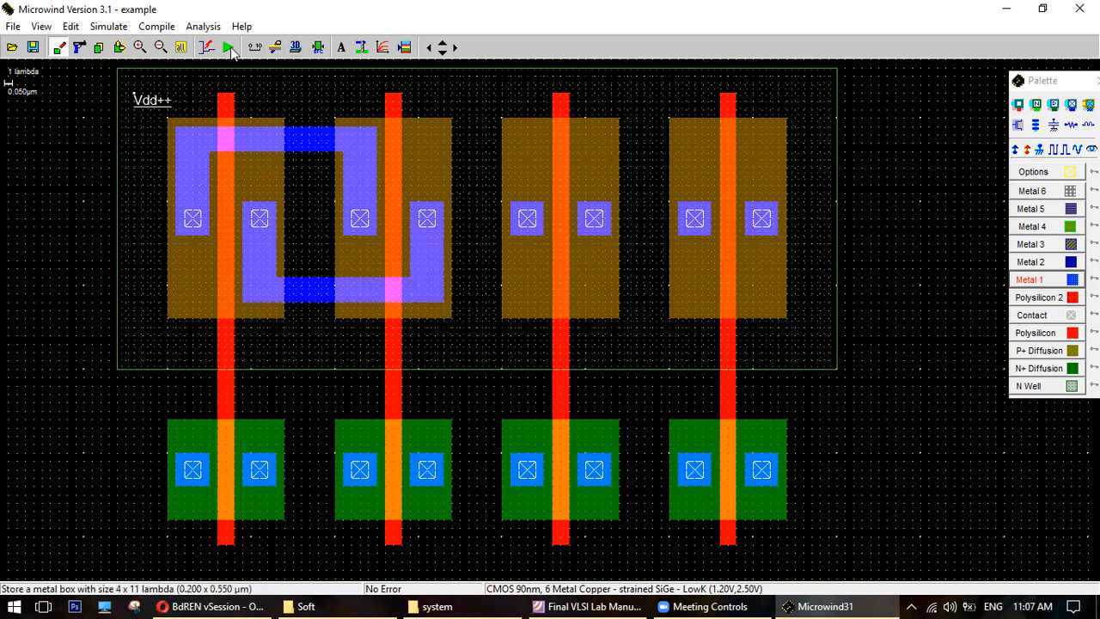
click(318, 48)
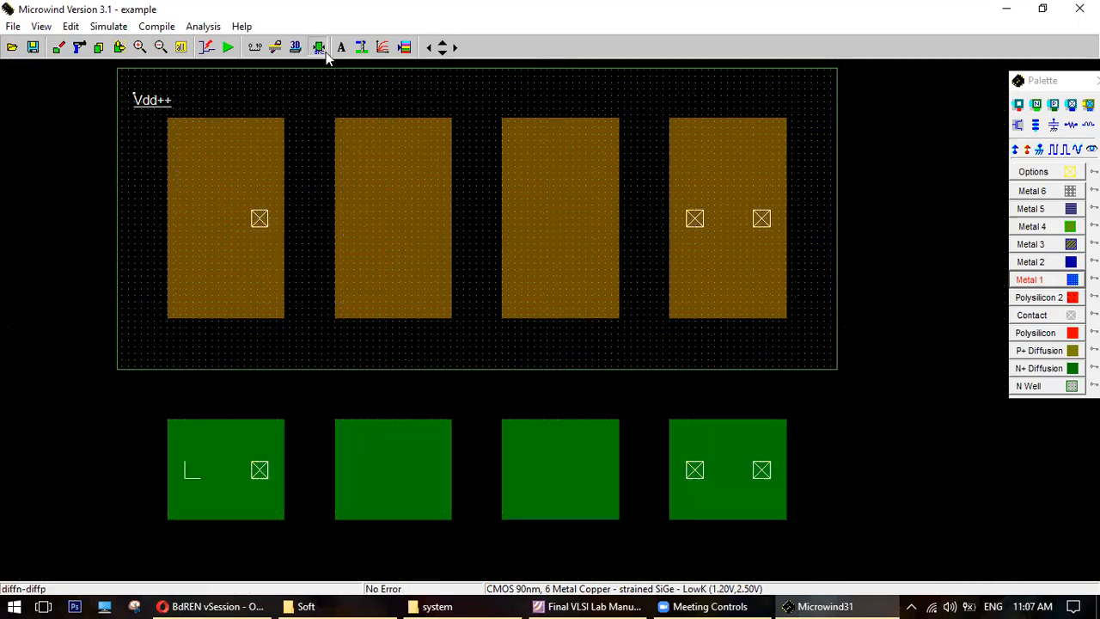
- Connect the left contacts of the third and fourth P+ boxes with a metal 1 path running above them, and run the design rule check
drag(543, 235, 711, 150)
drag(510, 135, 709, 150)
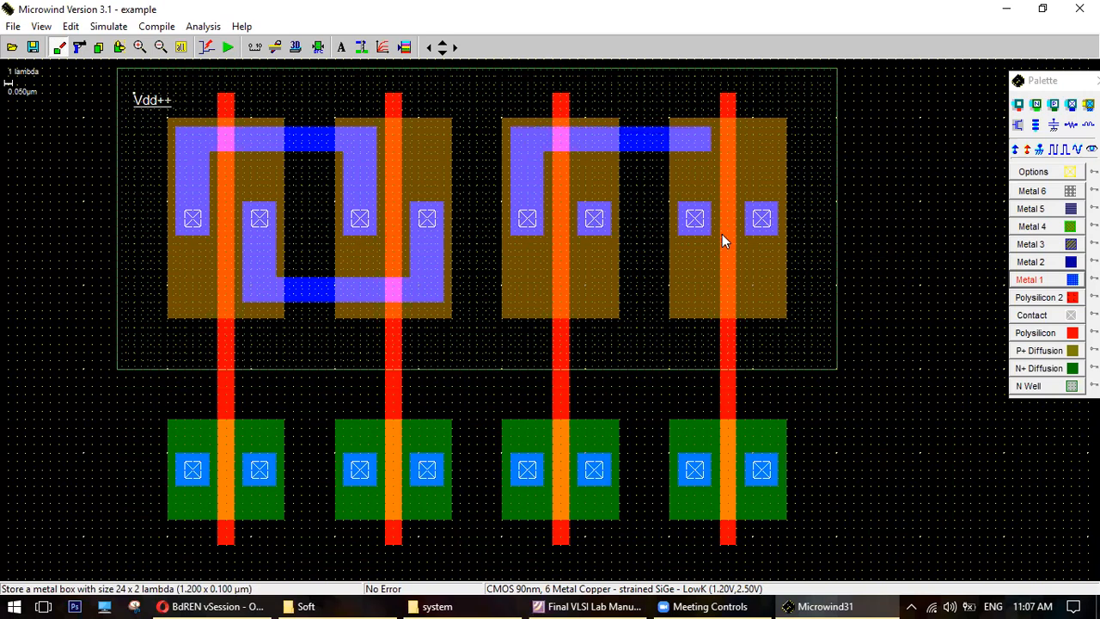
drag(713, 238, 678, 142)
click(316, 47)
- Connect the right contacts of the third and fourth P+ boxes with a metal 1 path running below them, and check the design rules
drag(578, 239, 779, 305)
click(754, 283)
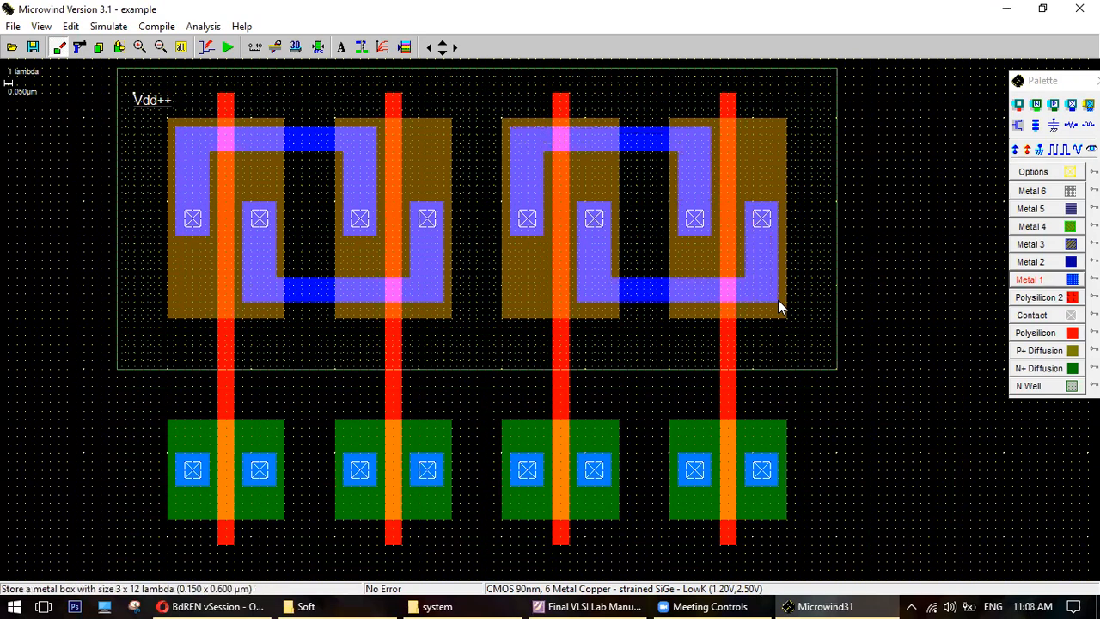
click(318, 47)
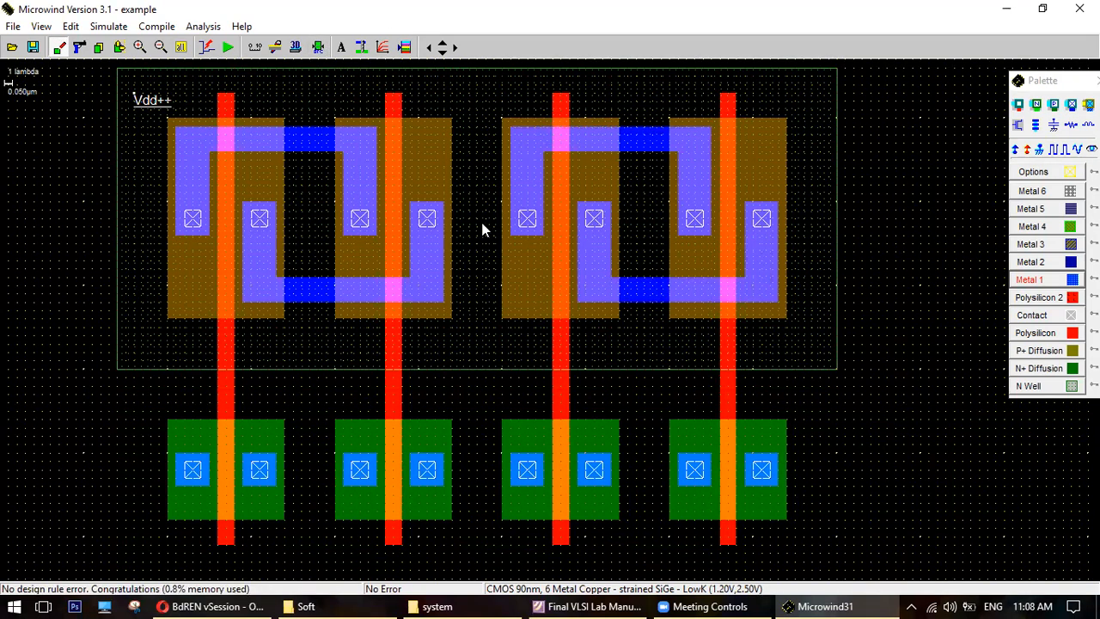
- Consult the lab manual's schematic, and assign a 5.00 V Vdd supply to the upper metal 1 strap between the first two P+ boxes
click(588, 605)
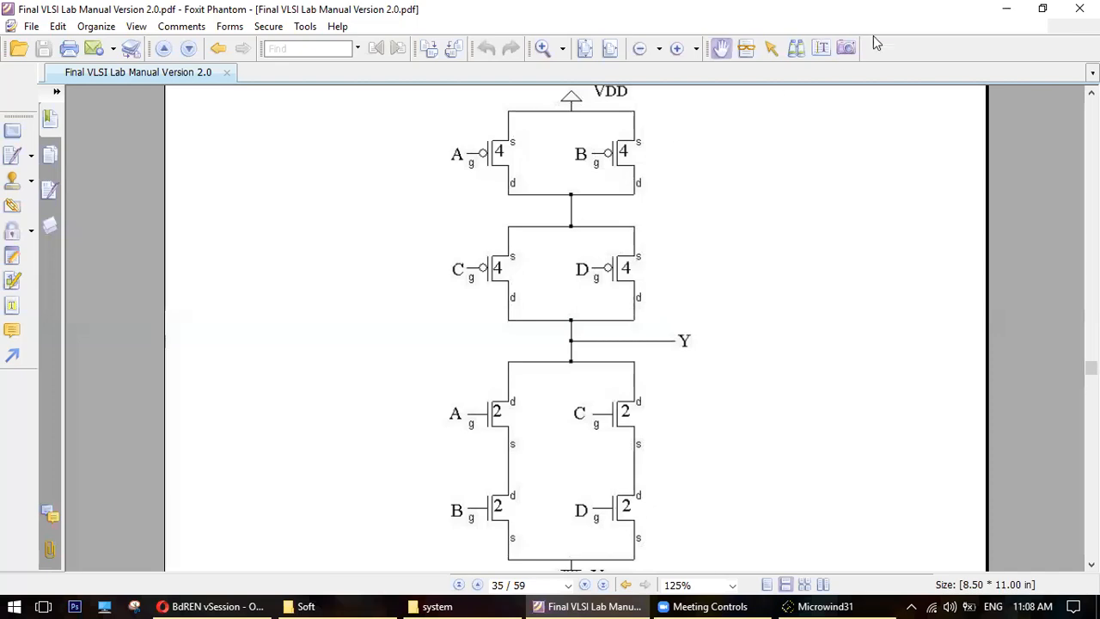
key(alt+Tab)
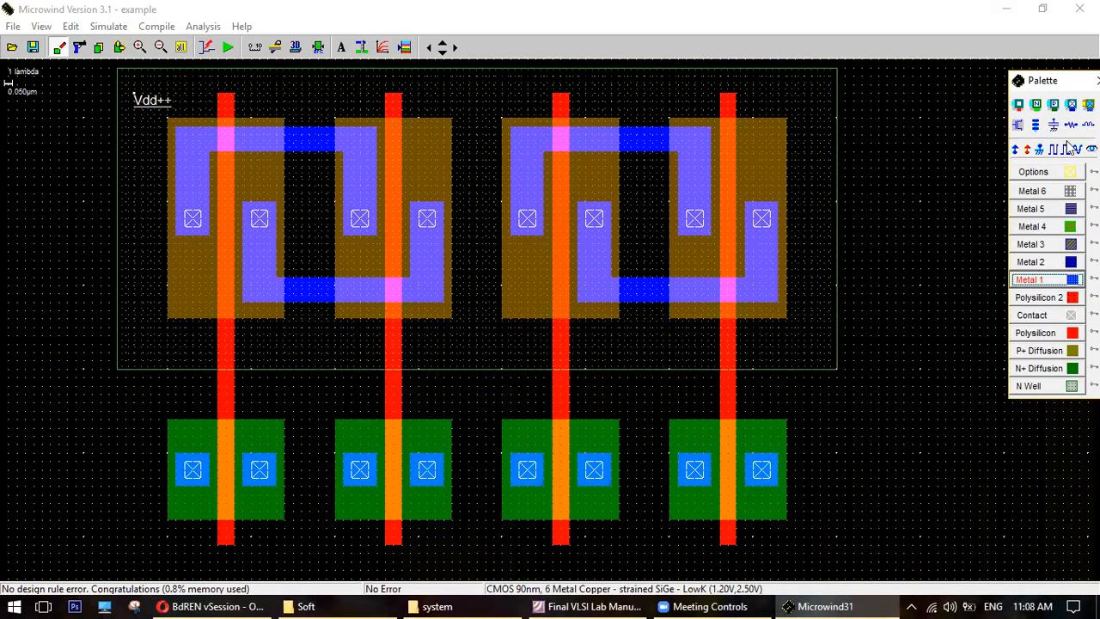
click(1068, 147)
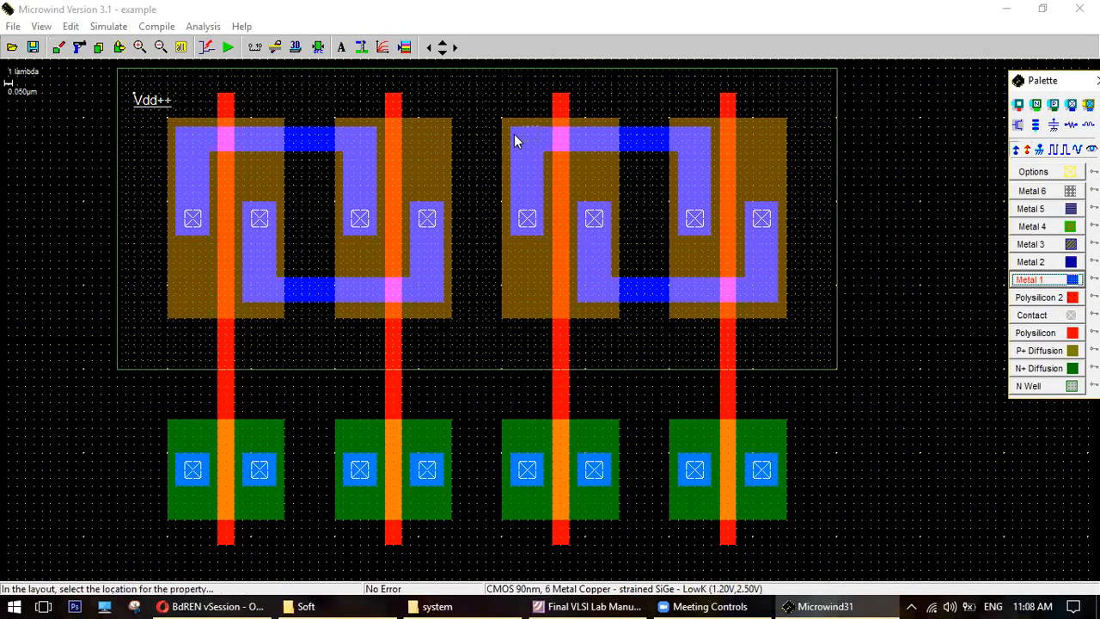
click(305, 146)
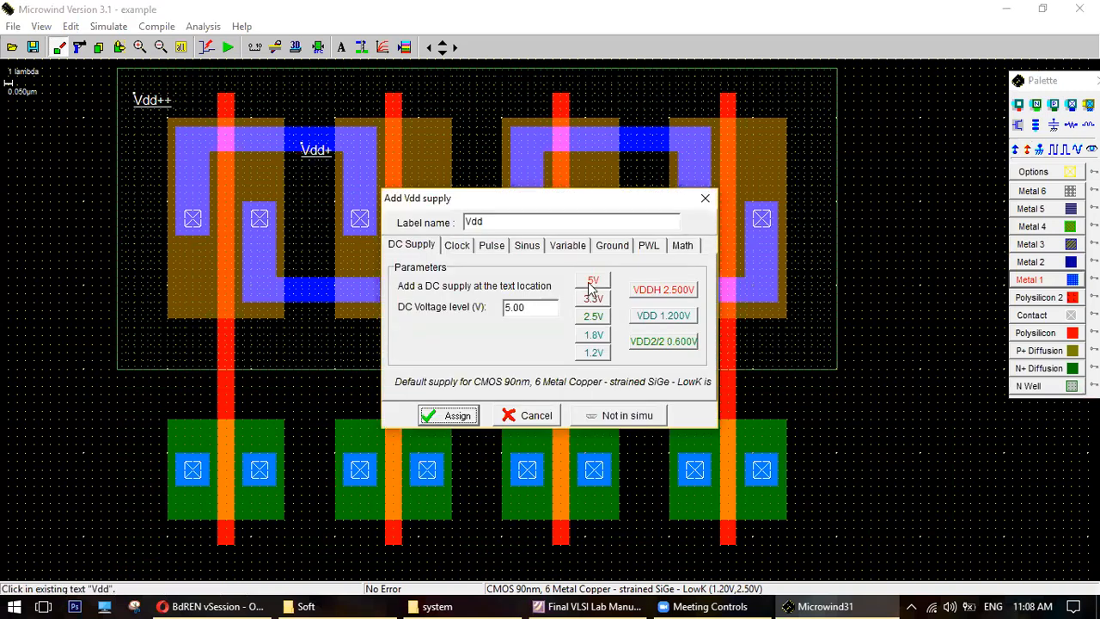
click(456, 416)
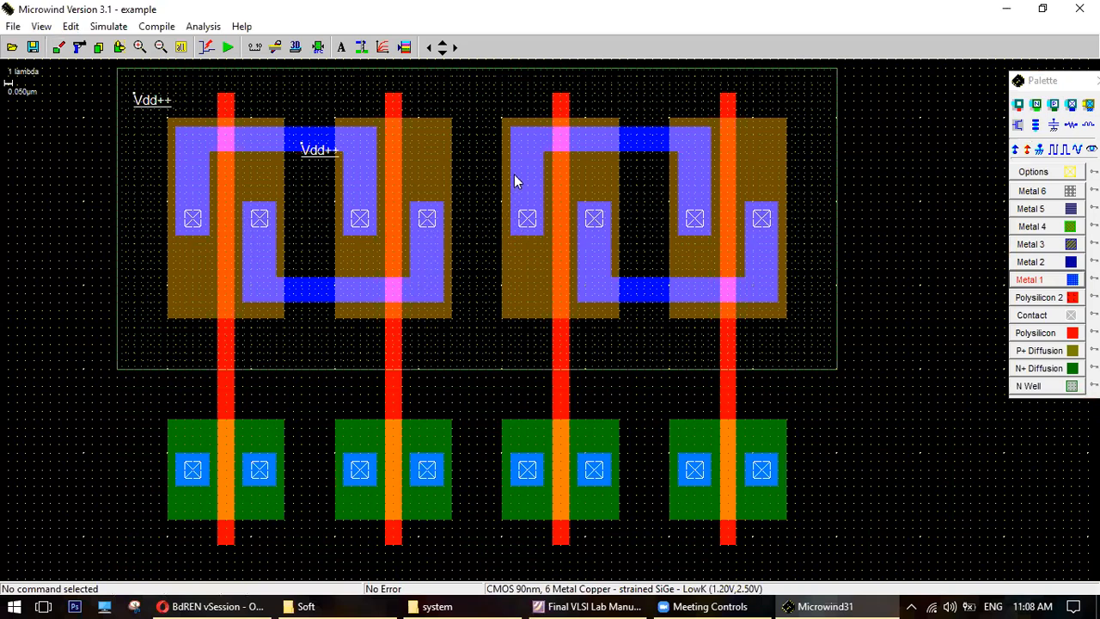
- Connect the second P+ box's right contact to the third P+ box's left contact with a 14 x 4 lambda metal 1 box, and check the design rules
click(1050, 283)
drag(422, 204, 540, 235)
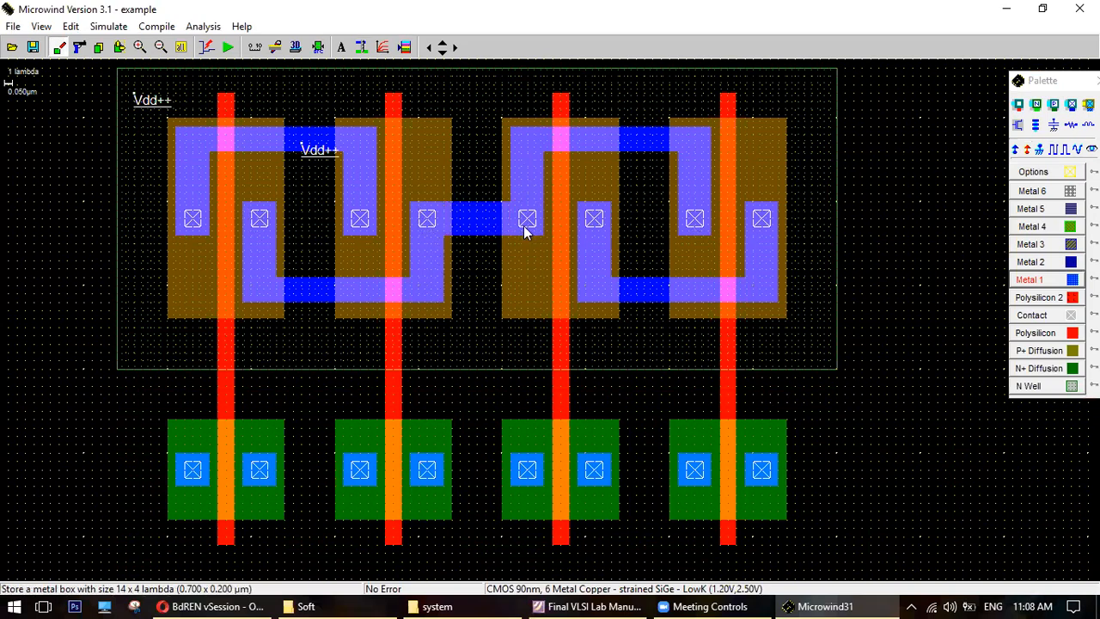
click(317, 48)
- Examine how the C-D PMOS drains join the A and C NMOS drains in the lab manual's schematic using temporary pen marks, and return to Microwind
click(593, 605)
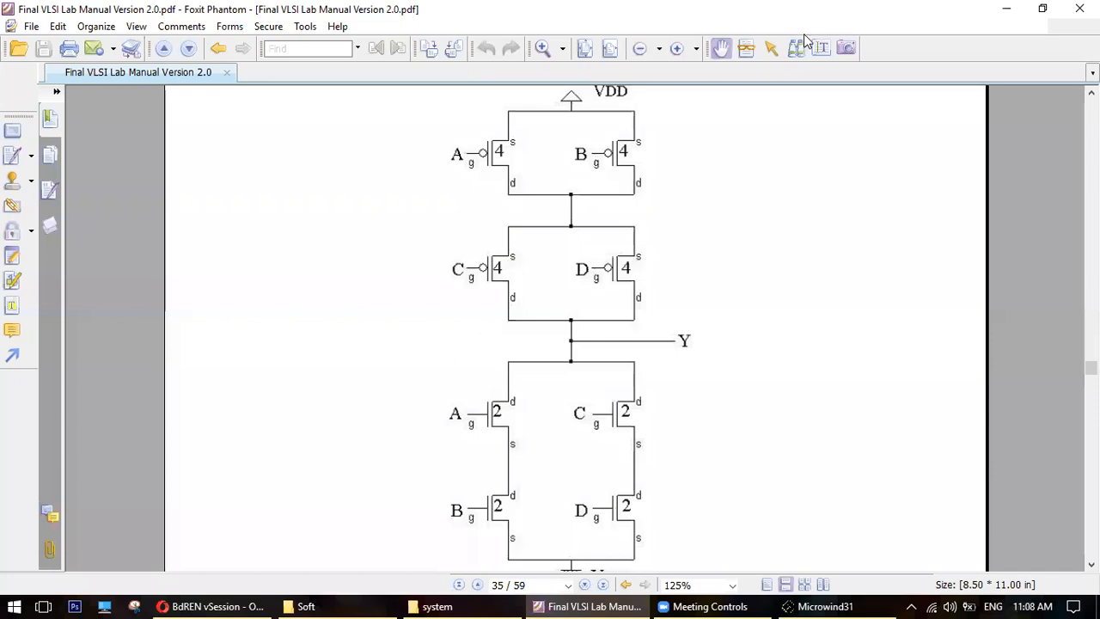
mouse_move(509, 285)
mouse_down()
mouse_move(585, 315)
mouse_move(639, 316)
mouse_move(641, 286)
mouse_up()
mouse_move(506, 399)
mouse_down()
mouse_move(506, 371)
mouse_move(558, 364)
mouse_move(640, 370)
mouse_move(642, 391)
mouse_up()
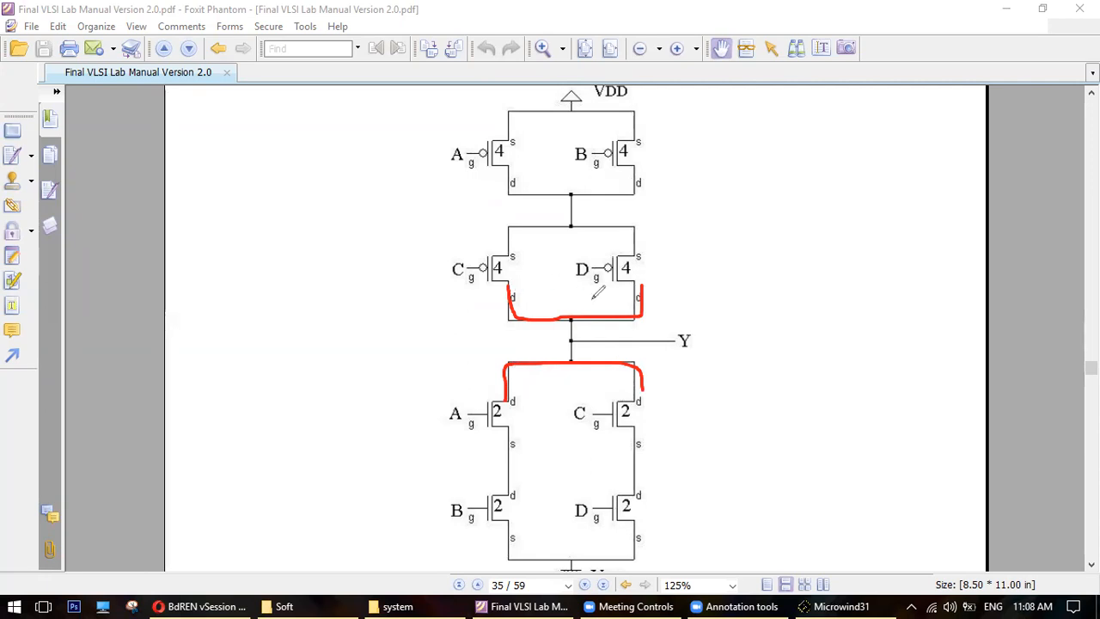
drag(572, 319, 572, 360)
key(Escape)
click(1006, 8)
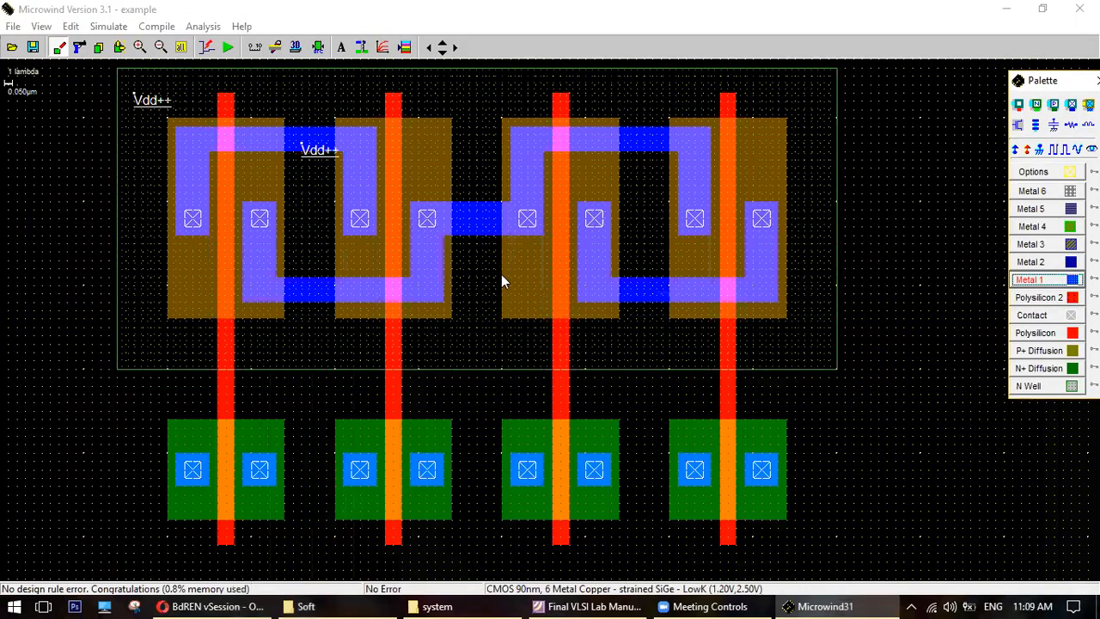
- Join the right contacts of the first and third N+ boxes with metal 1 above them, and link it to the third P+ box's right contact
click(1033, 284)
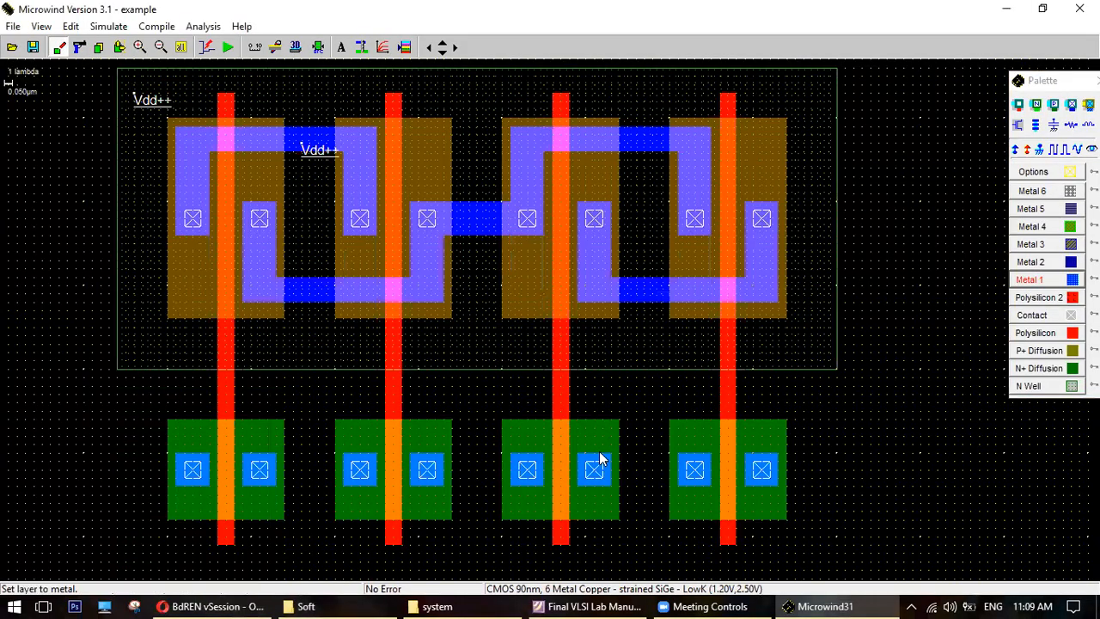
drag(589, 424, 576, 361)
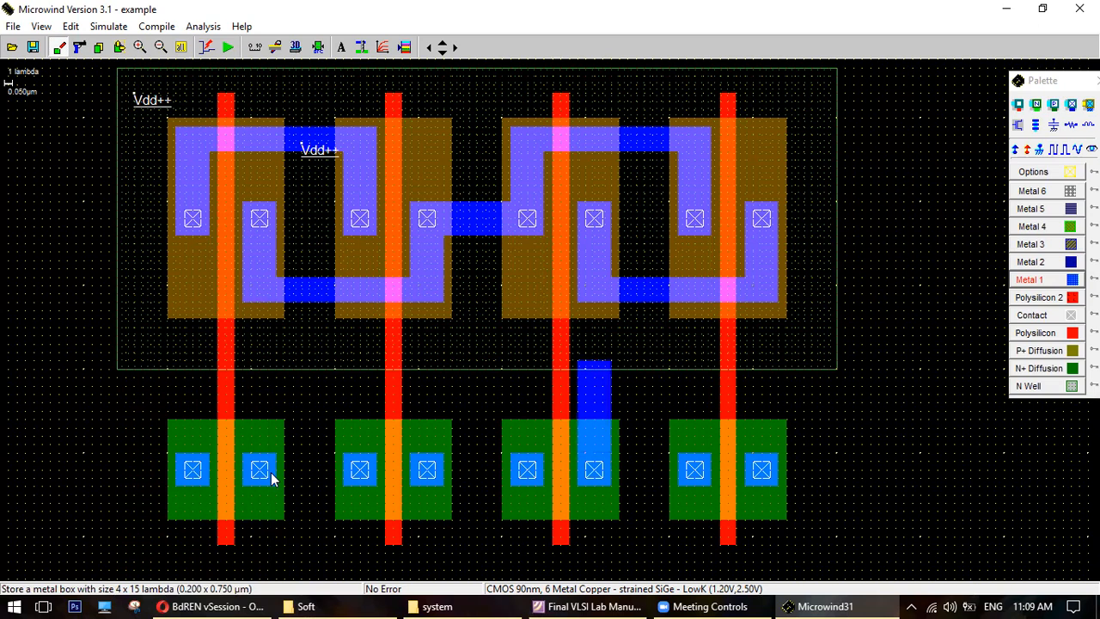
drag(276, 419, 243, 353)
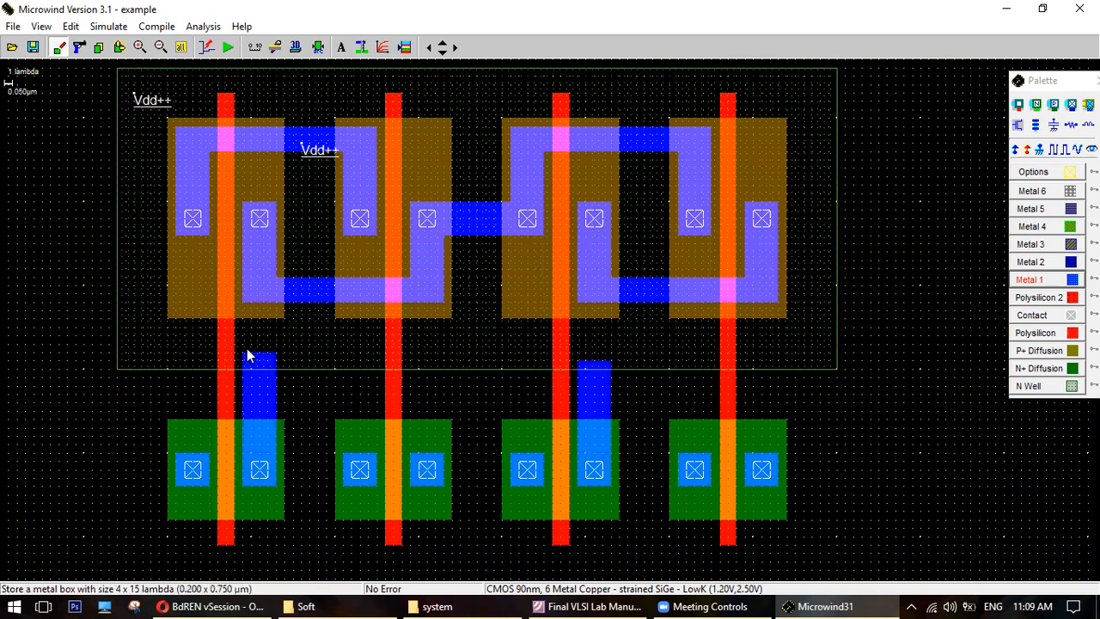
drag(601, 385, 611, 386)
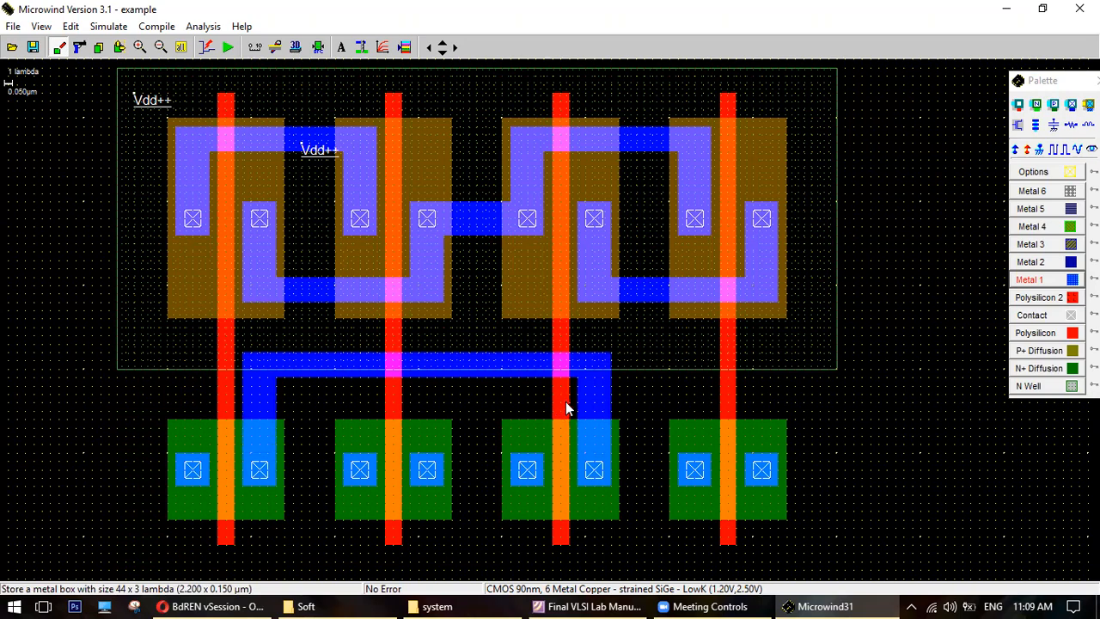
click(318, 48)
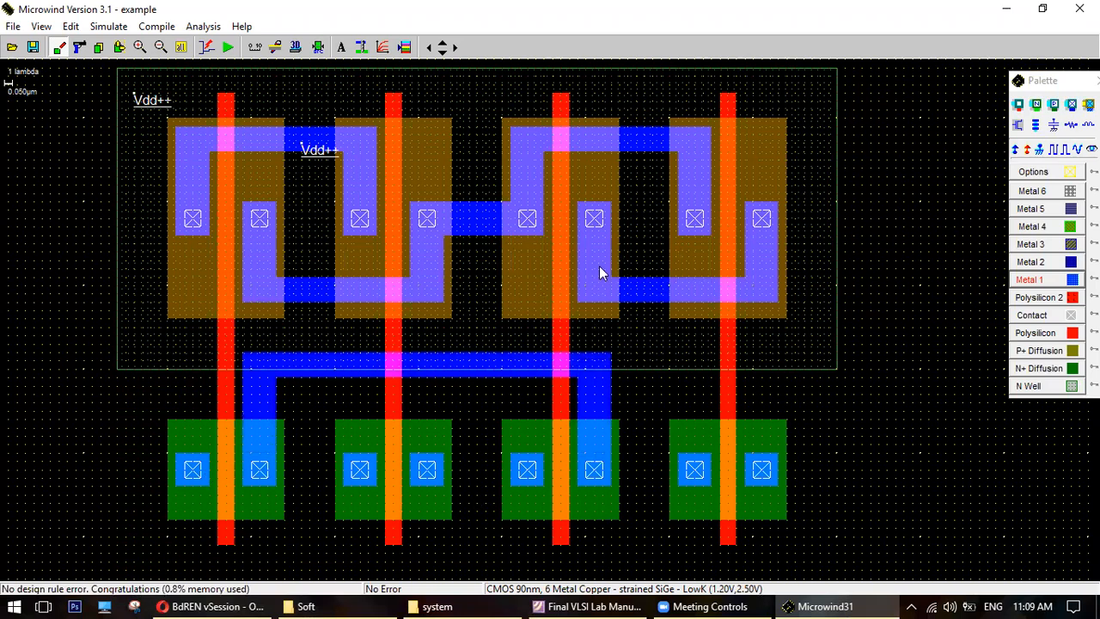
drag(580, 299, 610, 391)
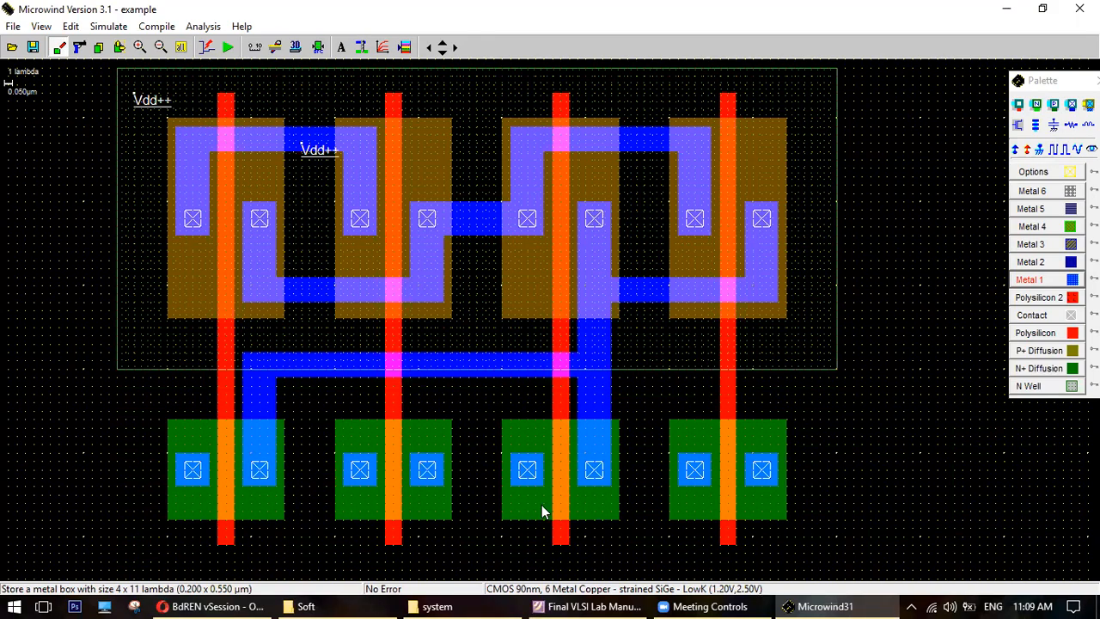
- Examine the series connection between NMOS A's source and NMOS B's drain in the lab manual's schematic using temporary pen marks
click(592, 606)
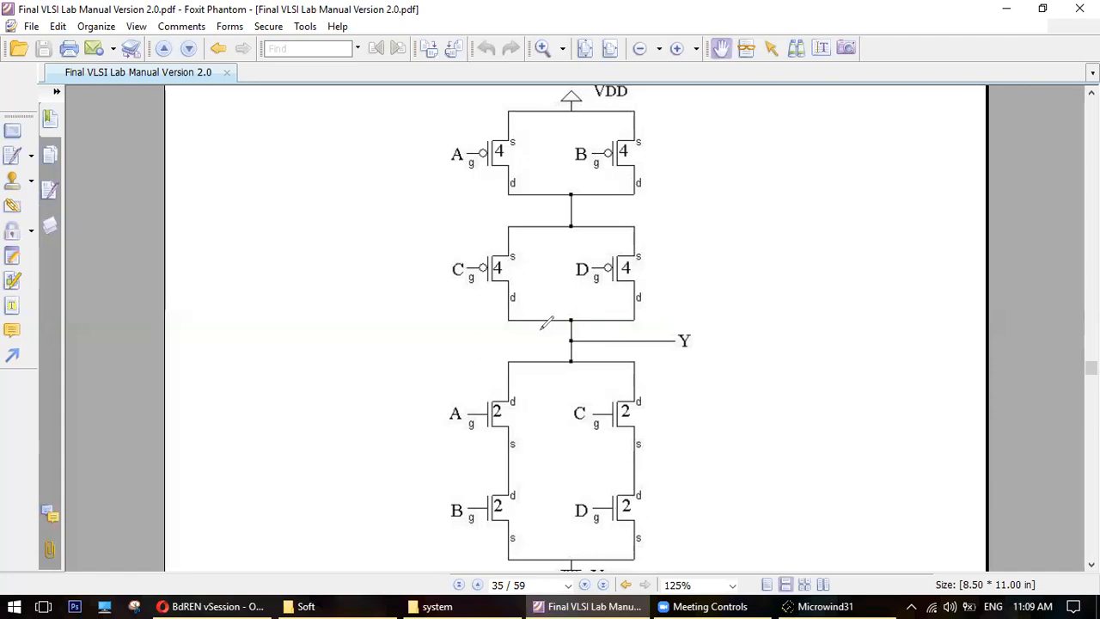
drag(504, 456, 531, 446)
drag(507, 507, 536, 497)
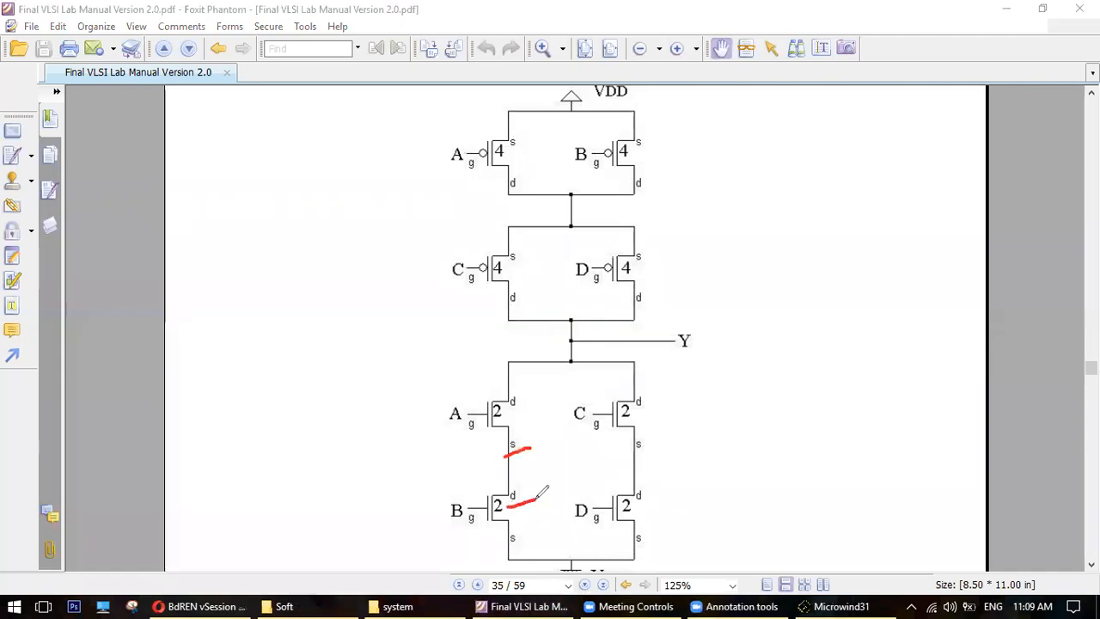
click(832, 20)
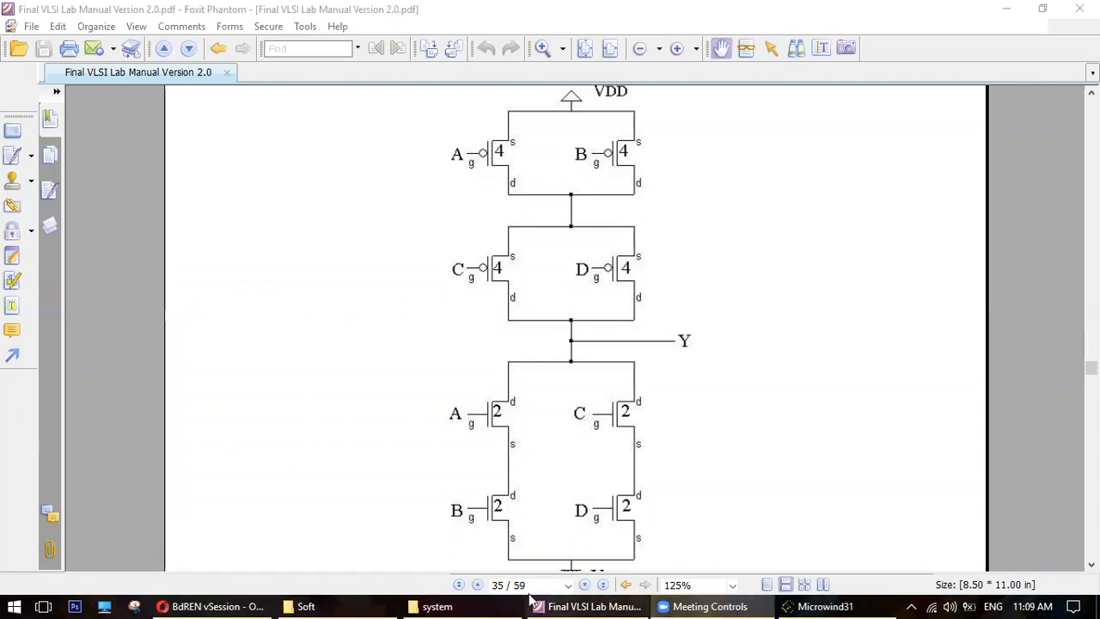
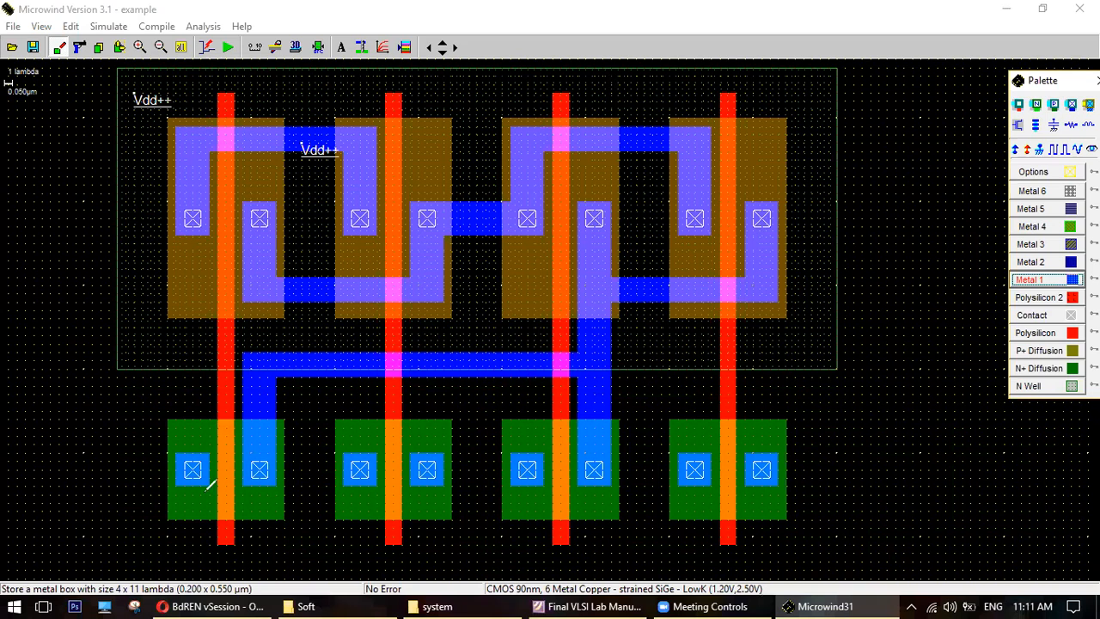
- Trace the route from the first N+ box's left contact to the second N+ box's right contact with temporary pen marks, and clear them
drag(209, 484, 208, 464)
drag(434, 454, 440, 448)
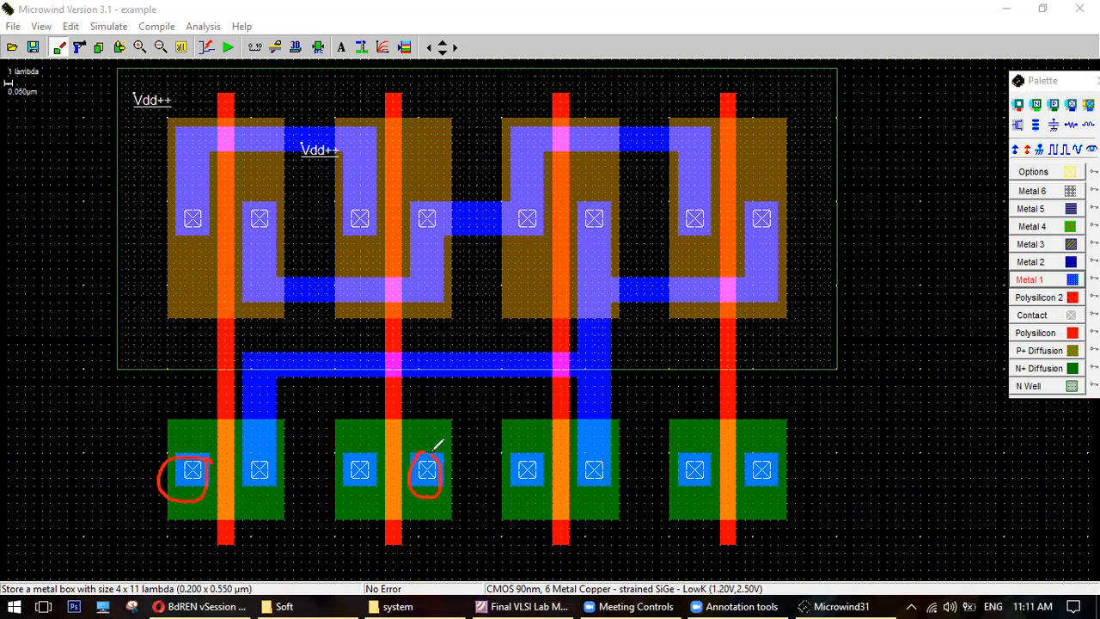
click(690, 150)
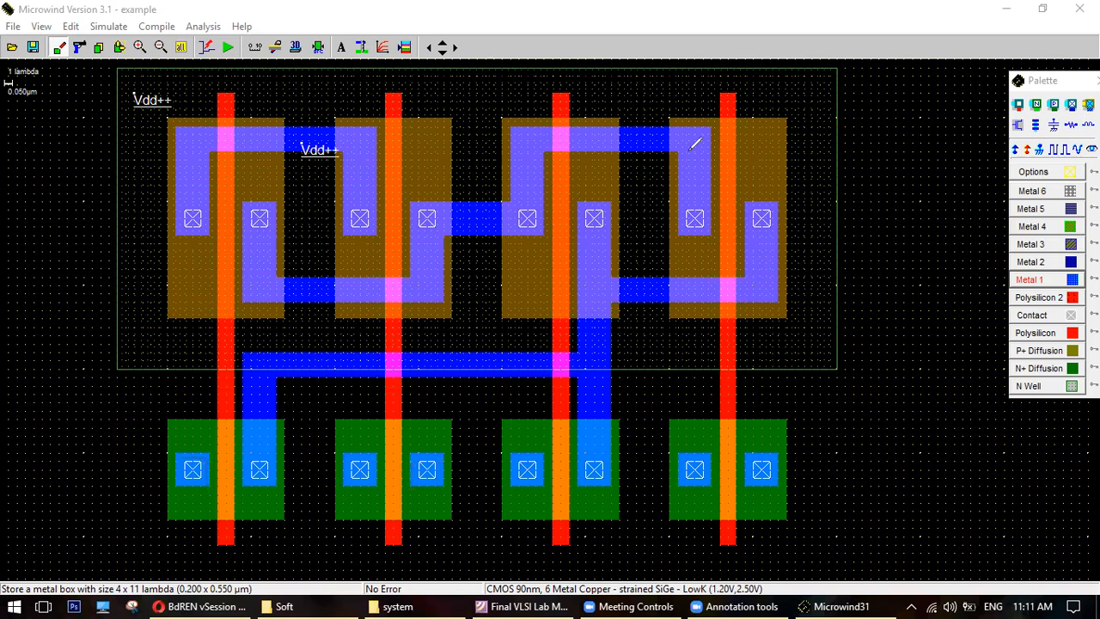
click(802, 39)
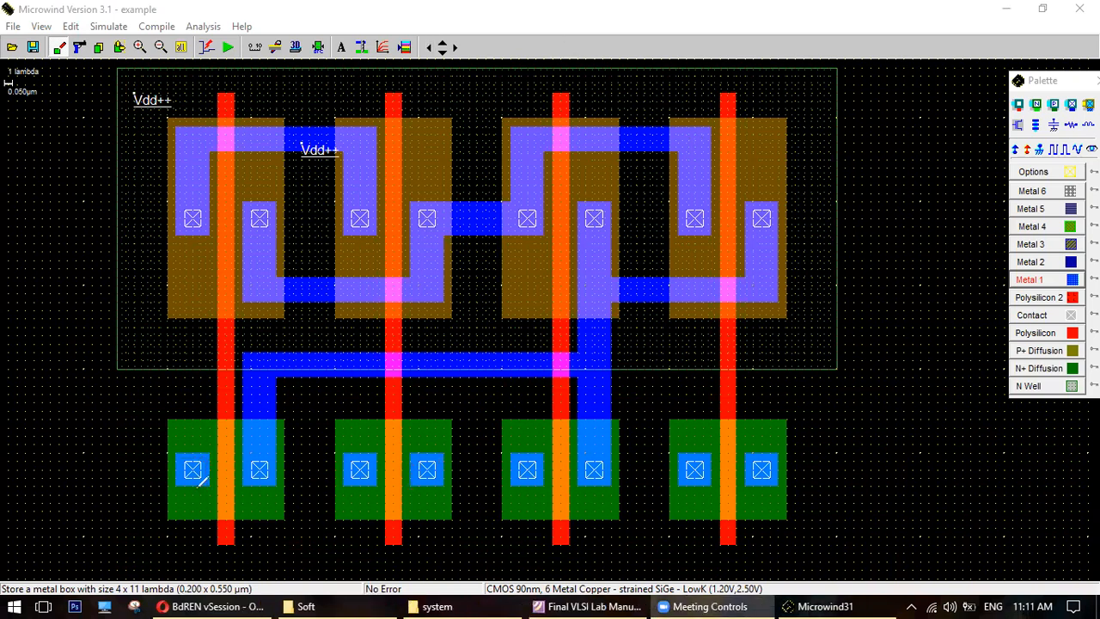
drag(193, 479, 426, 466)
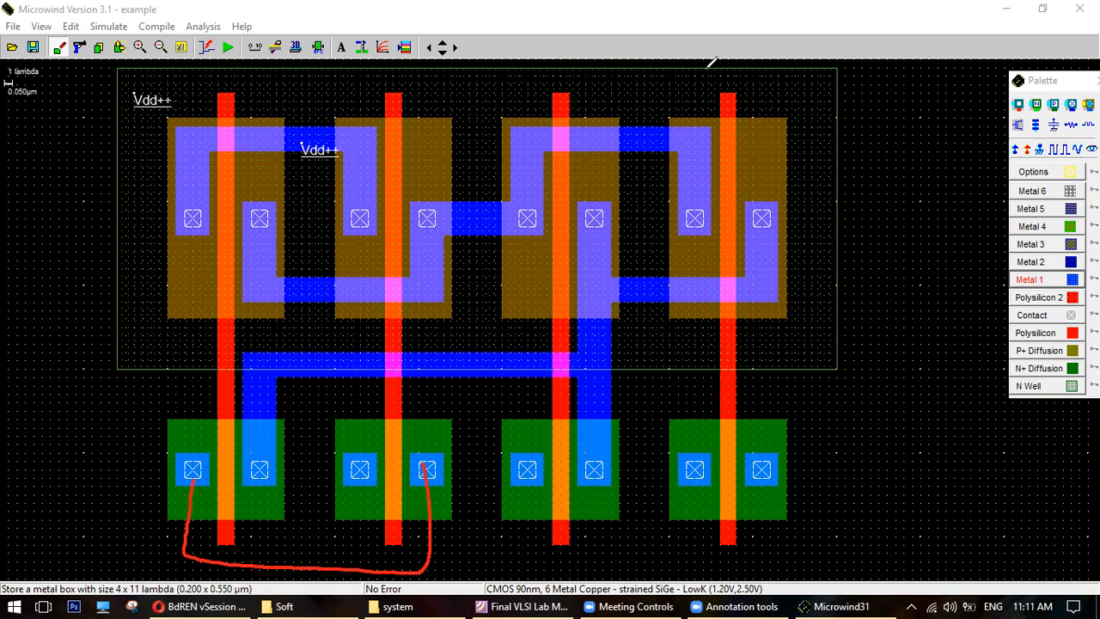
click(708, 67)
click(724, 68)
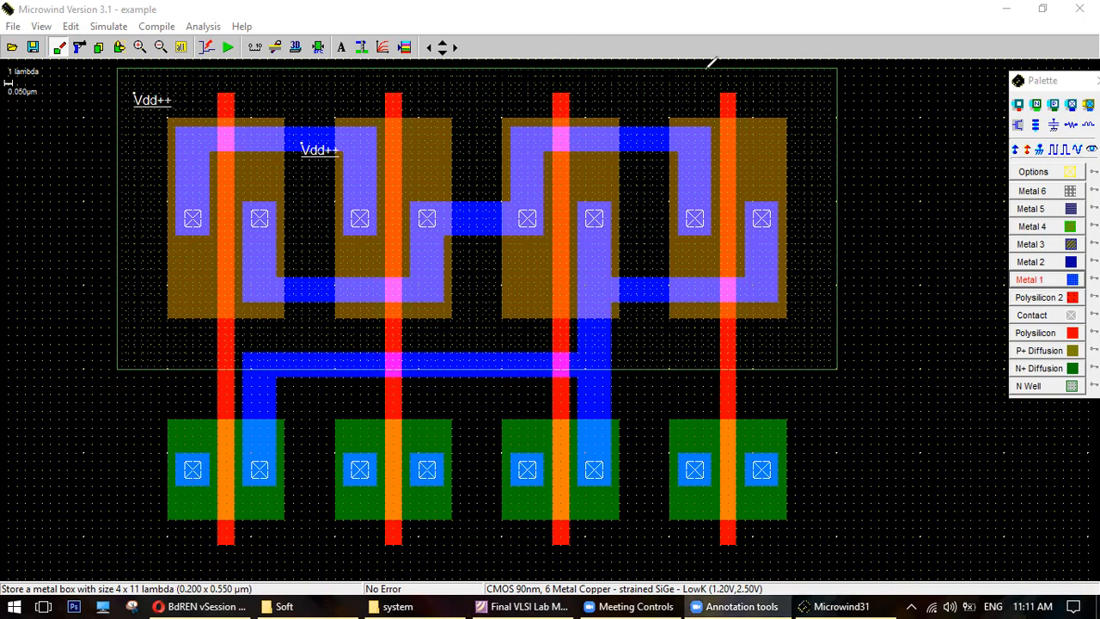
- Connect the first N+ box's left contact to the second N+ box's right contact with a U-shaped metal 1 path running below them
click(442, 54)
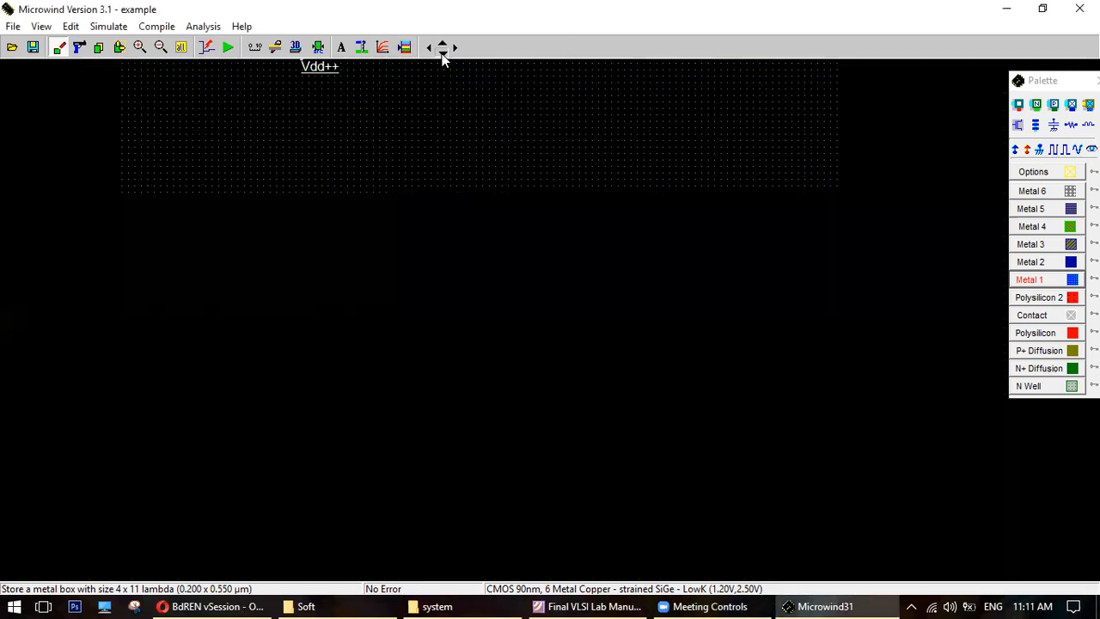
click(1048, 277)
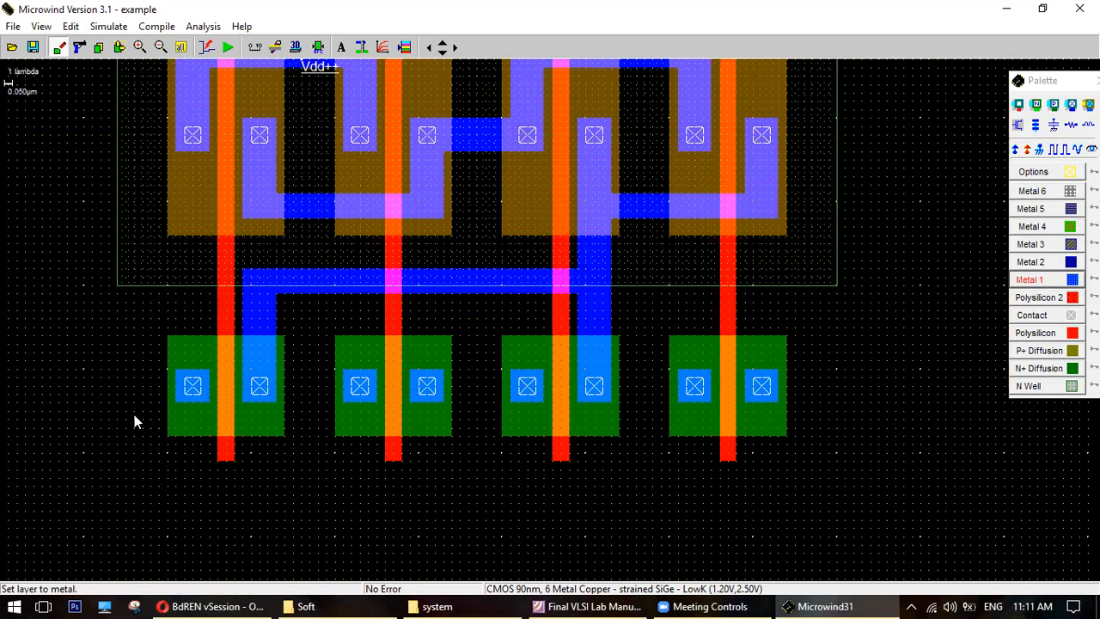
mouse_move(178, 380)
mouse_down()
mouse_move(214, 493)
mouse_move(200, 501)
mouse_move(442, 503)
mouse_up()
drag(412, 373, 444, 502)
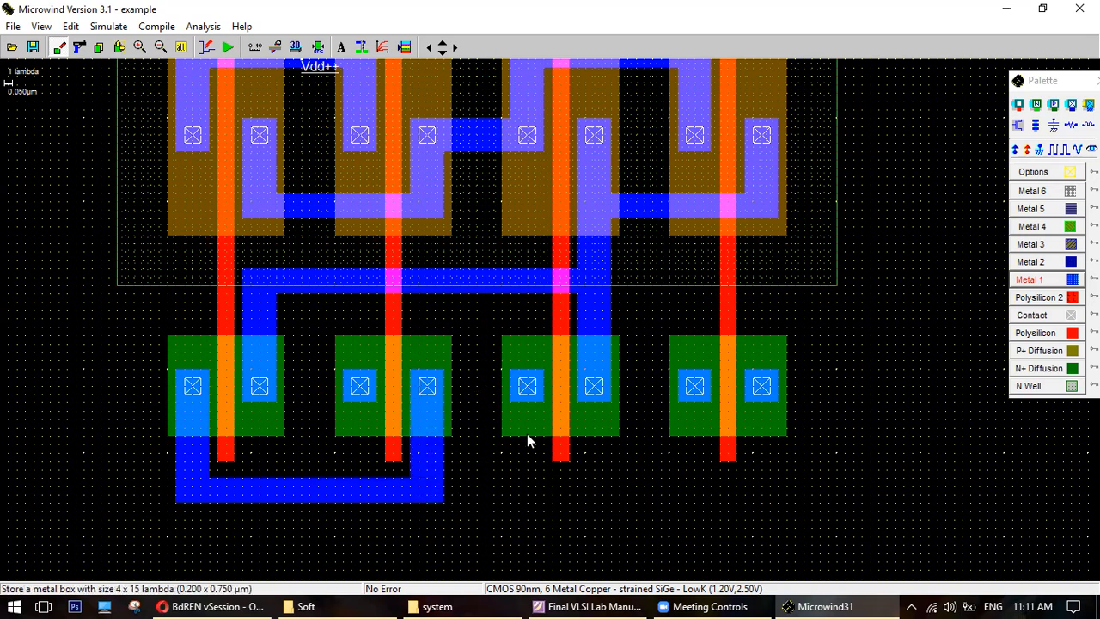
- Examine the series connection between NMOS C's source and NMOS D's drain in the lab manual's schematic using temporary pen marks, and return to Microwind
click(563, 604)
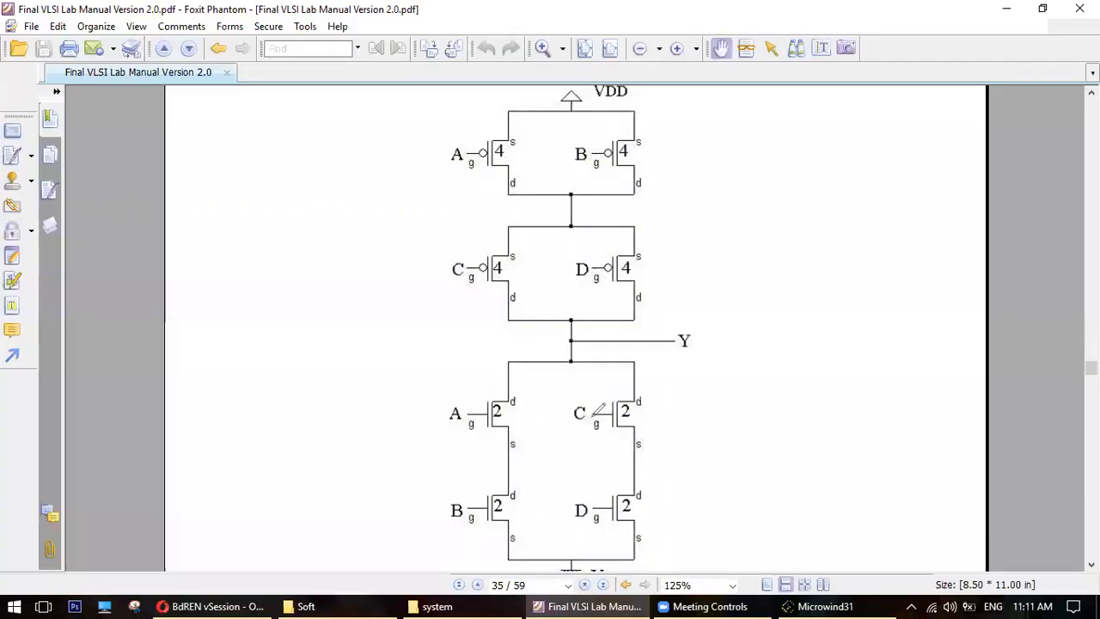
drag(661, 447, 629, 459)
drag(633, 510, 662, 504)
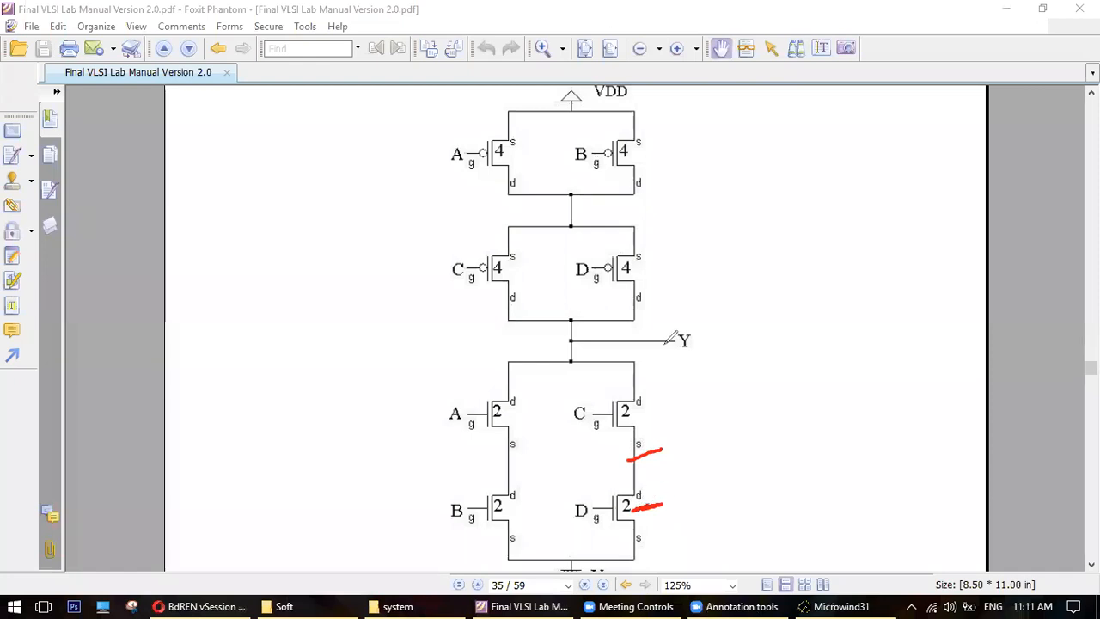
click(703, 70)
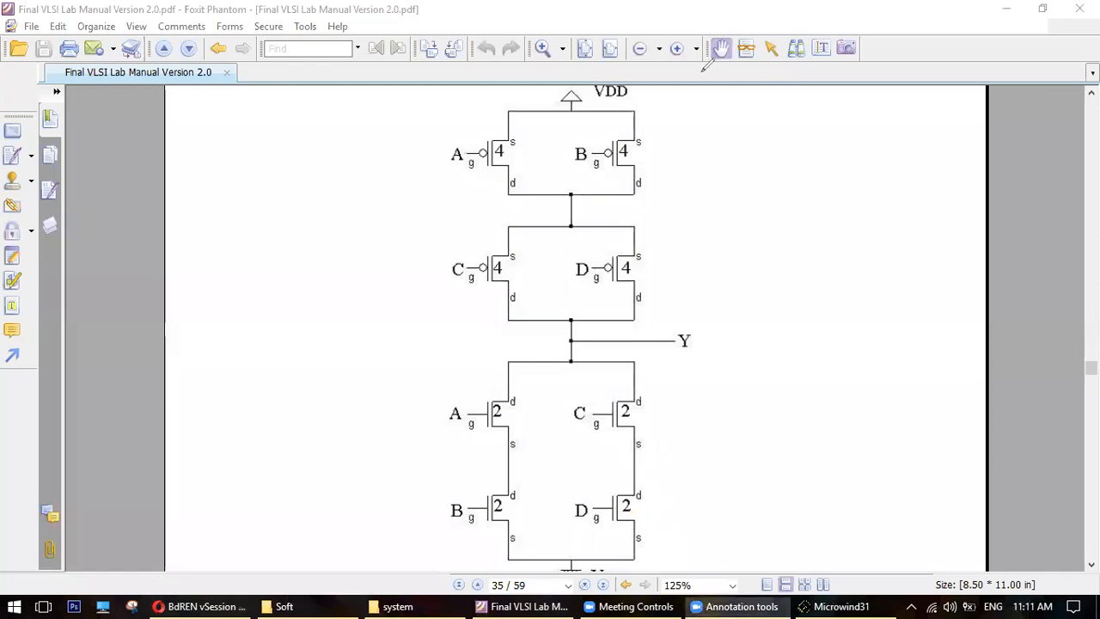
click(1005, 9)
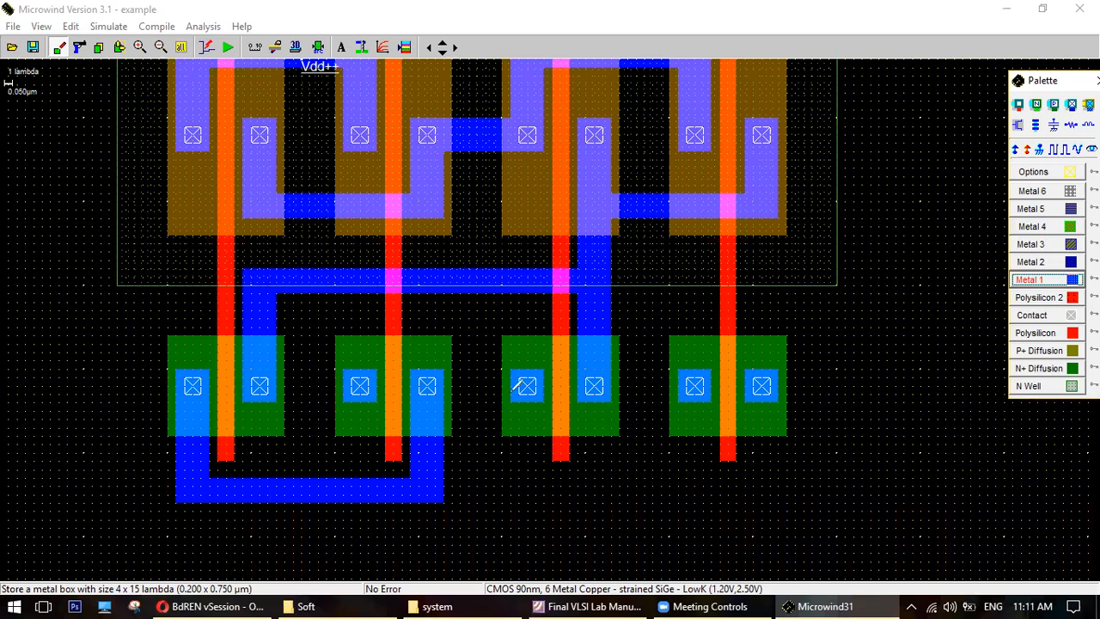
- Trace the route from the third N+ box's left contact to the fourth N+ box's right contact with temporary pen marks, and clear them
drag(511, 388, 544, 371)
drag(756, 386, 804, 365)
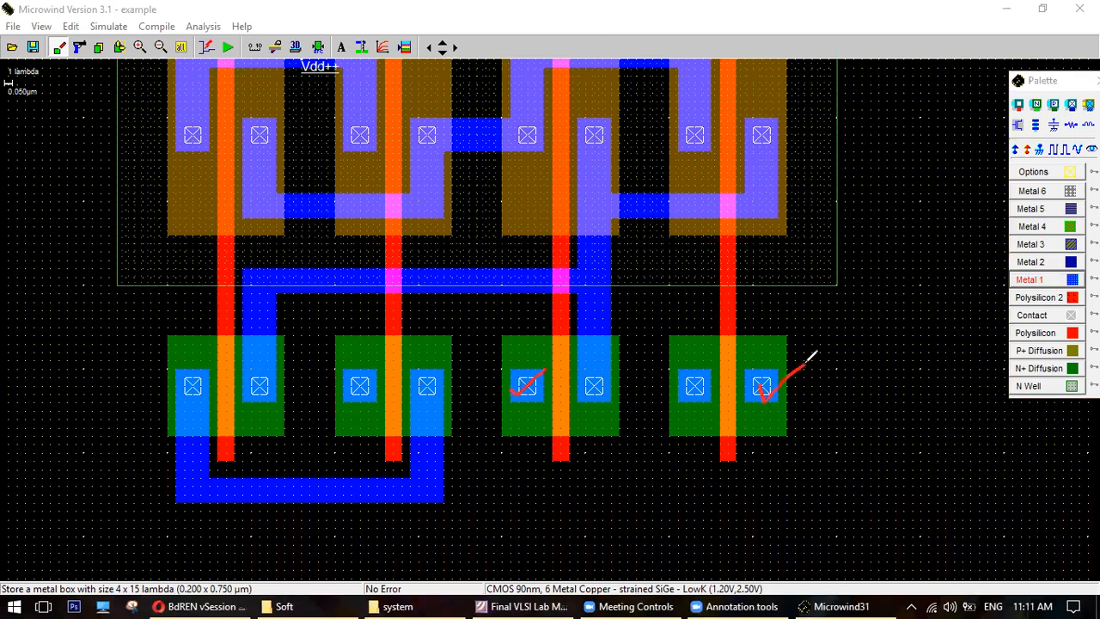
mouse_move(528, 400)
mouse_down()
mouse_move(529, 423)
mouse_move(593, 486)
mouse_move(758, 480)
mouse_move(776, 378)
mouse_up()
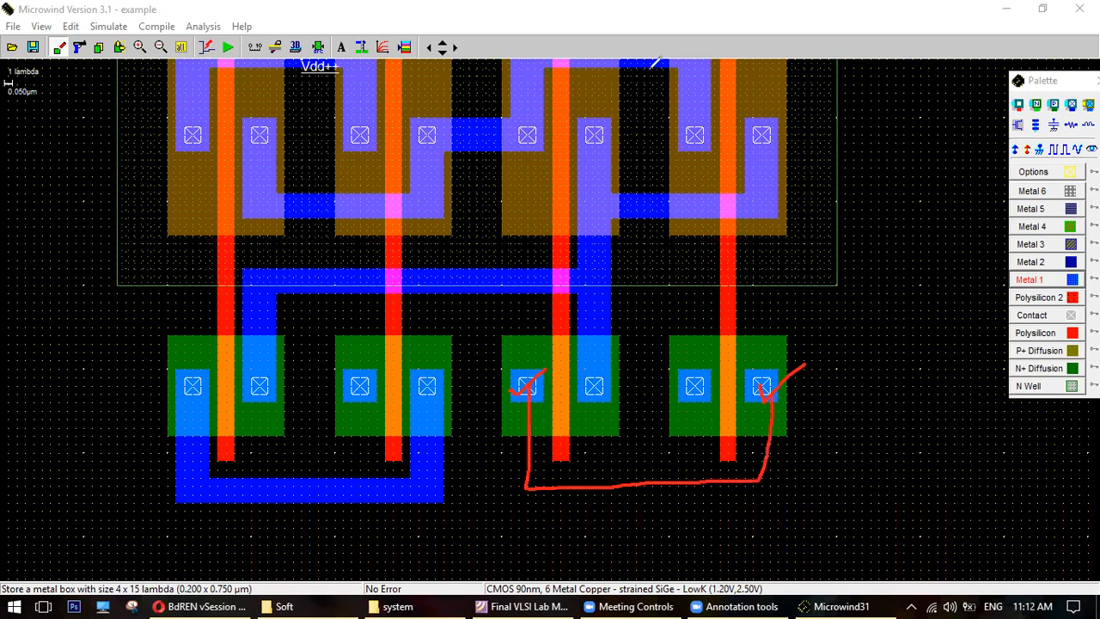
click(653, 67)
- Connect the third N+ box's left contact to the fourth N+ box's right contact with a U-shaped metal 1 path, base 32 x 3 lambda
click(1040, 277)
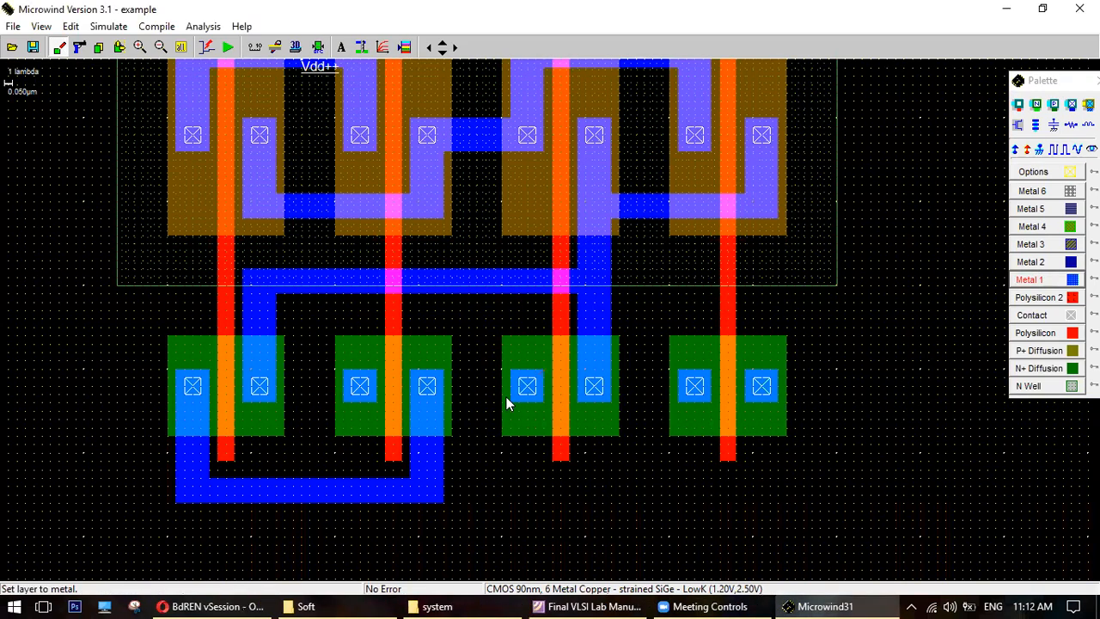
drag(510, 436, 779, 503)
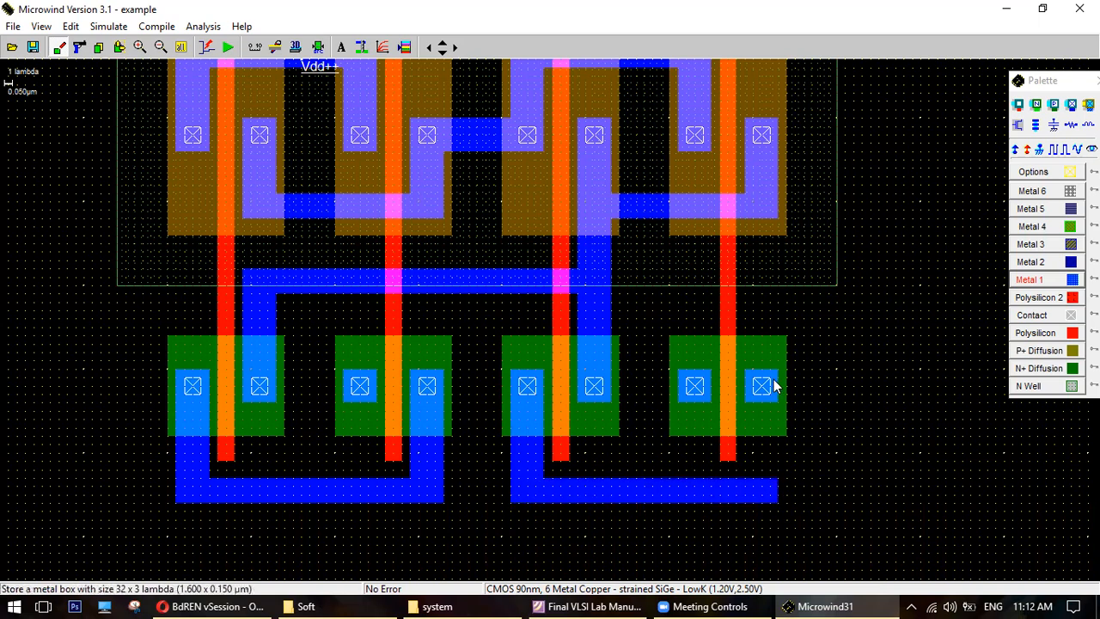
drag(744, 438, 779, 504)
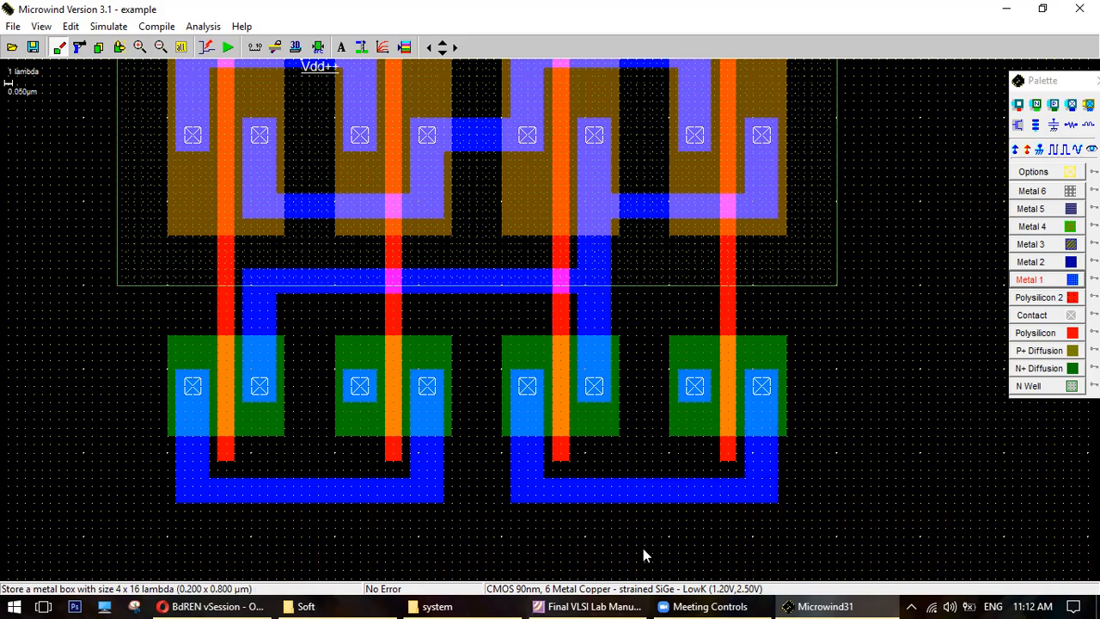
- Examine how the sources of NMOS B and D join in the lab manual's schematic using temporary pen marks, and return to Microwind
click(592, 606)
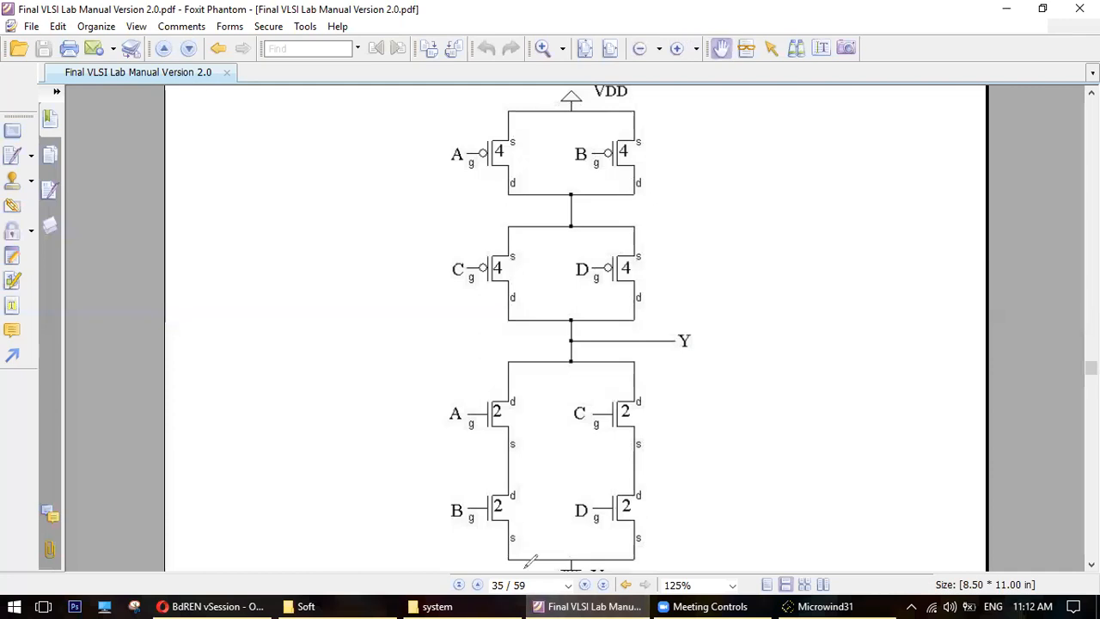
drag(507, 555, 540, 543)
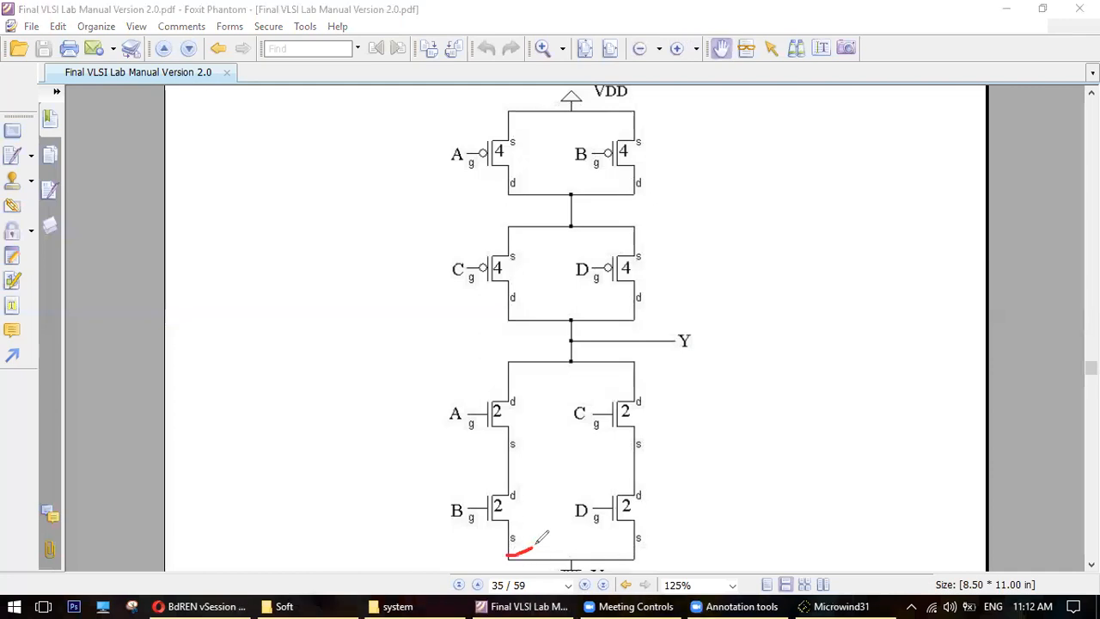
drag(626, 557, 645, 547)
drag(573, 561, 574, 573)
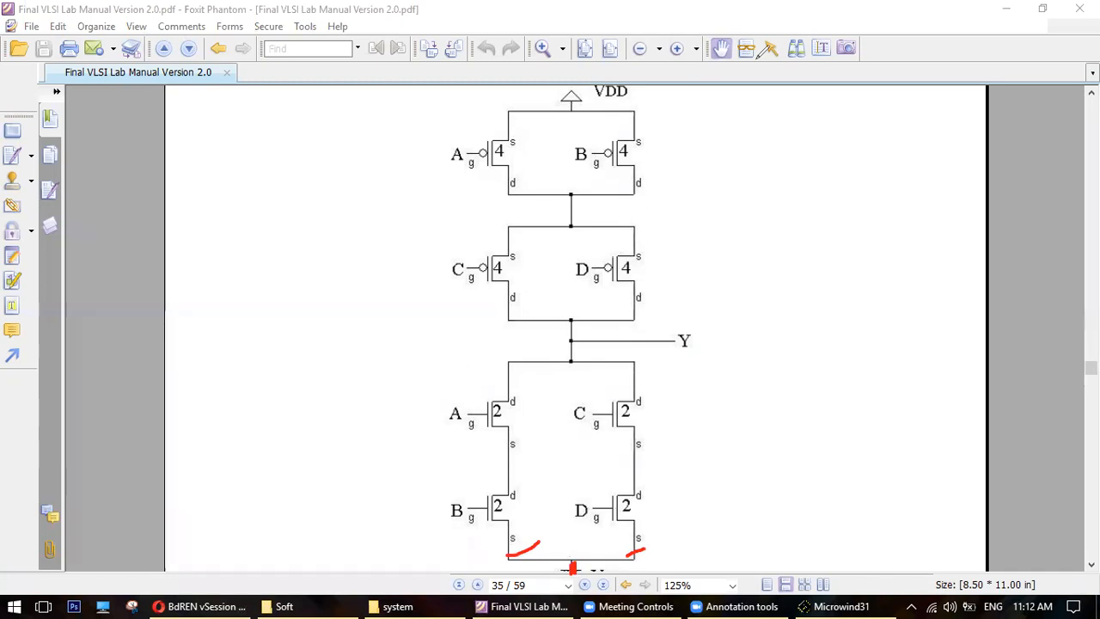
click(759, 56)
click(821, 43)
click(1023, 9)
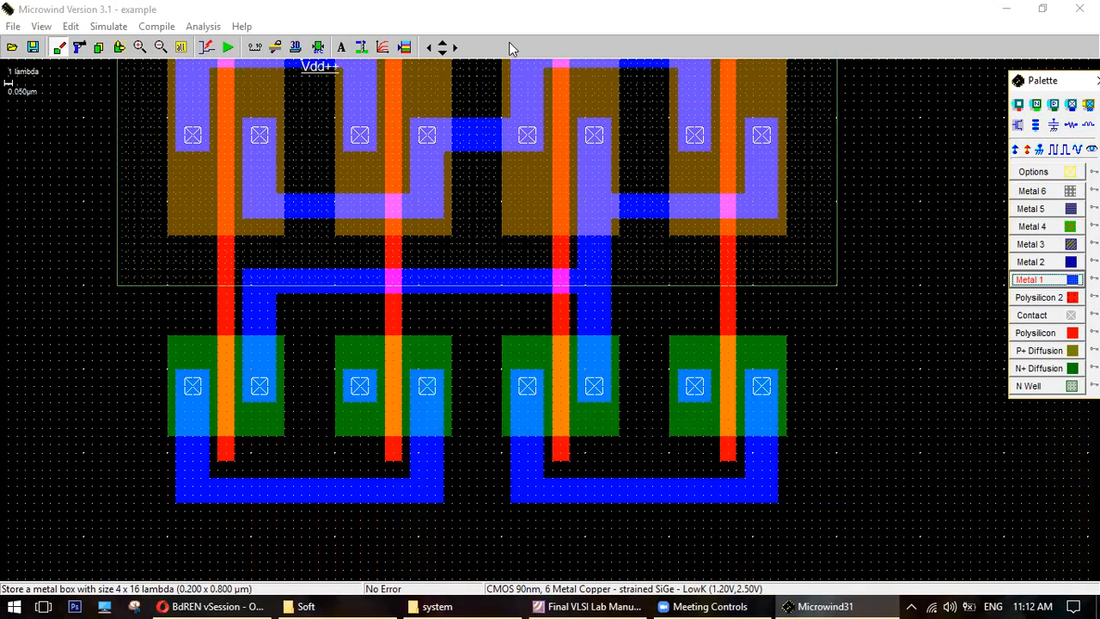
- Trace a direct and a detour route between the second and fourth N+ boxes' left contacts with pen marks, and erase the detour
drag(354, 383, 377, 362)
drag(688, 389, 703, 378)
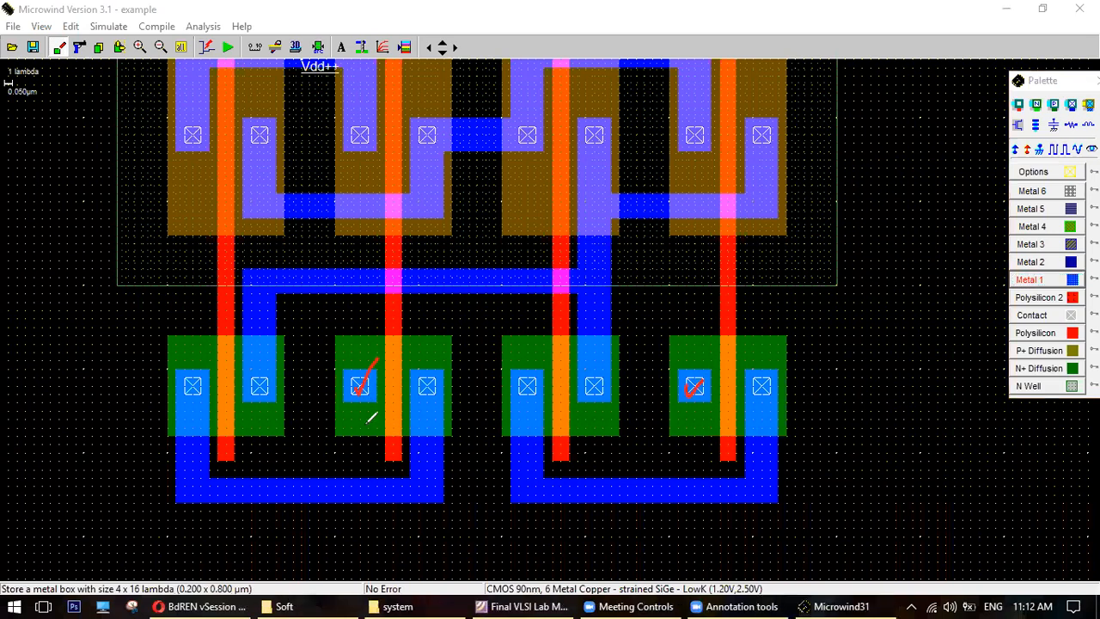
mouse_move(363, 413)
mouse_down()
mouse_move(352, 535)
mouse_move(596, 530)
mouse_move(705, 515)
mouse_move(702, 392)
mouse_up()
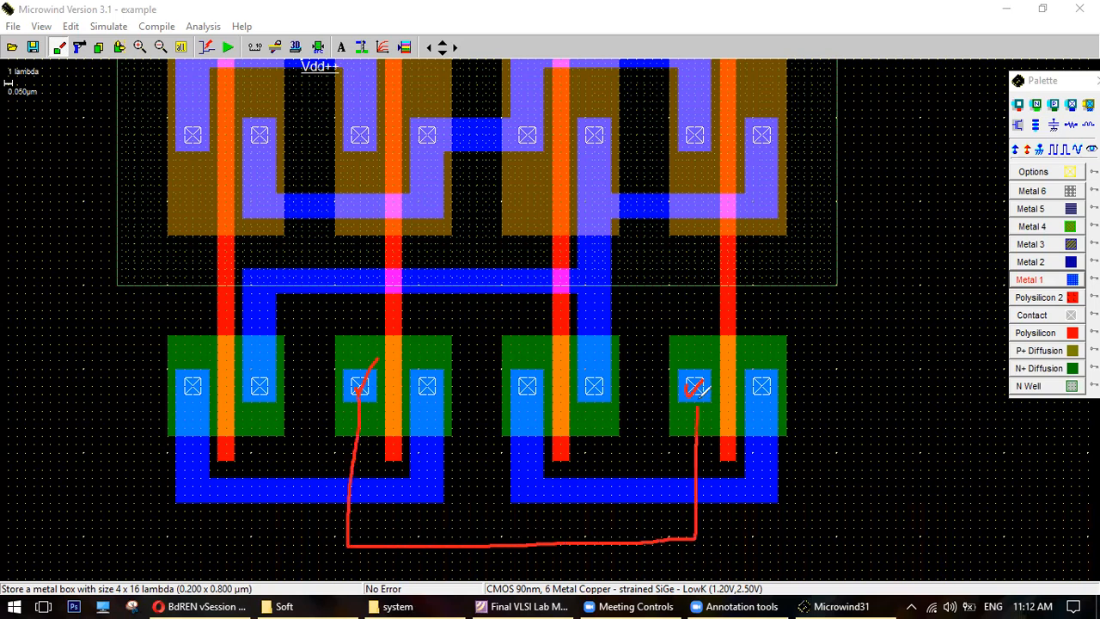
mouse_move(363, 385)
mouse_down()
mouse_move(353, 311)
mouse_move(475, 317)
mouse_move(478, 565)
mouse_move(840, 543)
mouse_move(838, 309)
mouse_move(648, 313)
mouse_move(653, 394)
mouse_move(701, 383)
mouse_up()
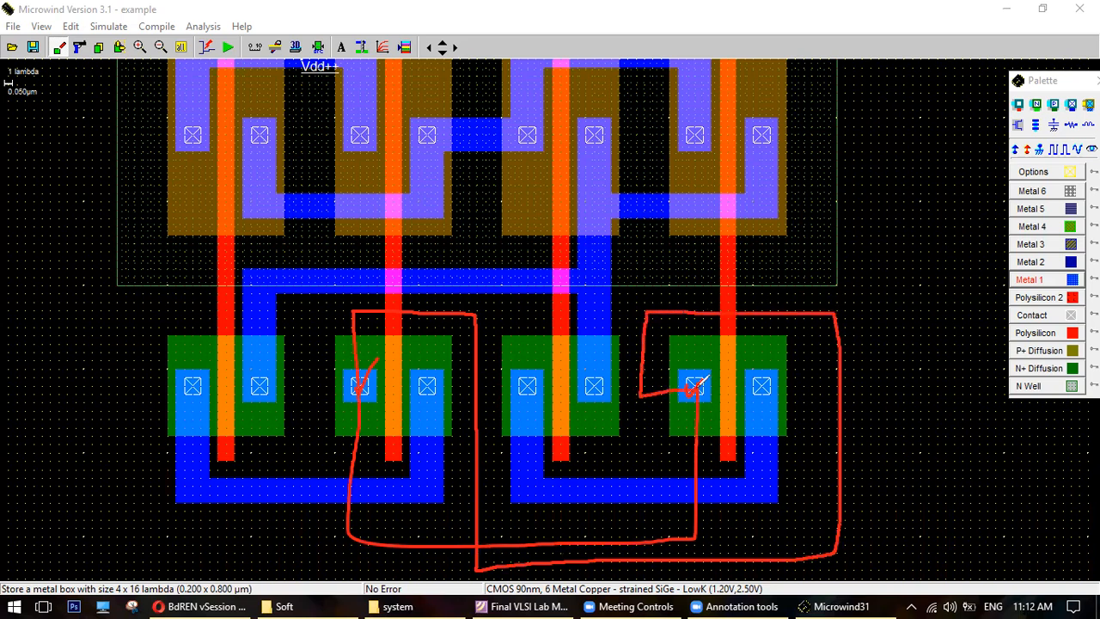
click(479, 445)
click(371, 371)
click(701, 383)
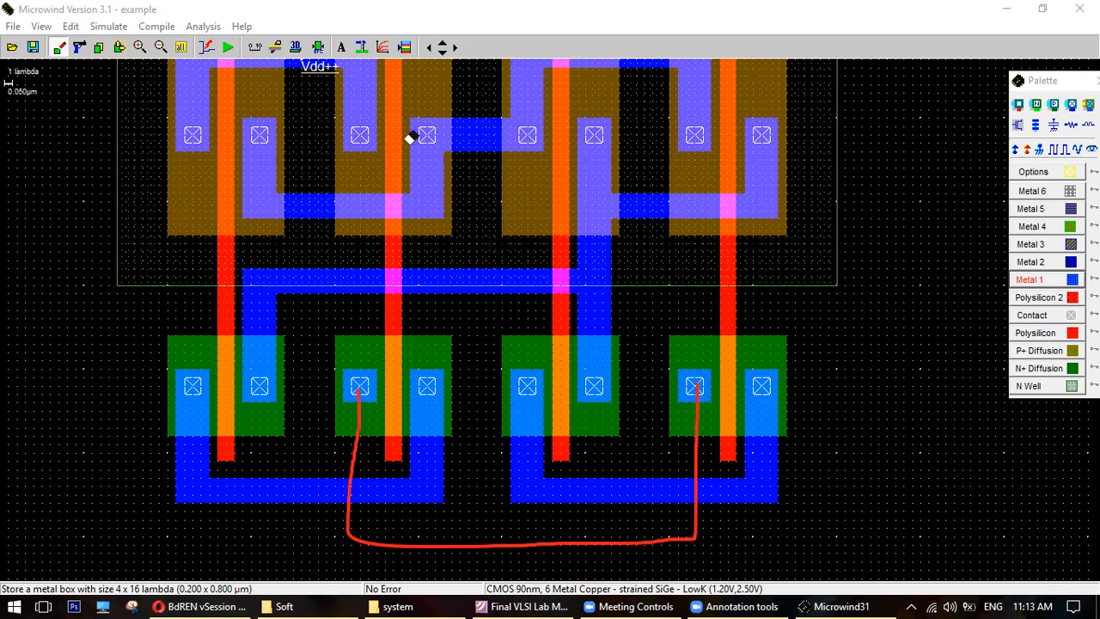
- Trace the detour route around the metal 1 paths again in pink, and clear both pen-marked routes
mouse_move(358, 393)
mouse_down()
mouse_move(417, 324)
mouse_move(483, 336)
mouse_move(479, 562)
mouse_move(732, 557)
mouse_move(852, 510)
mouse_move(848, 311)
mouse_move(736, 306)
mouse_move(699, 317)
mouse_move(694, 386)
mouse_up()
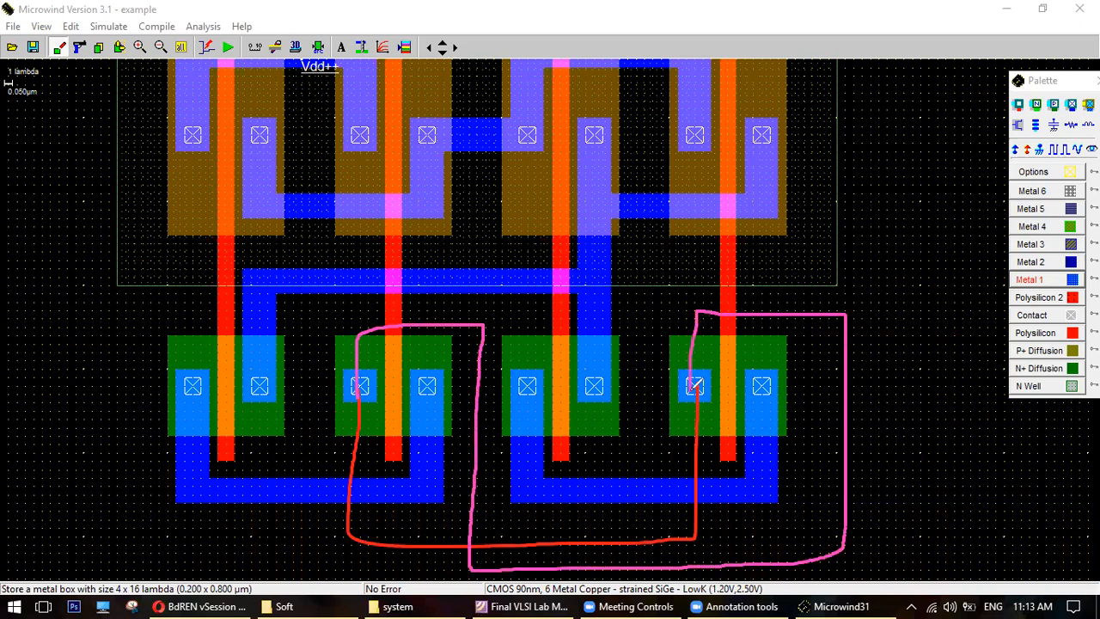
mouse_move(526, 368)
mouse_down()
mouse_move(424, 361)
mouse_move(511, 434)
mouse_move(519, 336)
mouse_move(420, 388)
mouse_move(536, 412)
mouse_move(454, 341)
mouse_move(446, 421)
mouse_move(539, 359)
mouse_move(494, 339)
mouse_up()
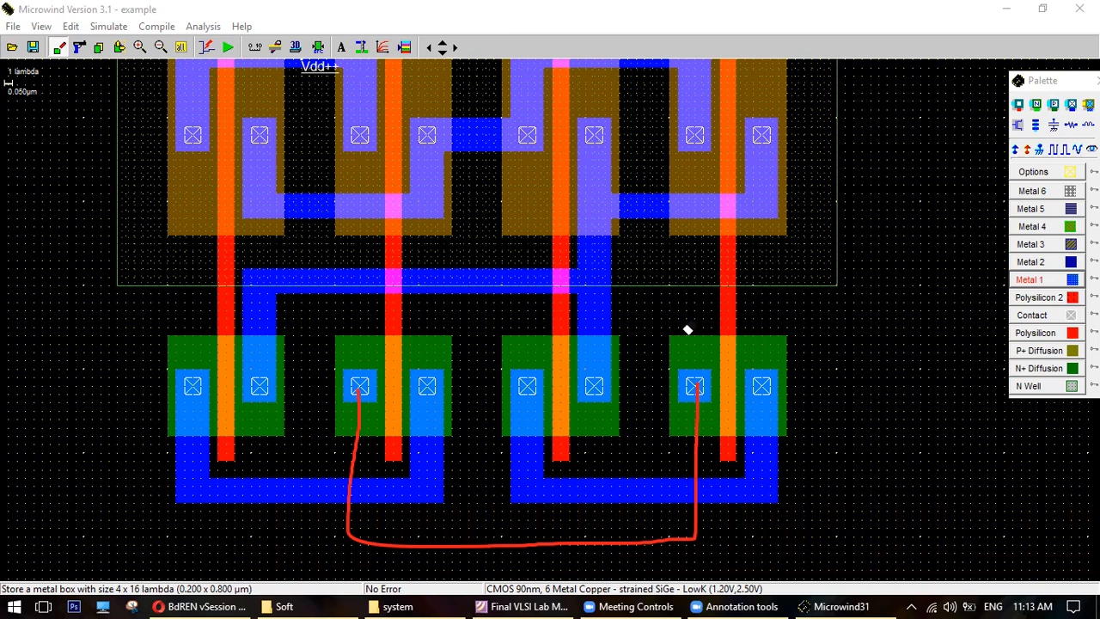
click(426, 546)
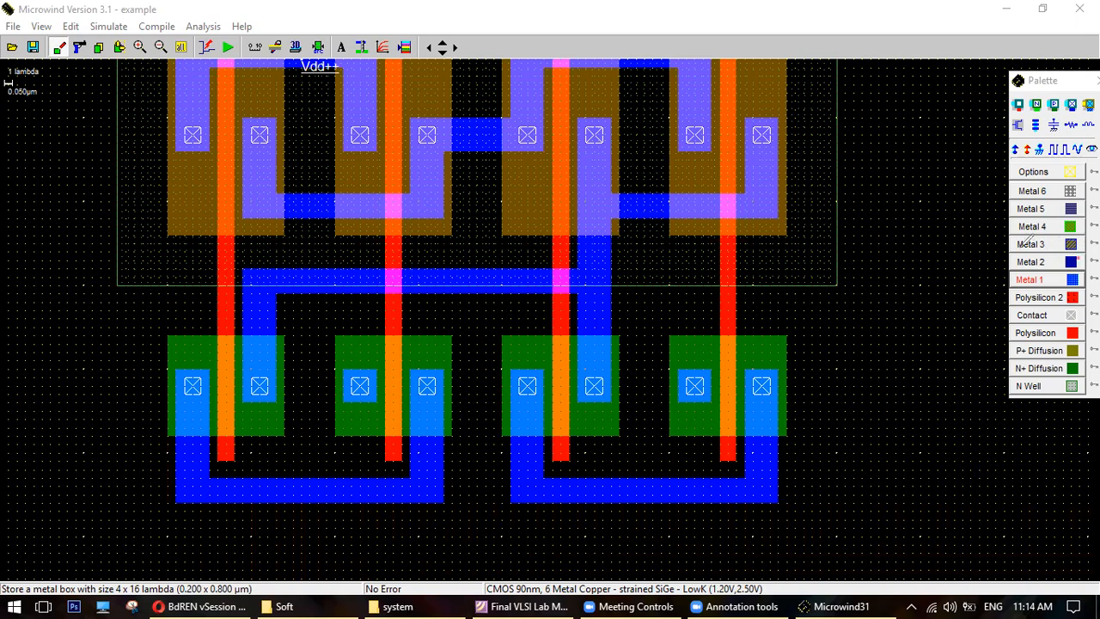
- Circle the Metal 2 layer and trace its U-shaped route between the second and fourth N+ boxes' left contacts with temporary pen marks
mouse_move(1078, 257)
mouse_down()
mouse_move(1052, 247)
mouse_move(1012, 259)
mouse_move(1085, 266)
mouse_up()
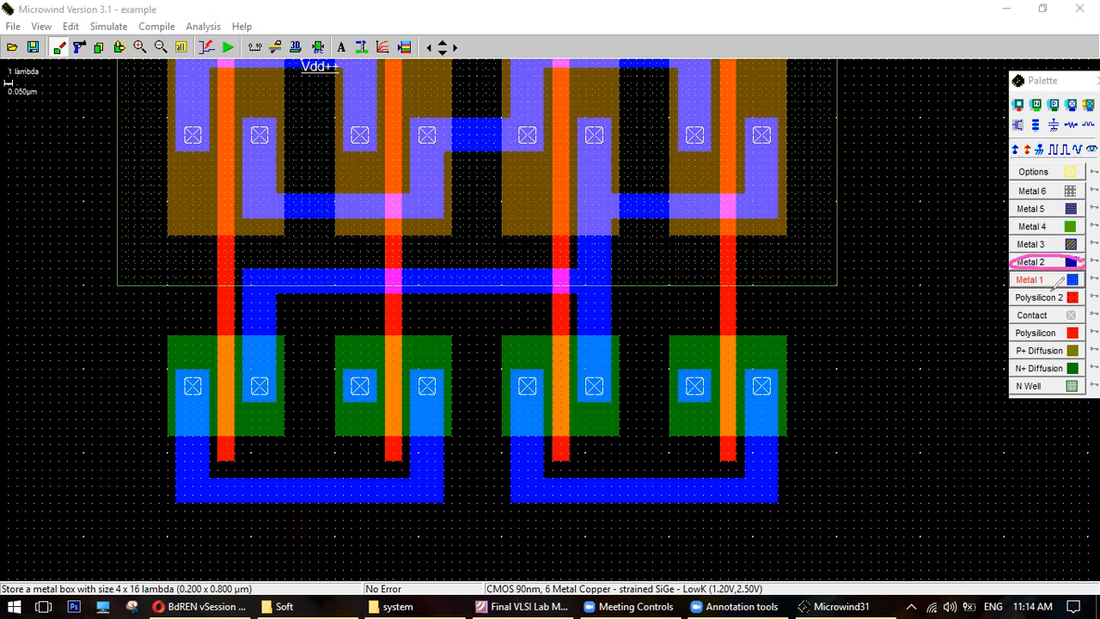
mouse_move(360, 380)
mouse_down()
mouse_move(359, 521)
mouse_move(678, 512)
mouse_move(695, 385)
mouse_up()
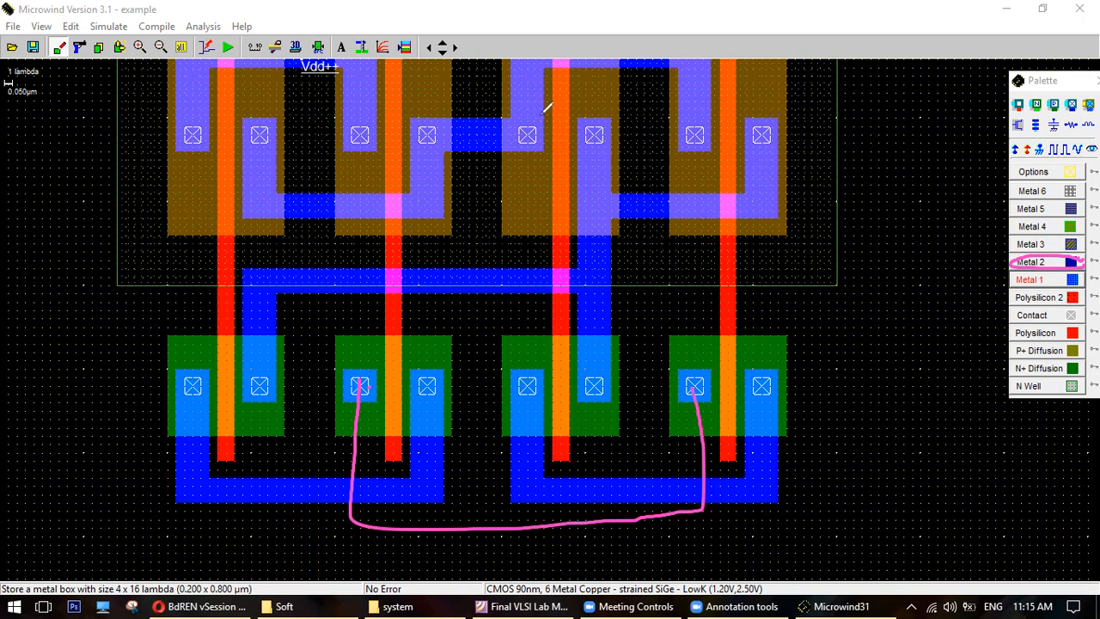
- Select Metal 2 as the drawing layer and move the layer palette inward so it is fully visible
click(1034, 262)
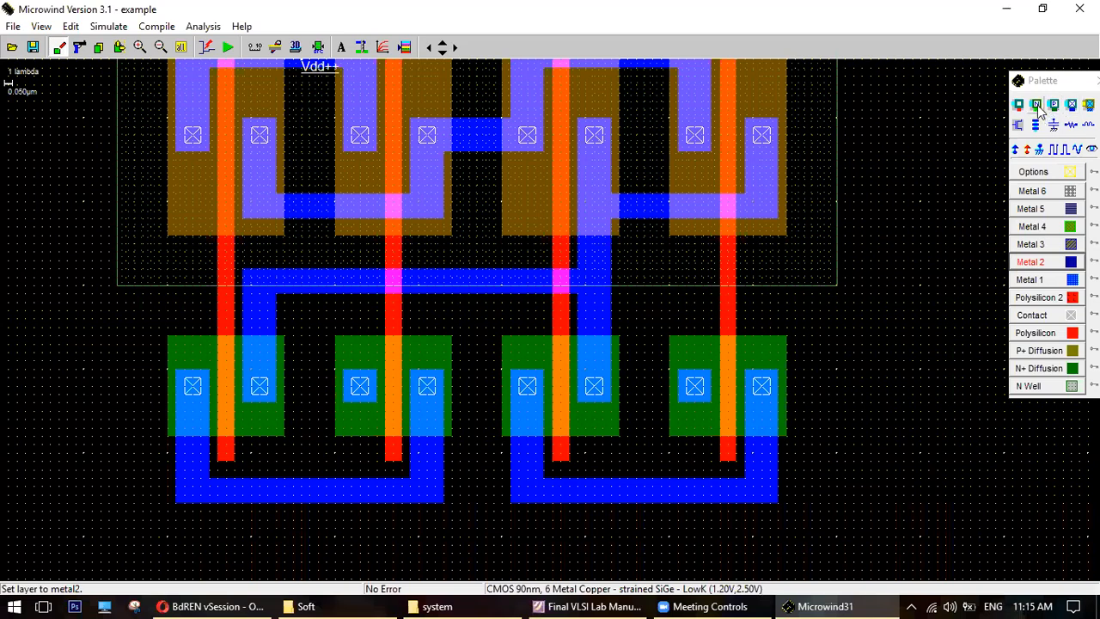
drag(1050, 81, 955, 90)
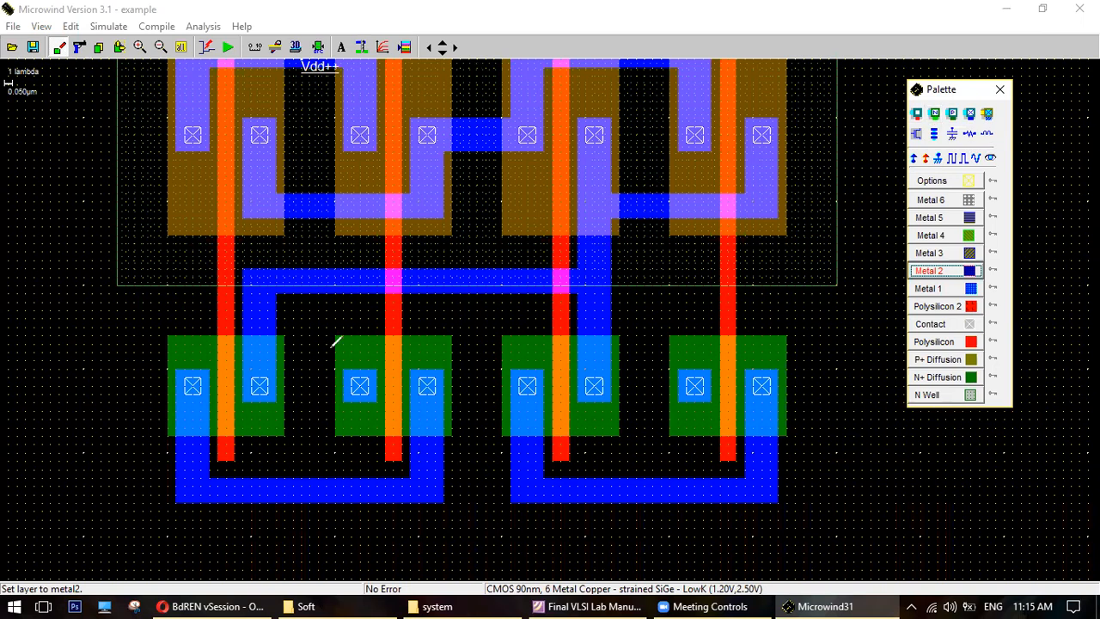
- Circle the contacts from the second N+ box's left to the fourth N+ box's left with temporary pen marks, and clear them
mouse_move(343, 363)
mouse_down()
mouse_move(374, 402)
mouse_move(367, 359)
mouse_up()
mouse_move(441, 370)
mouse_down()
mouse_move(422, 364)
mouse_move(448, 378)
mouse_move(434, 364)
mouse_up()
mouse_move(533, 370)
mouse_down()
mouse_move(513, 387)
mouse_move(521, 365)
mouse_up()
drag(599, 369, 614, 375)
drag(687, 376, 707, 381)
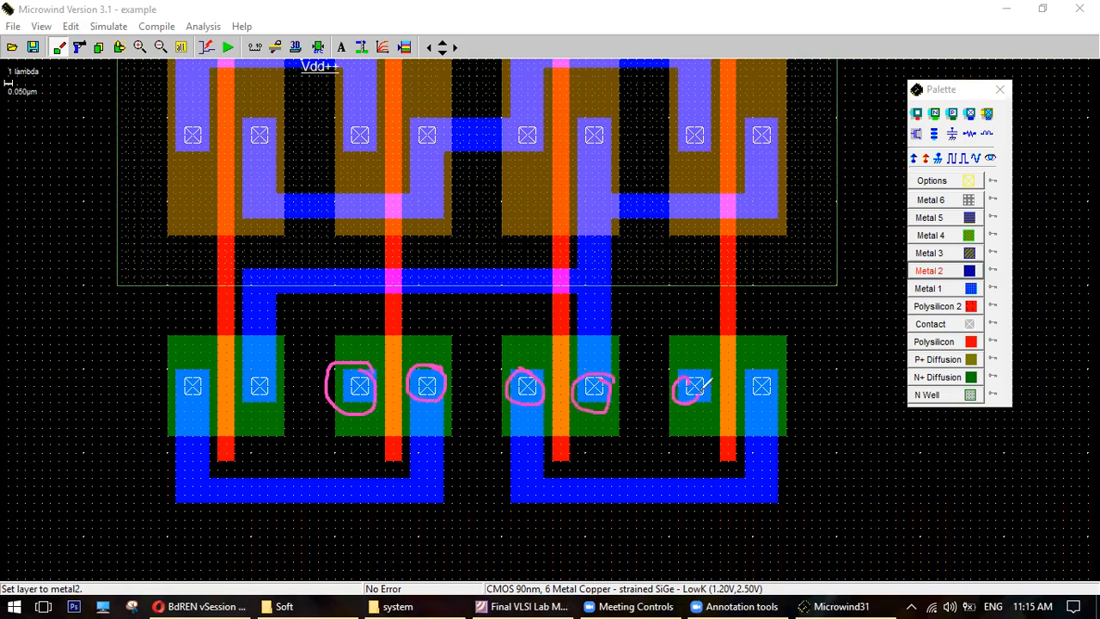
click(692, 86)
click(800, 166)
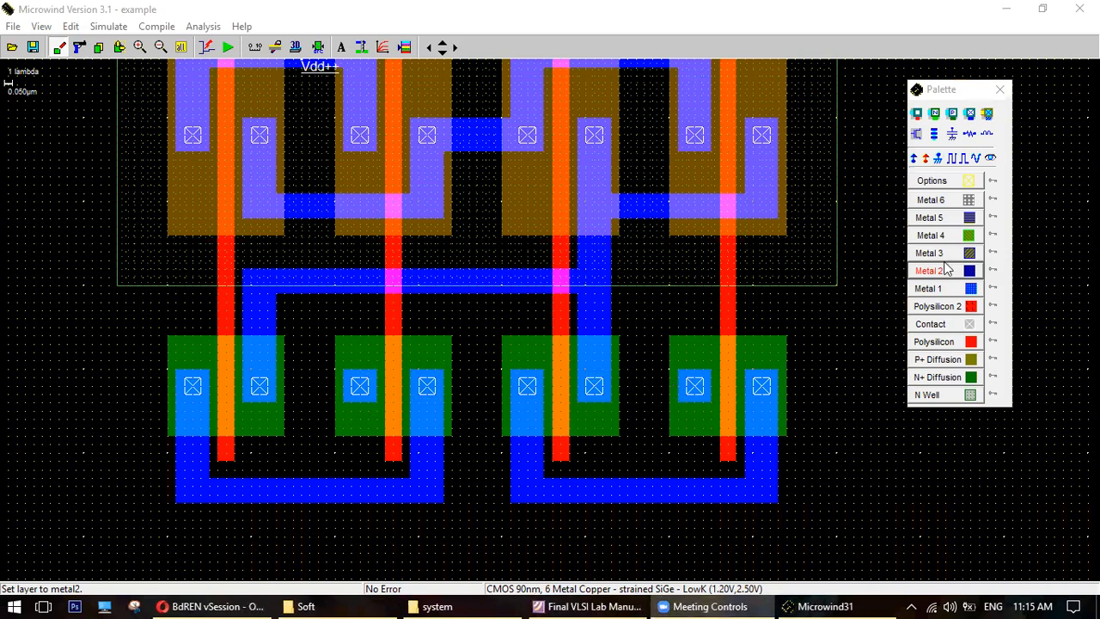
- Draw a U-shaped metal 2 path with 4 x 21 lambda legs between the second and fourth N+ boxes' left contacts
click(947, 266)
drag(344, 436, 380, 553)
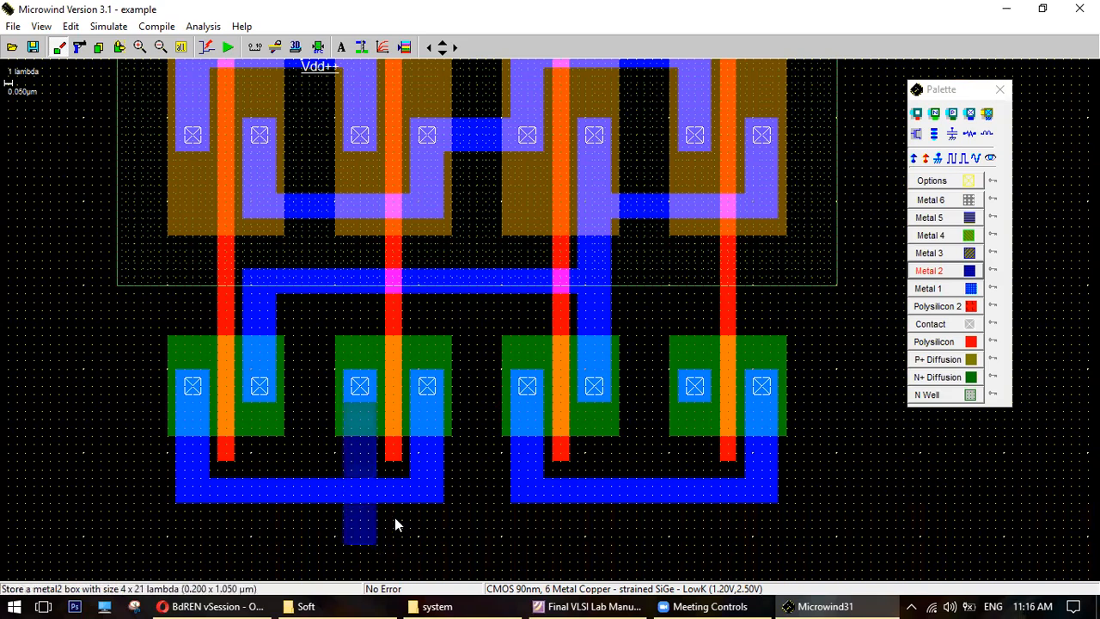
drag(342, 521, 710, 544)
drag(677, 372, 709, 534)
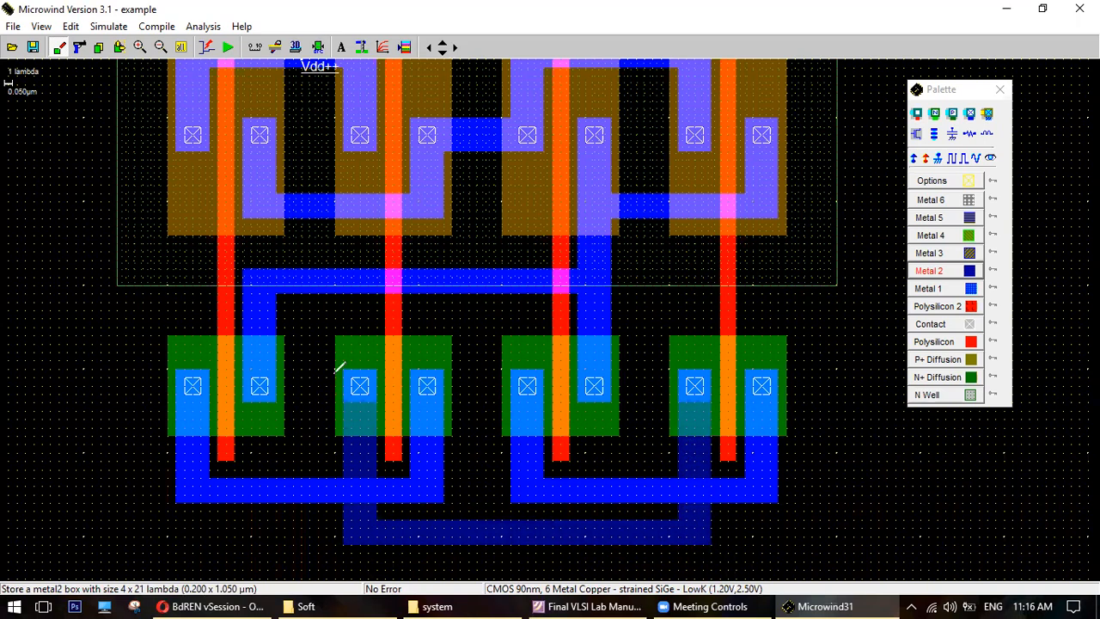
- Circle the left contacts of the second and fourth N+ boxes and place a metal 1 to metal 2 contact on each
drag(339, 368, 384, 361)
mouse_move(722, 361)
mouse_down()
mouse_move(667, 365)
mouse_move(723, 396)
mouse_move(713, 364)
mouse_up()
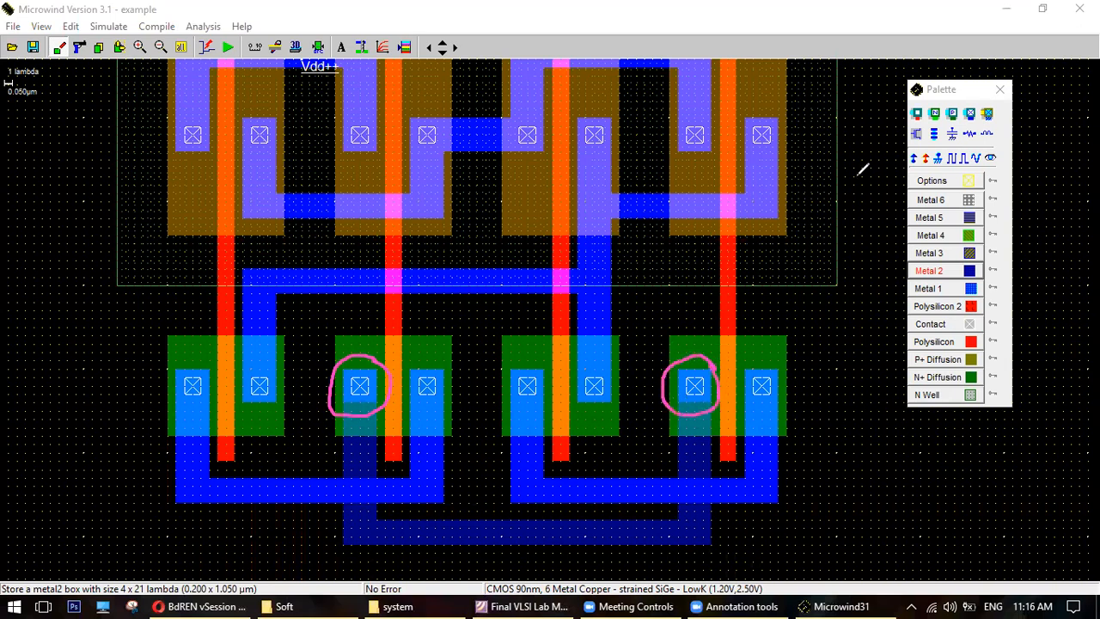
click(800, 48)
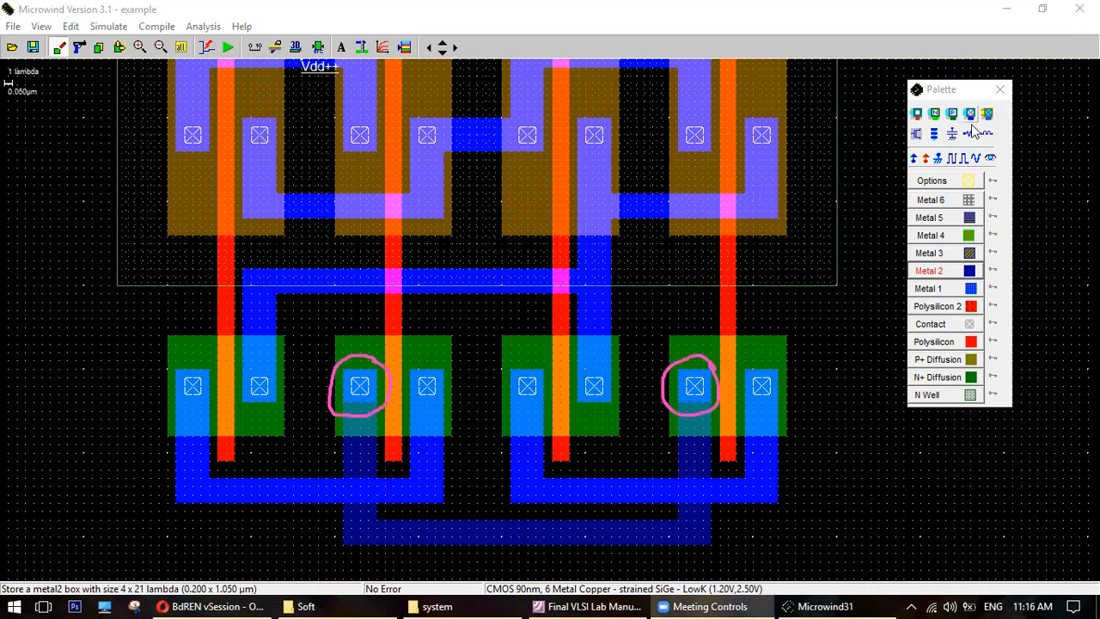
click(971, 116)
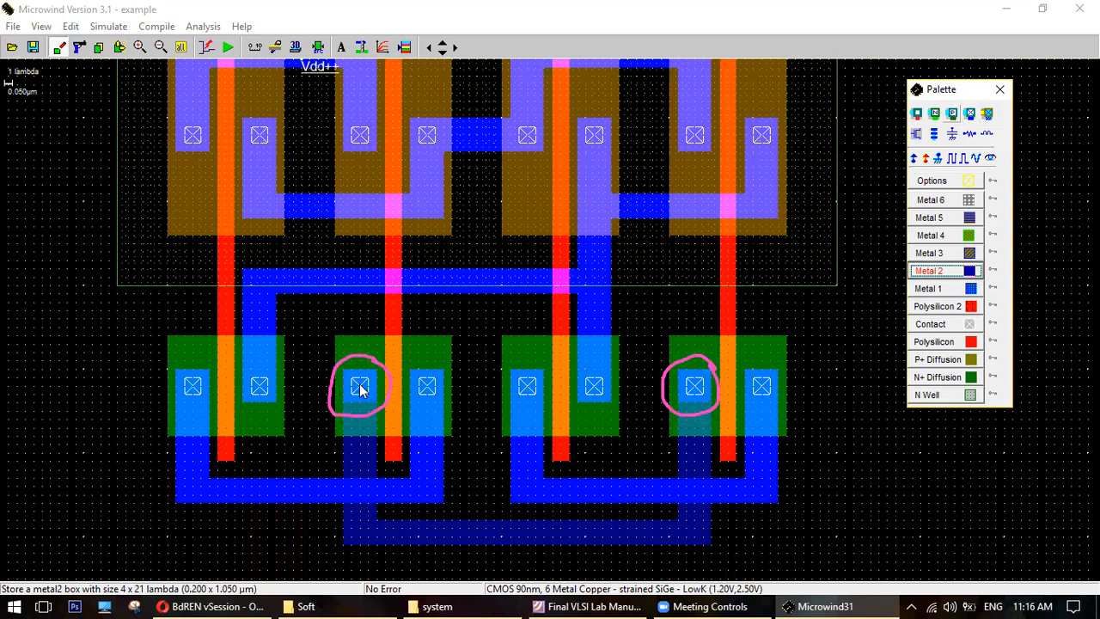
click(970, 113)
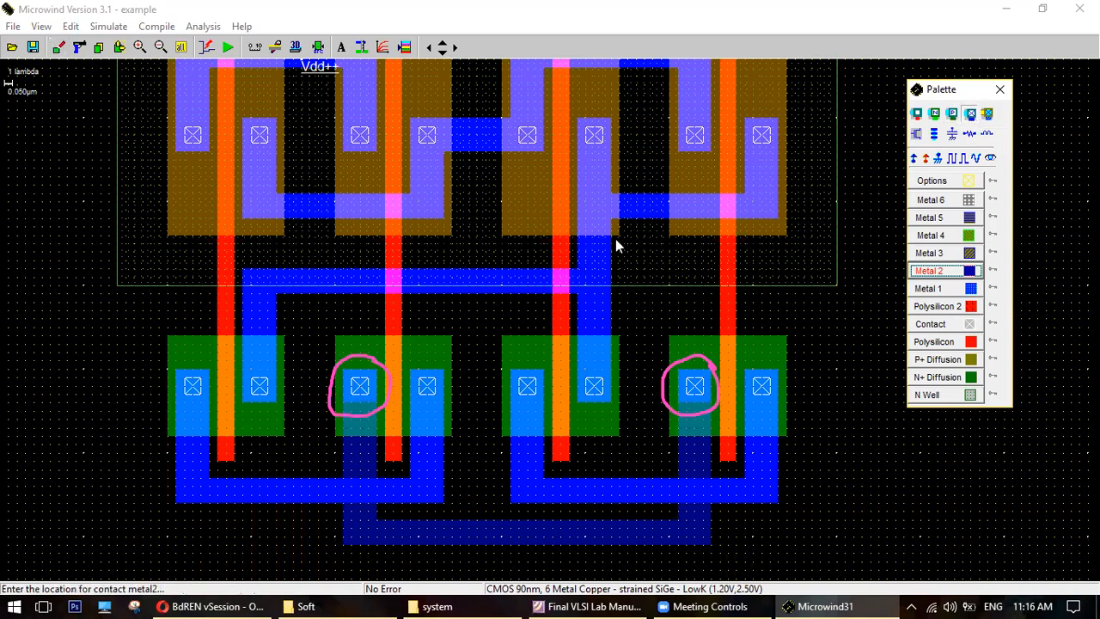
click(361, 393)
click(969, 113)
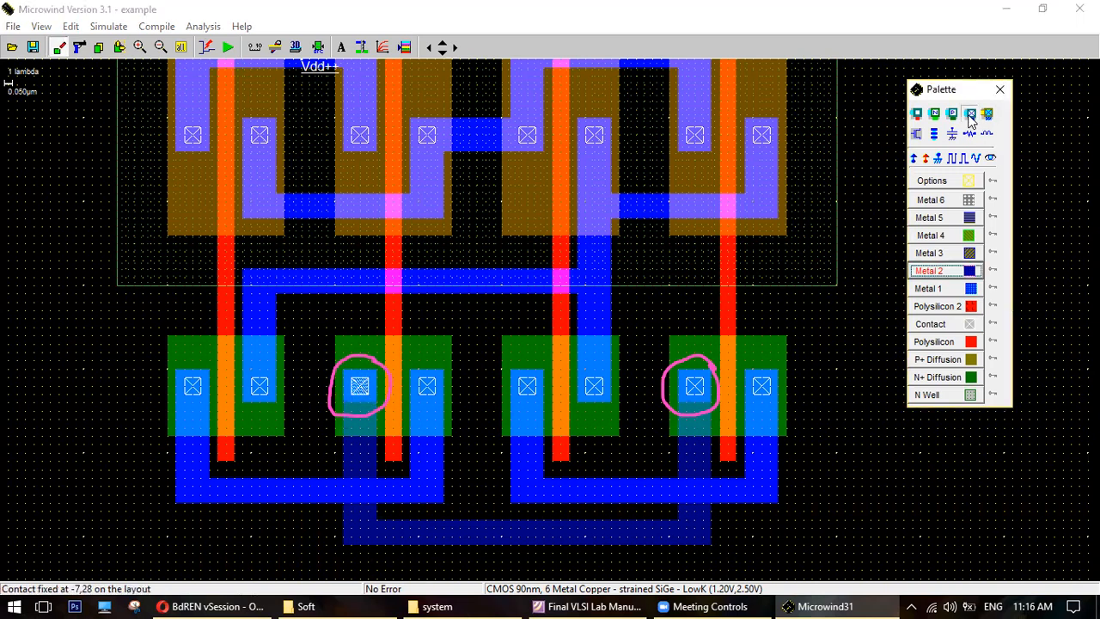
click(696, 392)
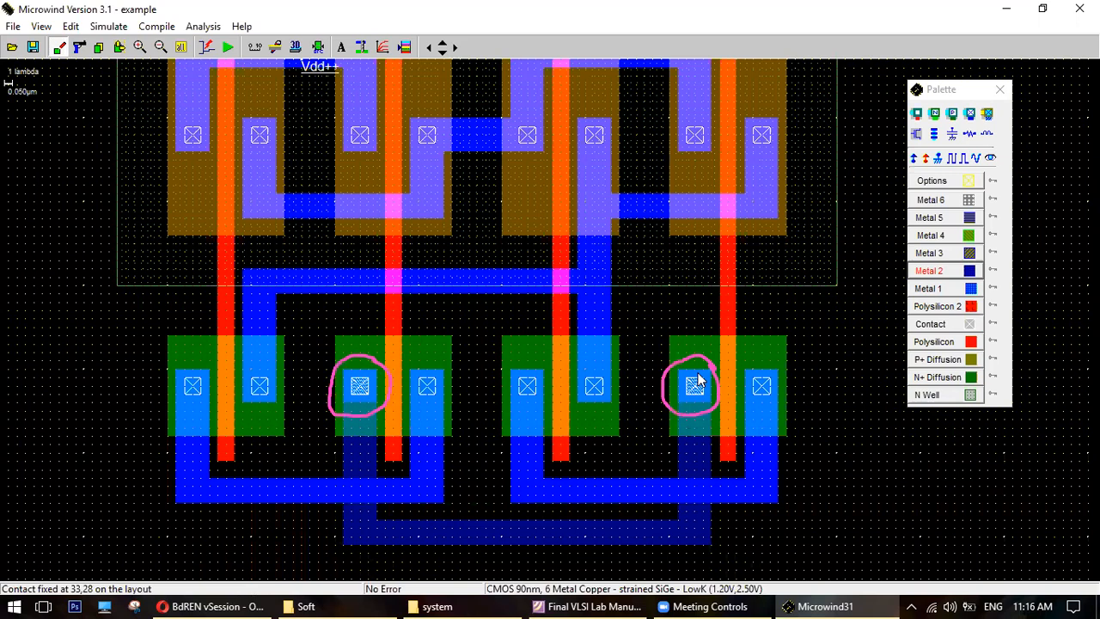
- Check the VSS connection in the lab manual's schematic, and place a Vss ground on the horizontal metal 2 path in Microwind
click(569, 606)
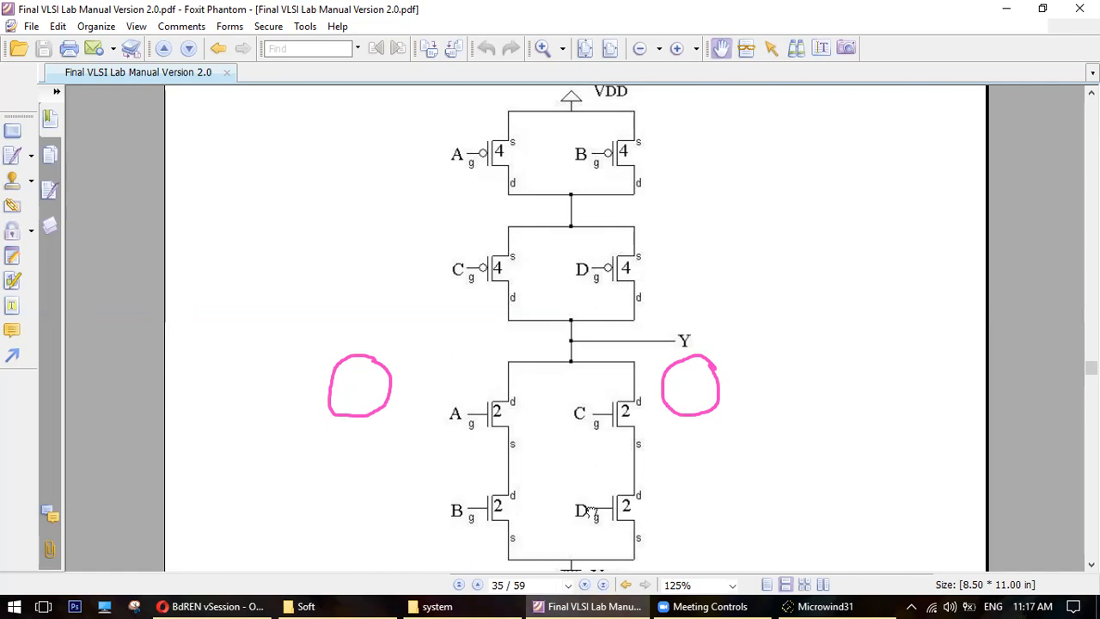
scroll(589, 511, down, 2)
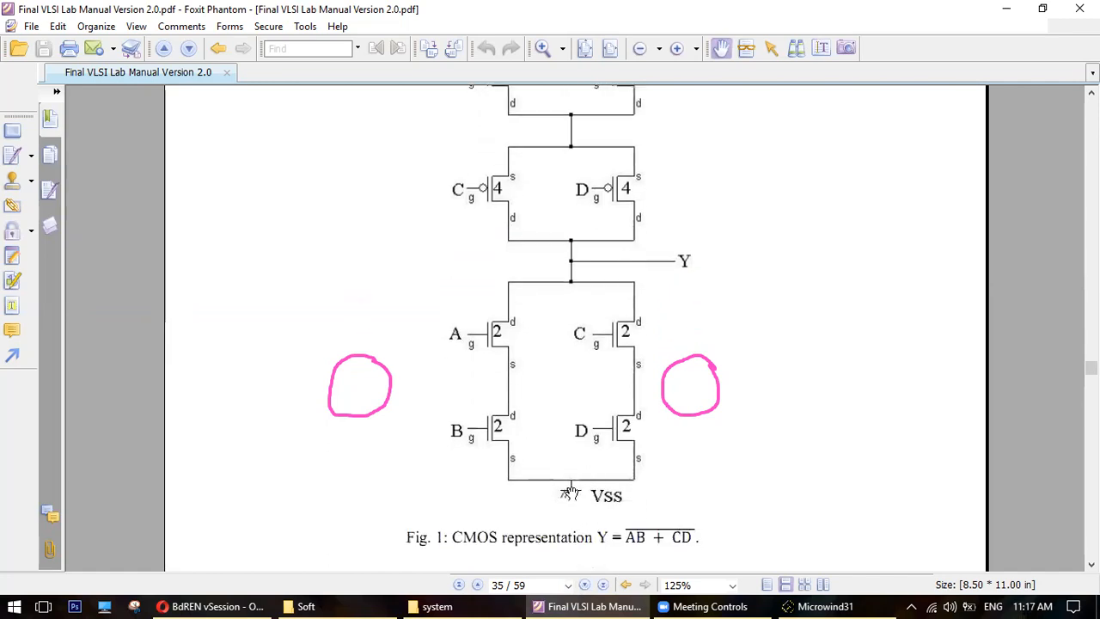
click(1006, 9)
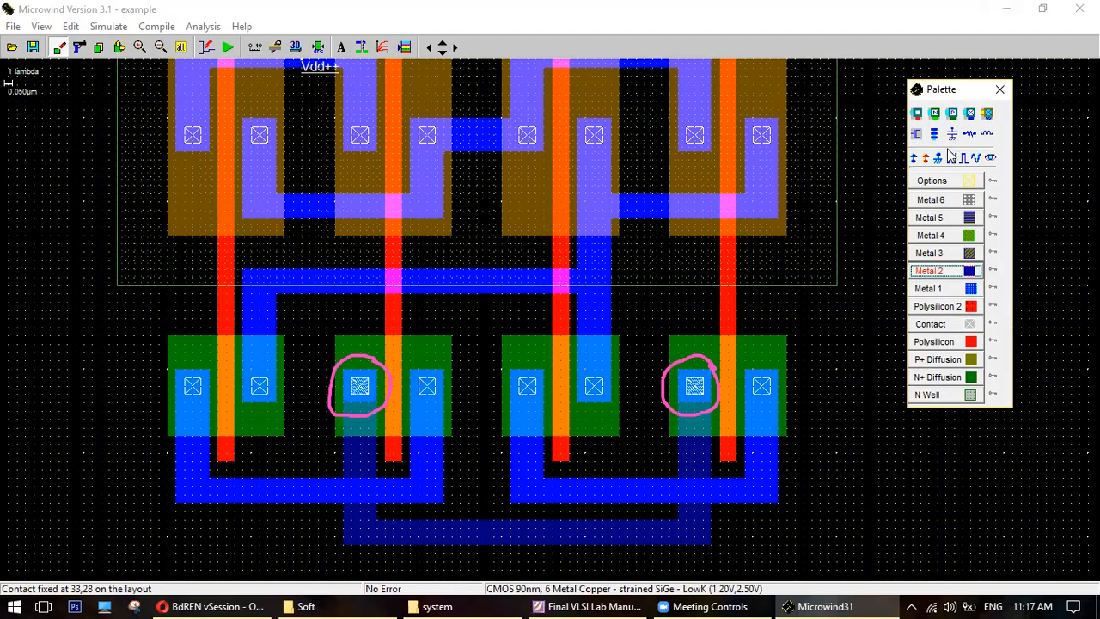
click(937, 159)
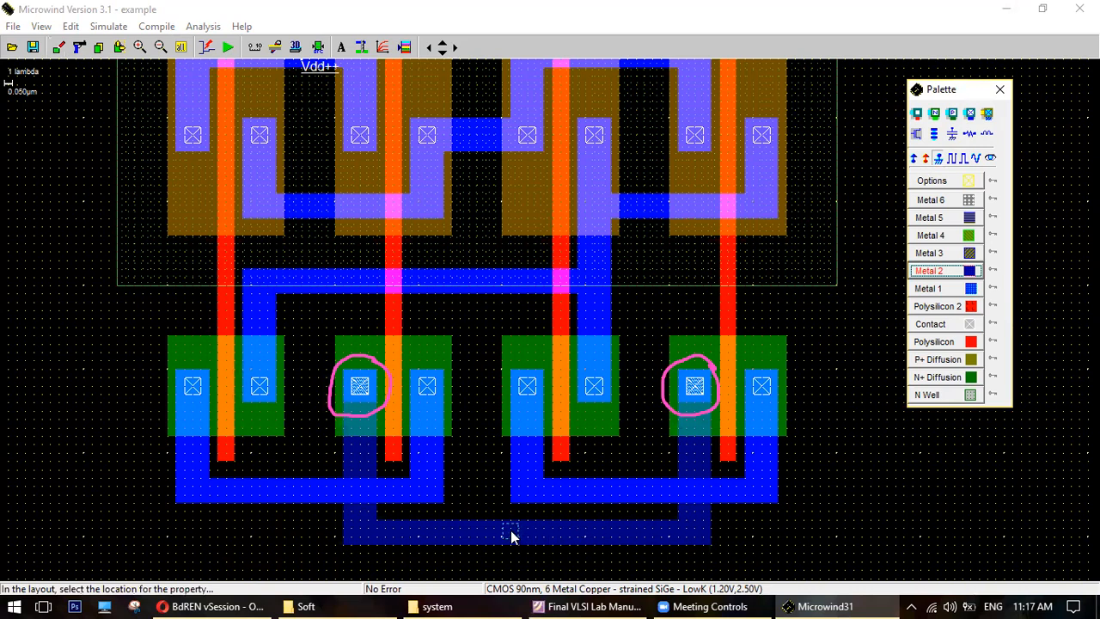
click(511, 537)
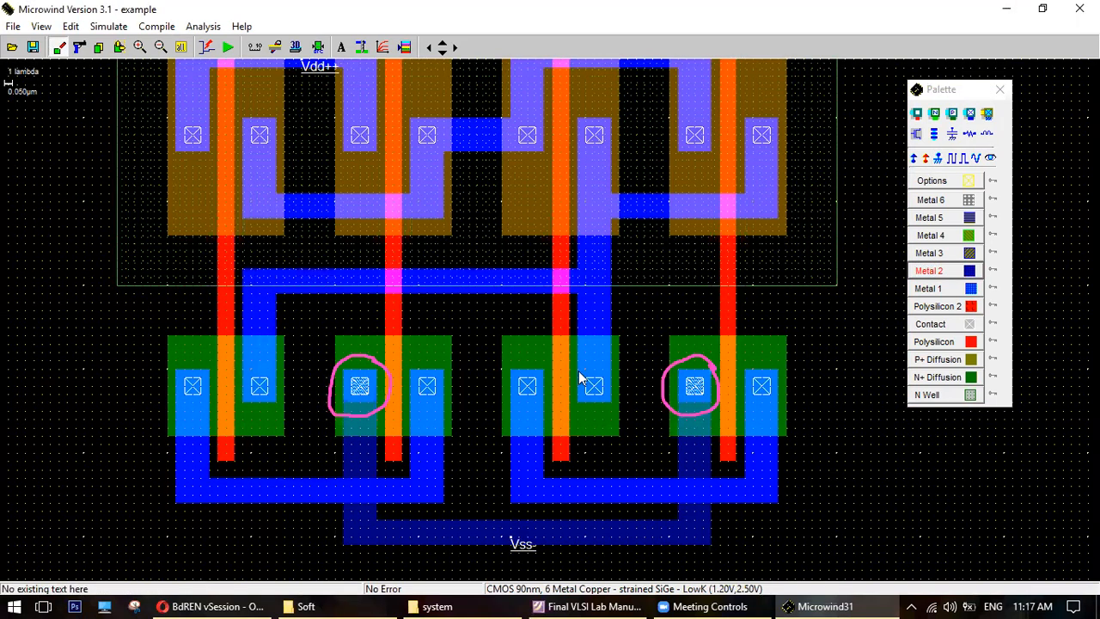
- Place a clock labelled A with a level 1 of 5 V on the first polysilicon line, between the P+ and N+ boxes
click(951, 159)
click(226, 319)
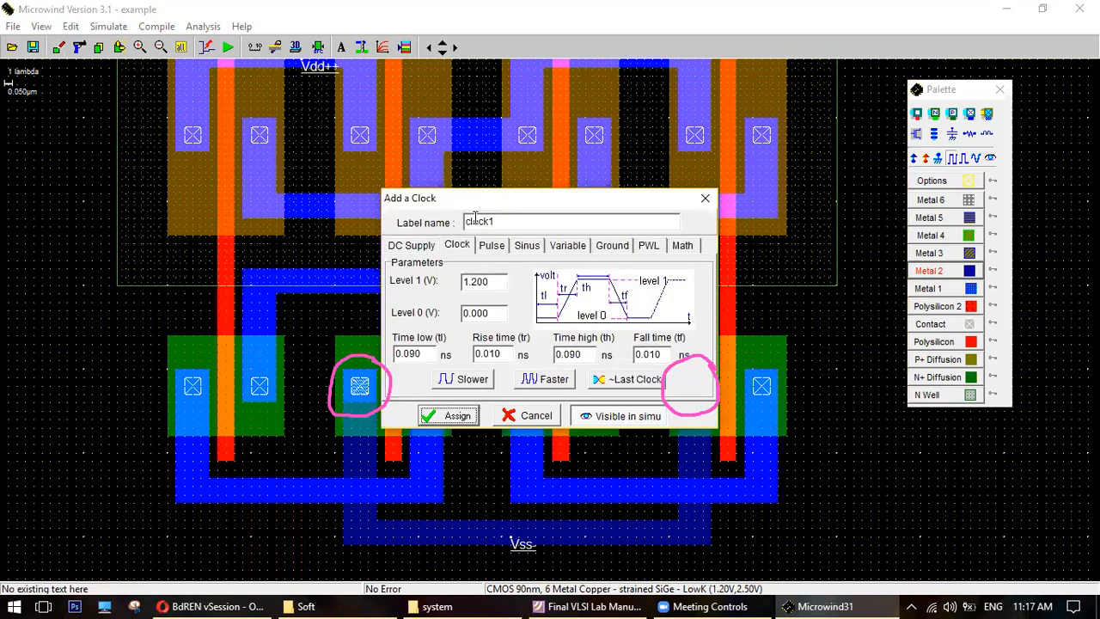
text(A)
double_click(494, 282)
text(5)
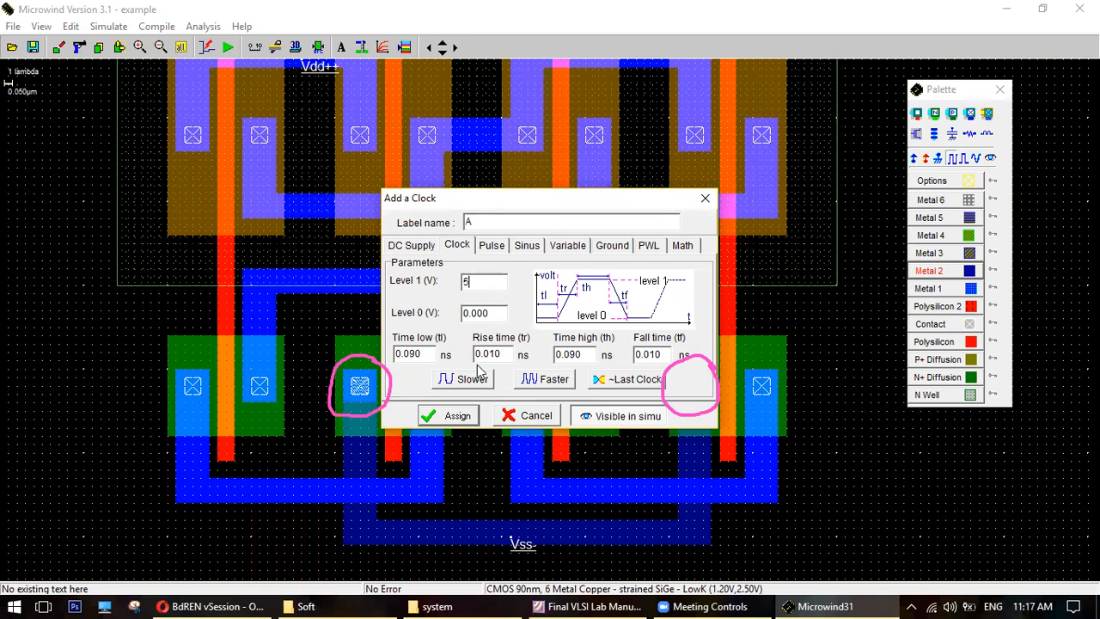
click(436, 419)
- Place a clock labelled B on the second polysilicon line, just above its N+ box
click(962, 160)
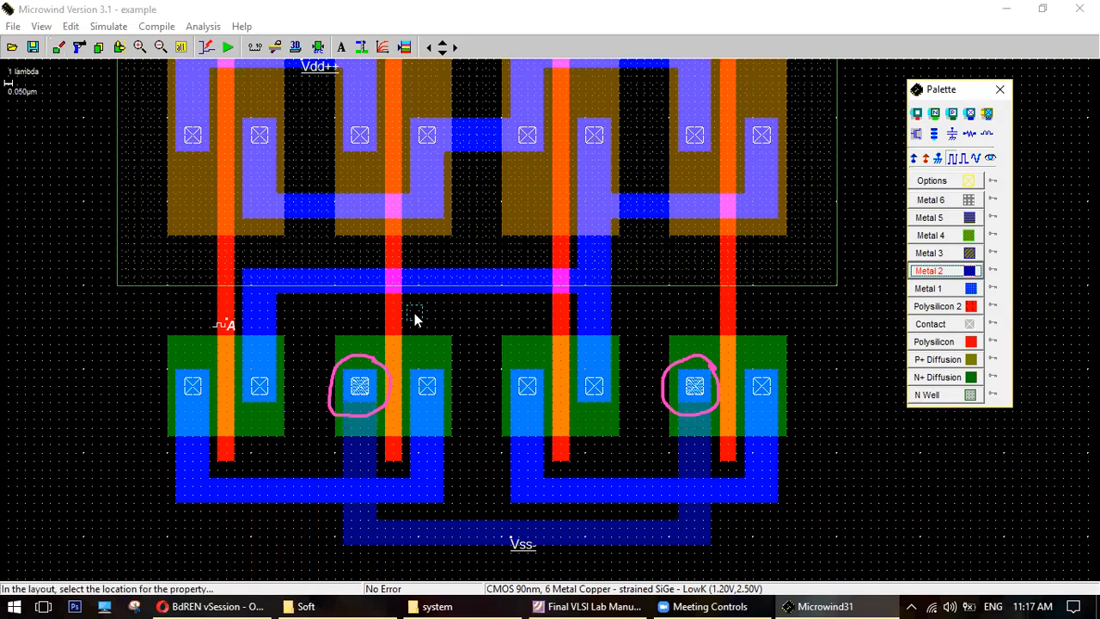
click(394, 320)
double_click(504, 221)
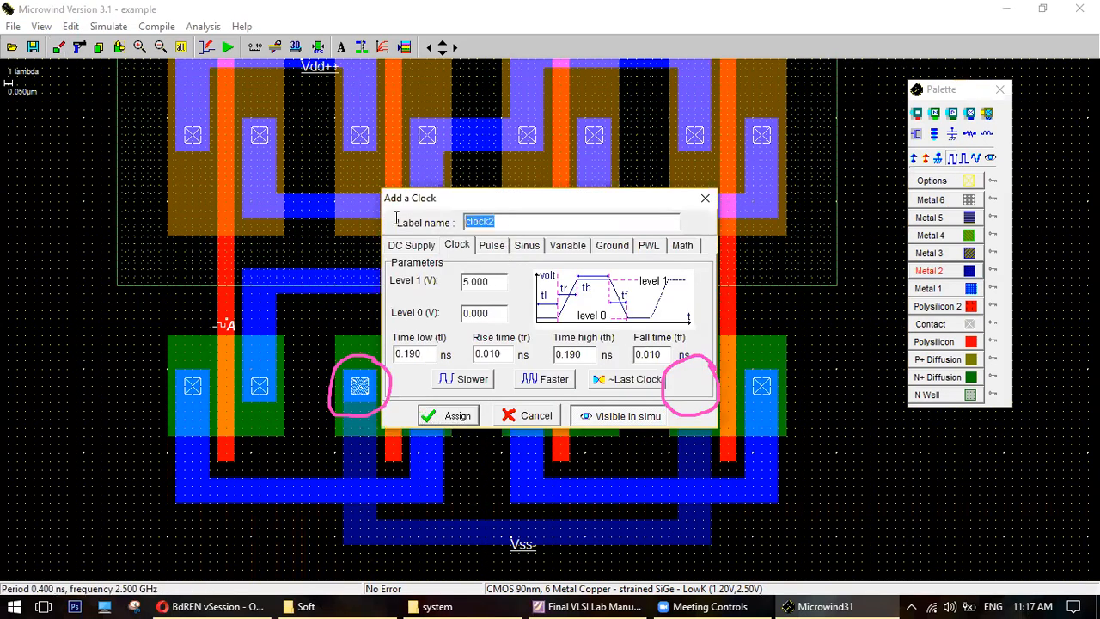
text(B)
click(449, 416)
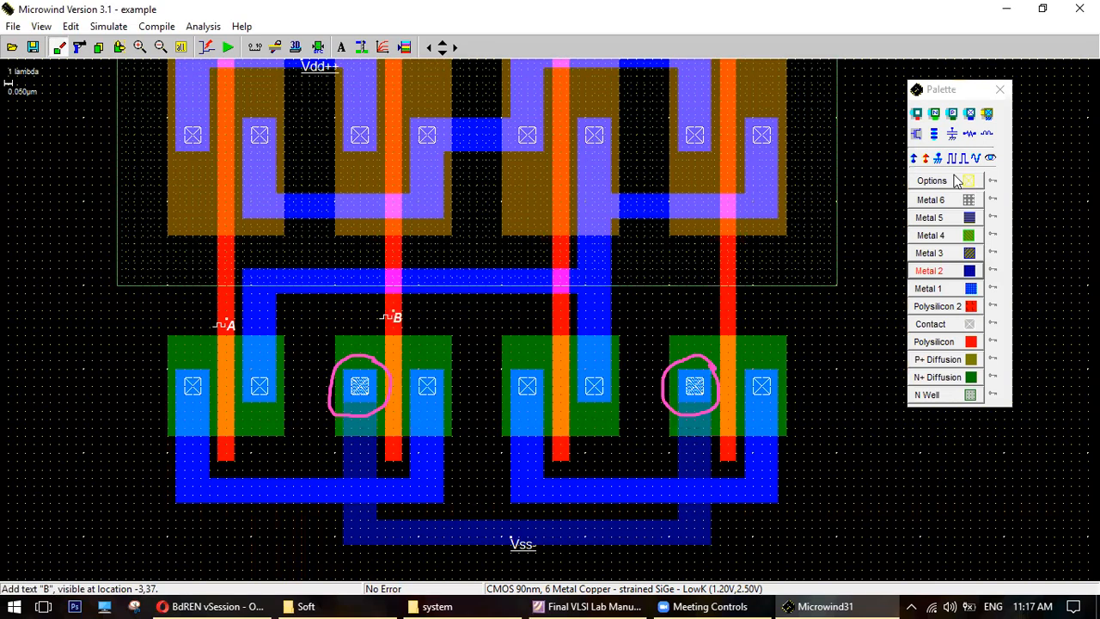
- Place a clock labelled C on the third polysilicon line, just above its N+ box
click(962, 160)
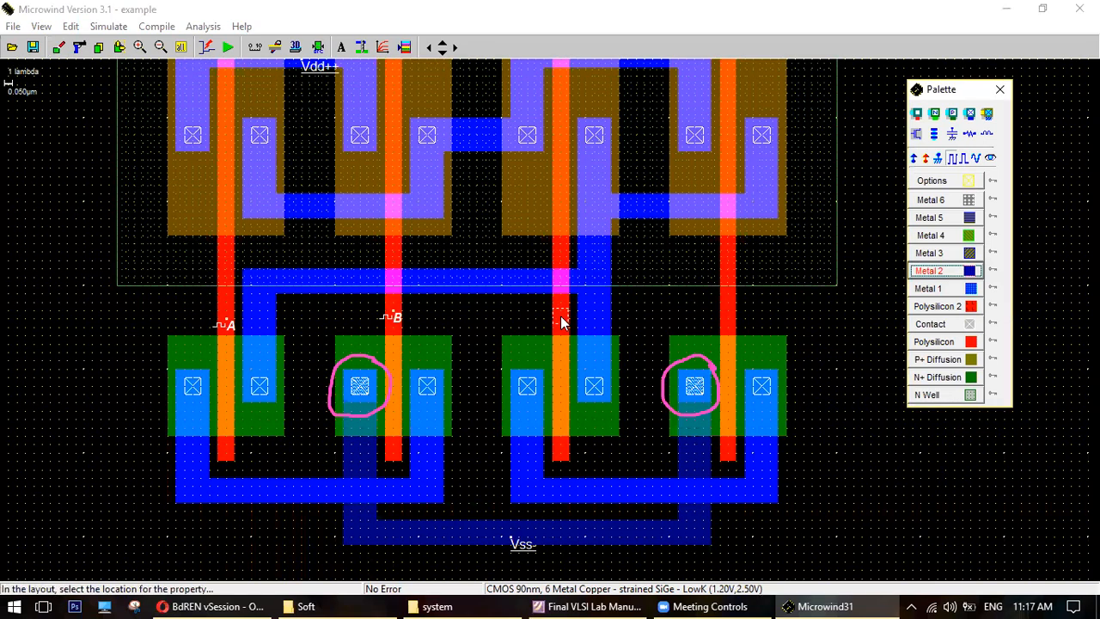
click(560, 320)
double_click(551, 224)
text(C)
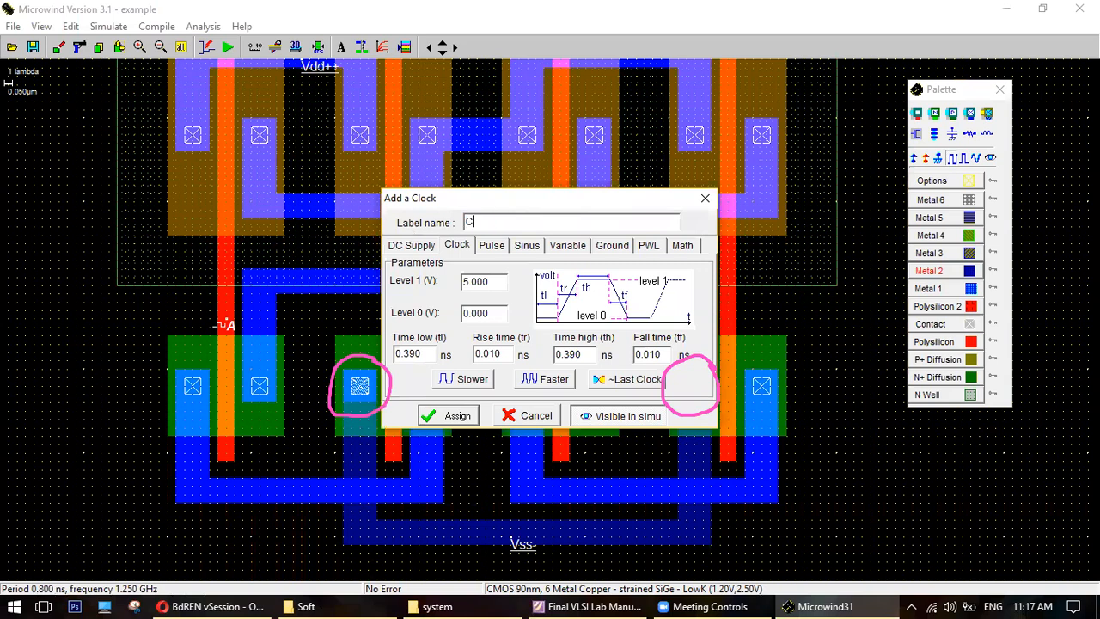
key(Return)
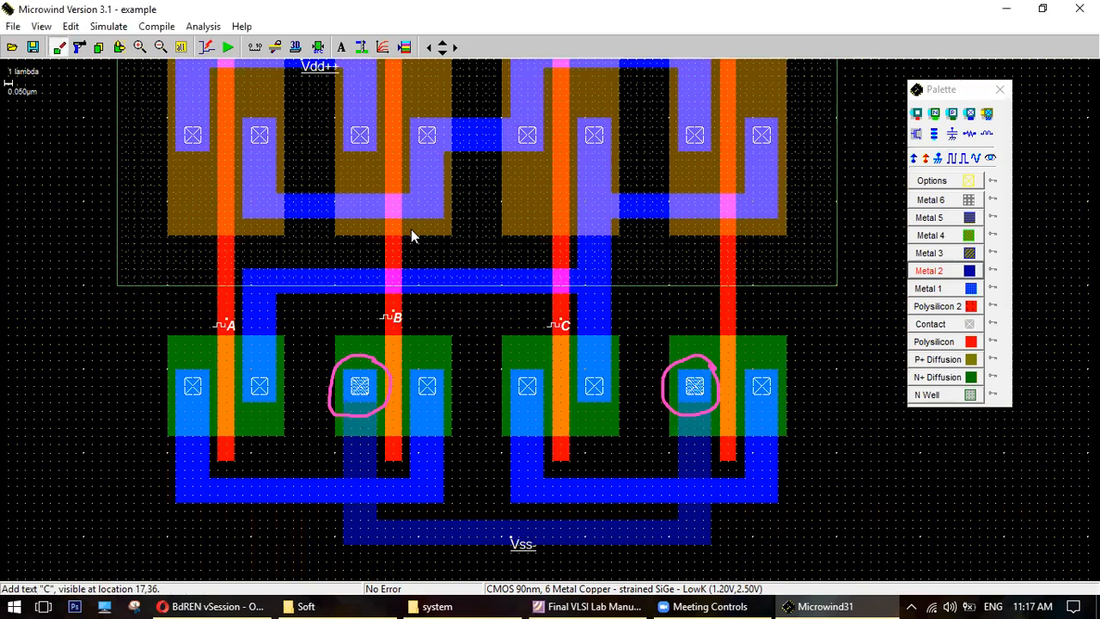
- Place a clock labelled D on the fourth polysilicon line, just above its N+ box
click(952, 158)
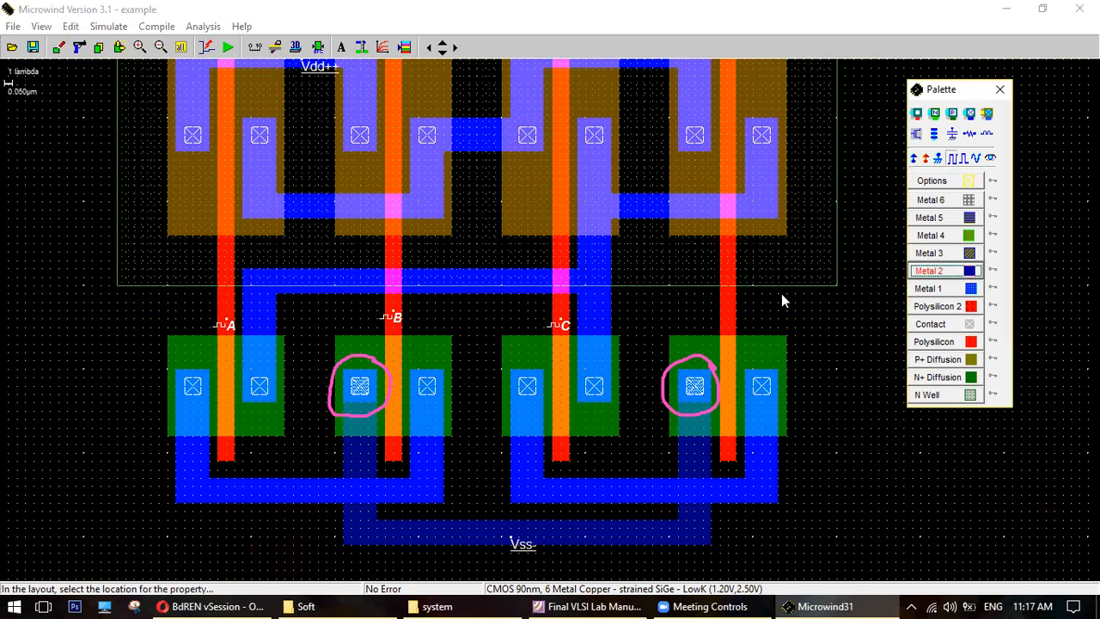
click(728, 325)
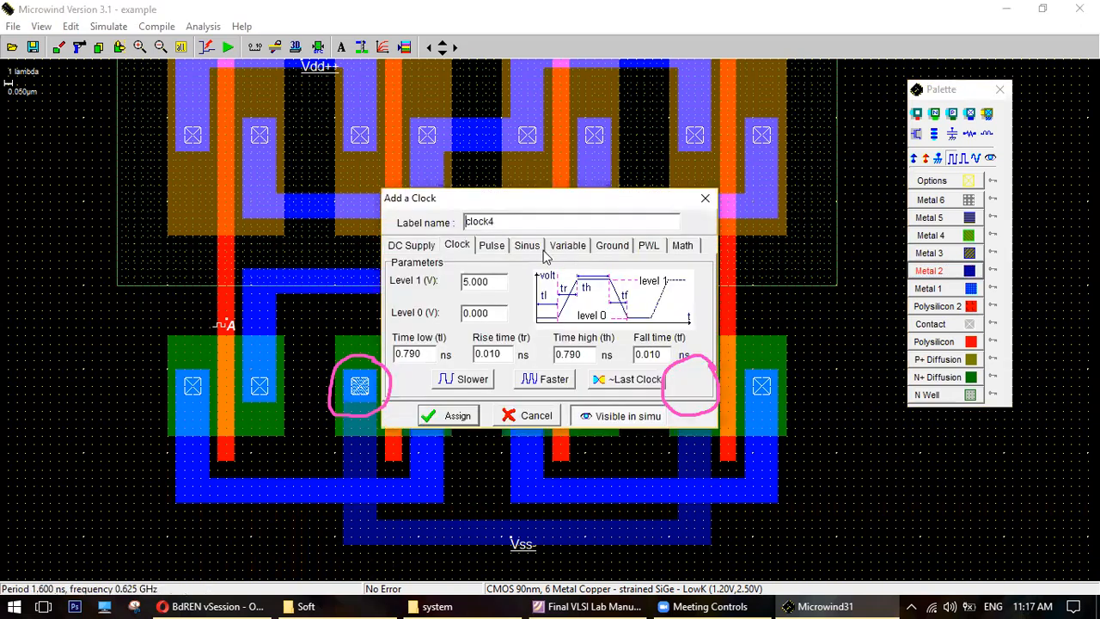
text(D)
key(Return)
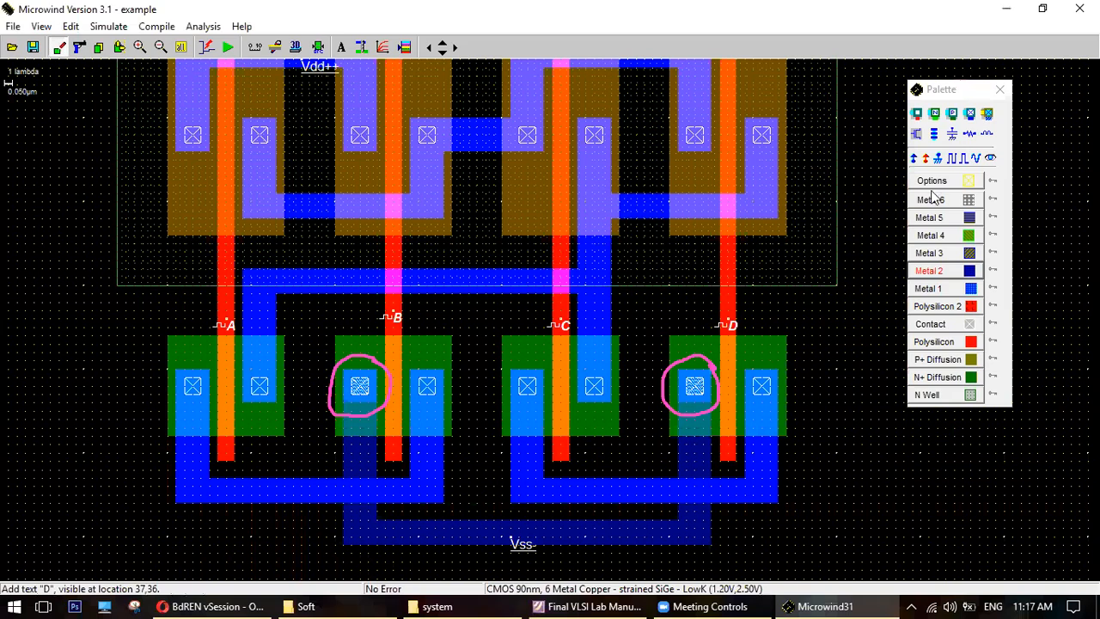
- Add a visible simulation node labelled Y on the vertical metal 1 output path above the third N+ box
click(991, 157)
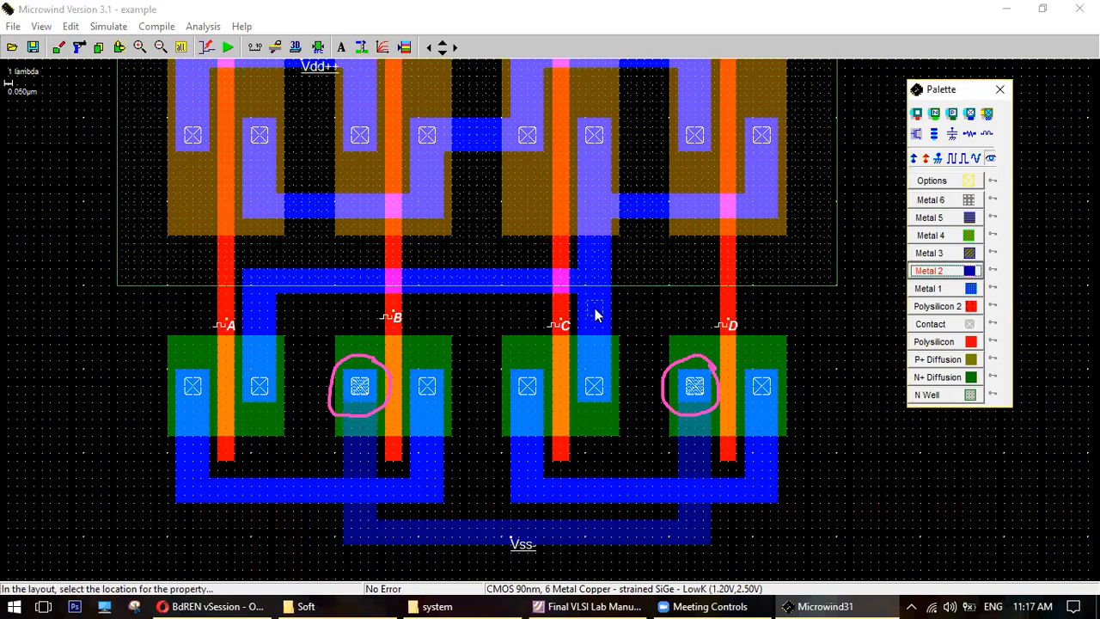
click(596, 315)
key(shift+Home)
text(Y)
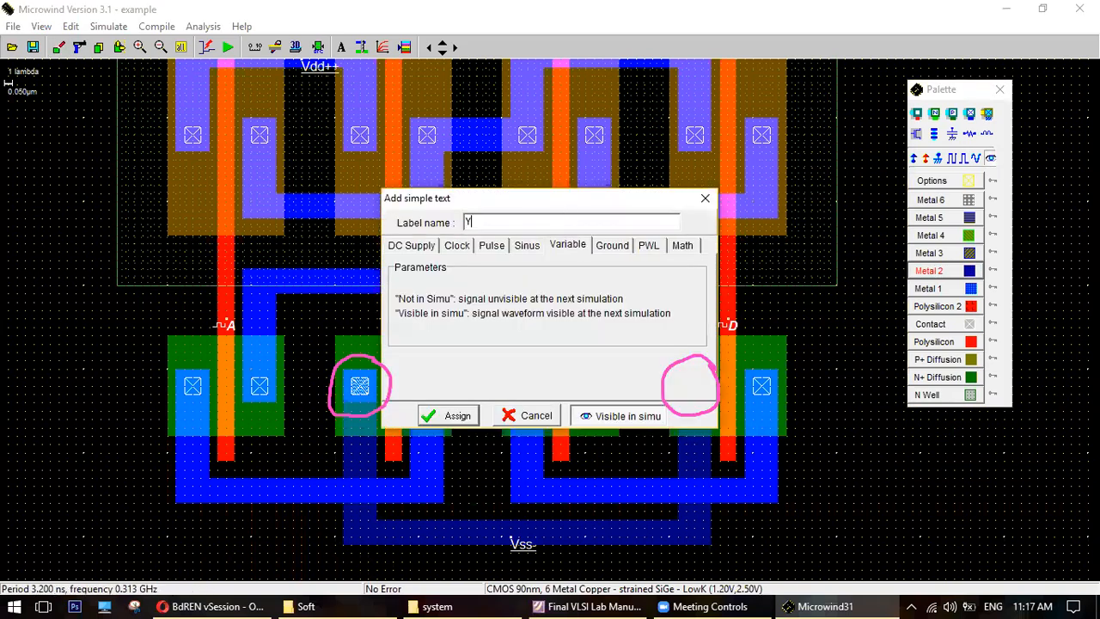
key(Return)
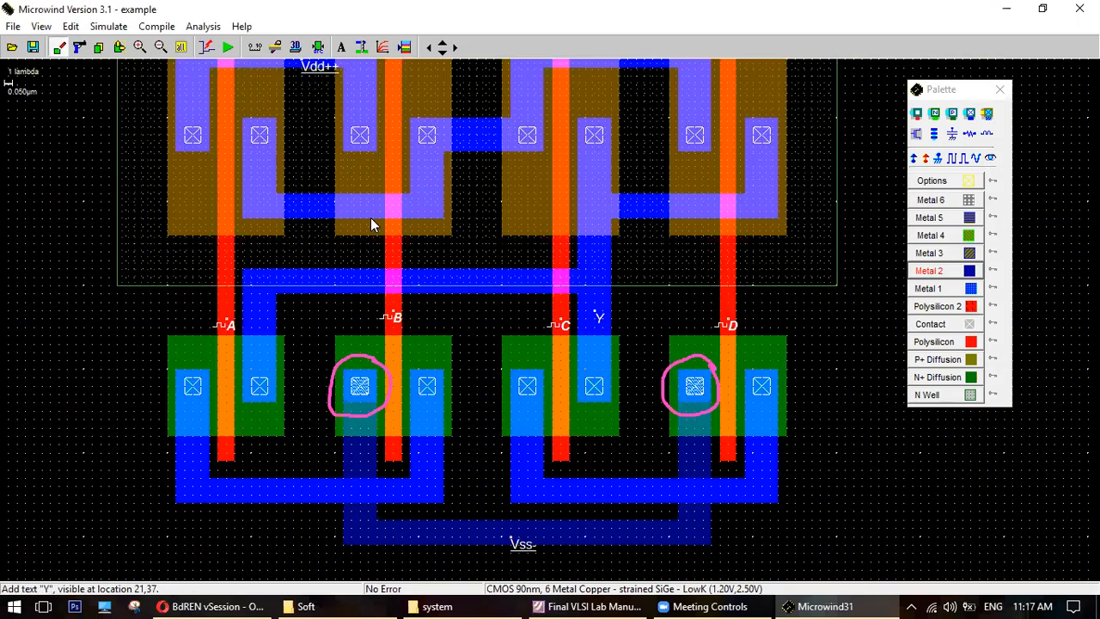
- Run the design rule check on the whole layout, and start its analog simulation
click(317, 47)
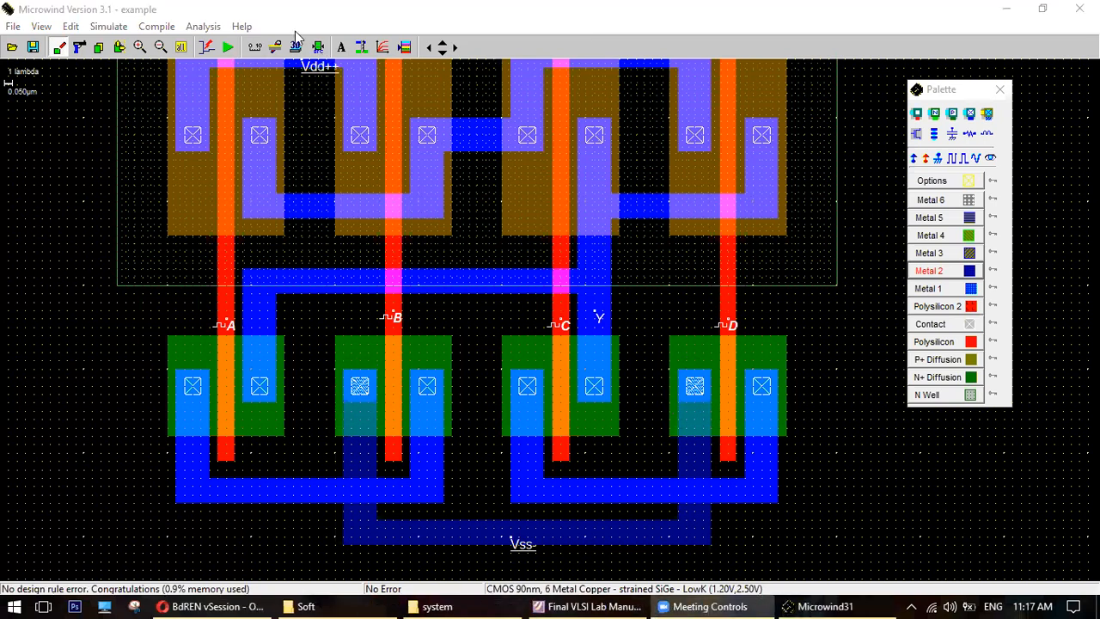
click(182, 48)
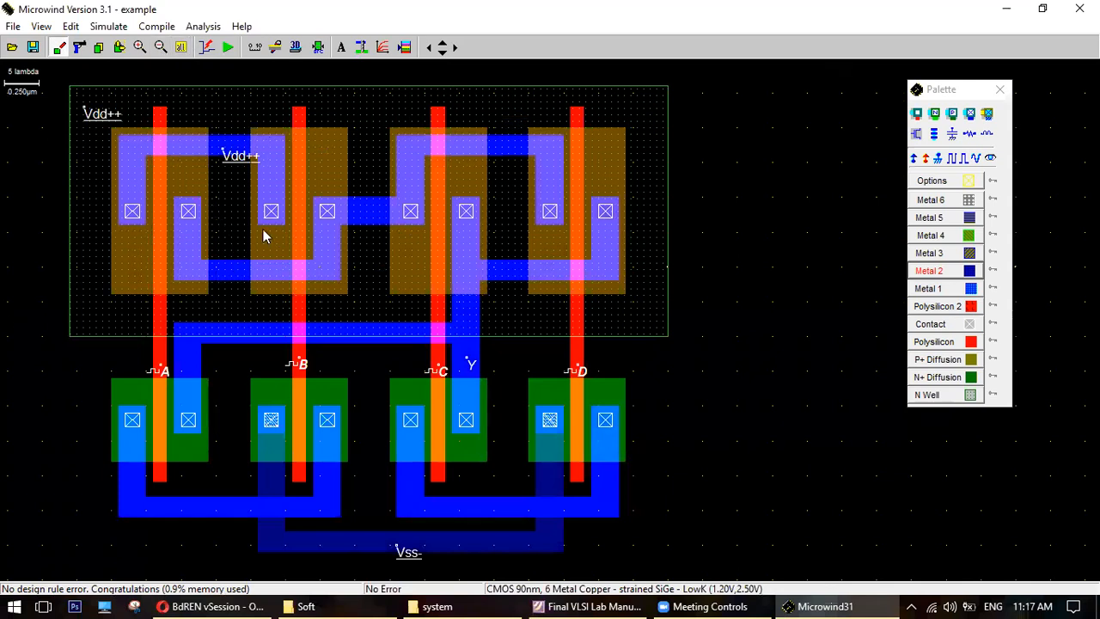
click(228, 48)
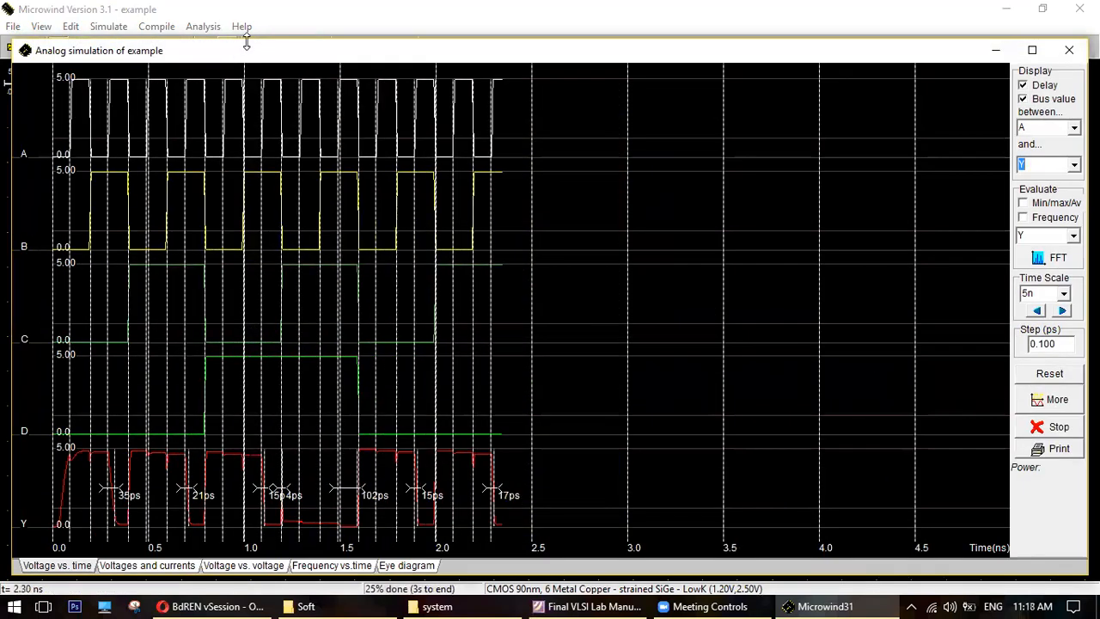
- Set the simulation's time scale to 2n and restart the simulation
click(1063, 293)
click(1046, 311)
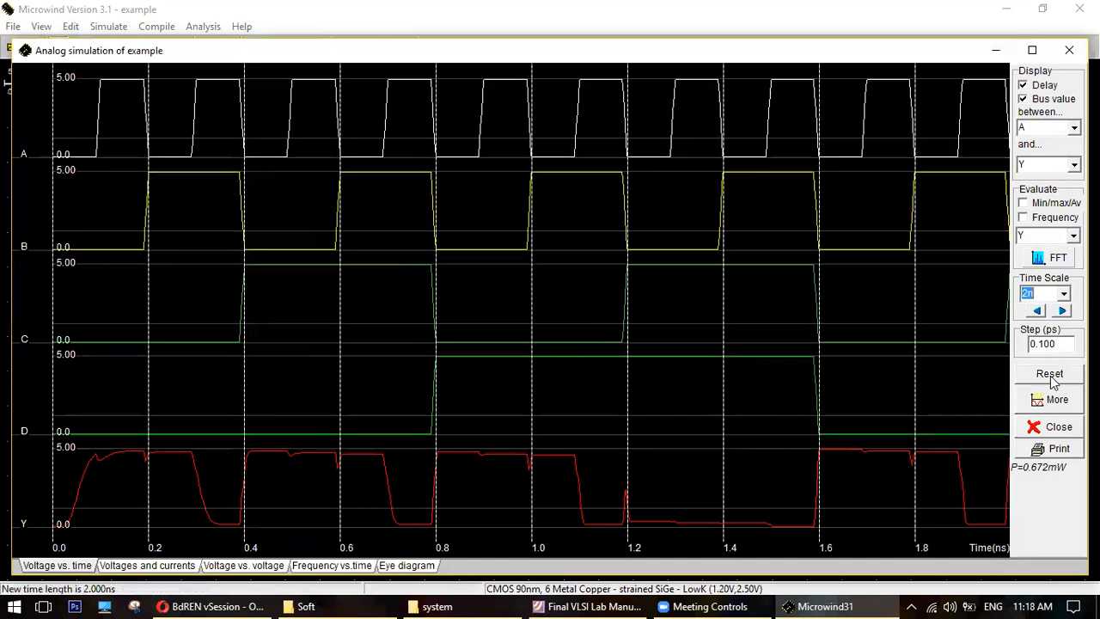
click(1049, 374)
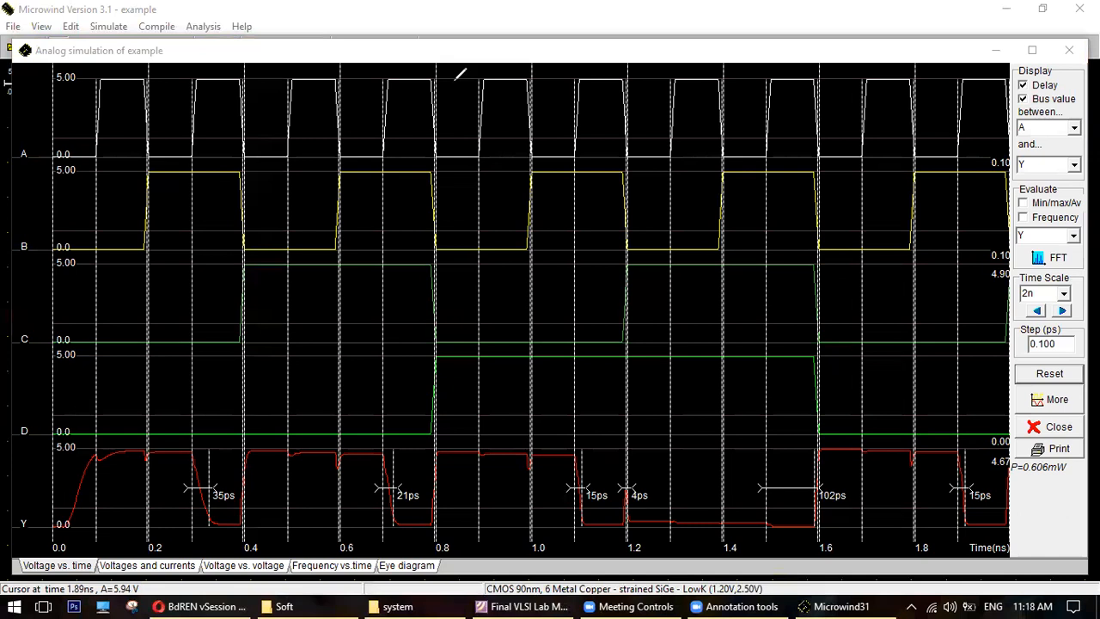
- Mark the logic levels 1, 1, 1, 0 and 0 on the A, B, C, D and Y waveforms just before 0.8 ns
drag(412, 105, 411, 124)
drag(407, 196, 408, 213)
drag(403, 285, 404, 315)
drag(408, 382, 409, 383)
drag(416, 473, 417, 475)
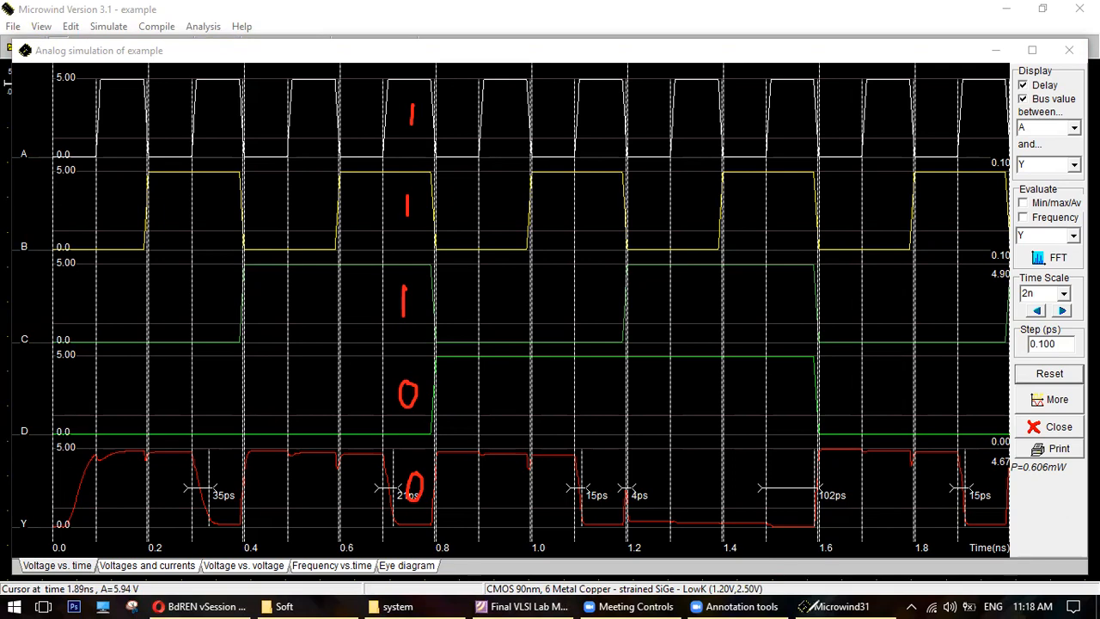
click(778, 81)
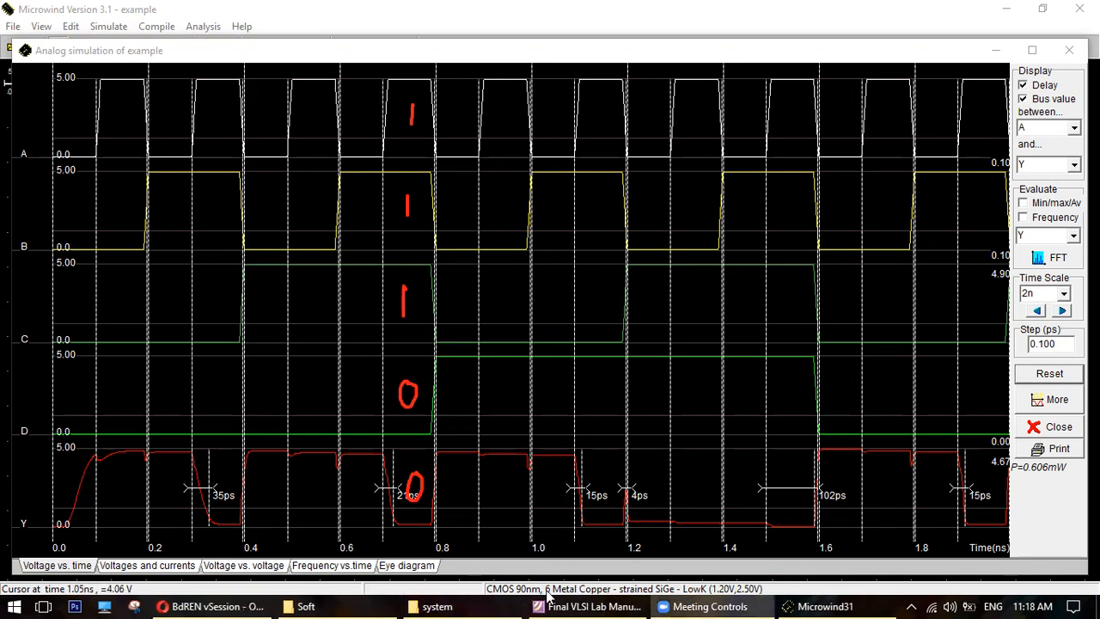
- Switch to the lab manual's truth table for the custom logic expression, and handwrite AB + CD with an overbar beside it
click(589, 605)
scroll(590, 309, down, 10)
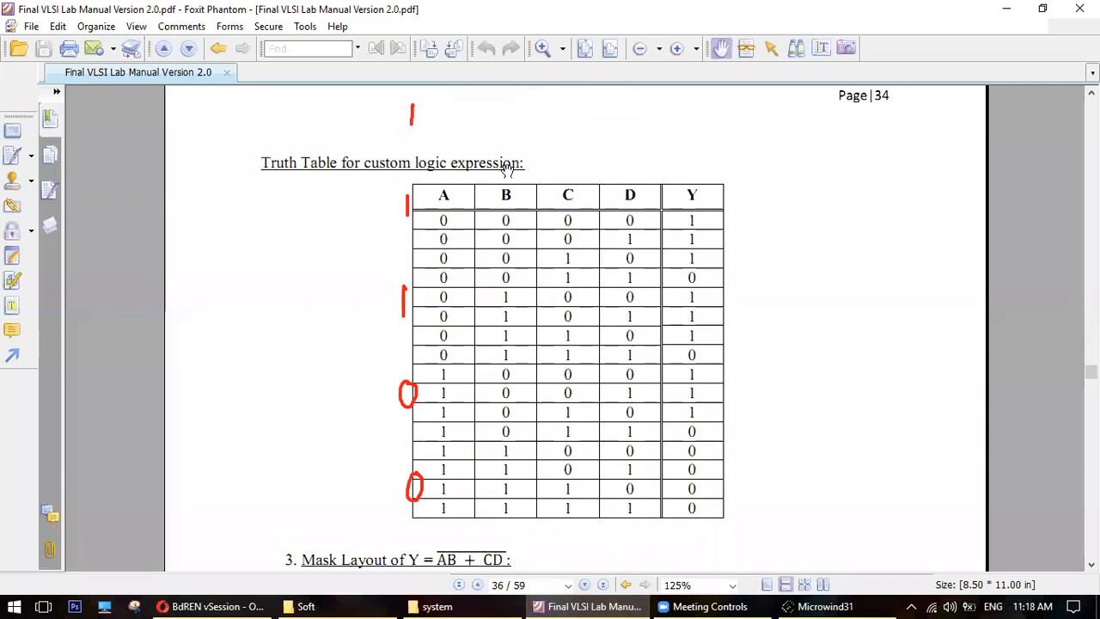
scroll(518, 174, down, 1)
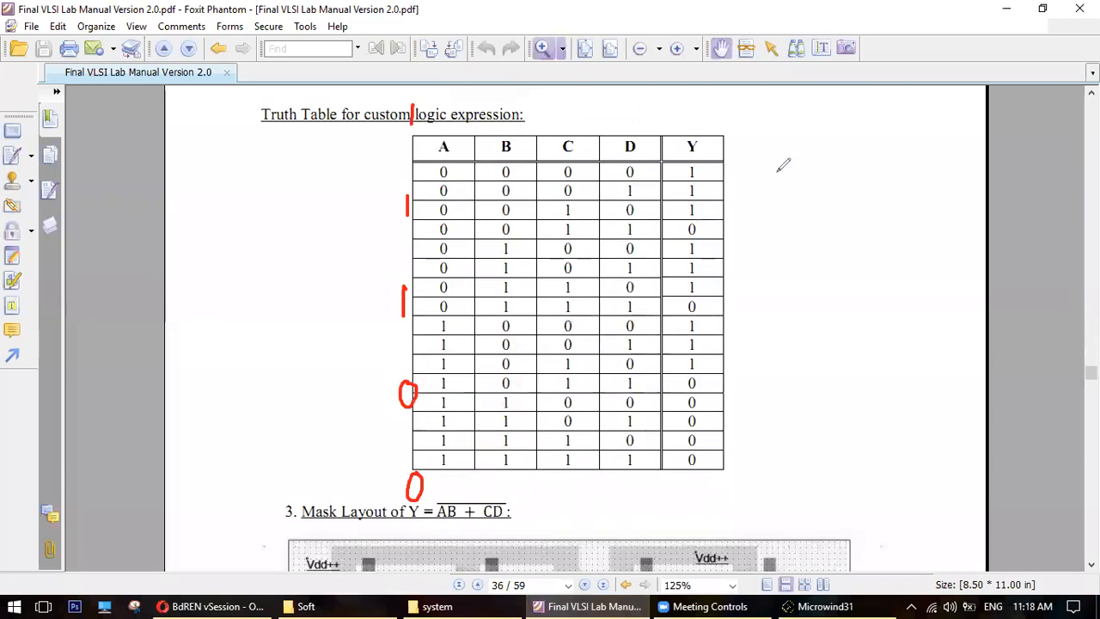
drag(757, 158, 921, 146)
mouse_move(766, 209)
mouse_down()
mouse_move(789, 203)
mouse_move(784, 184)
mouse_move(803, 206)
mouse_move(875, 188)
mouse_move(857, 205)
mouse_up()
mouse_move(911, 171)
mouse_down()
mouse_move(893, 182)
mouse_move(913, 196)
mouse_up()
mouse_move(916, 160)
mouse_down()
mouse_move(919, 196)
mouse_move(925, 180)
mouse_up()
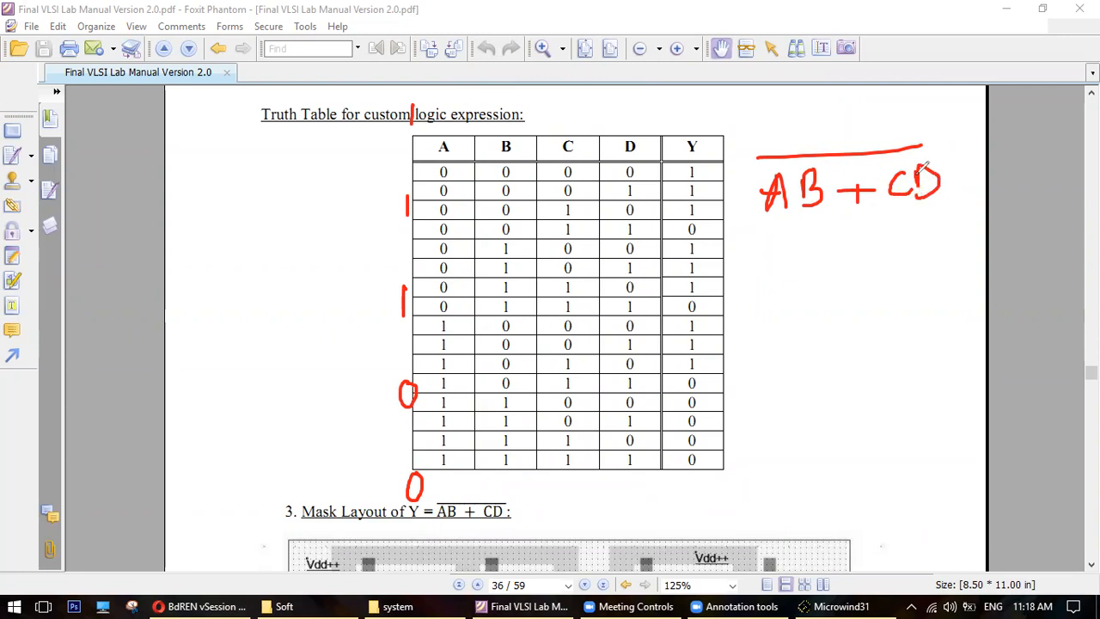
- Handwrite the substituted expression 1·1 + 1·0 with an overbar below the AB + CD expression
drag(778, 279, 778, 314)
click(802, 289)
mouse_move(836, 271)
mouse_down()
mouse_move(837, 303)
mouse_move(907, 273)
mouse_move(892, 299)
mouse_up()
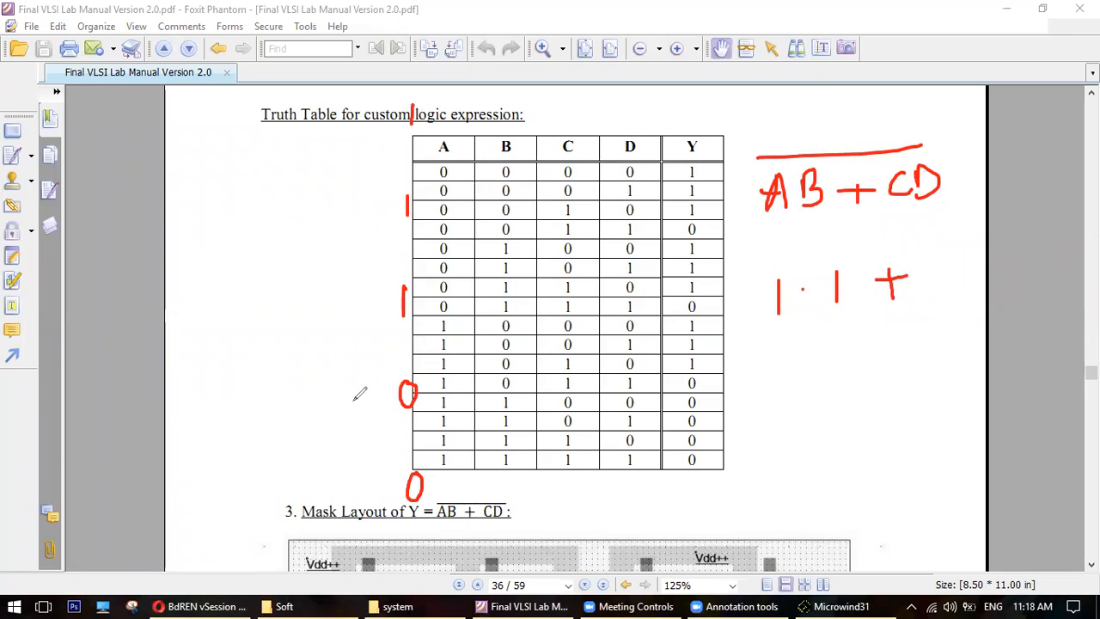
drag(924, 262, 928, 293)
click(945, 274)
drag(962, 258, 959, 256)
drag(767, 272, 978, 242)
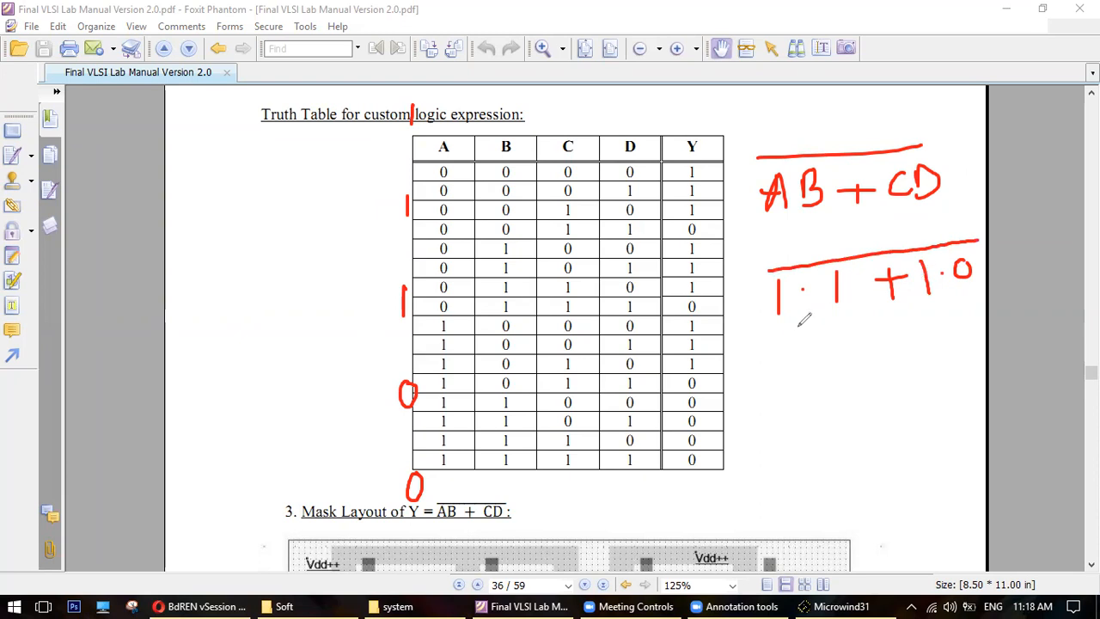
- Handwrite the simplification as 1 + 0 with an overbar, followed by 1 with an overbar = 0
drag(816, 371, 818, 408)
mouse_move(842, 379)
mouse_down()
mouse_move(875, 370)
mouse_move(859, 395)
mouse_up()
drag(900, 361, 898, 362)
drag(791, 363, 912, 342)
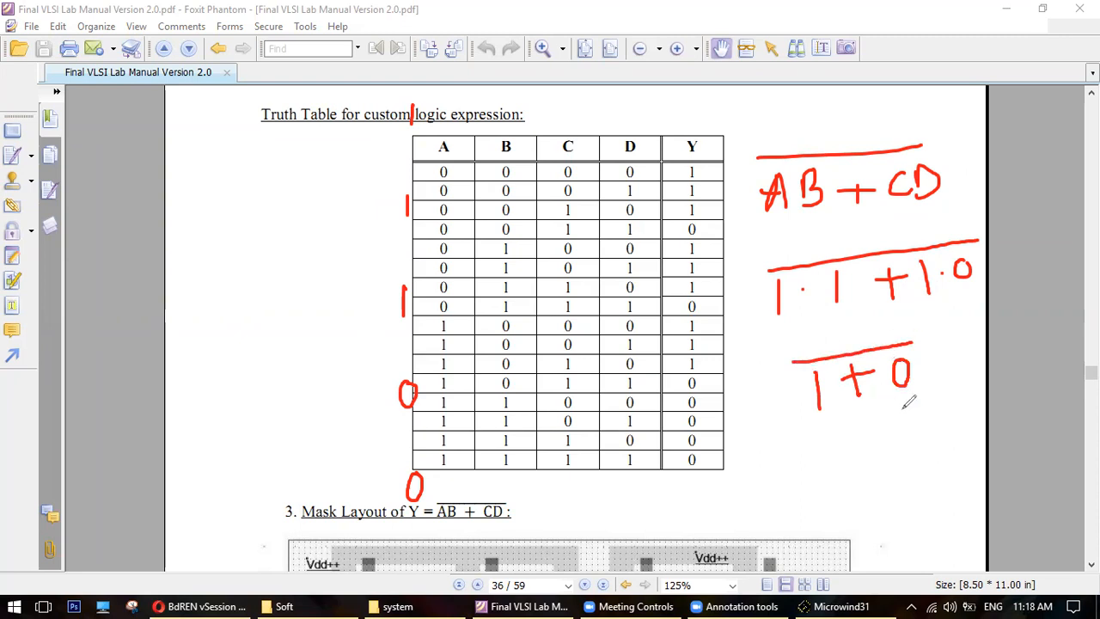
mouse_move(878, 454)
mouse_down()
mouse_move(883, 492)
mouse_move(893, 432)
mouse_move(967, 467)
mouse_up()
mouse_move(986, 440)
mouse_down()
mouse_move(972, 463)
mouse_move(988, 445)
mouse_up()
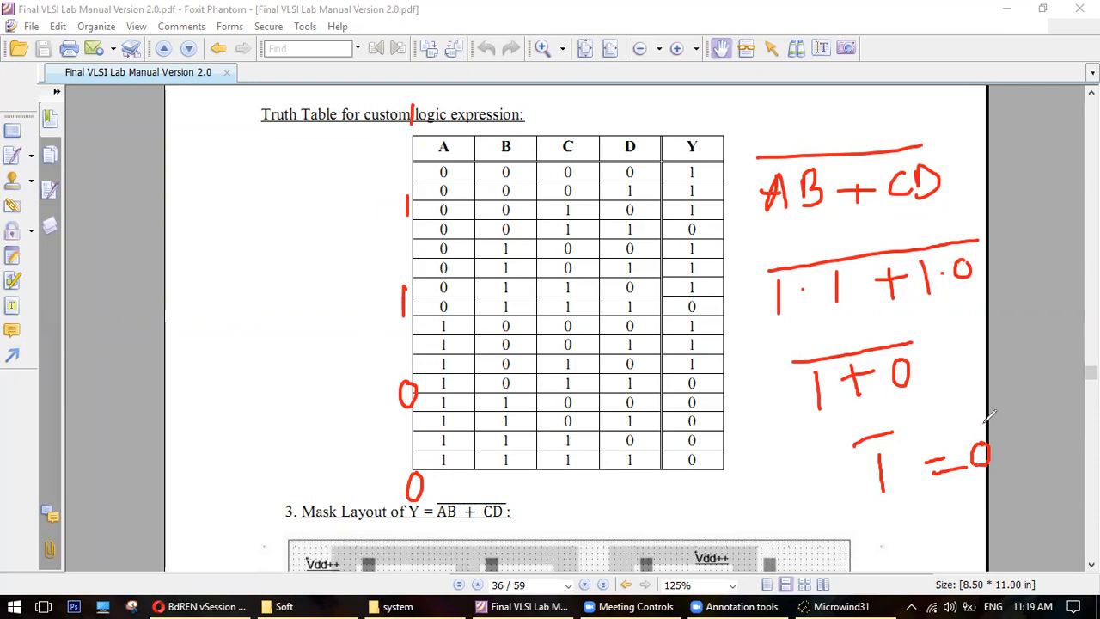
- Circle the truth table and its A B C D = 1 1 1 0 row with temporary pen marks, and clear all the marks
mouse_move(723, 138)
mouse_down()
mouse_move(612, 124)
mouse_move(448, 146)
mouse_move(536, 412)
mouse_move(731, 252)
mouse_move(692, 134)
mouse_up()
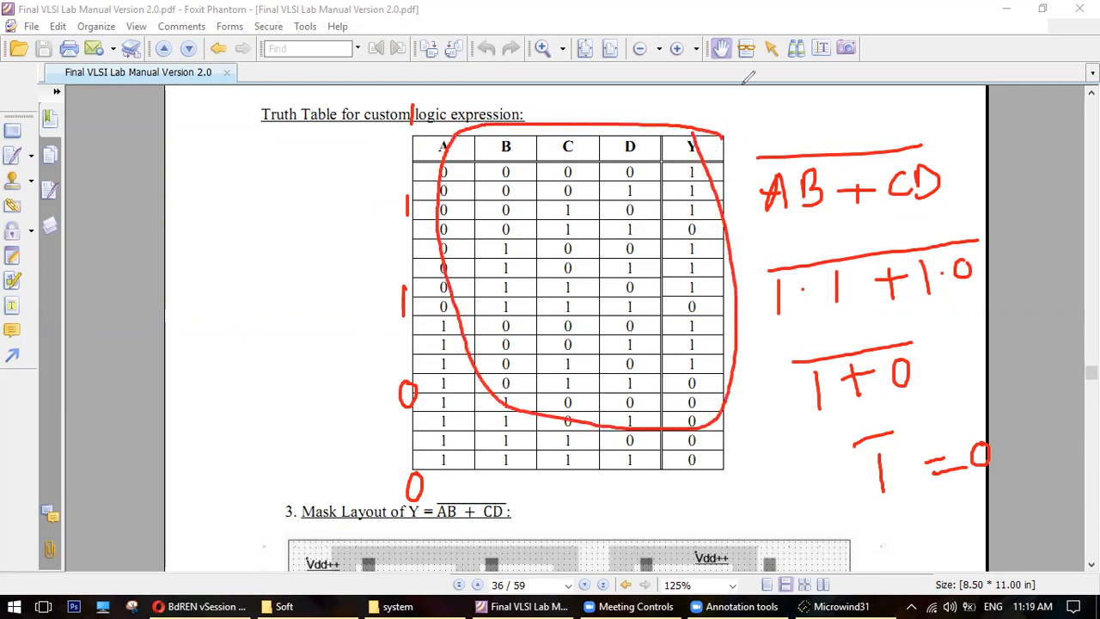
mouse_move(558, 119)
mouse_down()
mouse_move(569, 137)
mouse_move(736, 146)
mouse_move(781, 202)
mouse_move(844, 176)
mouse_move(825, 288)
mouse_move(962, 269)
mouse_move(790, 383)
mouse_move(876, 397)
mouse_move(940, 481)
mouse_move(952, 460)
mouse_up()
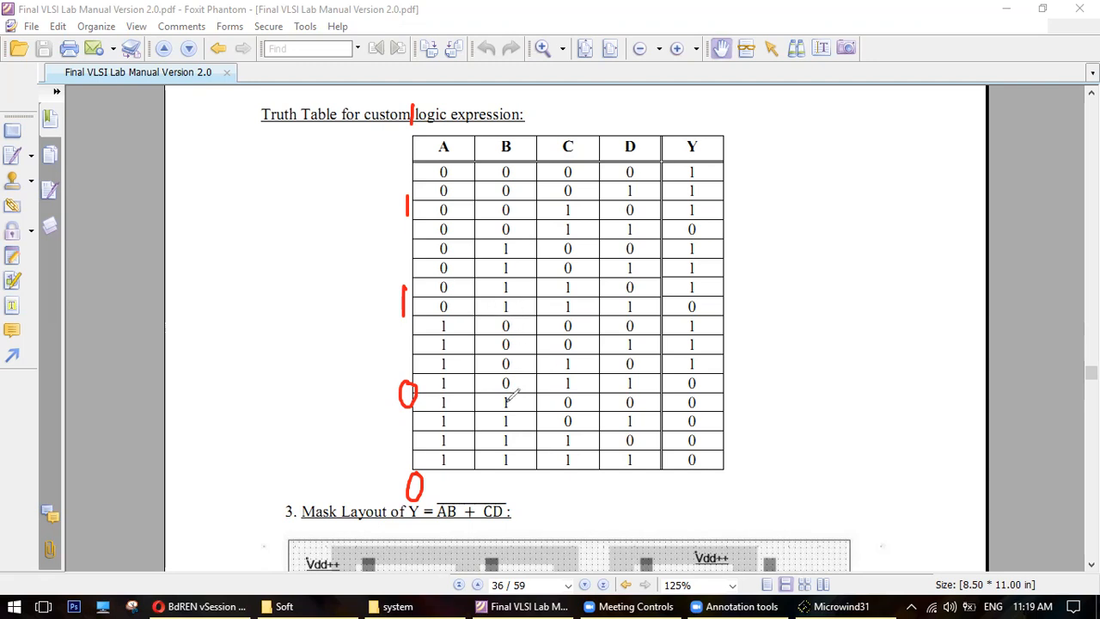
mouse_move(432, 447)
mouse_down()
mouse_move(666, 450)
mouse_move(728, 427)
mouse_move(440, 419)
mouse_move(426, 436)
mouse_move(435, 445)
mouse_up()
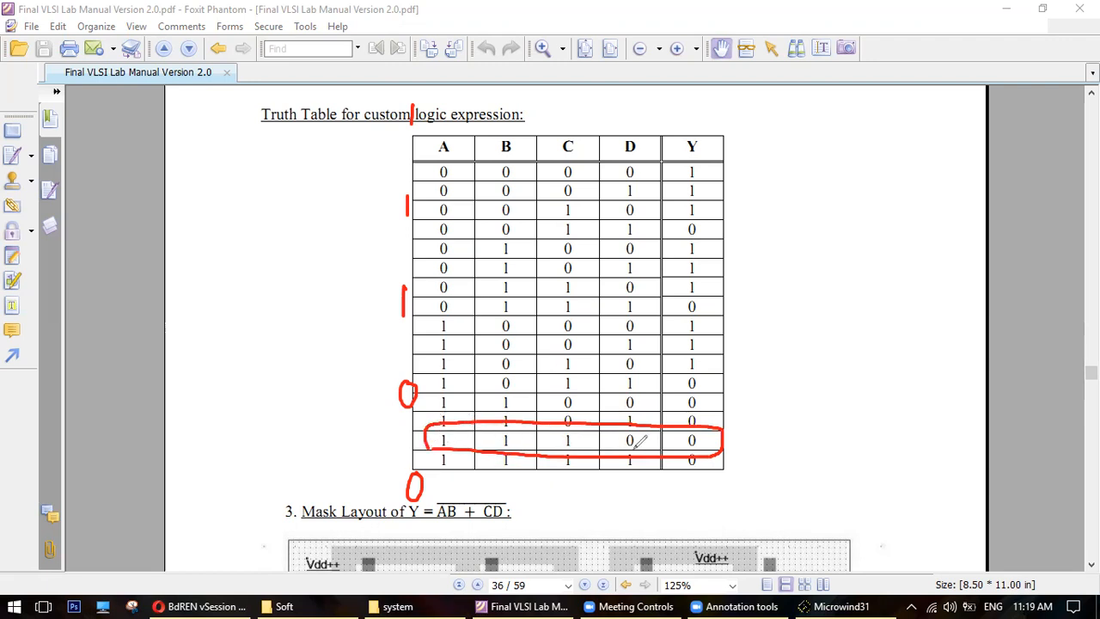
drag(621, 449, 706, 443)
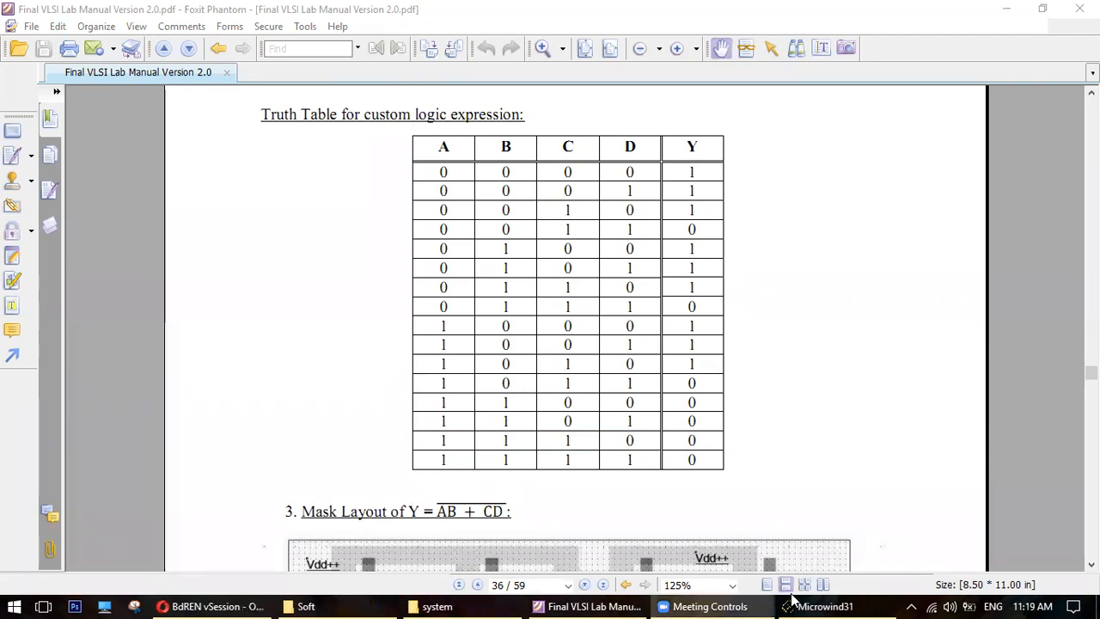
- Switch to Microwind's analog simulation and handwrite 0, 0, 0, 0 and 1 on the A, B, C, D and Y waveforms just after 1.6 ns
click(824, 605)
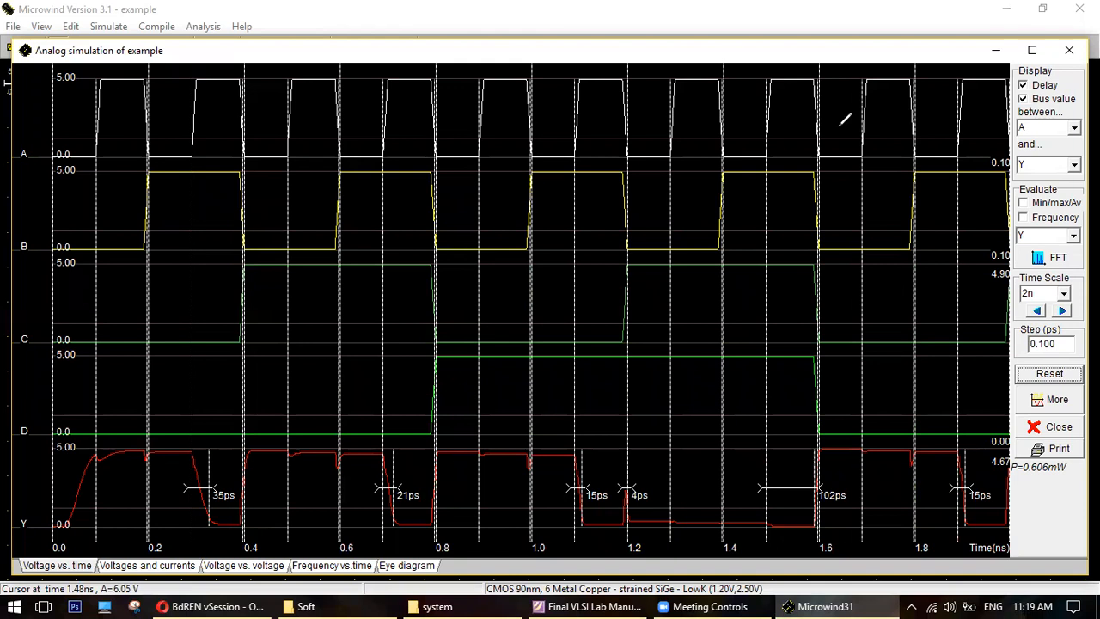
drag(832, 131, 833, 132)
drag(833, 216, 840, 223)
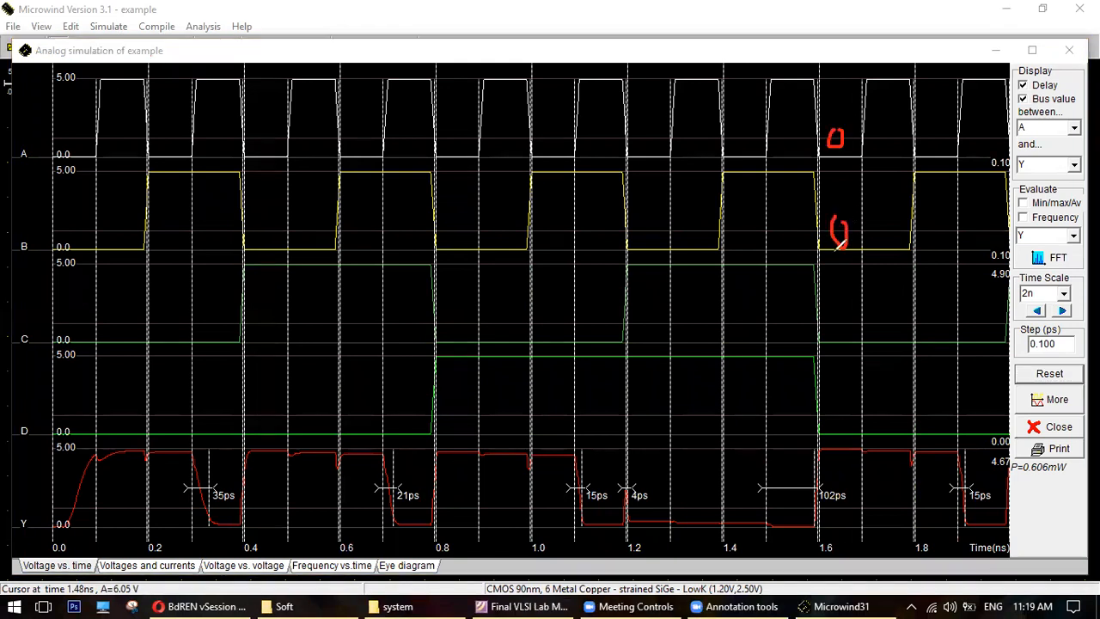
drag(831, 303, 833, 323)
drag(835, 395, 847, 398)
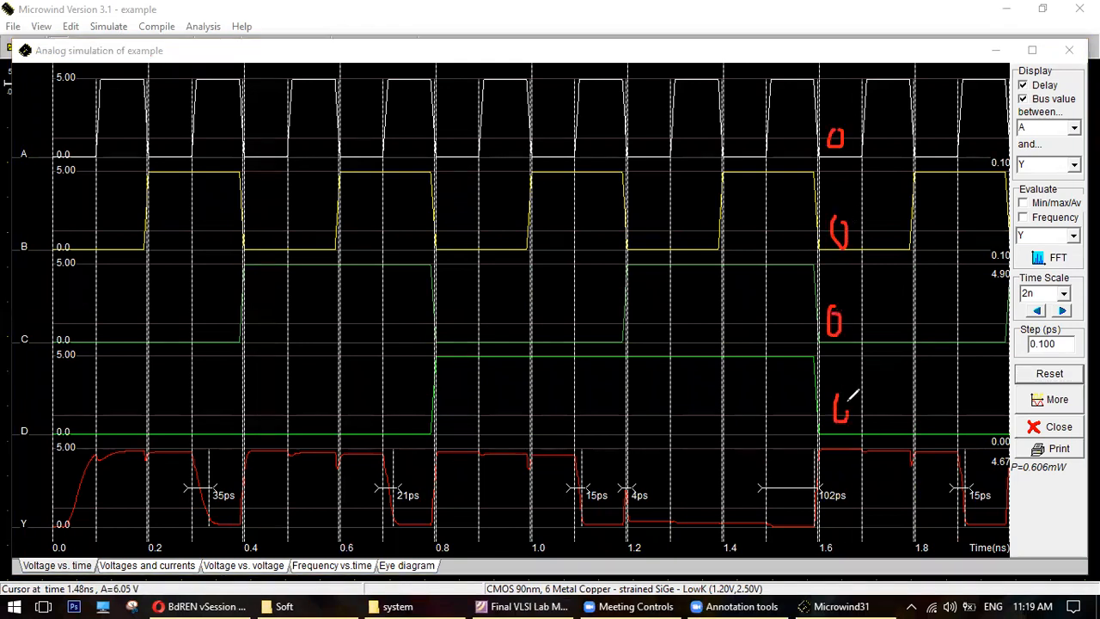
drag(838, 472, 841, 496)
- Check the handwritten waveform values against the lab manual's truth table, and return to the mask layout in Microwind
click(614, 602)
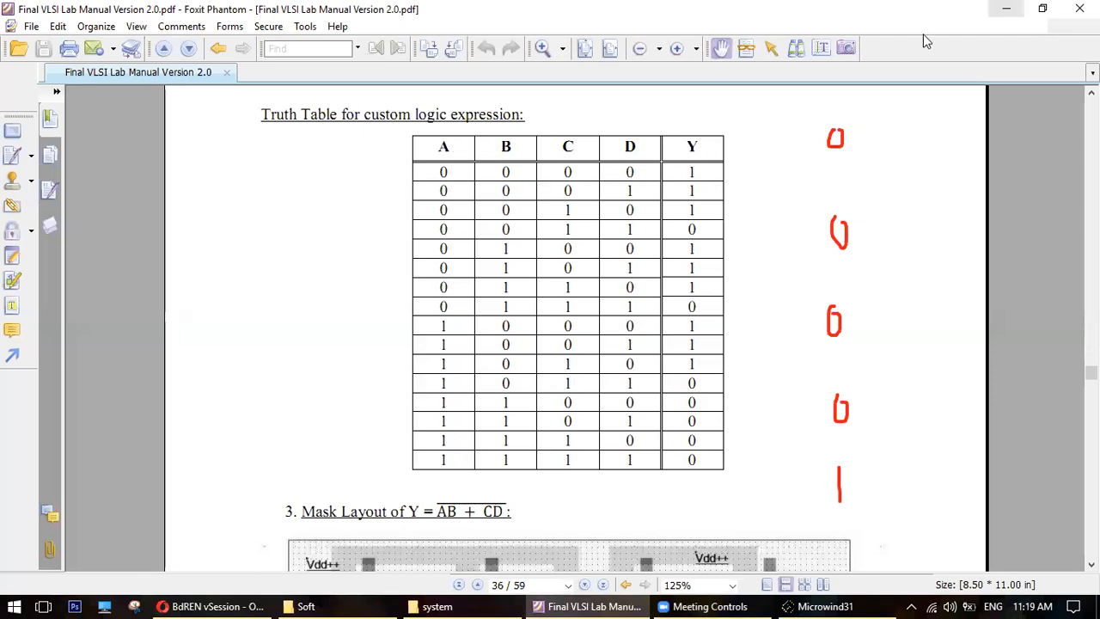
key(alt+Tab)
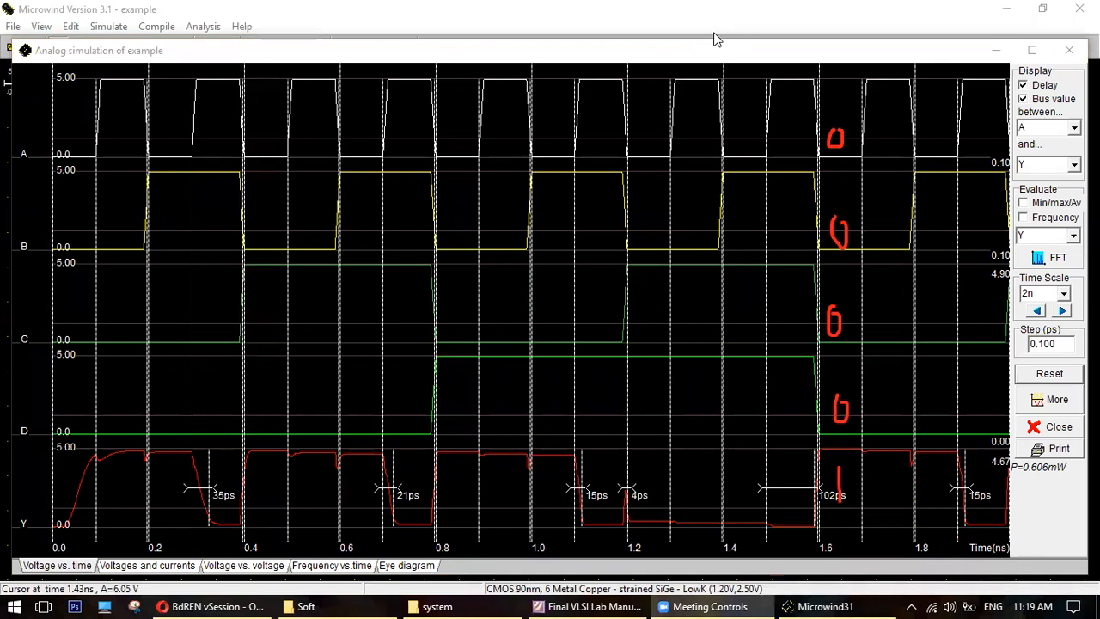
click(714, 34)
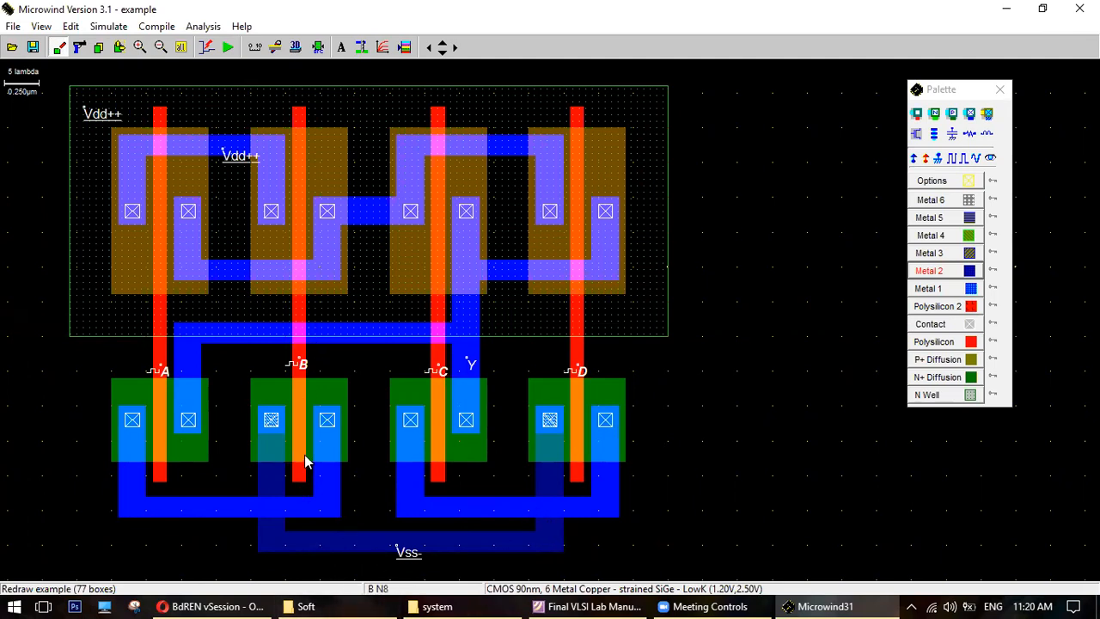
- Launch Dsch2 from the DSCH_2.7F folder inside Soft, glance back at the Microwind layout, and return to the empty schematic
mouse_move(447, 598)
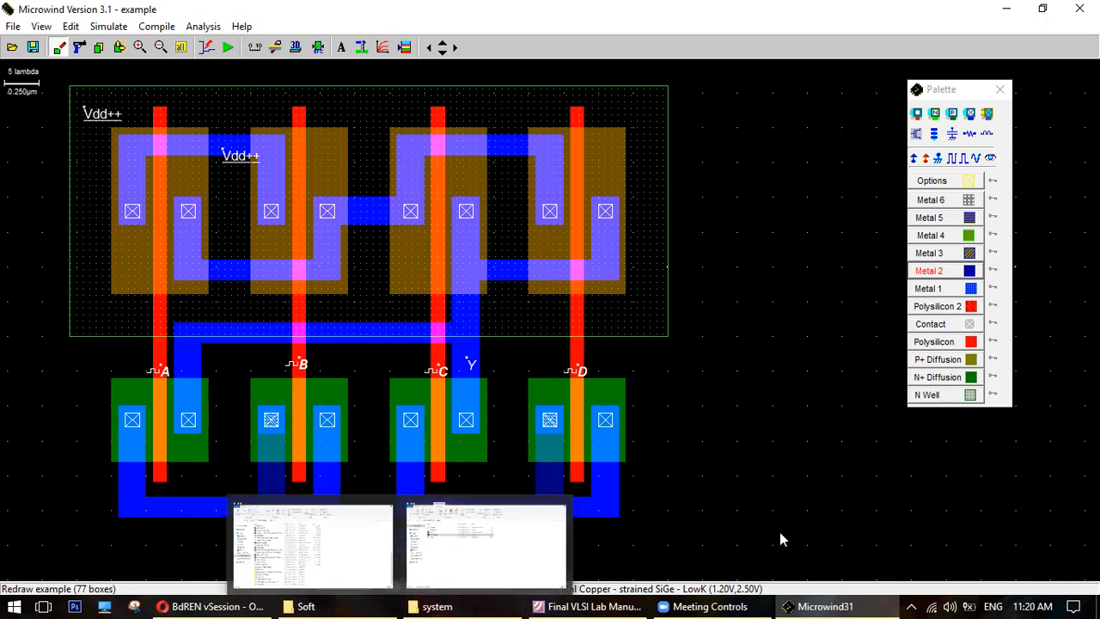
click(302, 605)
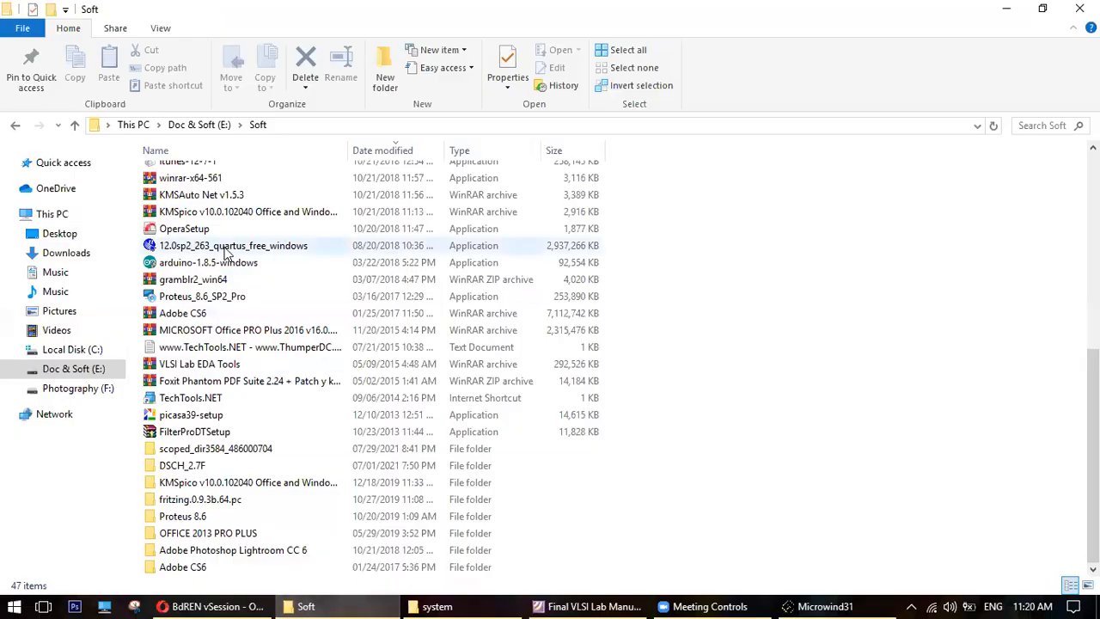
double_click(200, 467)
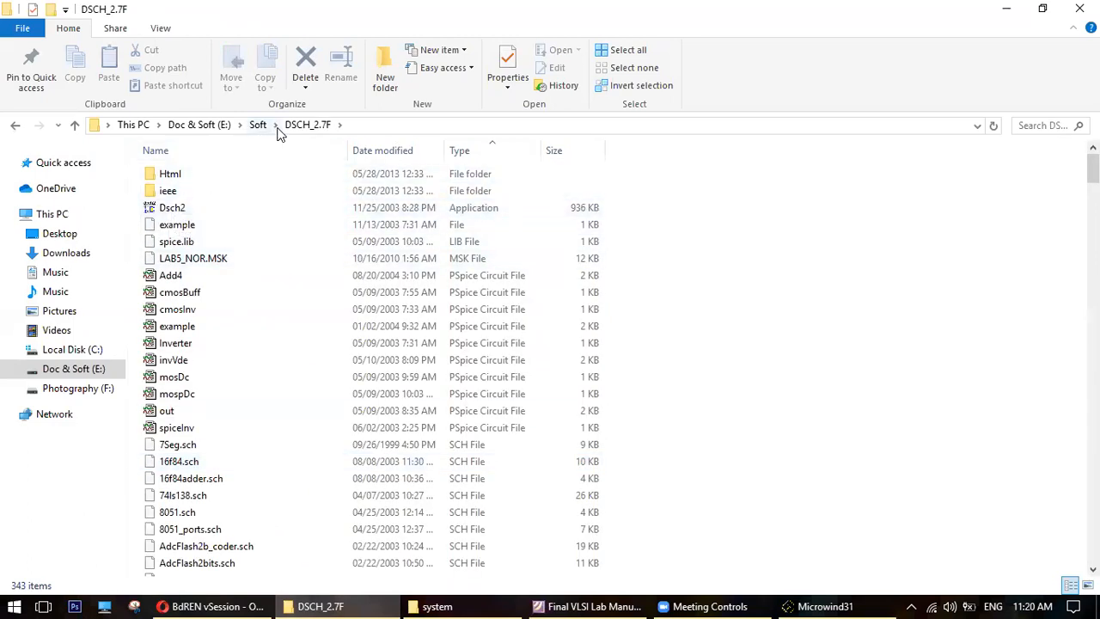
click(171, 209)
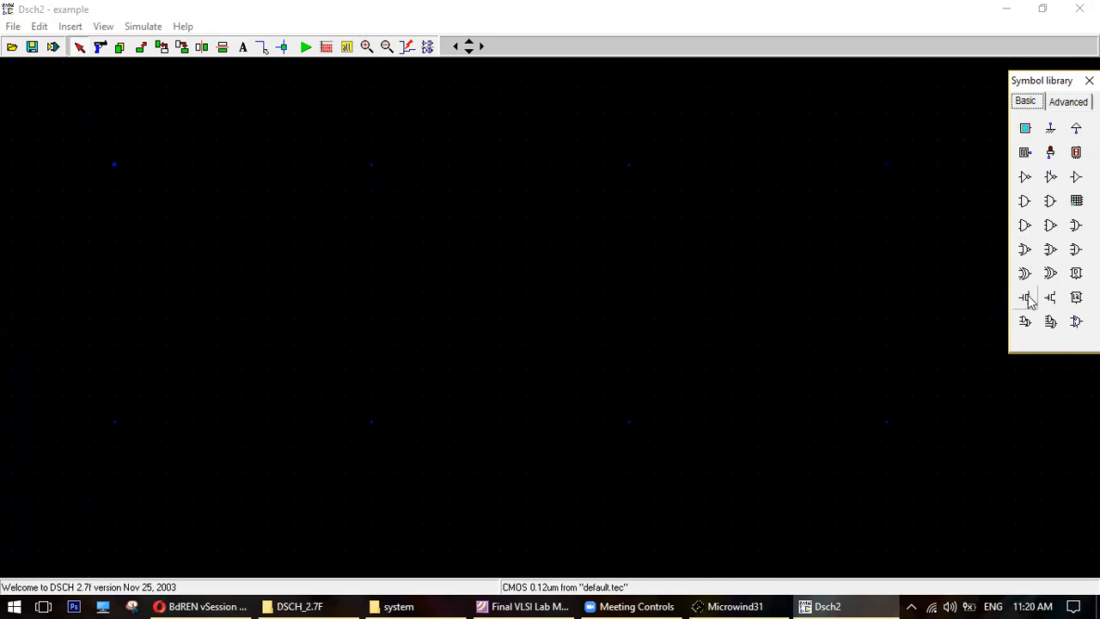
click(743, 604)
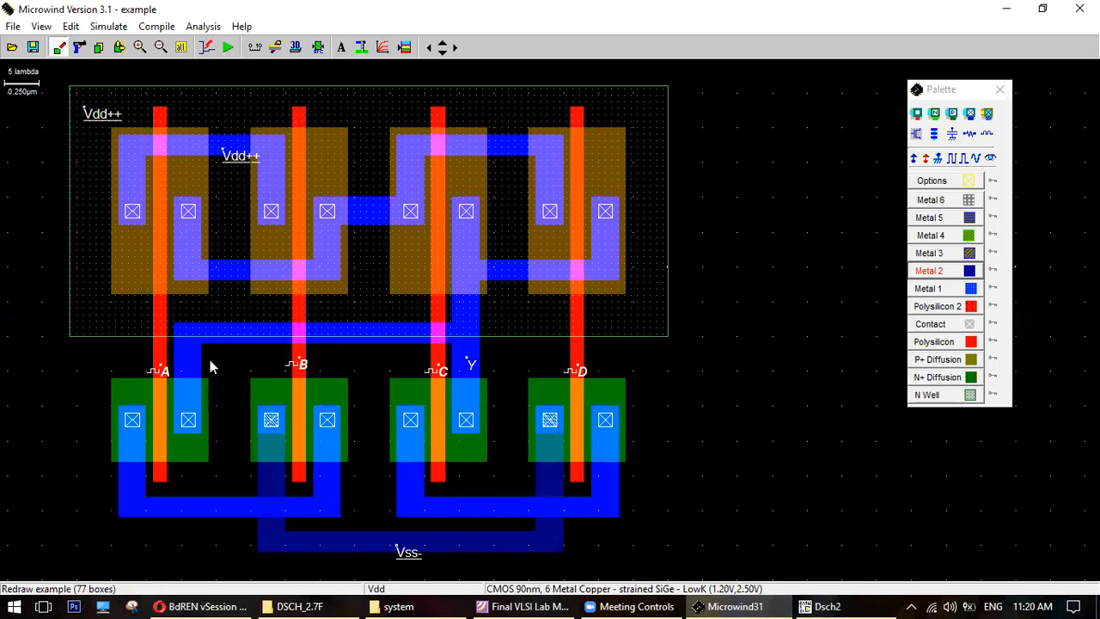
click(823, 605)
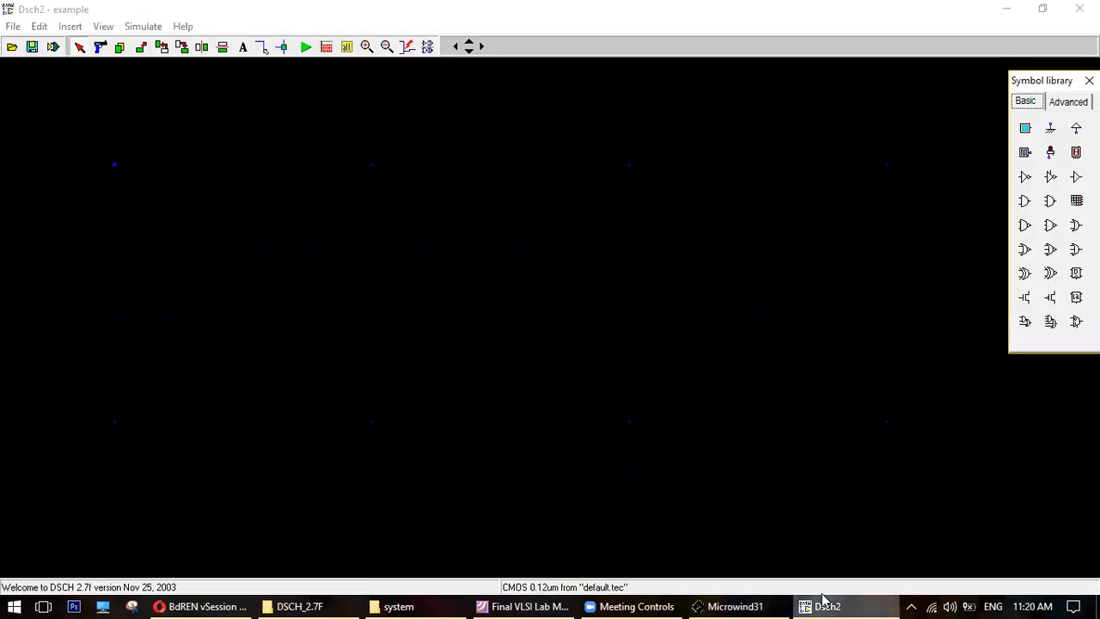
- Place two pMOS transistors side by side in the upper part of the schematic, zooming out for more room
click(1051, 297)
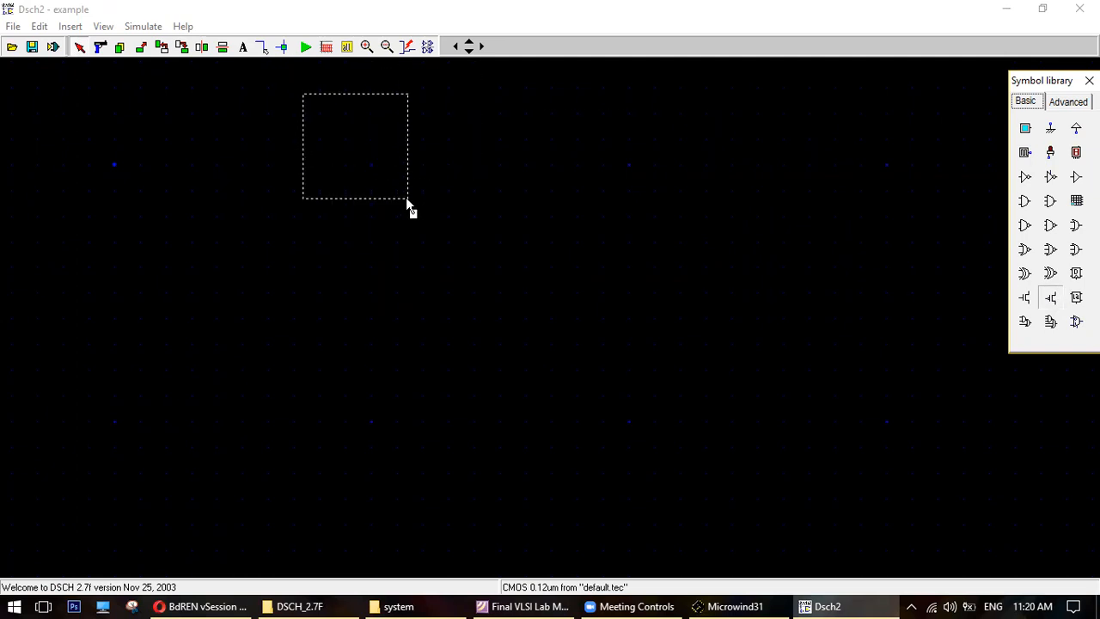
click(343, 187)
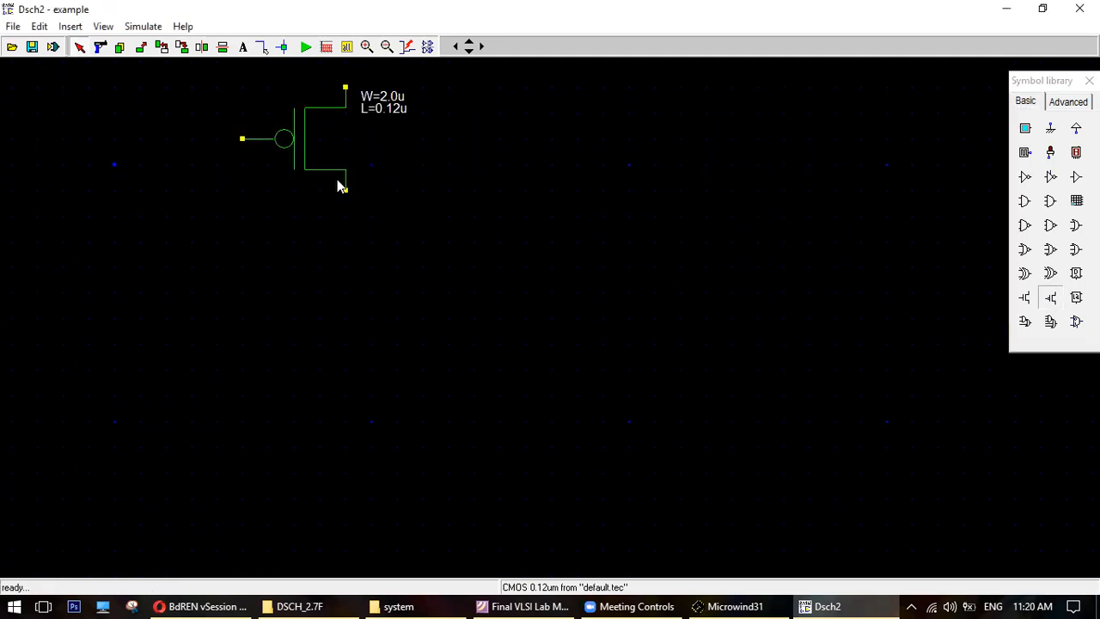
click(387, 49)
drag(400, 205, 296, 166)
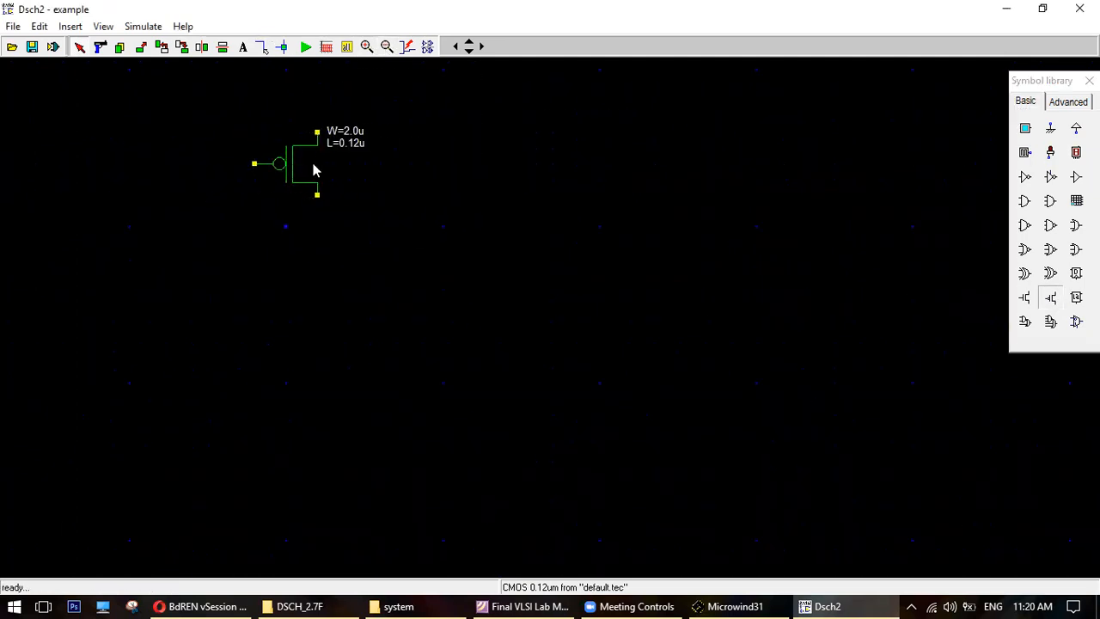
click(1050, 299)
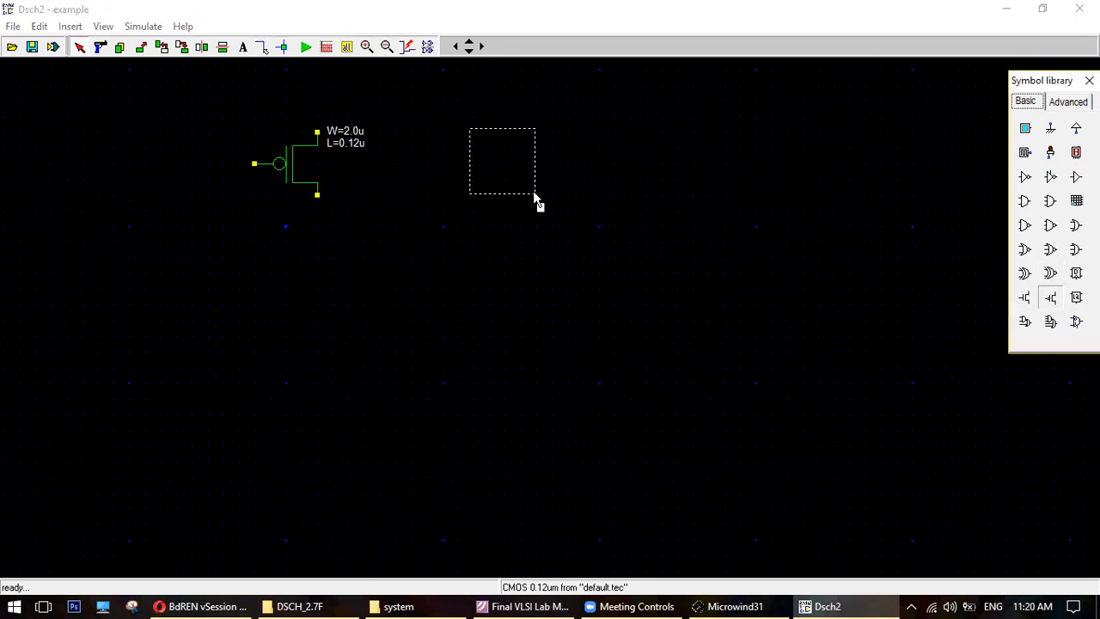
click(534, 197)
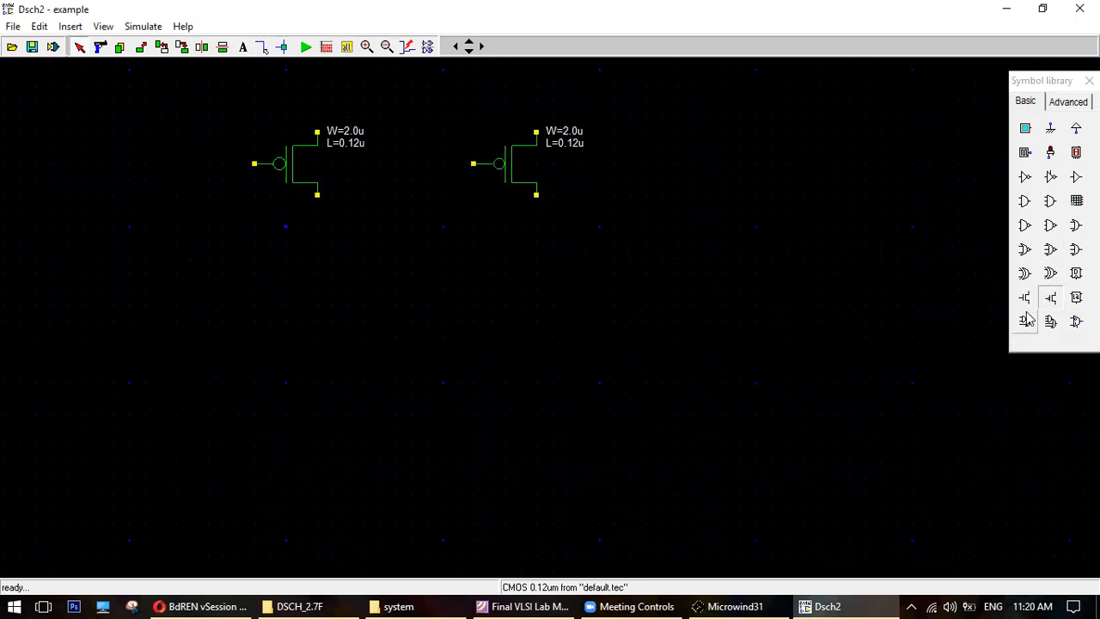
- Place two more pMOS transistors, one directly below each upper pMOS, to form a two-by-two pull-up grid
click(1051, 299)
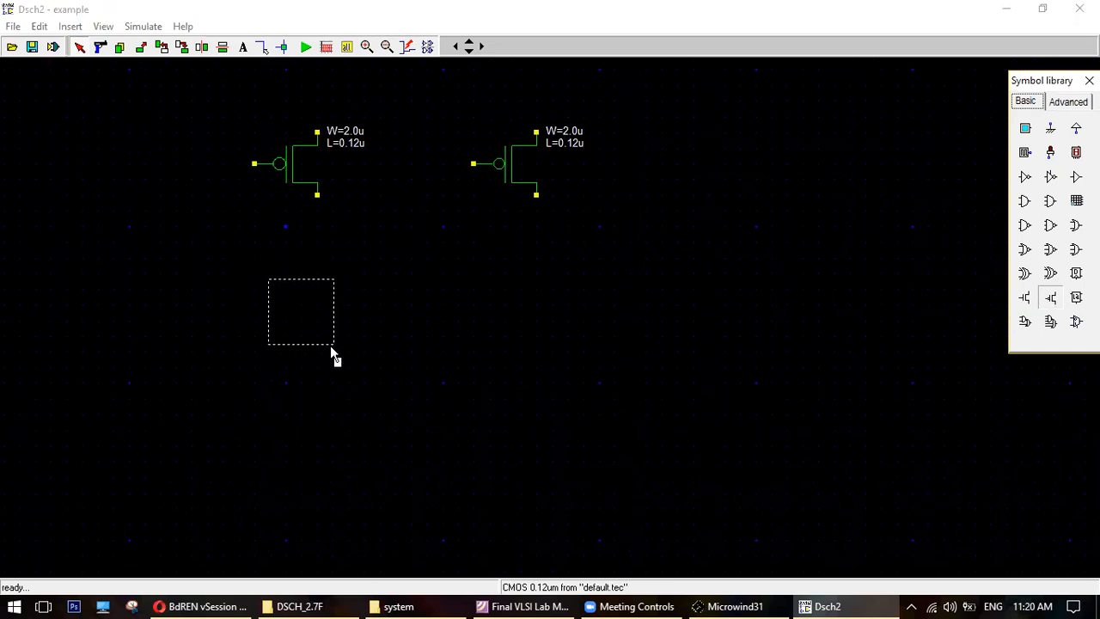
click(330, 344)
drag(305, 305, 288, 321)
click(1054, 306)
click(1053, 301)
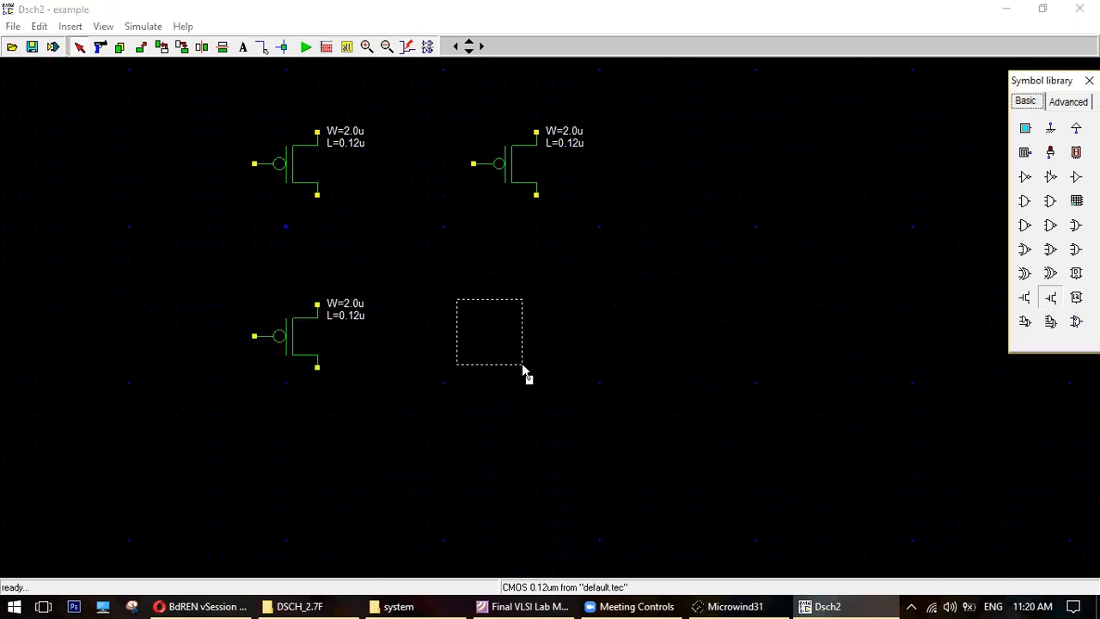
click(526, 366)
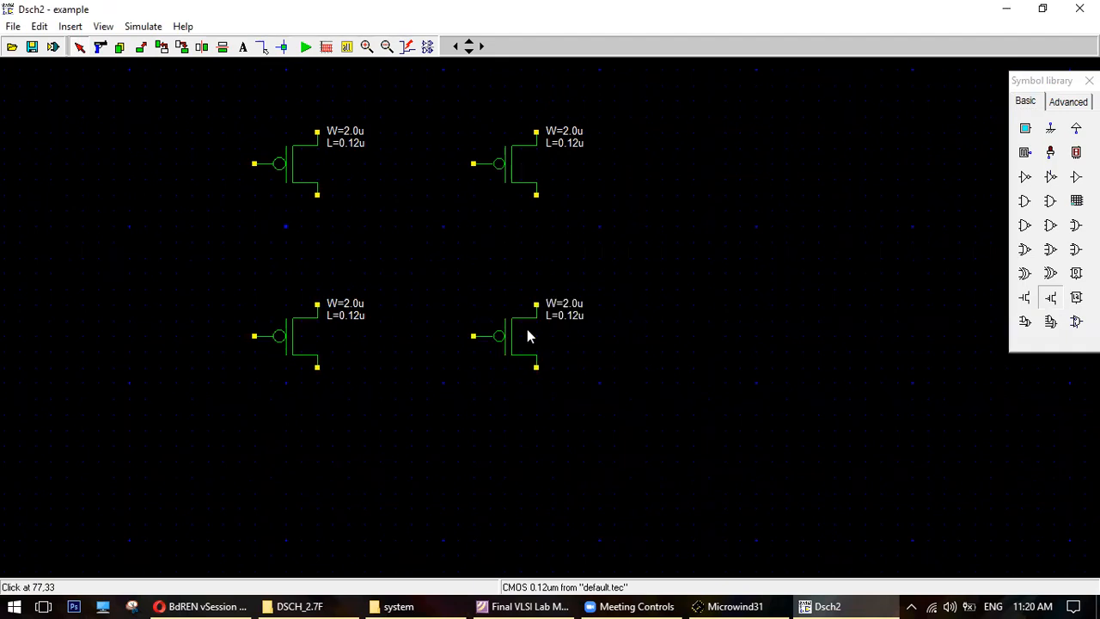
- Place two nMOS transistors one above the other below the left pMOS column
click(468, 51)
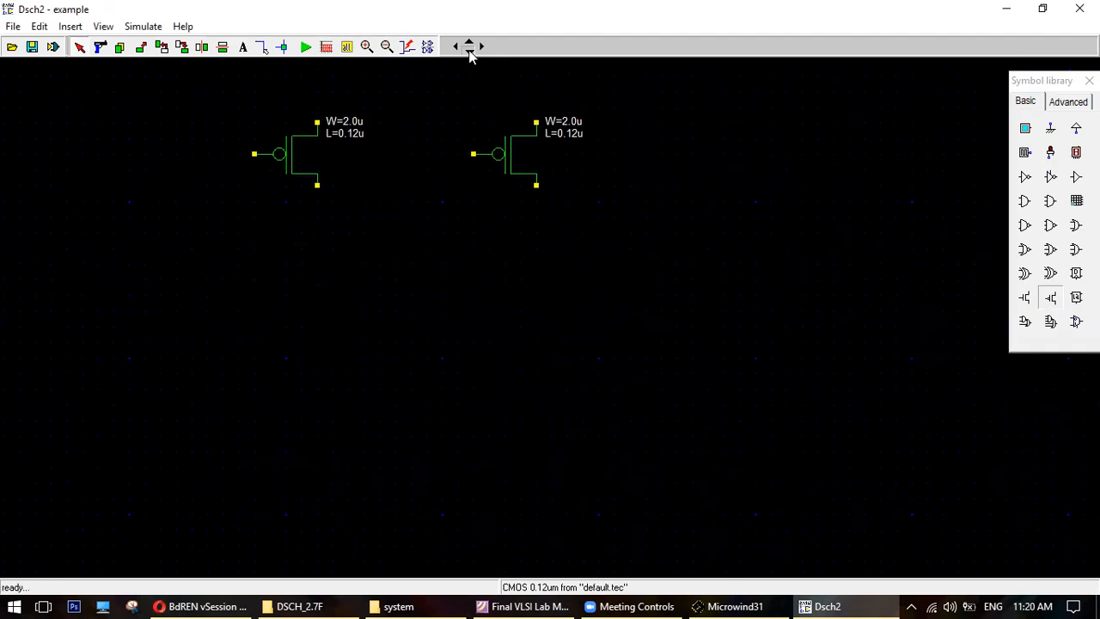
click(469, 51)
click(1034, 299)
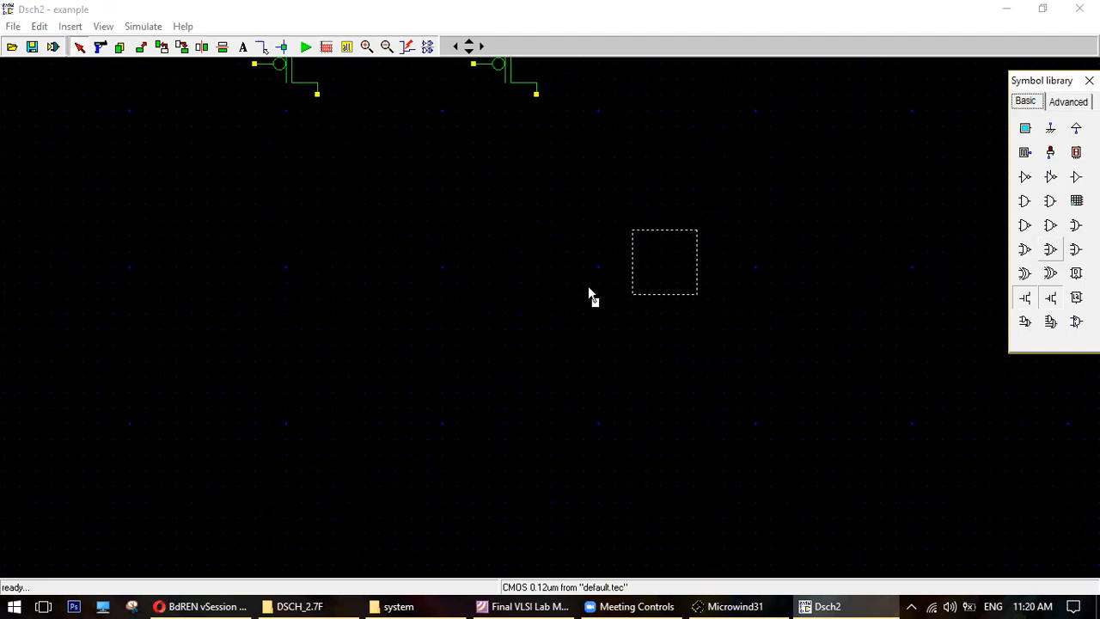
click(304, 249)
click(1029, 298)
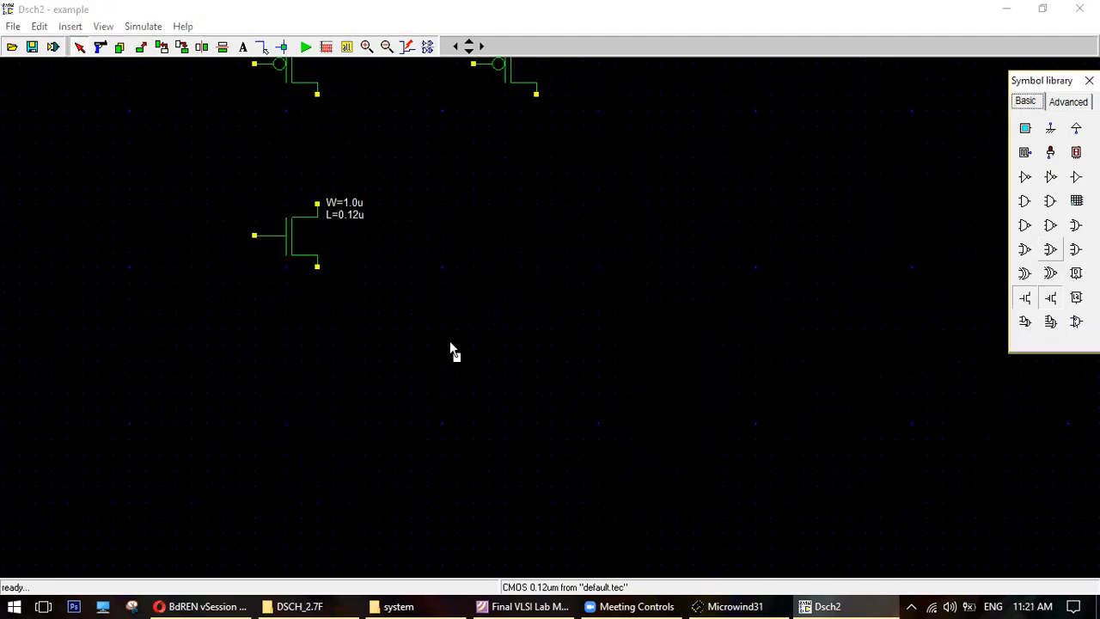
click(319, 388)
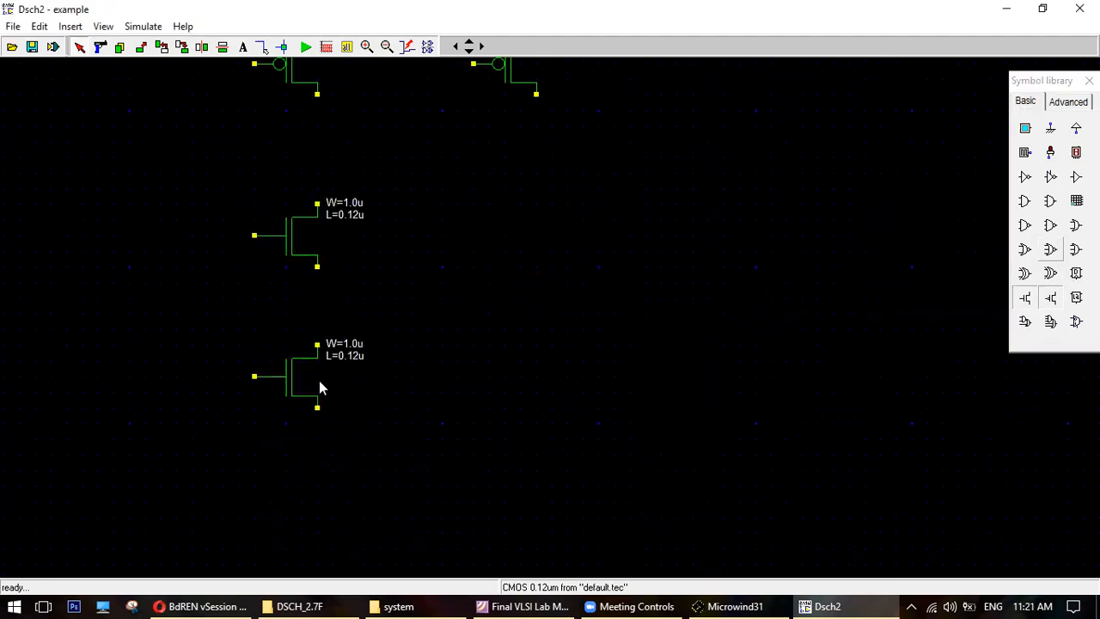
- Place two nMOS transistors one above the other below the right pMOS column, level with the left nMOS pair
click(1024, 299)
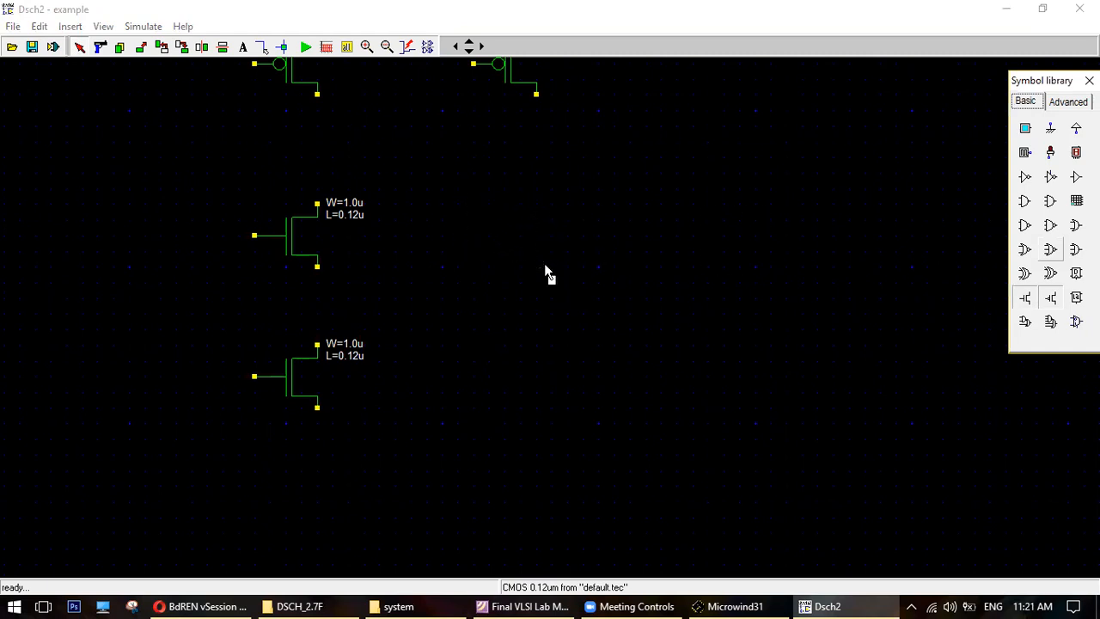
click(543, 263)
drag(533, 248, 507, 249)
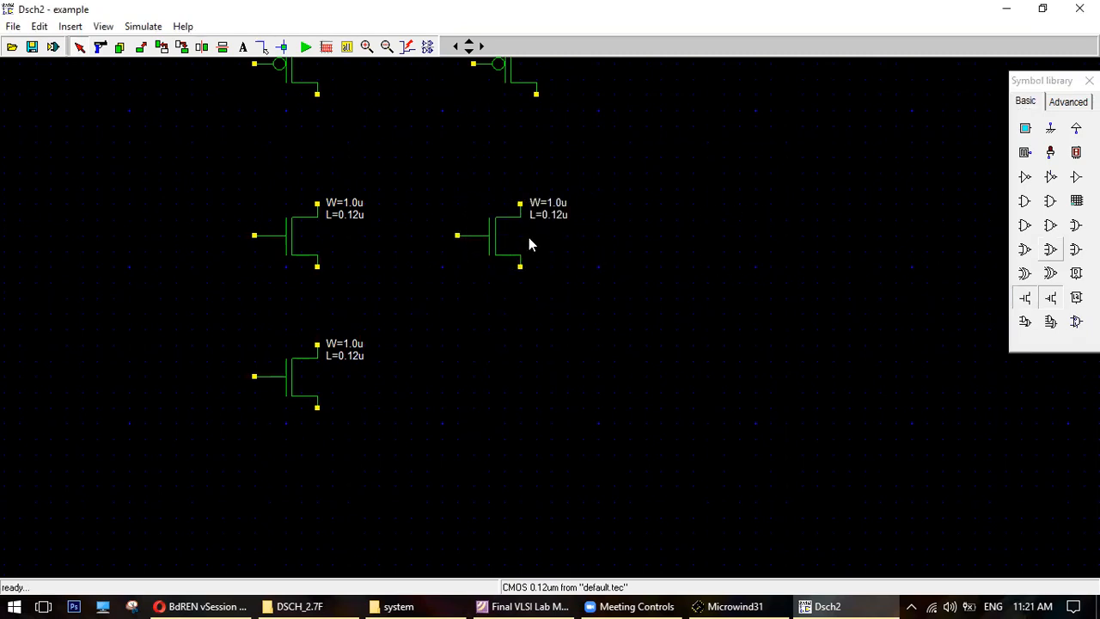
click(1025, 298)
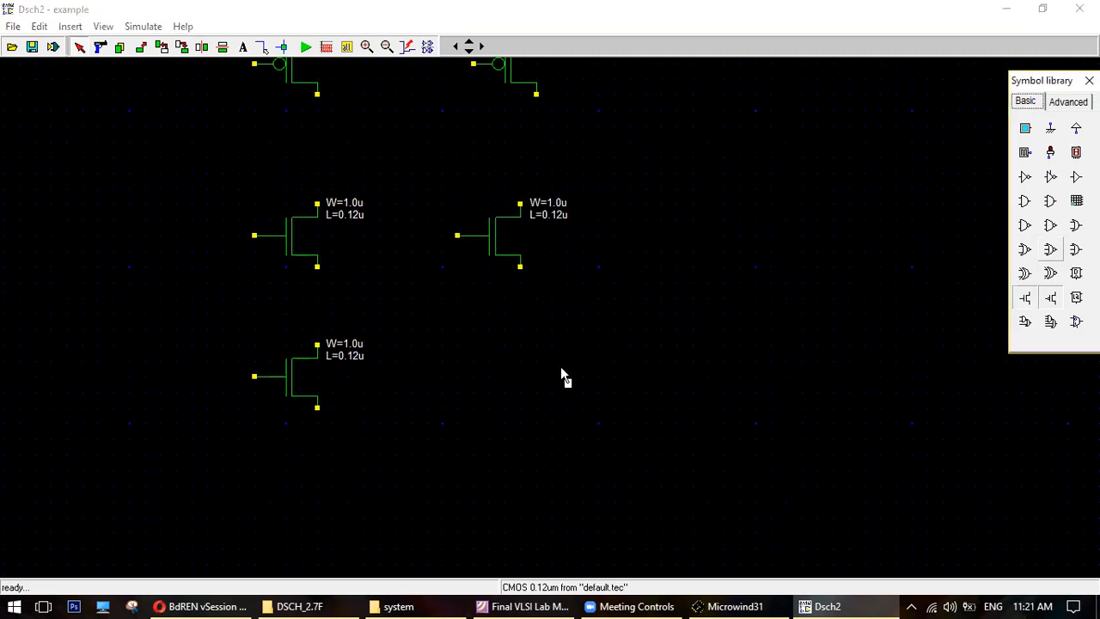
click(519, 403)
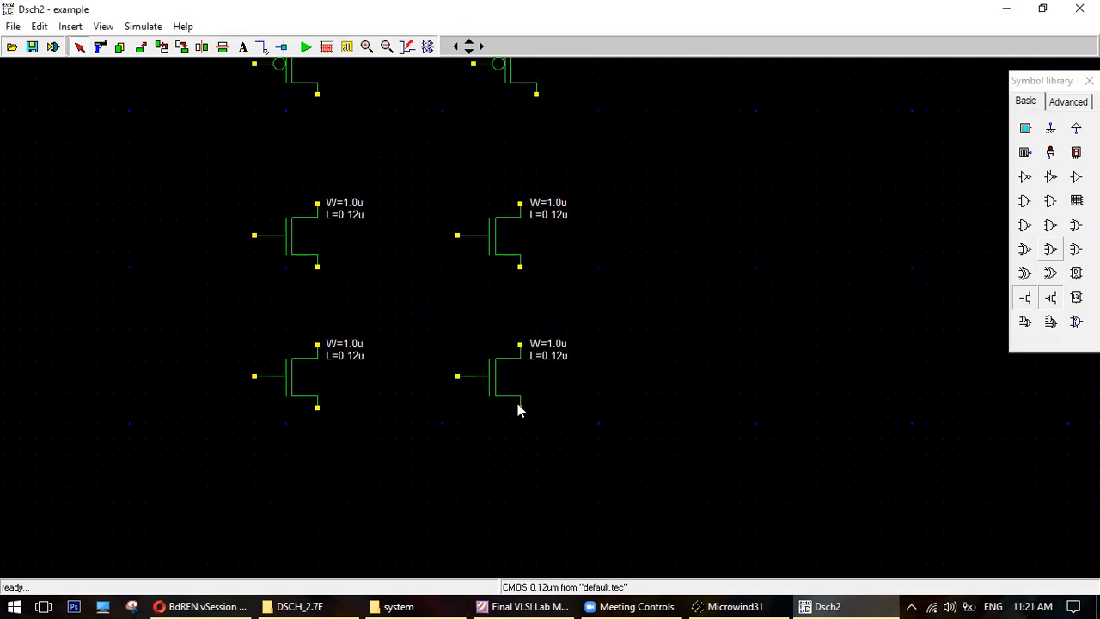
- Place a ground symbol centred below the nMOS transistors and an output LED to the right of the transistor columns
click(1050, 127)
click(411, 482)
click(1050, 152)
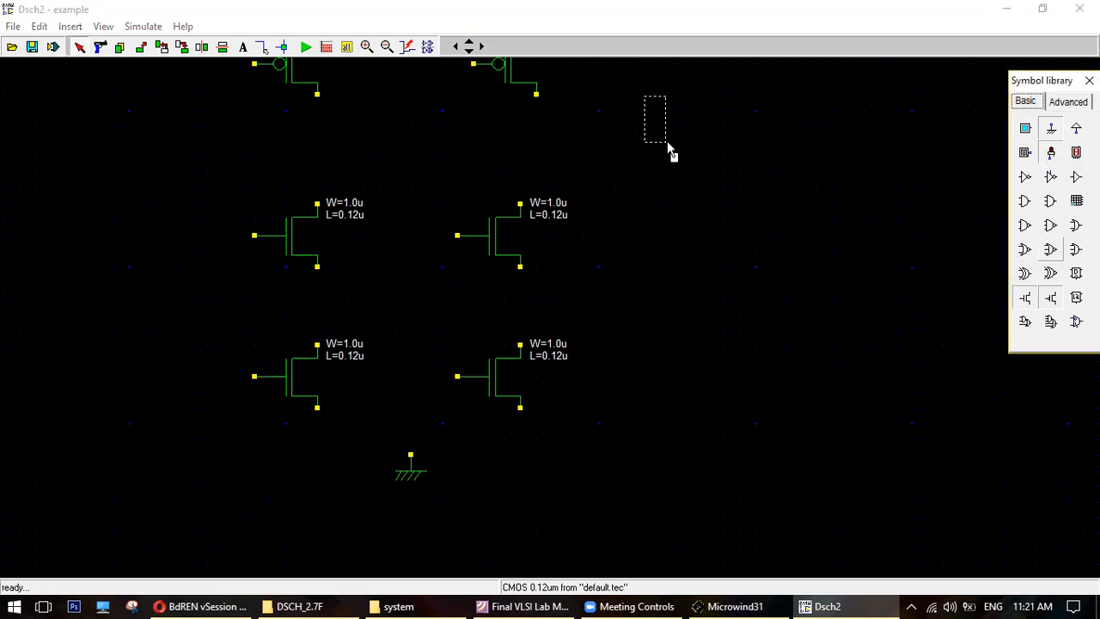
click(712, 148)
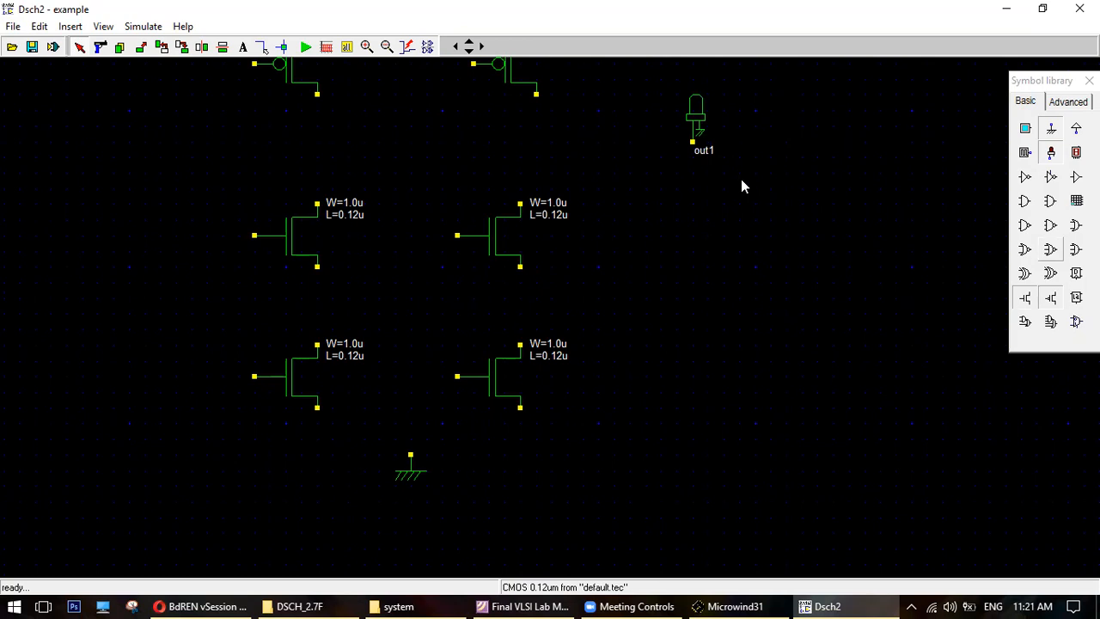
- Place a Vdd supply symbol centred above the top pMOS pair
scroll(741, 179, up, 3)
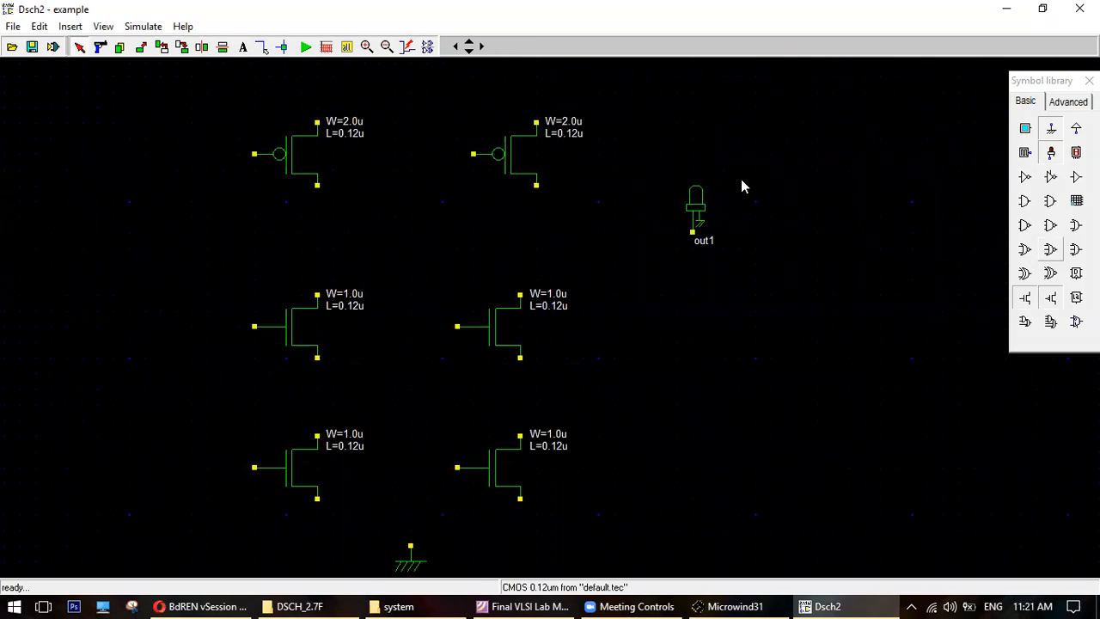
click(1050, 129)
click(430, 162)
- Place four input buttons in a vertical column to the left of the upper-left pMOS transistor
click(1025, 129)
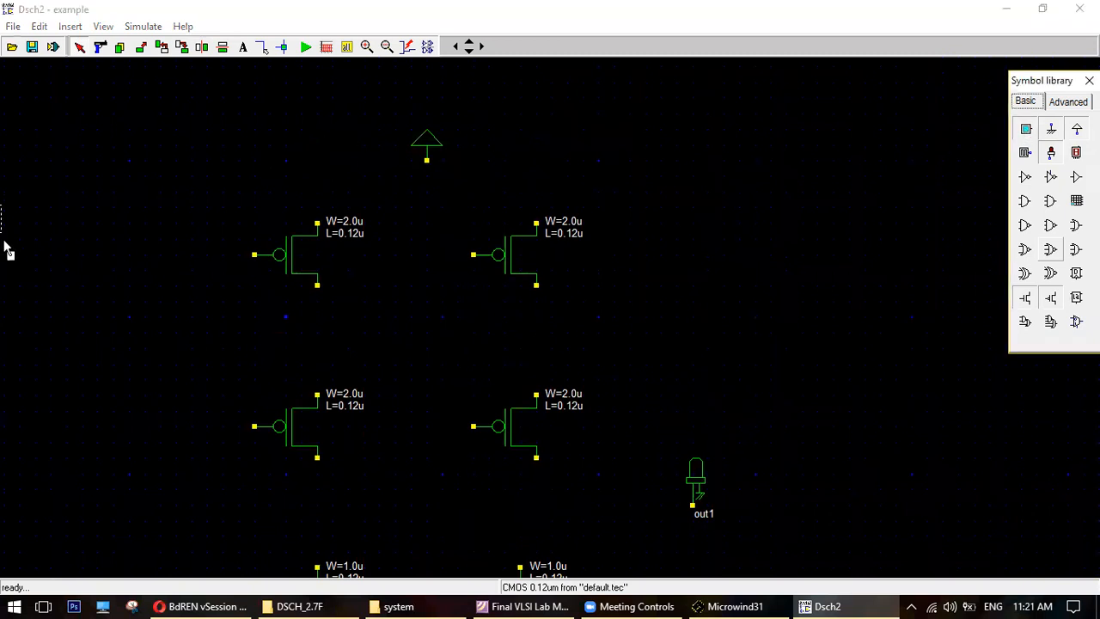
click(97, 272)
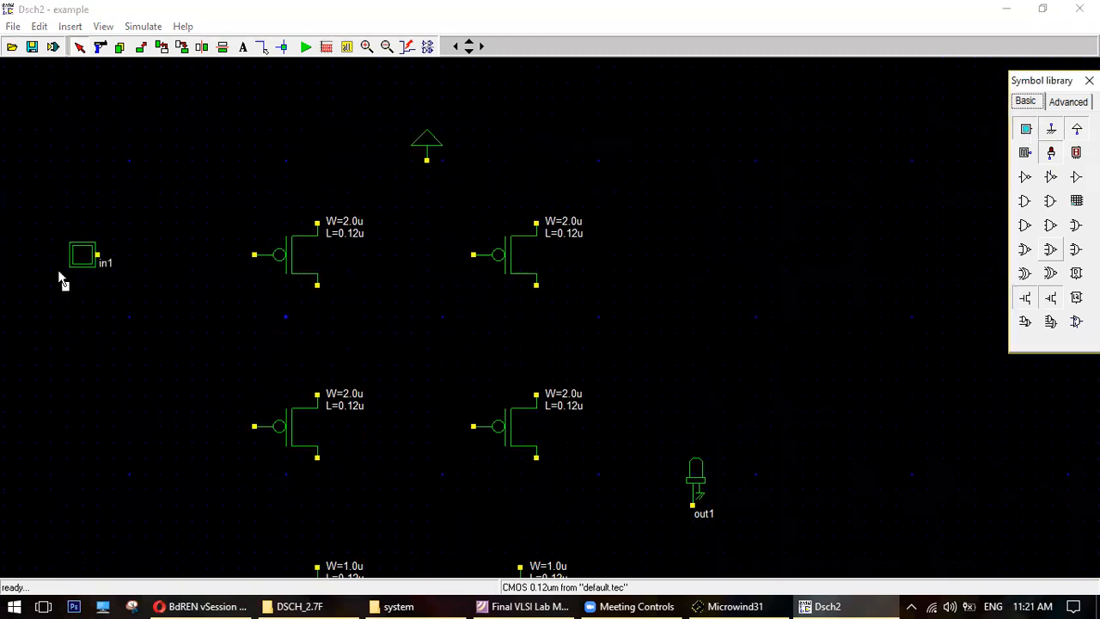
click(91, 302)
click(1025, 129)
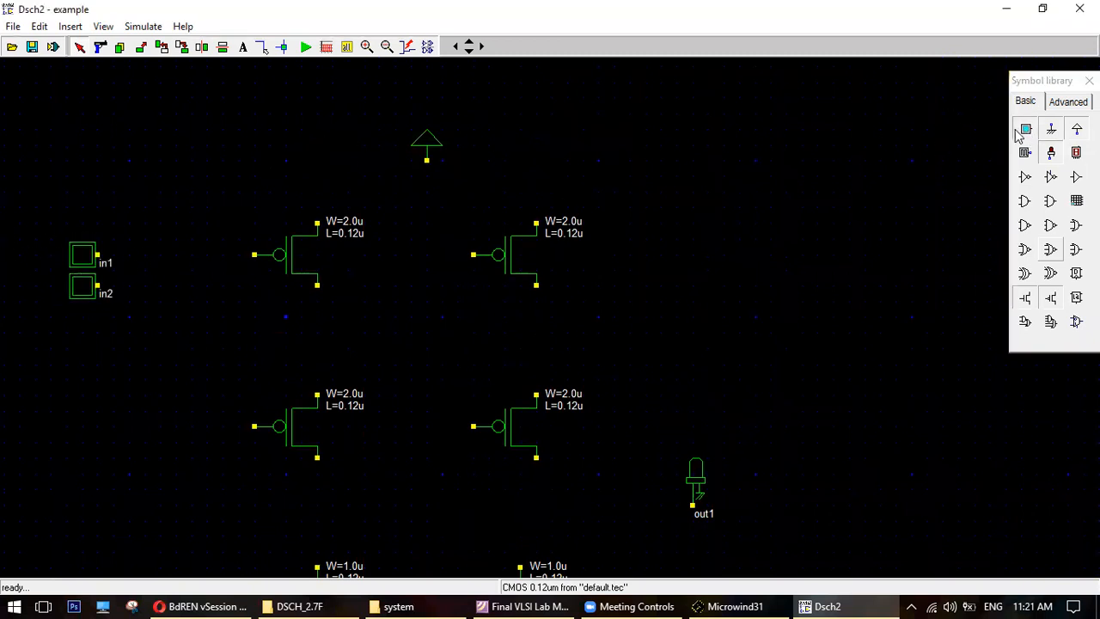
click(95, 339)
click(1025, 129)
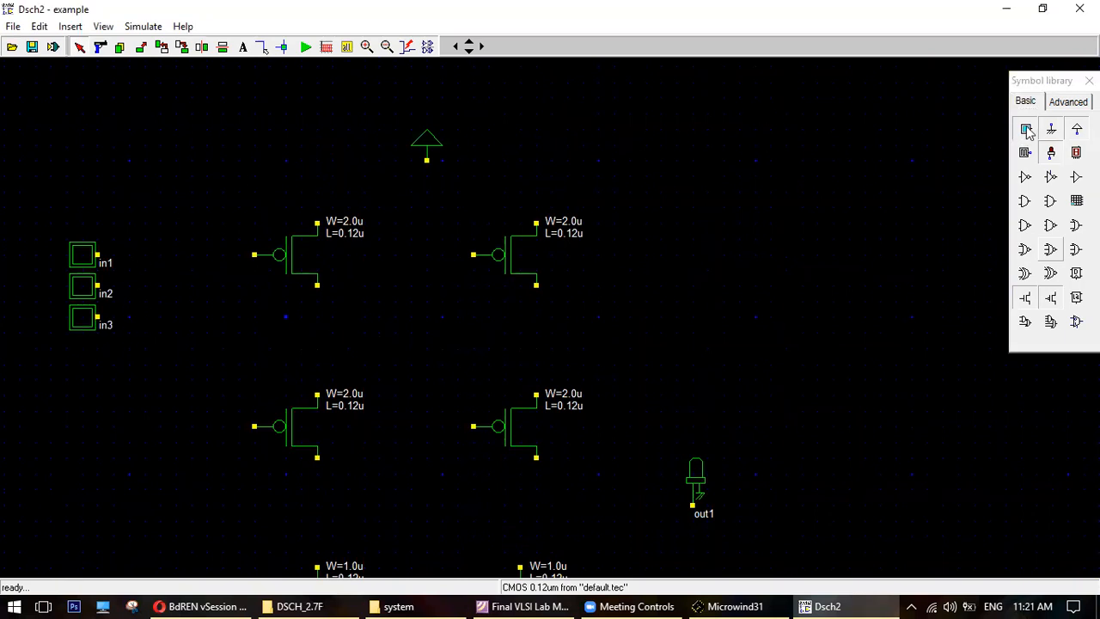
click(101, 368)
- Wire the upper pMOS pair in parallel, joining its top terminals to the Vdd symbol and its bottom terminals to each other
scroll(515, 77, down, 4)
scroll(486, 78, down, 2)
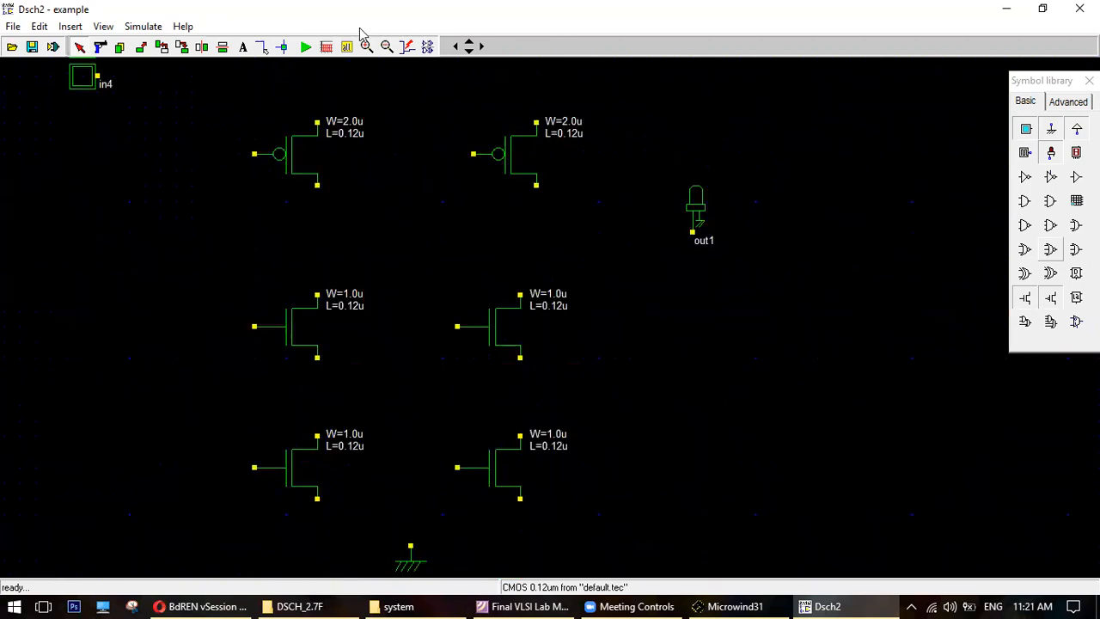
click(346, 47)
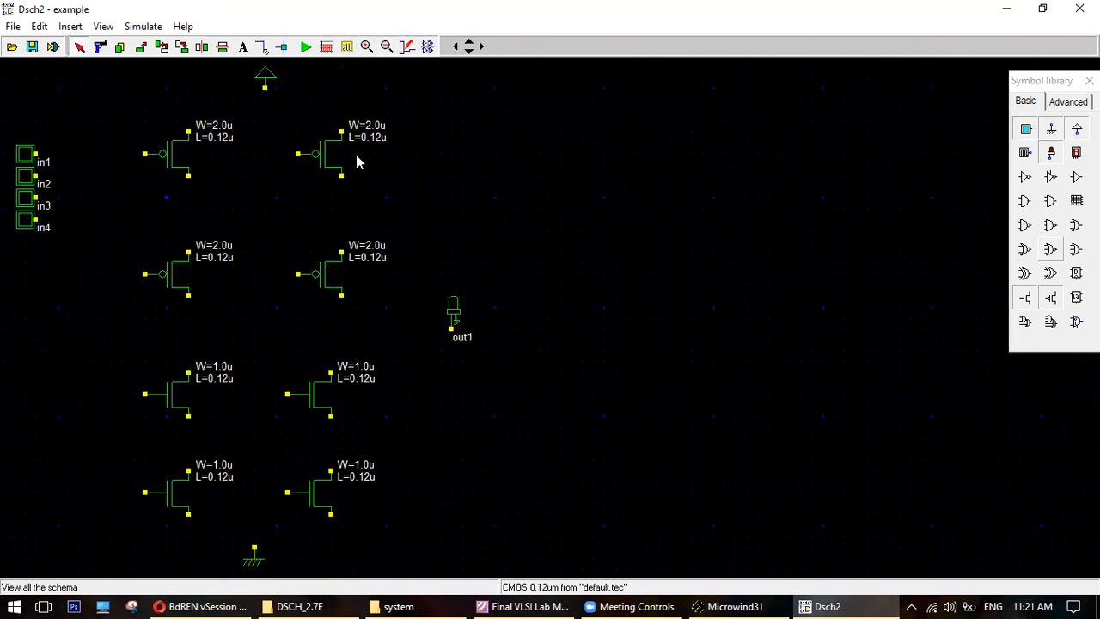
click(263, 47)
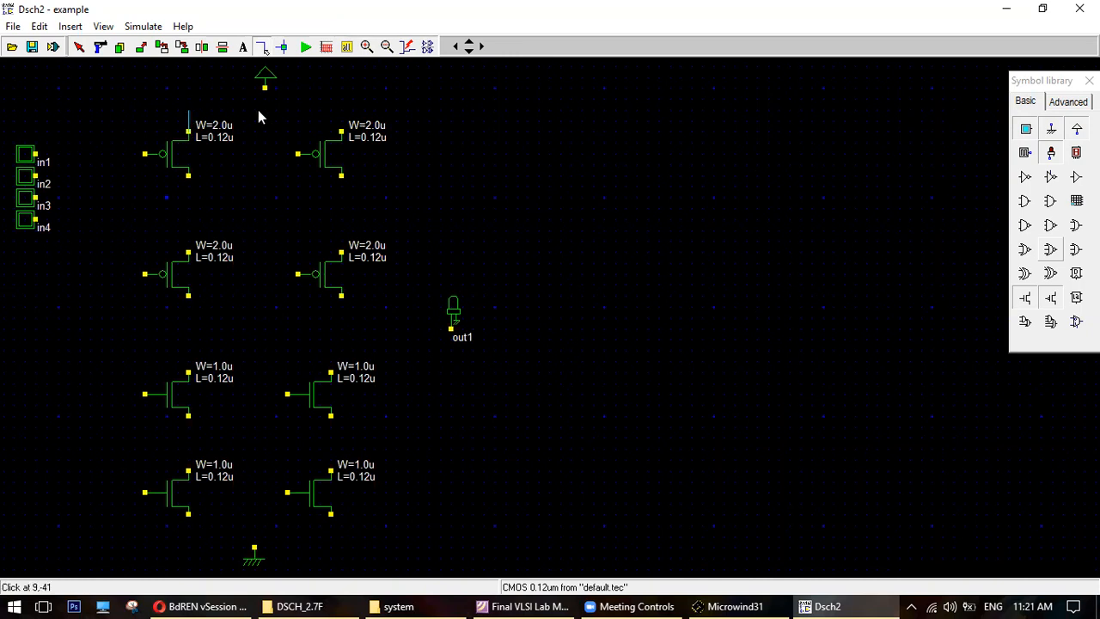
click(346, 107)
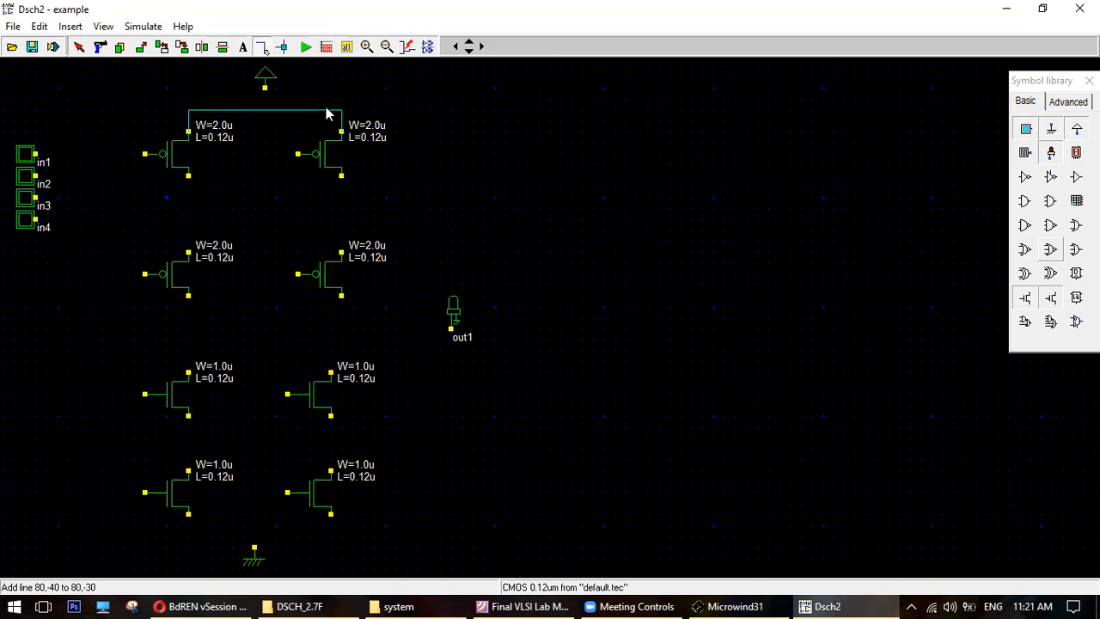
drag(264, 87, 264, 110)
click(188, 182)
drag(188, 191, 341, 184)
- Wire the lower pMOS pair in parallel by joining the top terminals together and the bottom terminals together
click(190, 238)
drag(190, 233, 342, 232)
drag(342, 232, 342, 252)
mouse_move(189, 300)
mouse_down()
mouse_move(192, 321)
mouse_move(341, 321)
mouse_move(342, 296)
mouse_up()
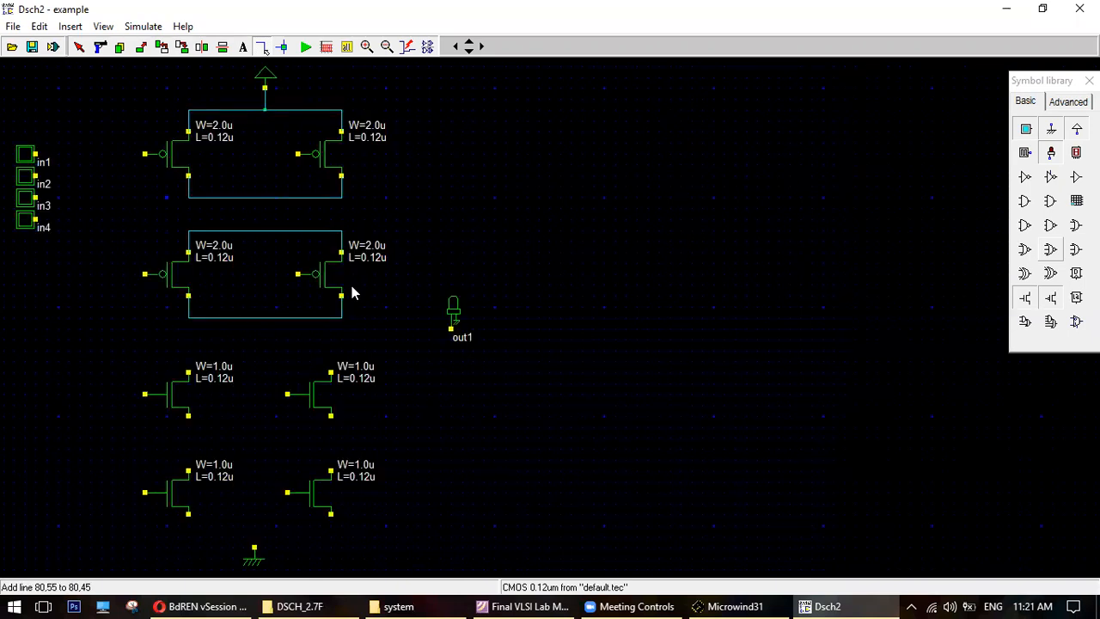
- Wire each nMOS column in series, join the two columns at the top, and connect their joined bottom ends to ground
mouse_move(188, 351)
mouse_down()
mouse_move(329, 350)
mouse_move(333, 371)
mouse_up()
drag(189, 419, 189, 470)
drag(331, 417, 332, 470)
drag(331, 364, 333, 372)
mouse_move(189, 514)
mouse_down()
mouse_move(188, 535)
mouse_move(322, 536)
mouse_move(331, 513)
mouse_up()
drag(254, 547, 254, 536)
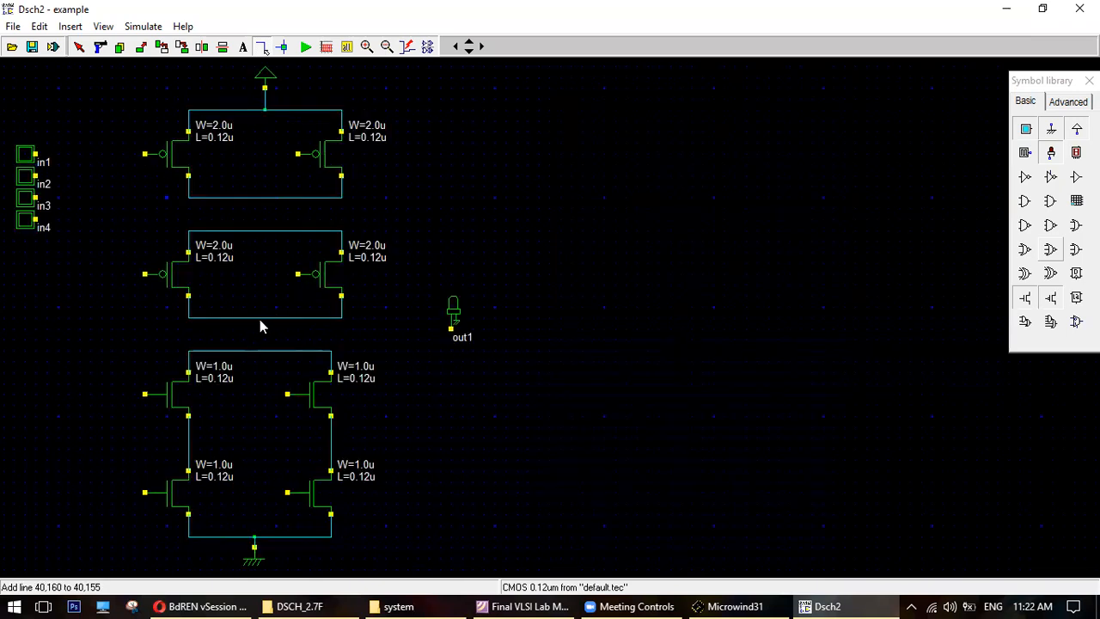
- Connect the two pMOS pairs in series and wire the junction between the pMOS and nMOS networks to the output LED
drag(255, 318, 450, 340)
drag(256, 197, 255, 231)
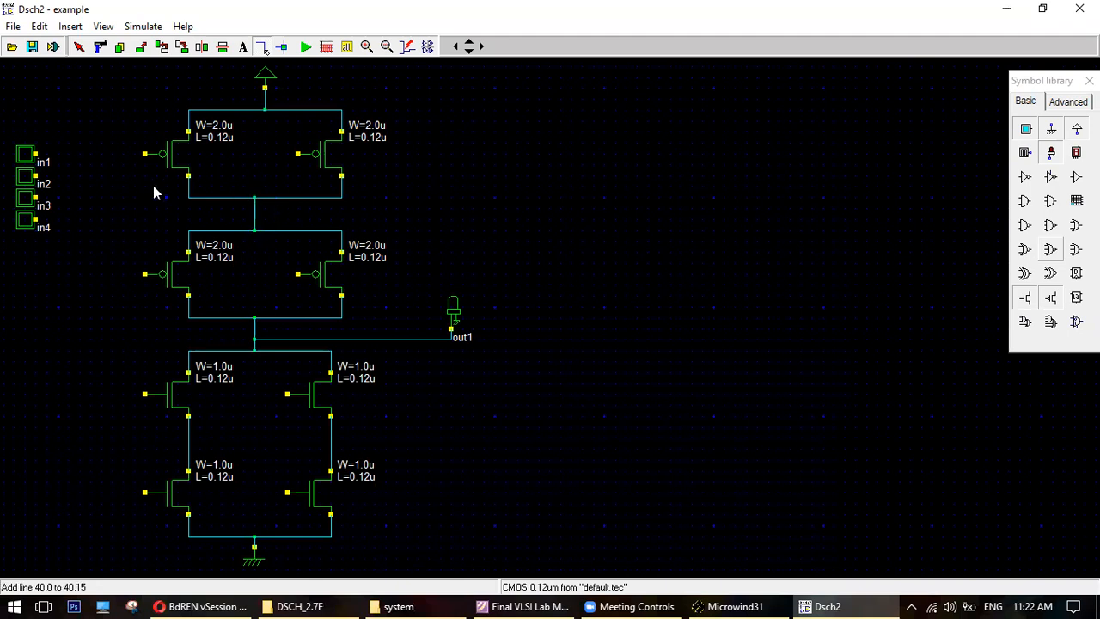
- Rename the first two input buttons from the top as A and B
double_click(26, 155)
drag(422, 198, 307, 201)
text(A)
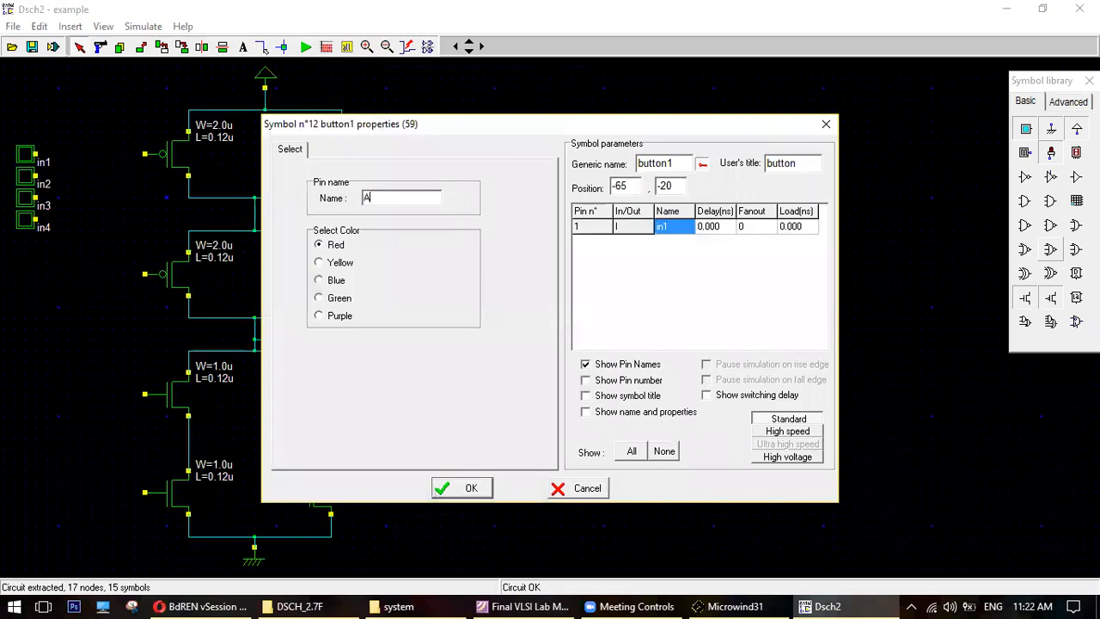
key(Return)
double_click(27, 177)
drag(402, 200, 317, 199)
text(B)
key(Return)
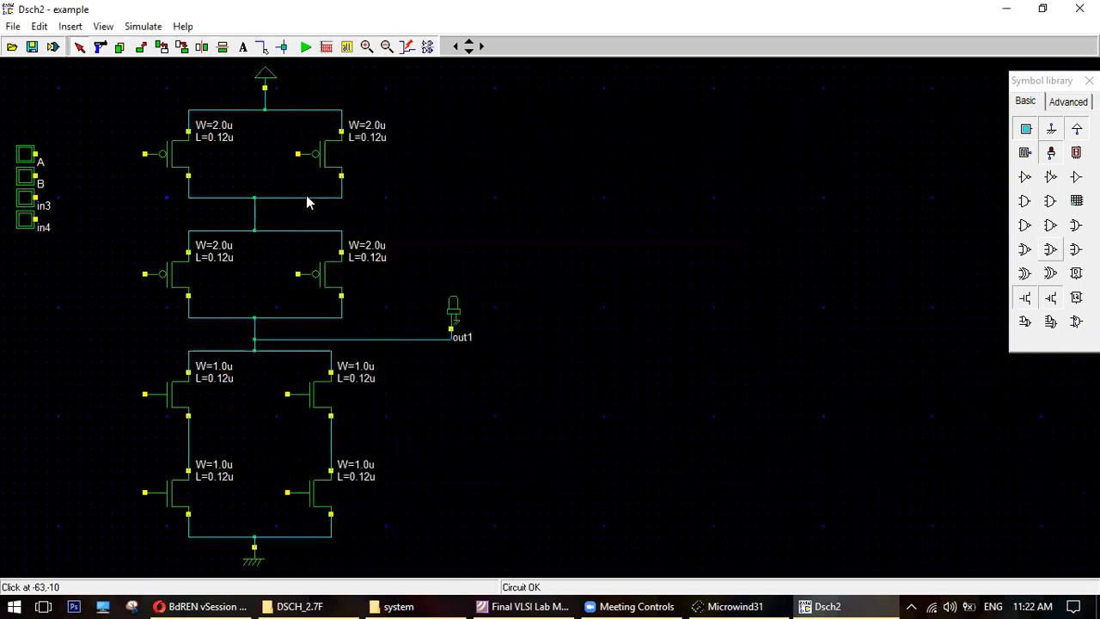
- Rename the third and fourth input buttons as C and D
double_click(26, 200)
drag(388, 199, 316, 205)
text(C)
key(Return)
double_click(26, 225)
drag(392, 195, 314, 197)
text(D)
key(Return)
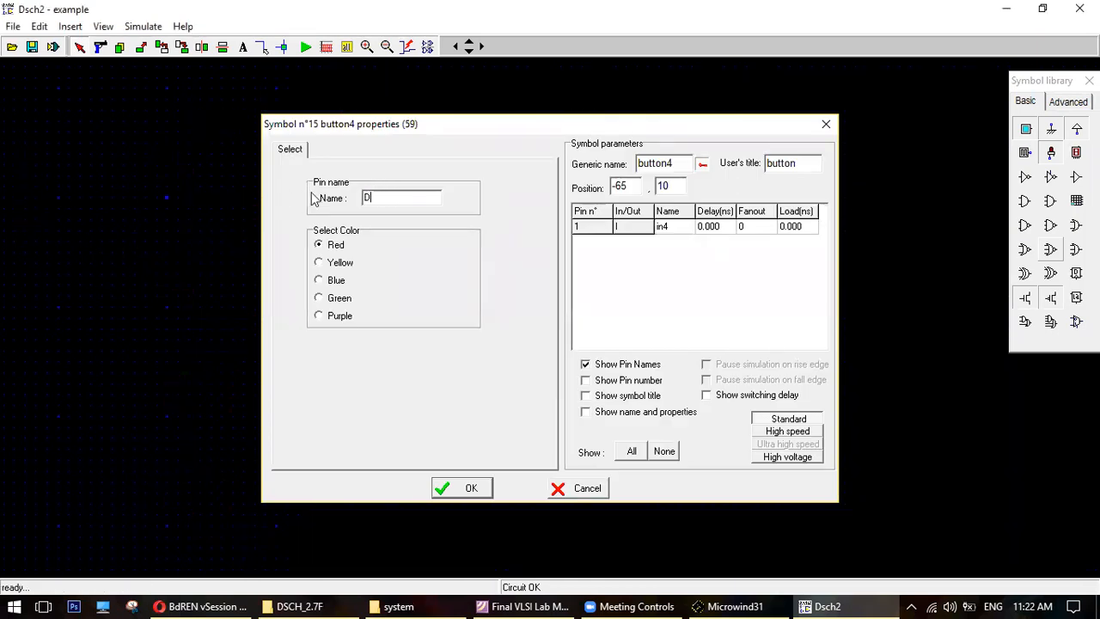
click(263, 47)
drag(35, 153, 112, 147)
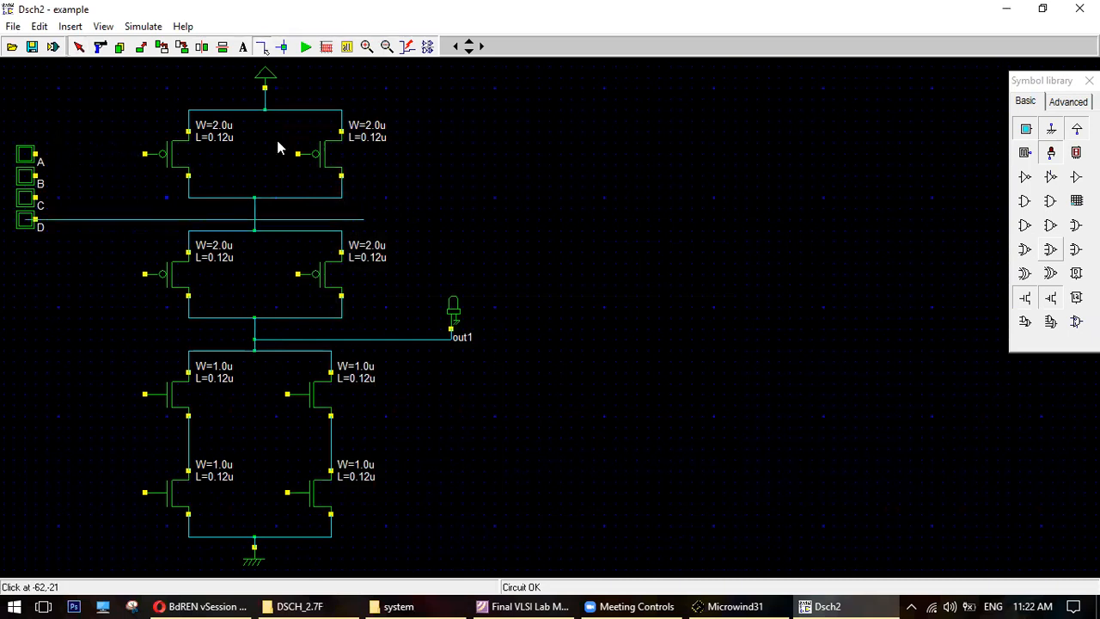
click(101, 48)
click(105, 220)
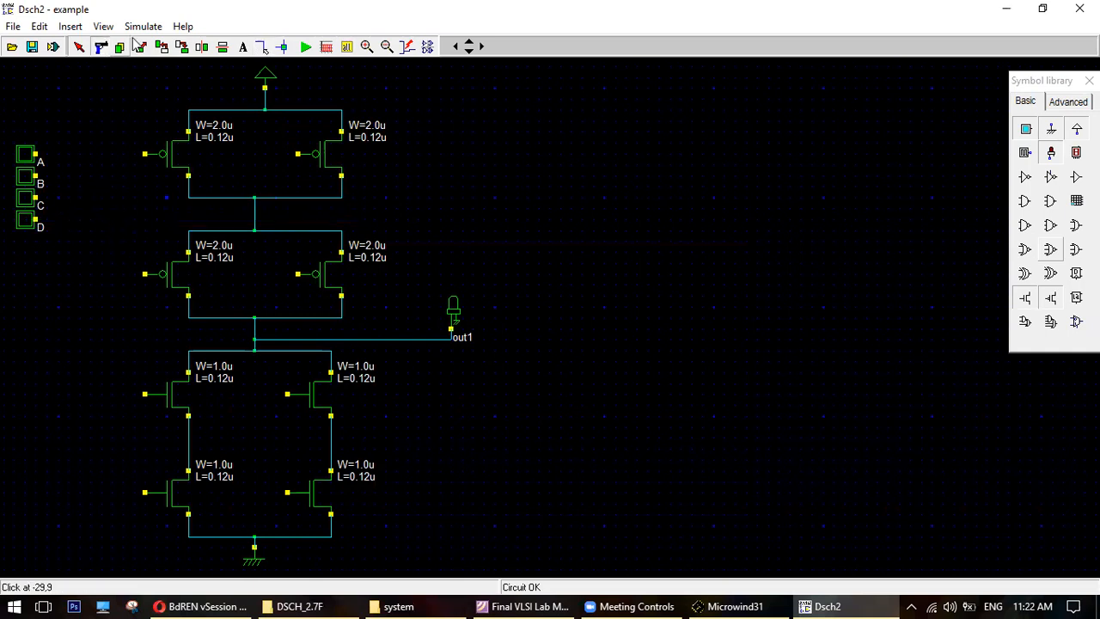
- Wire input A to the upper-left pMOS and upper-left nMOS gates, and input B to the upper-right pMOS and lower-left nMOS gates
click(262, 46)
drag(35, 154, 130, 152)
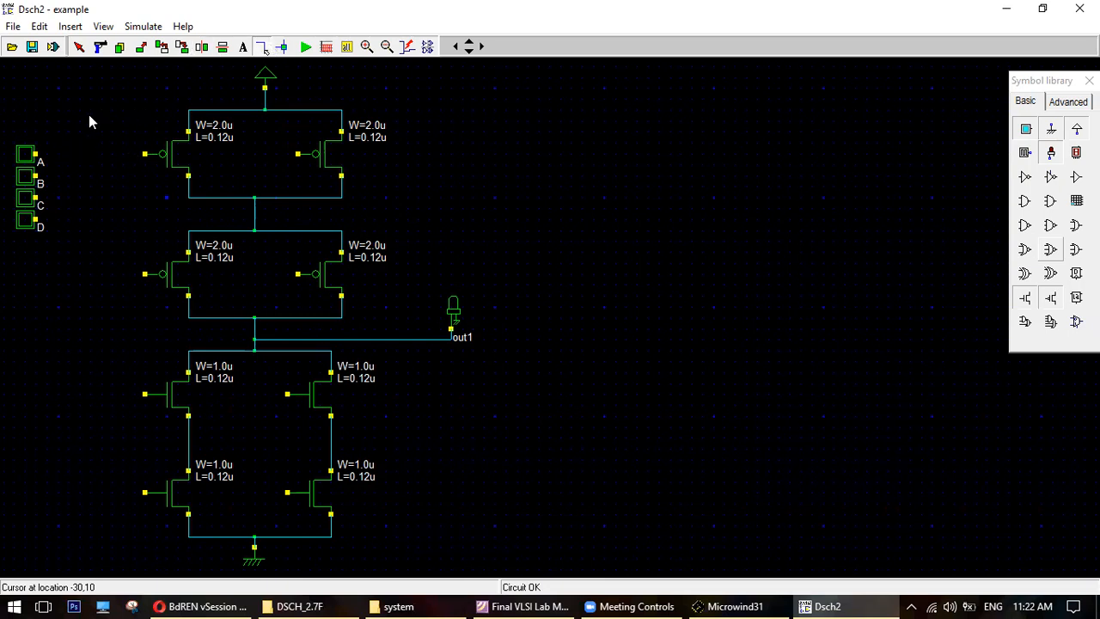
mouse_move(37, 155)
mouse_down()
mouse_move(144, 155)
mouse_move(134, 152)
mouse_up()
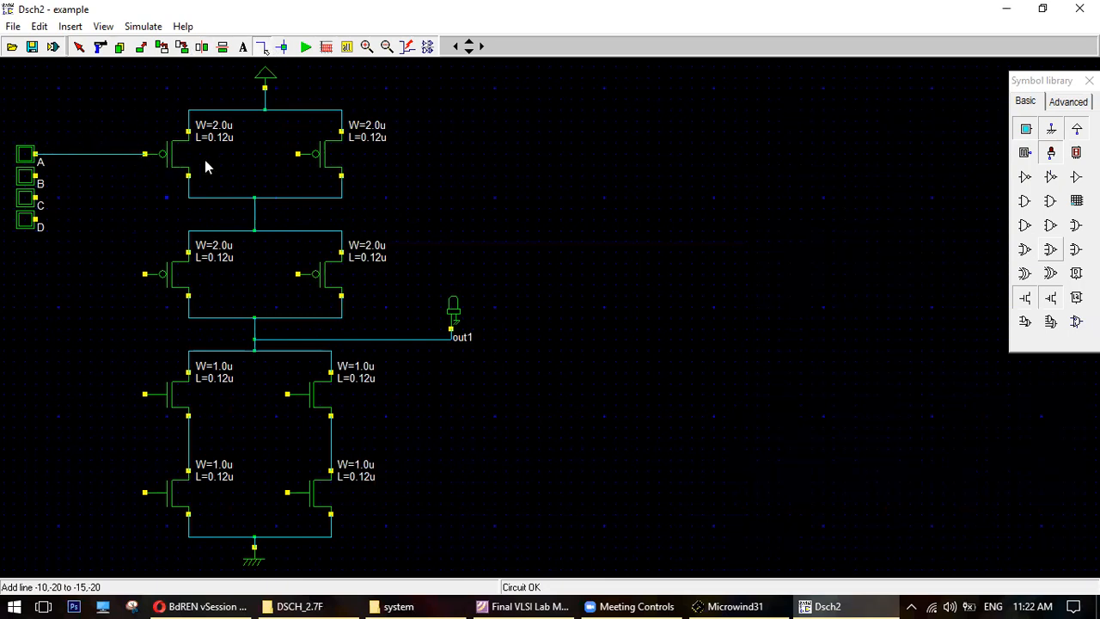
drag(145, 394, 299, 186)
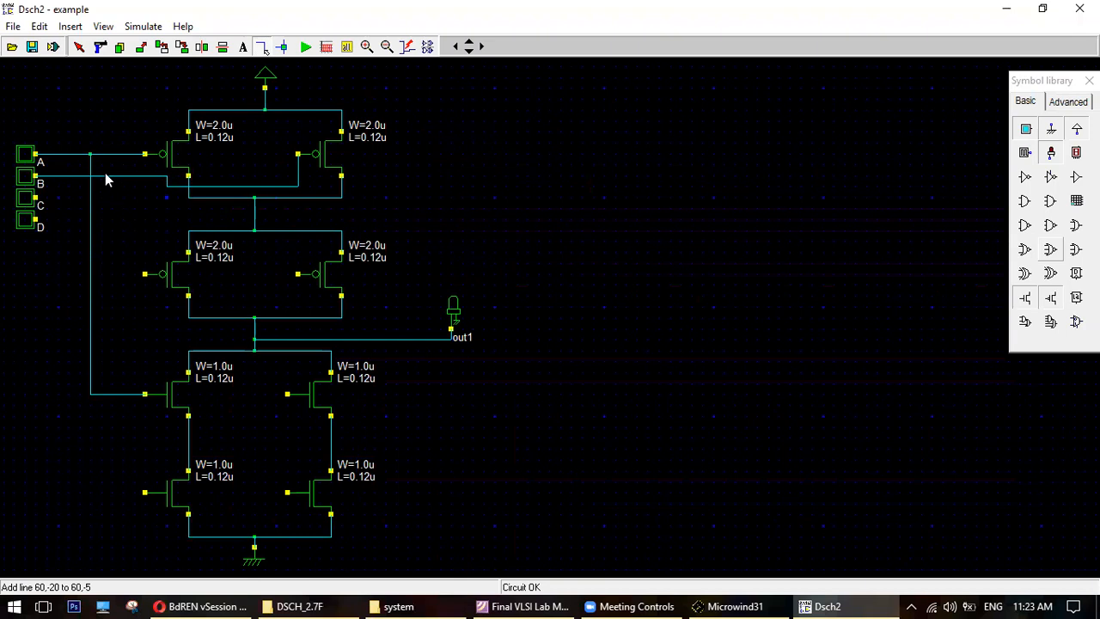
drag(105, 175, 145, 492)
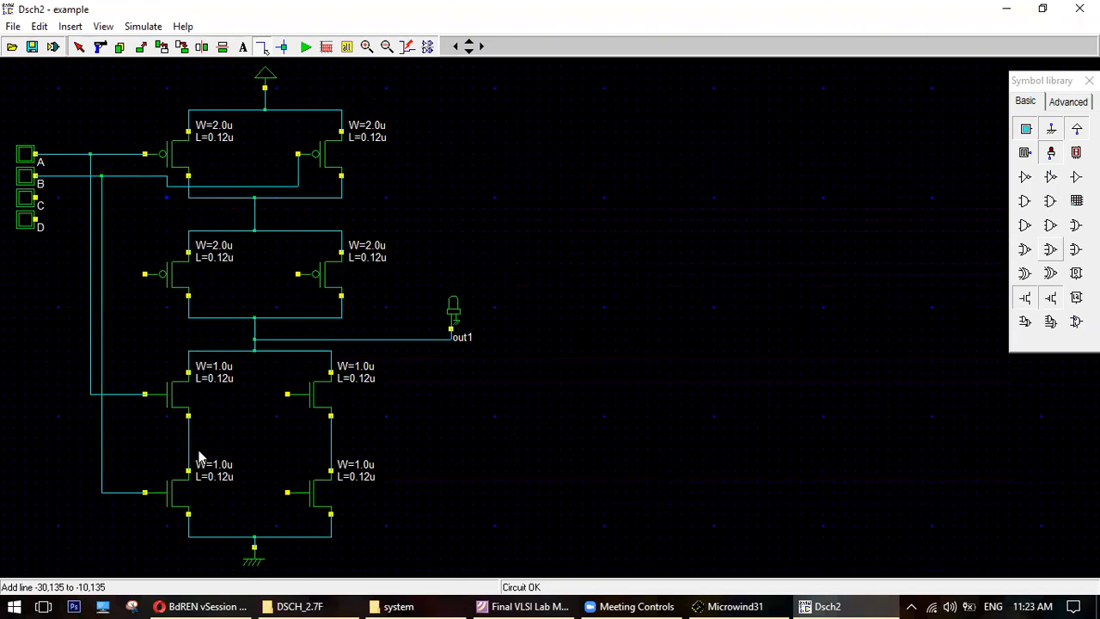
- Wire input C to the lower-left pMOS and upper-right nMOS gates, and input D to the lower-right pMOS and lower-right nMOS gates
drag(38, 198, 134, 198)
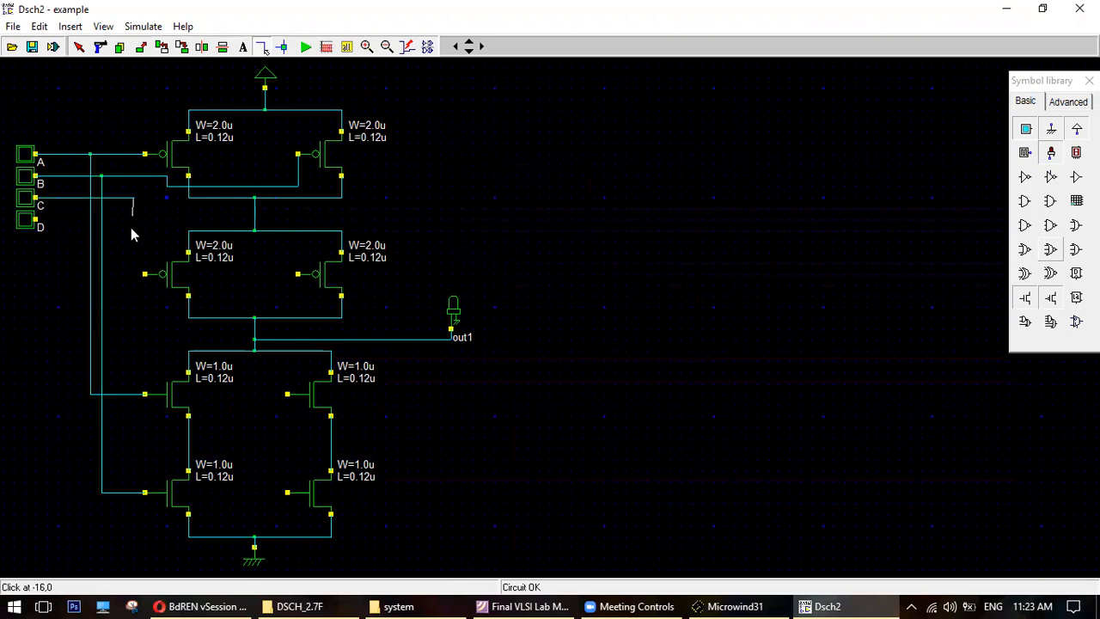
drag(130, 285, 243, 395)
drag(243, 395, 288, 394)
mouse_move(36, 220)
mouse_down()
mouse_move(233, 221)
mouse_move(241, 283)
mouse_move(297, 274)
mouse_up()
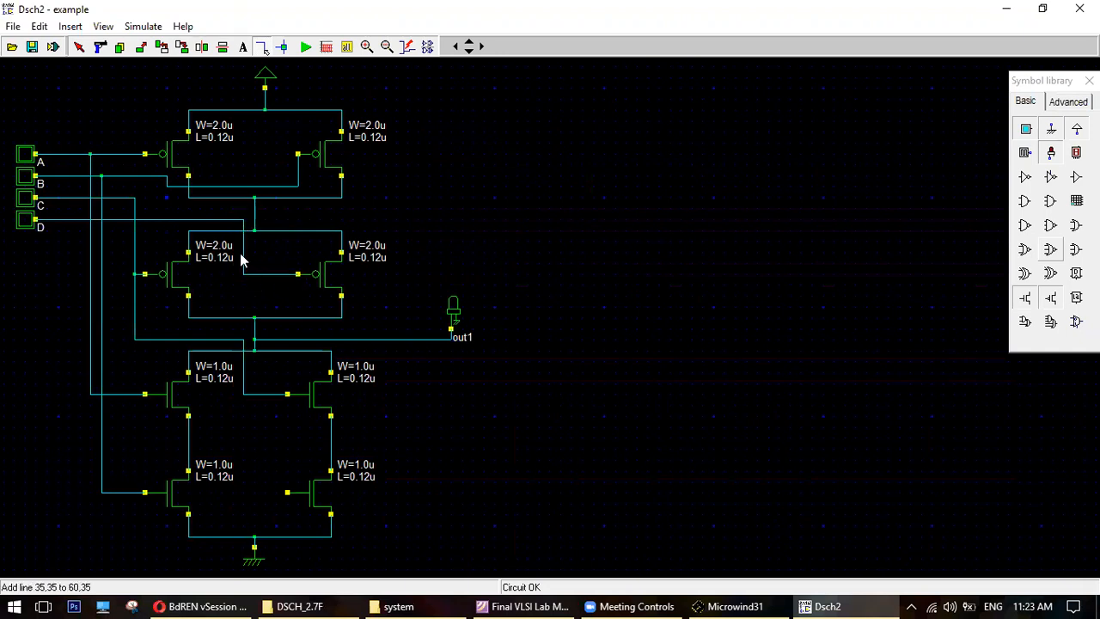
mouse_move(267, 274)
mouse_down()
mouse_move(269, 503)
mouse_move(291, 494)
mouse_up()
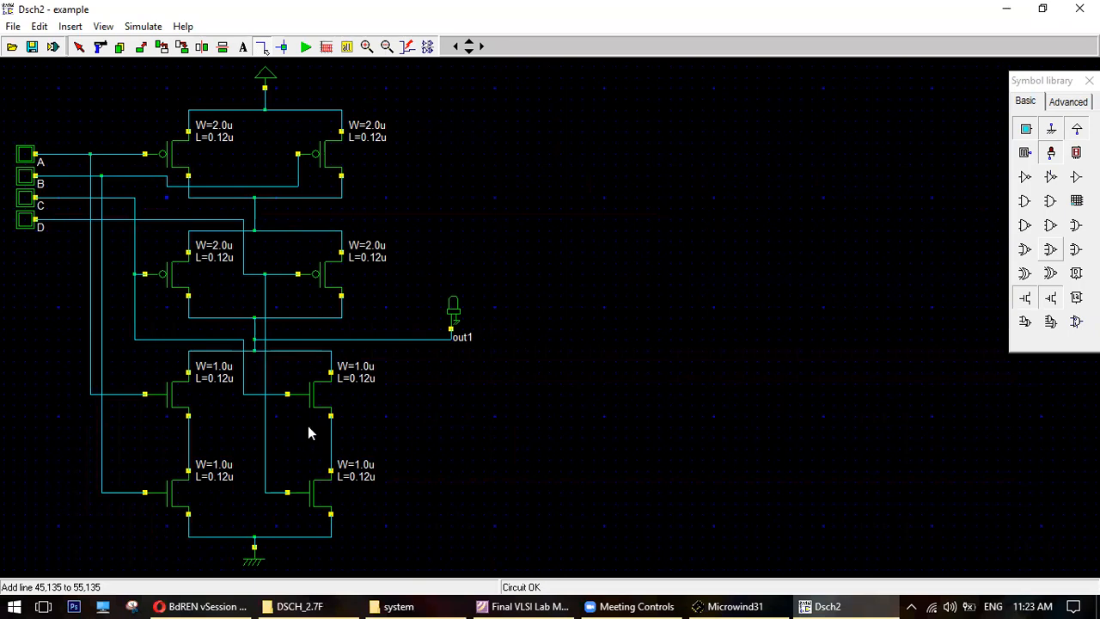
- Rename the output LED's pin as Y
double_click(453, 311)
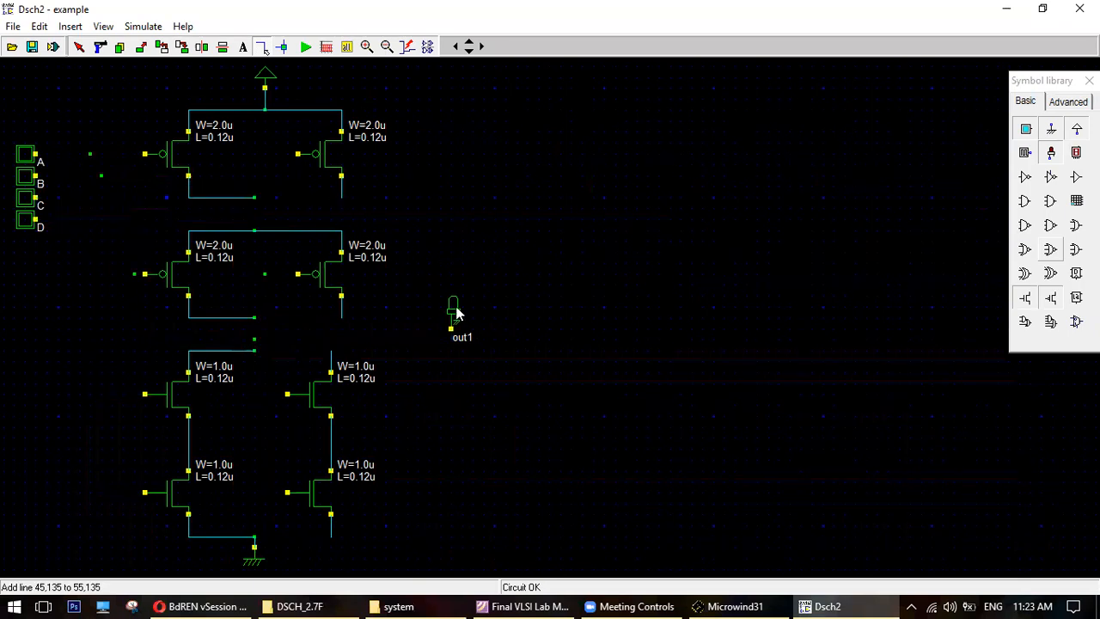
drag(418, 197, 288, 202)
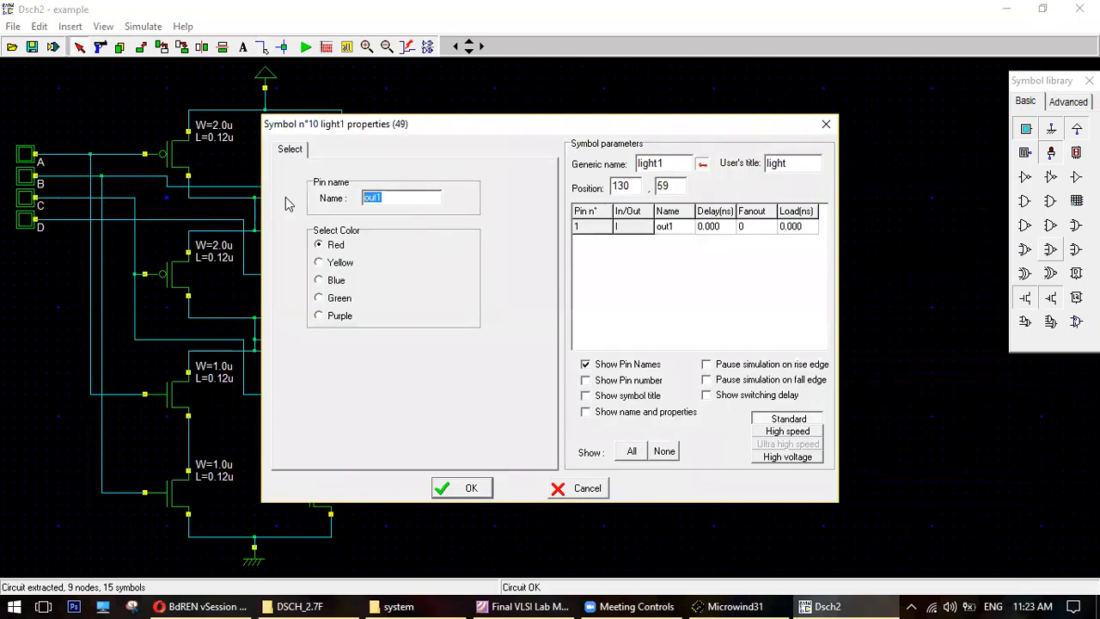
text(Y)
key(Return)
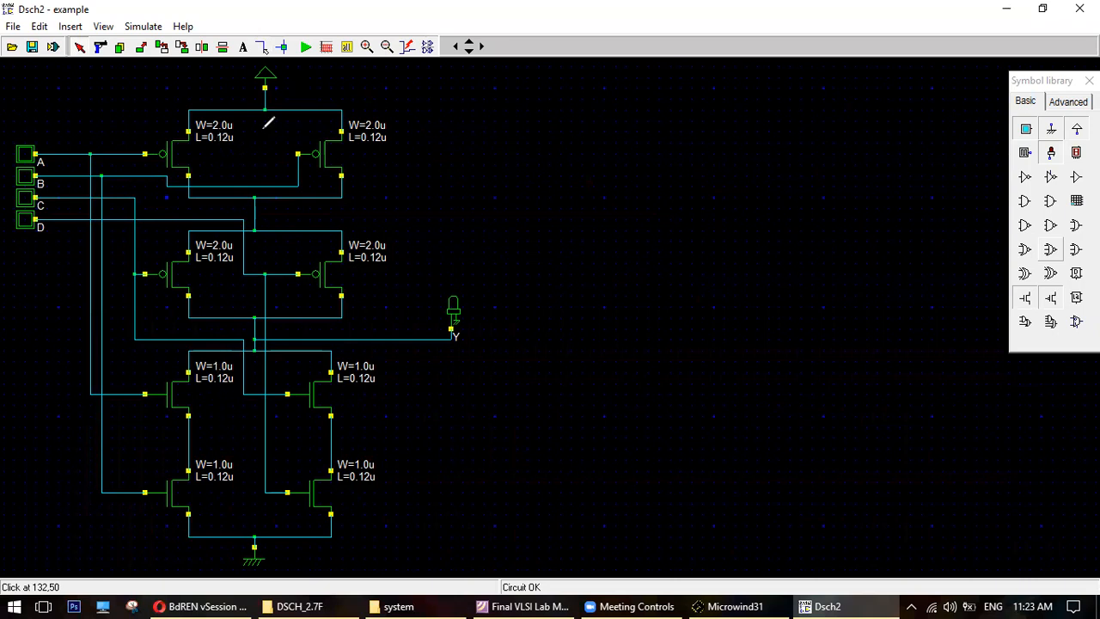
mouse_move(220, 353)
mouse_down()
mouse_move(183, 371)
mouse_move(234, 389)
mouse_move(244, 359)
mouse_up()
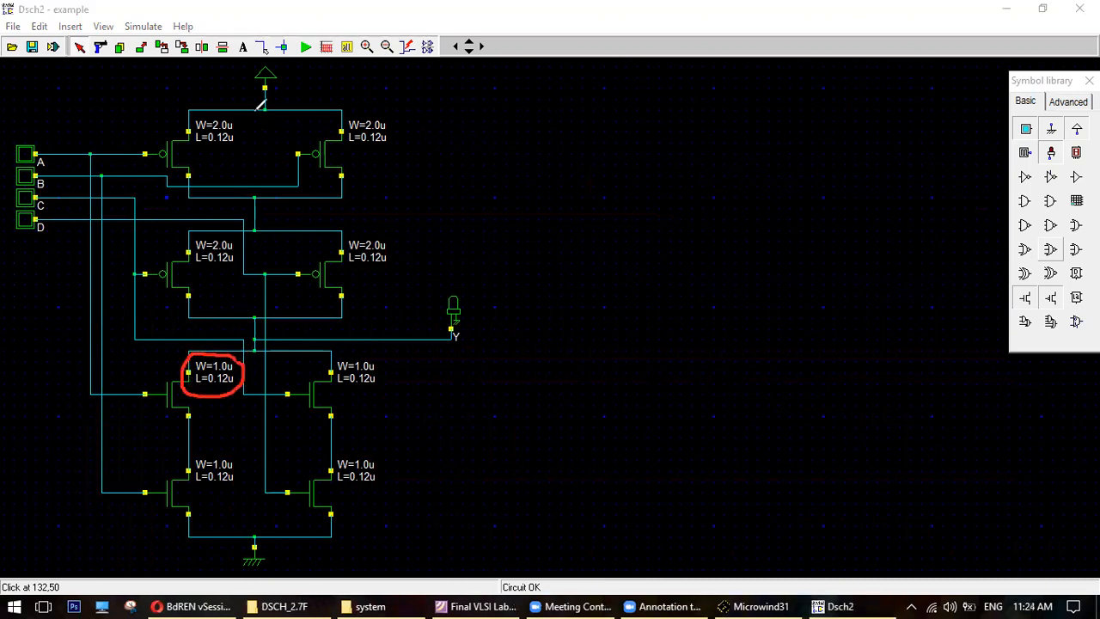
mouse_move(246, 120)
mouse_down()
mouse_move(210, 105)
mouse_move(181, 116)
mouse_move(249, 147)
mouse_move(247, 125)
mouse_up()
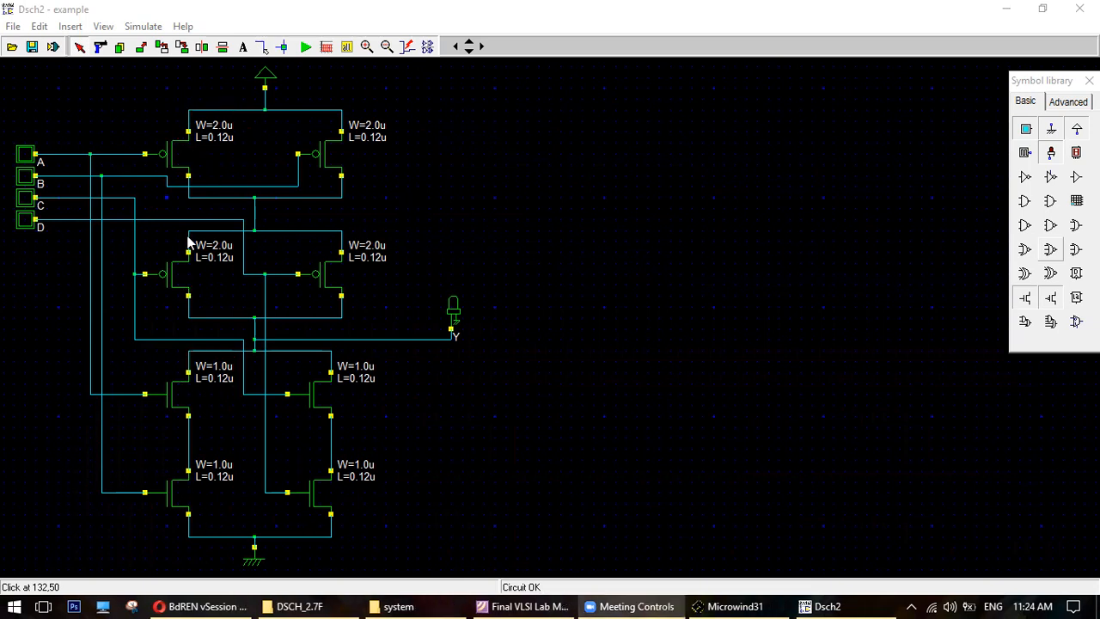
- Set the channel width of both nMOS transistors in the left column to 2.0u
double_click(178, 395)
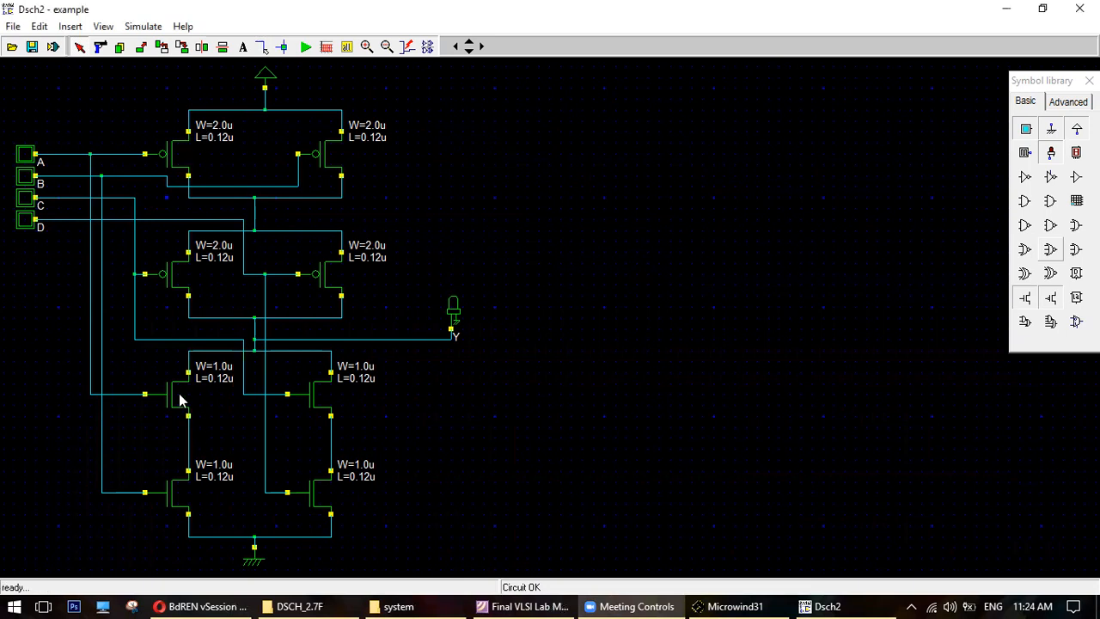
click(408, 210)
key(BackSpace)
text(2)
key(Return)
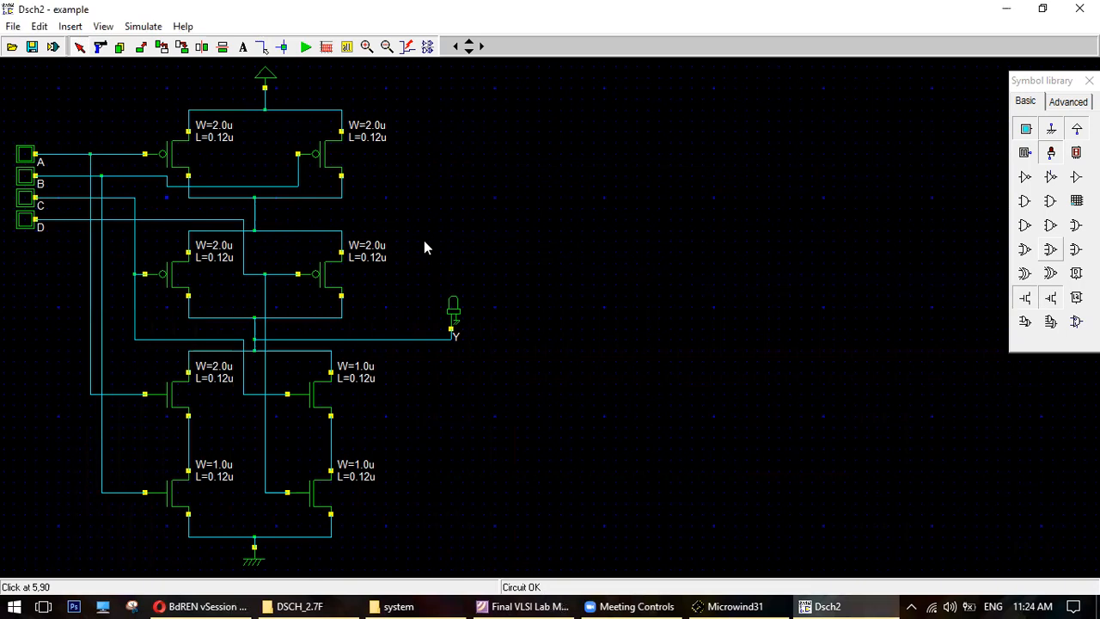
double_click(171, 503)
click(410, 210)
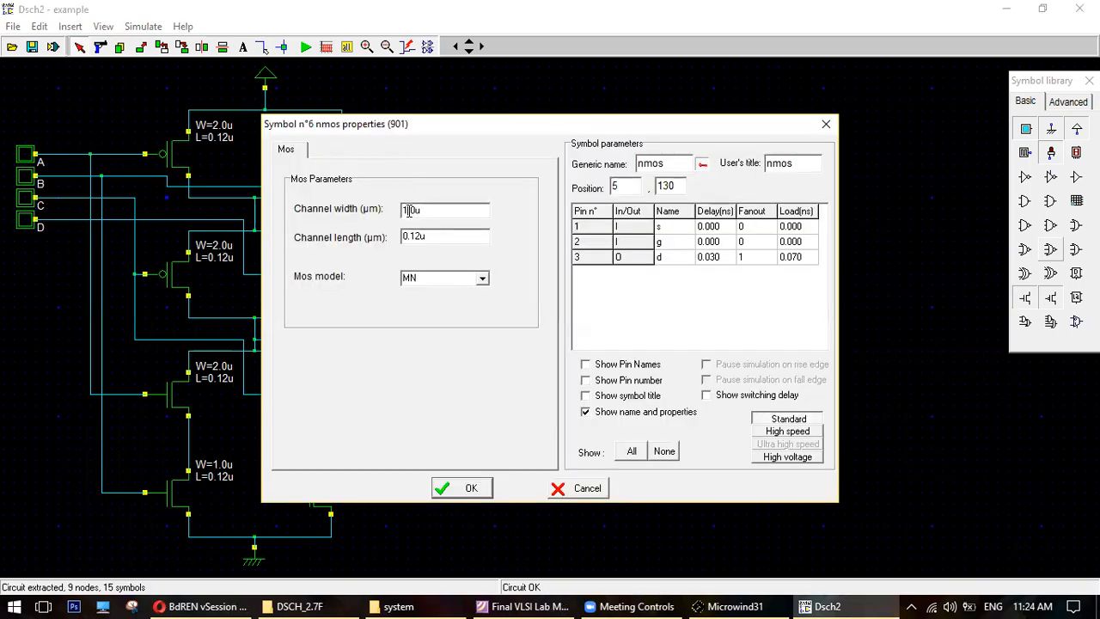
key(BackSpace)
text(2)
key(Return)
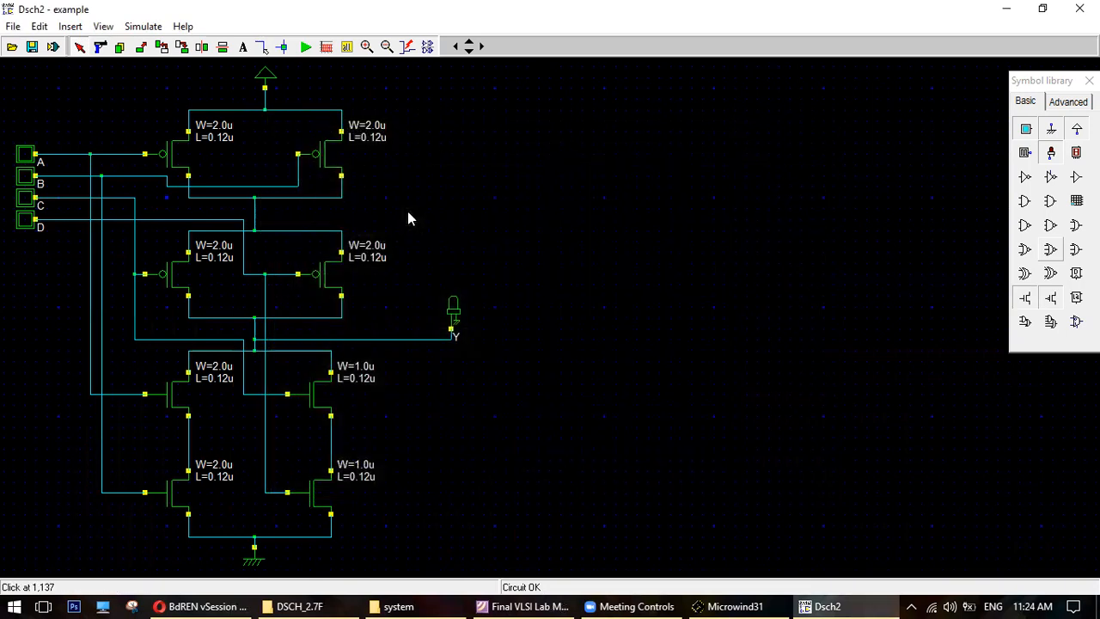
- Set the channel width of both nMOS transistors in the right column to 2.0u
double_click(325, 393)
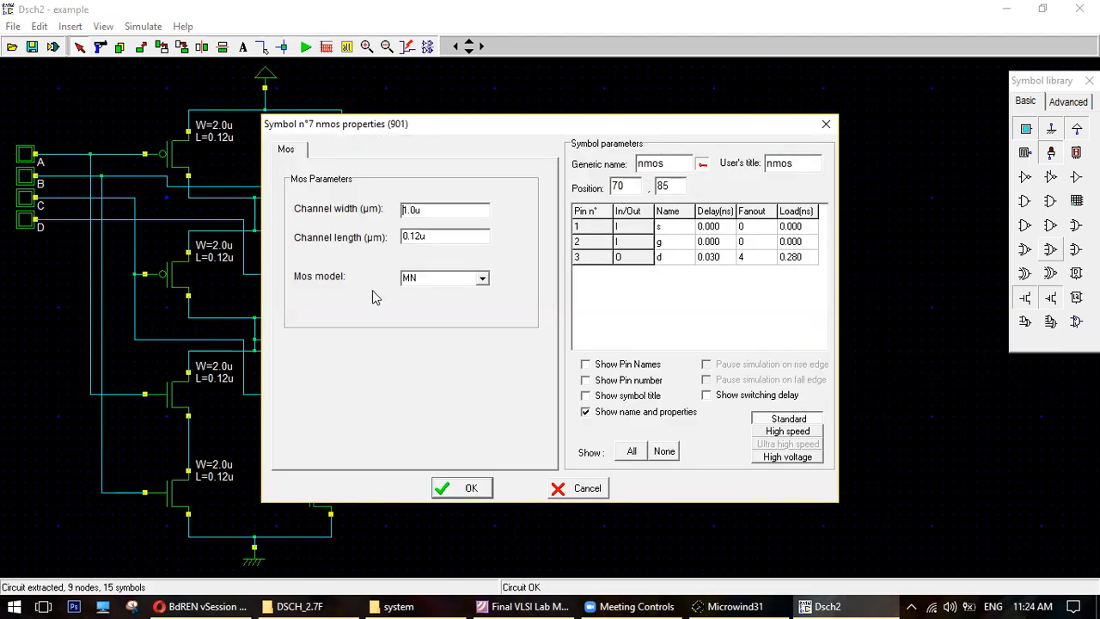
click(399, 212)
key(BackSpace)
text(2)
key(Return)
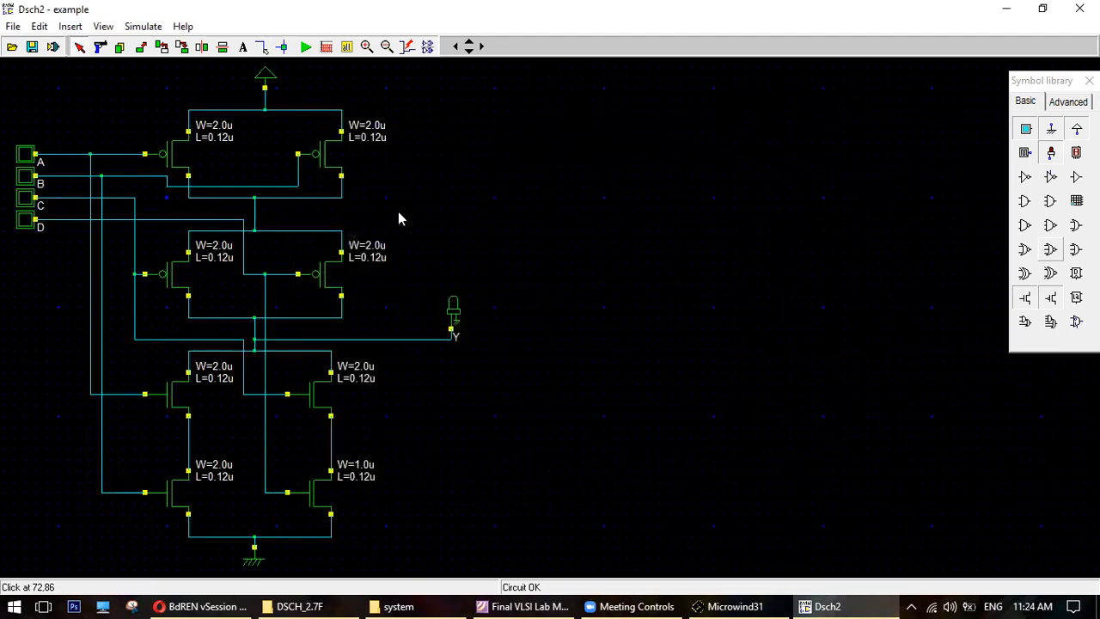
double_click(318, 503)
key(Delete)
text(2.0u)
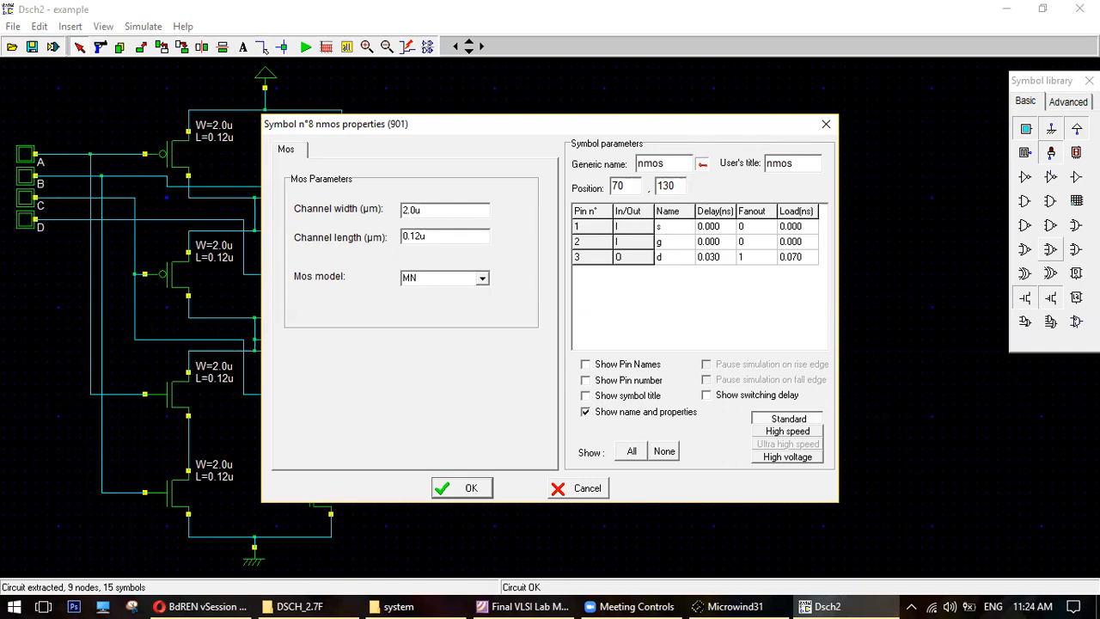
key(Return)
- Set the channel width of both pMOS transistors in the left column to 4.0u
double_click(182, 158)
key(Delete)
key(BackSpace)
text(4.)
key(Return)
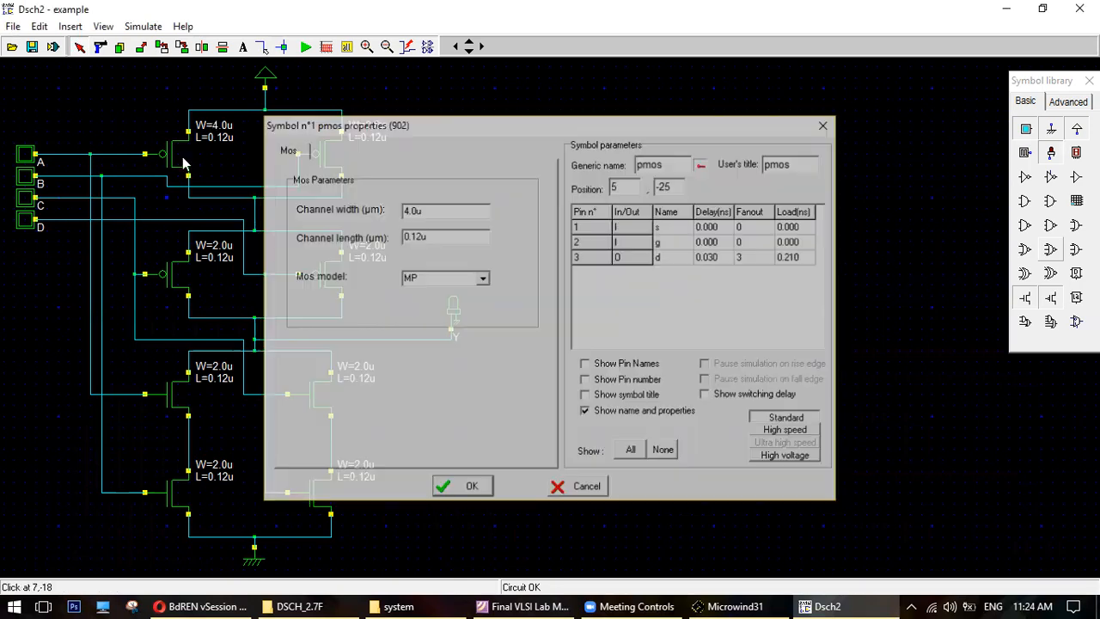
double_click(178, 287)
key(Delete)
text(4.0u)
key(Return)
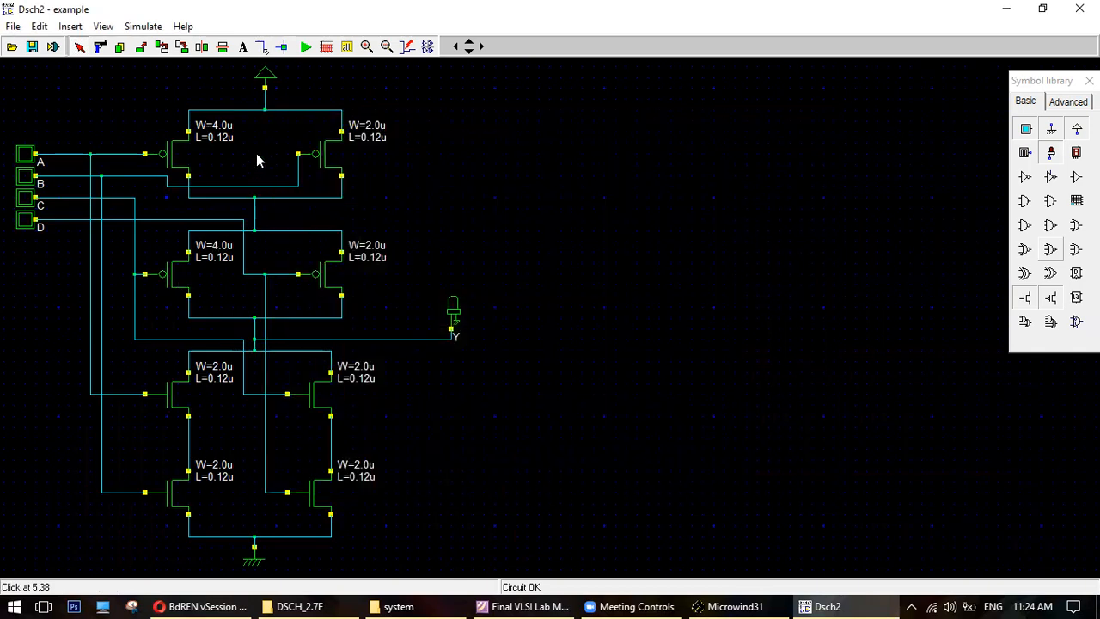
- Set the channel width of both pMOS transistors in the right column to 4.0u
double_click(327, 152)
key(Delete)
text(4.0u)
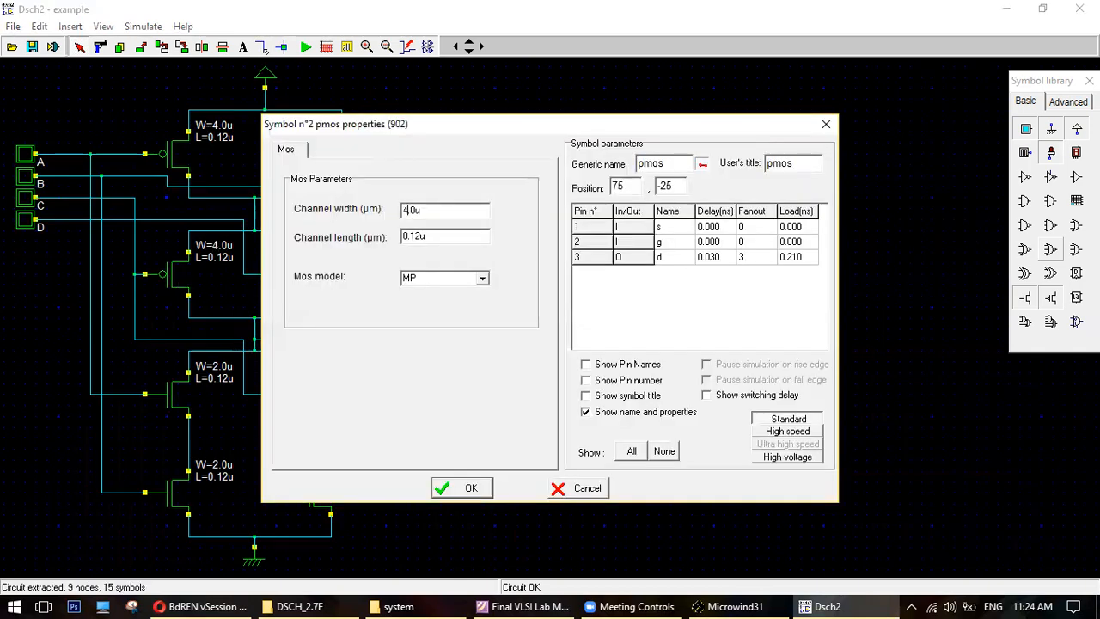
key(Return)
double_click(338, 282)
key(Delete)
text(4)
key(Return)
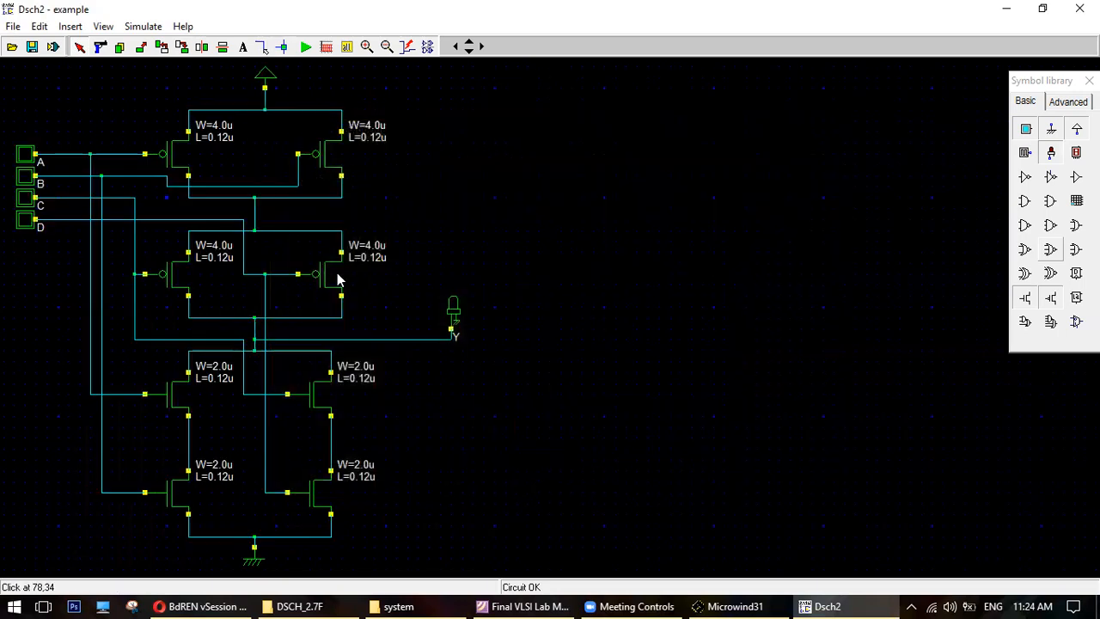
- Simulate the circuit, switch inputs A, B and C on to check output Y, and stop the simulation
click(307, 47)
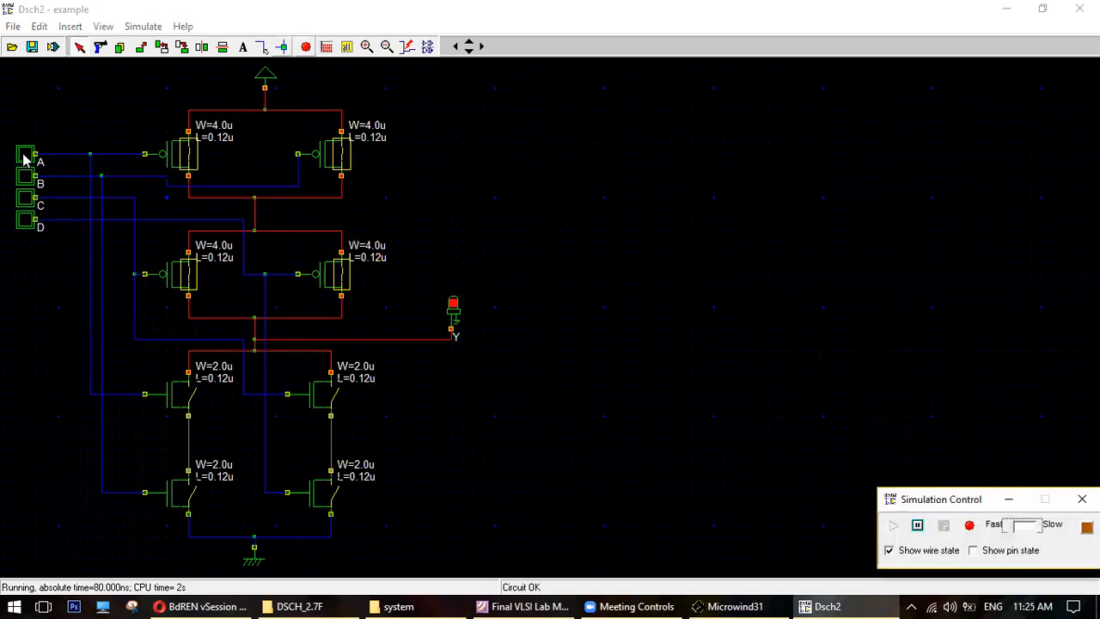
click(25, 155)
click(25, 176)
click(25, 198)
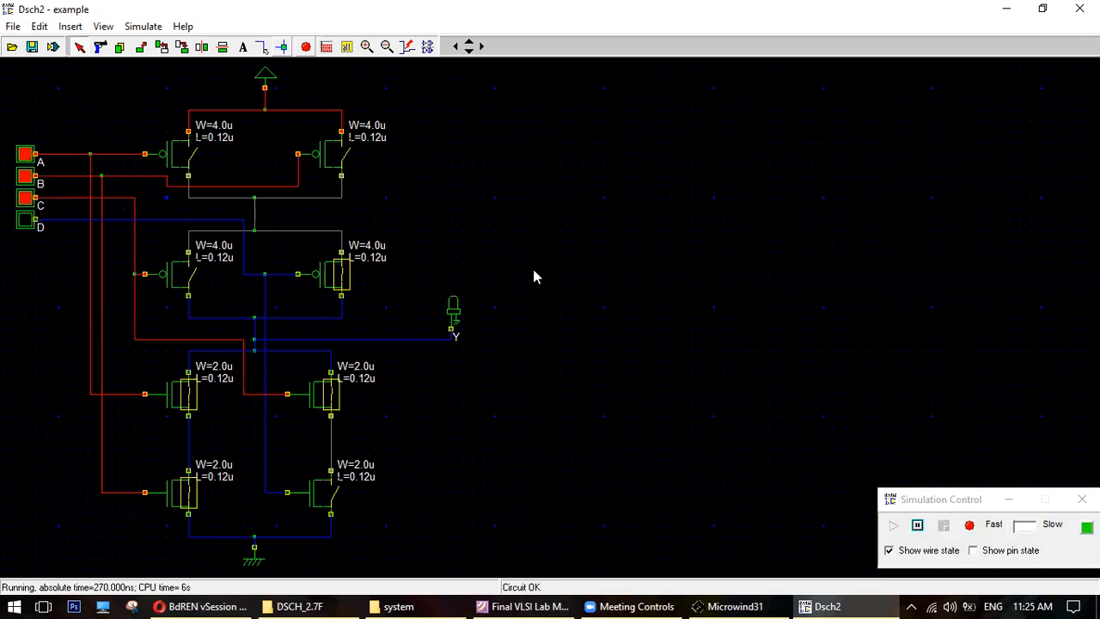
click(311, 49)
- Save the schematic as ABCD in the DSCH_2.7F folder
click(9, 29)
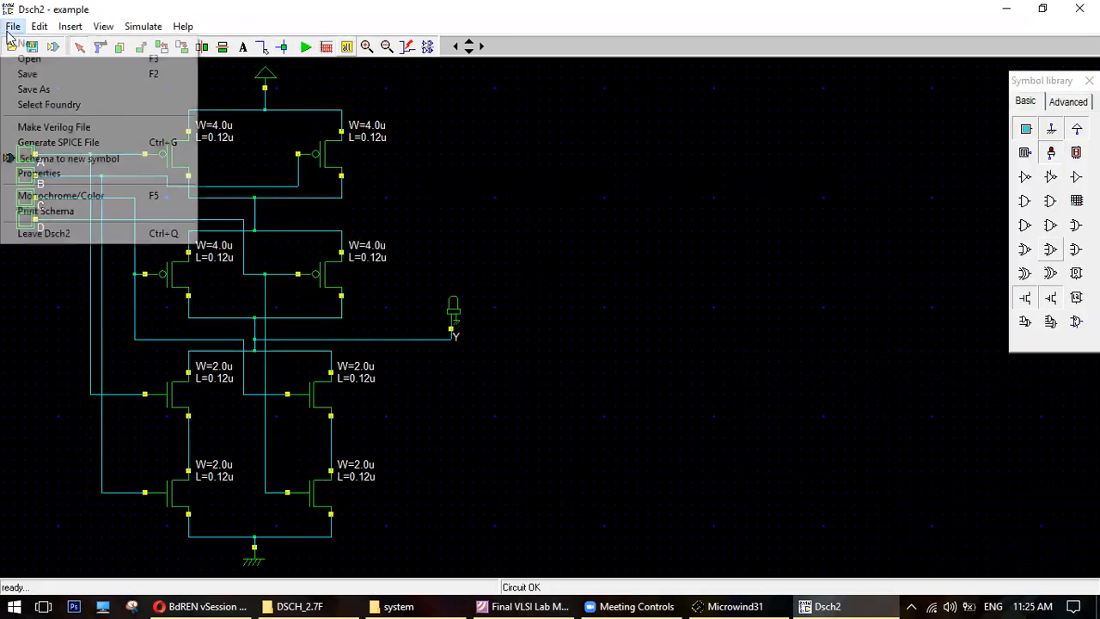
click(33, 90)
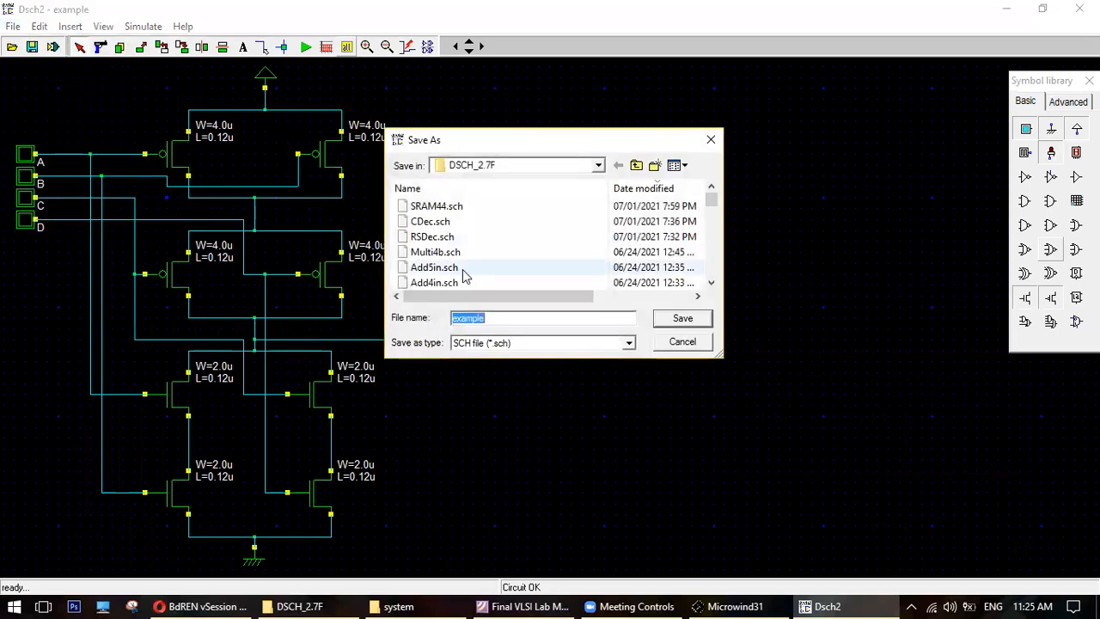
text(ABCD)
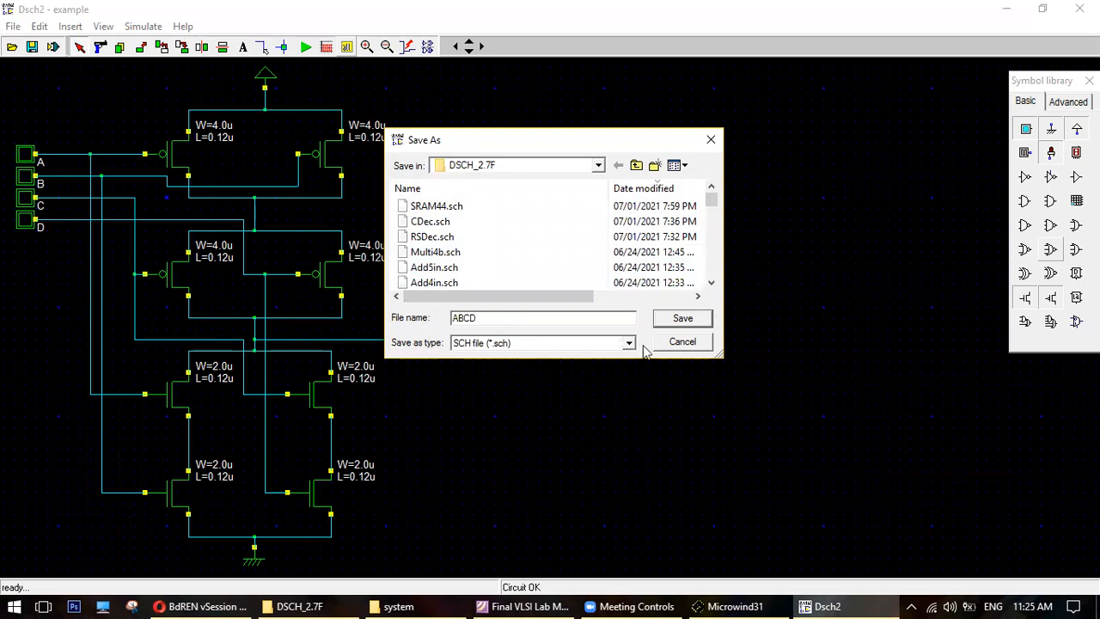
click(683, 322)
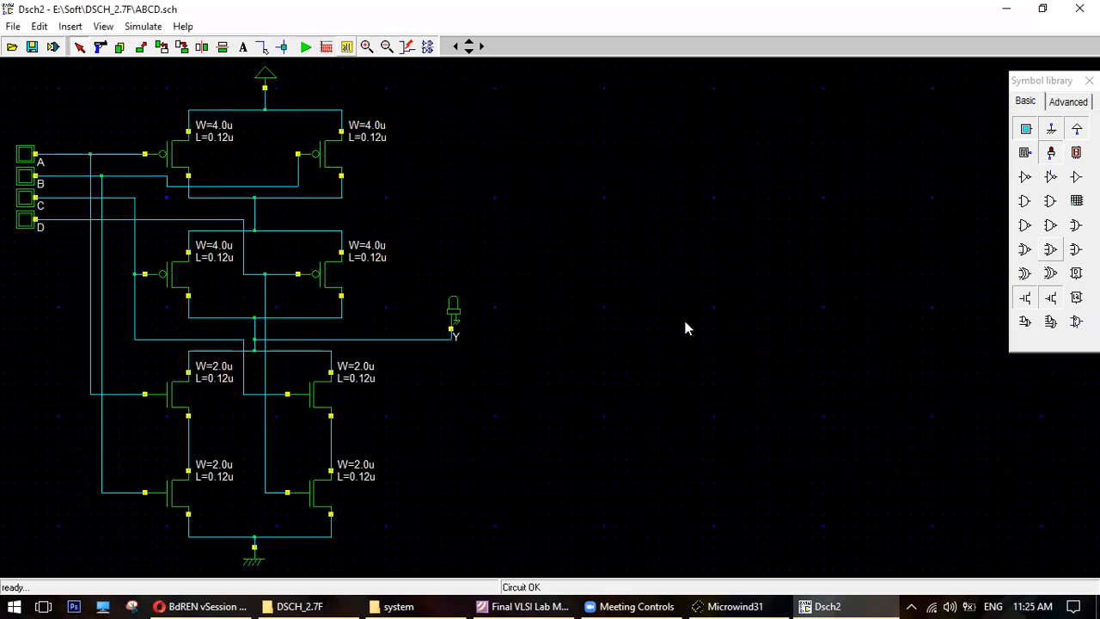
- Generate the Verilog file for the ABCD schematic and review its transistor list and simulation parameters
click(13, 27)
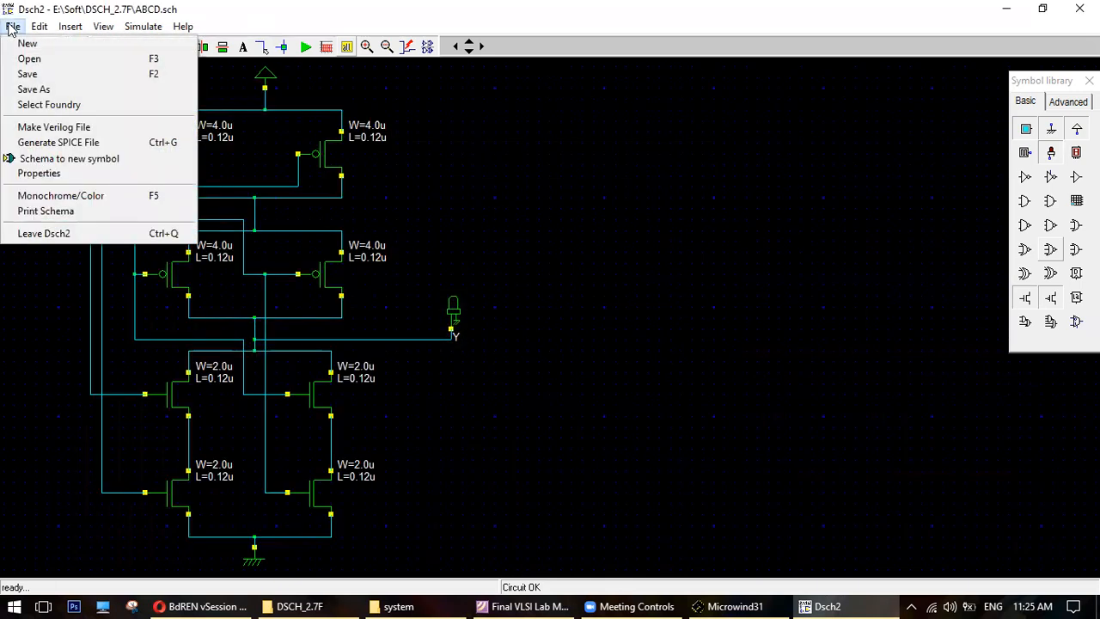
click(58, 131)
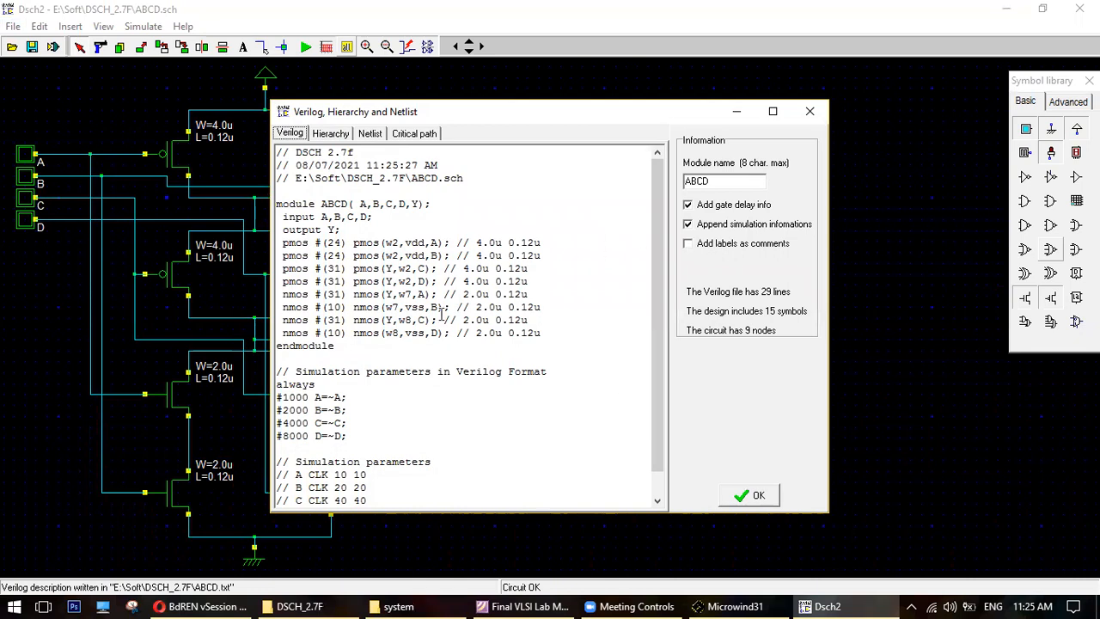
scroll(441, 313, down, 1)
drag(663, 335, 651, 398)
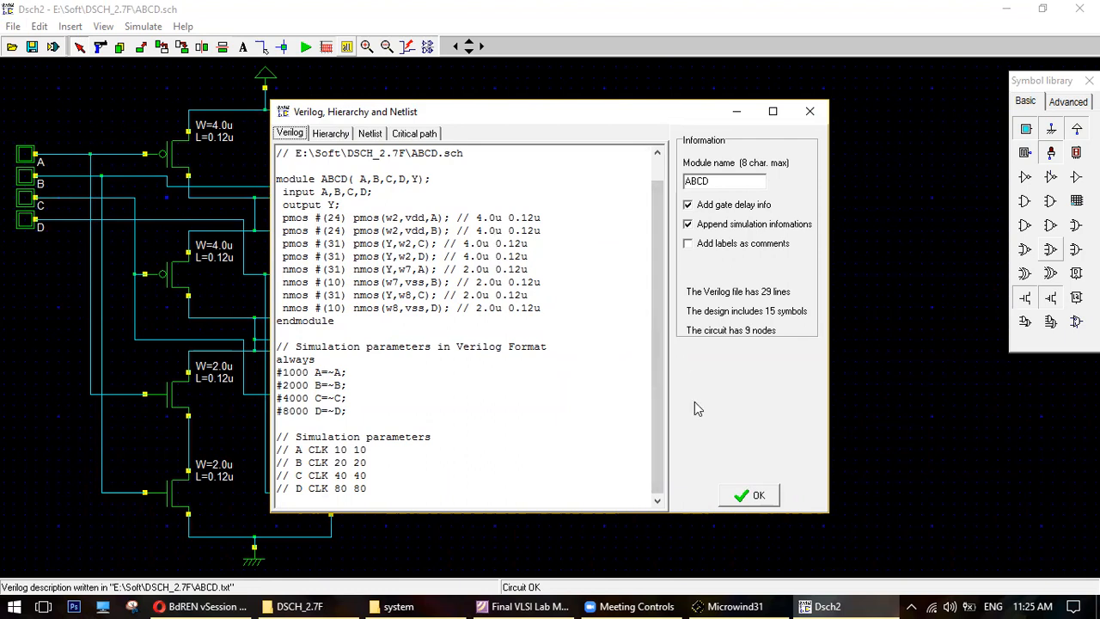
click(749, 503)
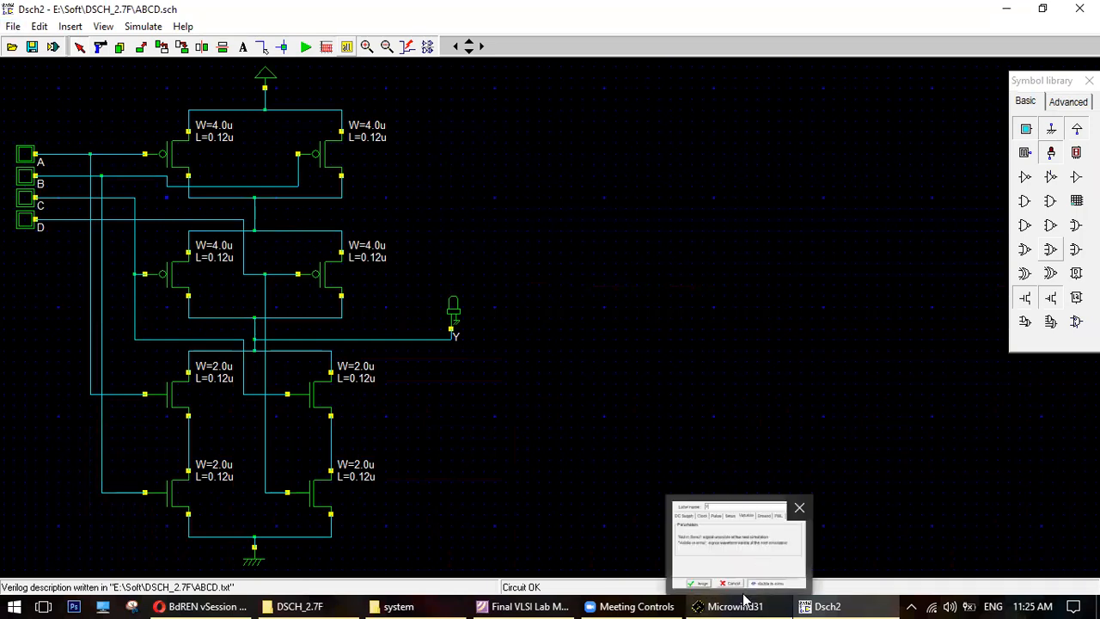
- Switch to Microwind and start a new, empty layout without saving the existing one
click(744, 603)
click(14, 26)
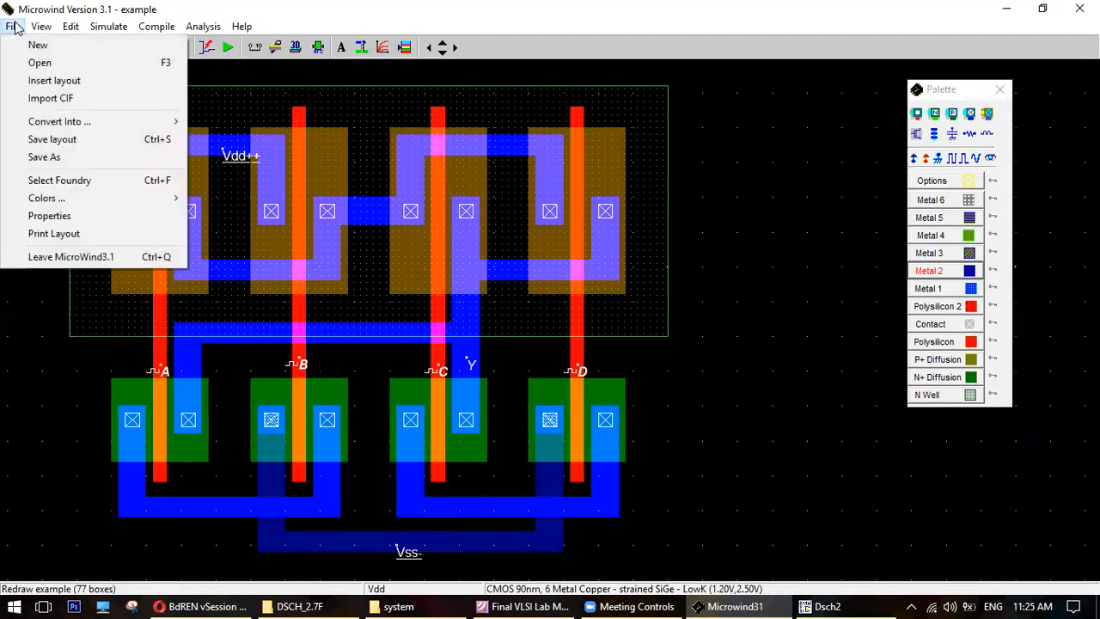
click(26, 51)
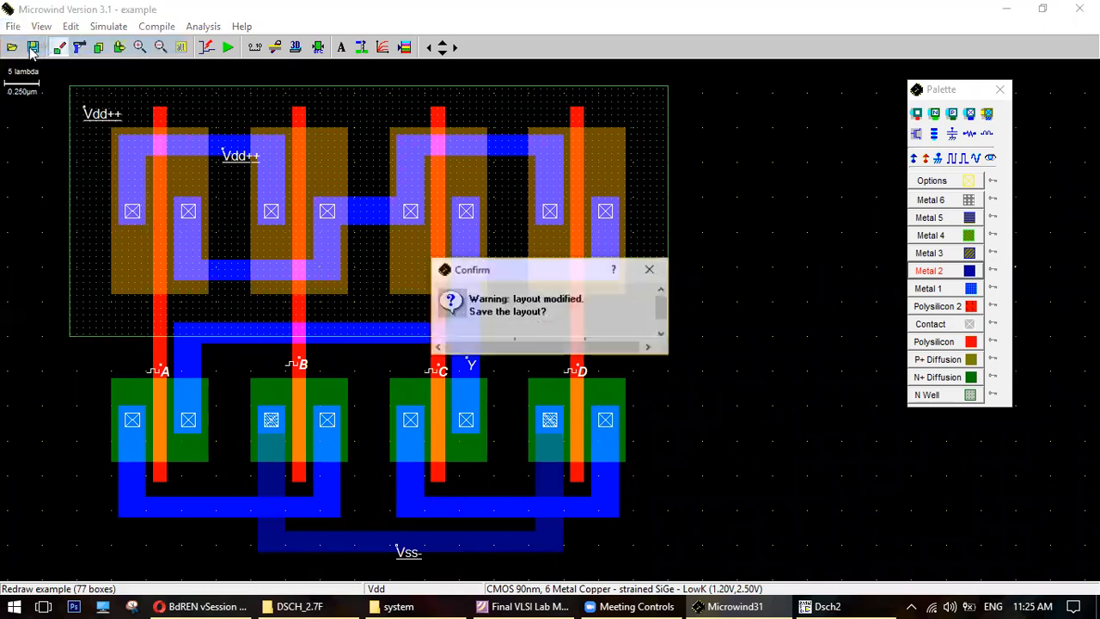
drag(668, 354, 664, 339)
click(662, 335)
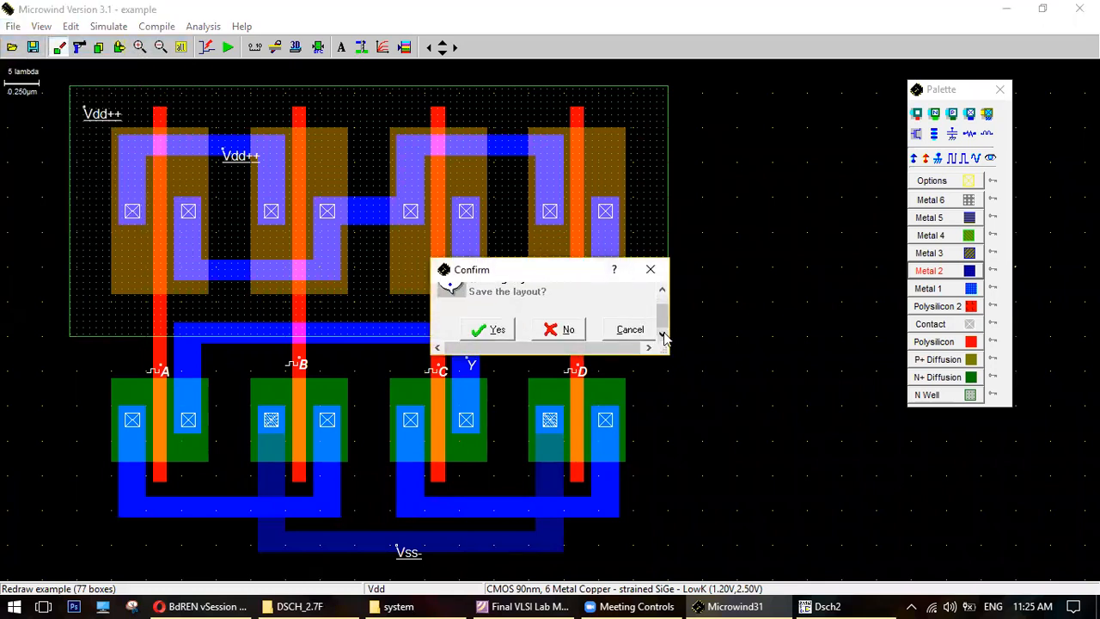
click(557, 331)
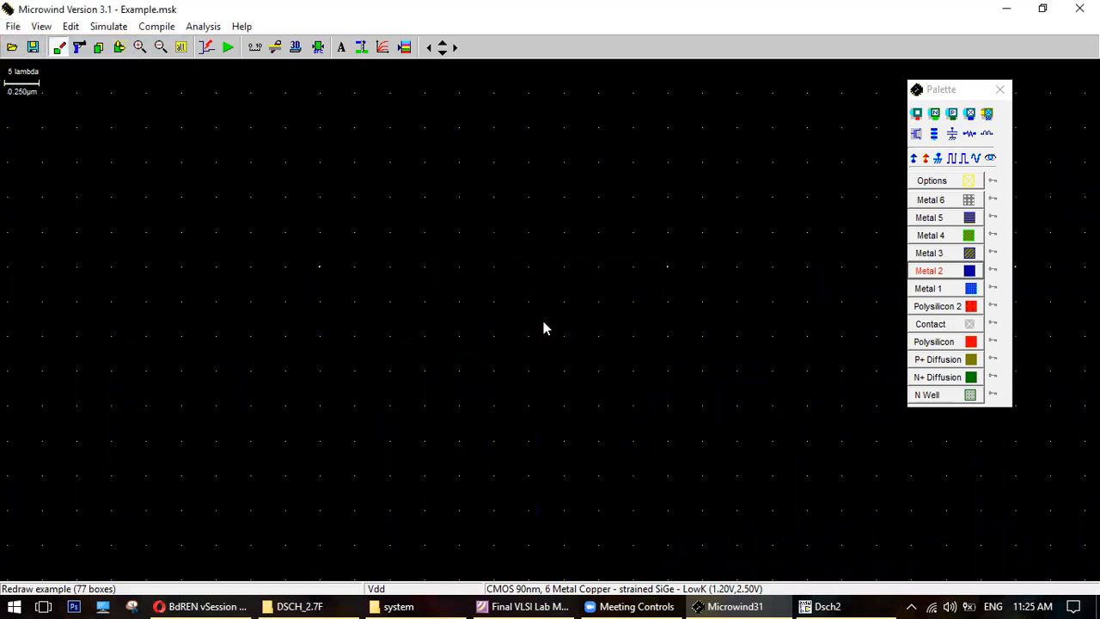
click(13, 26)
mouse_move(86, 30)
mouse_move(155, 35)
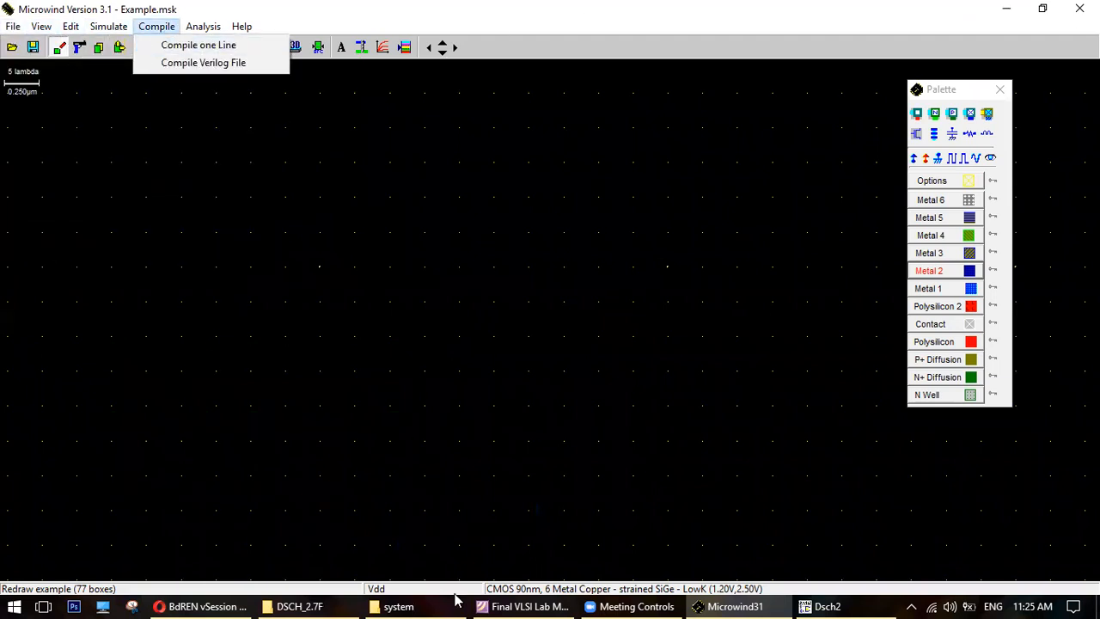
click(632, 606)
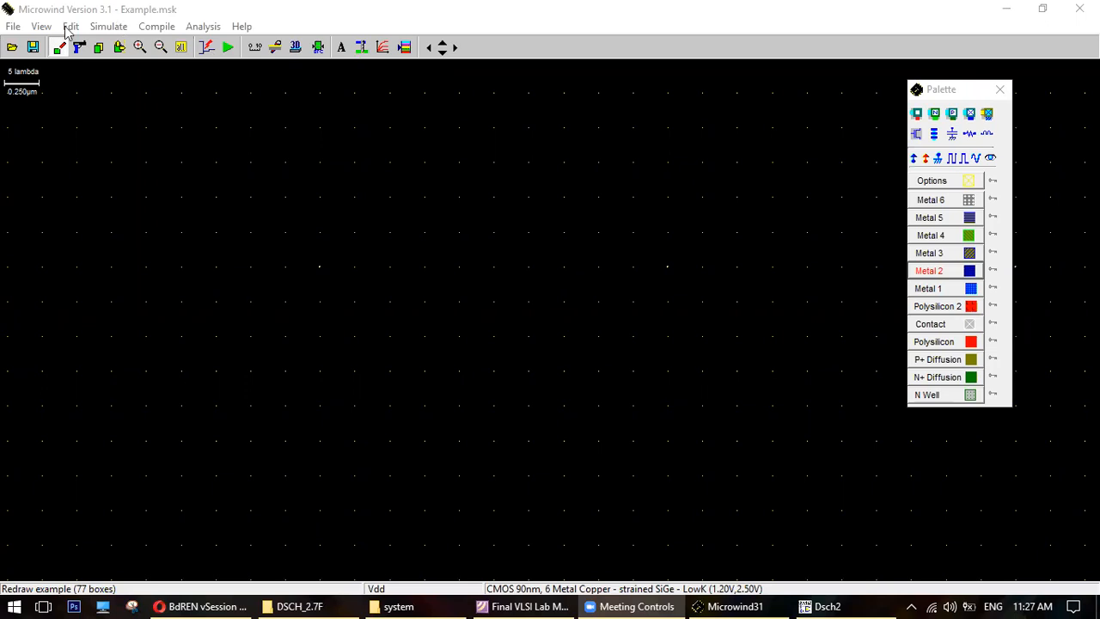
- Start compiling a Verilog file and browse to the DSCH_2.7F folder inside Soft on drive E
click(159, 28)
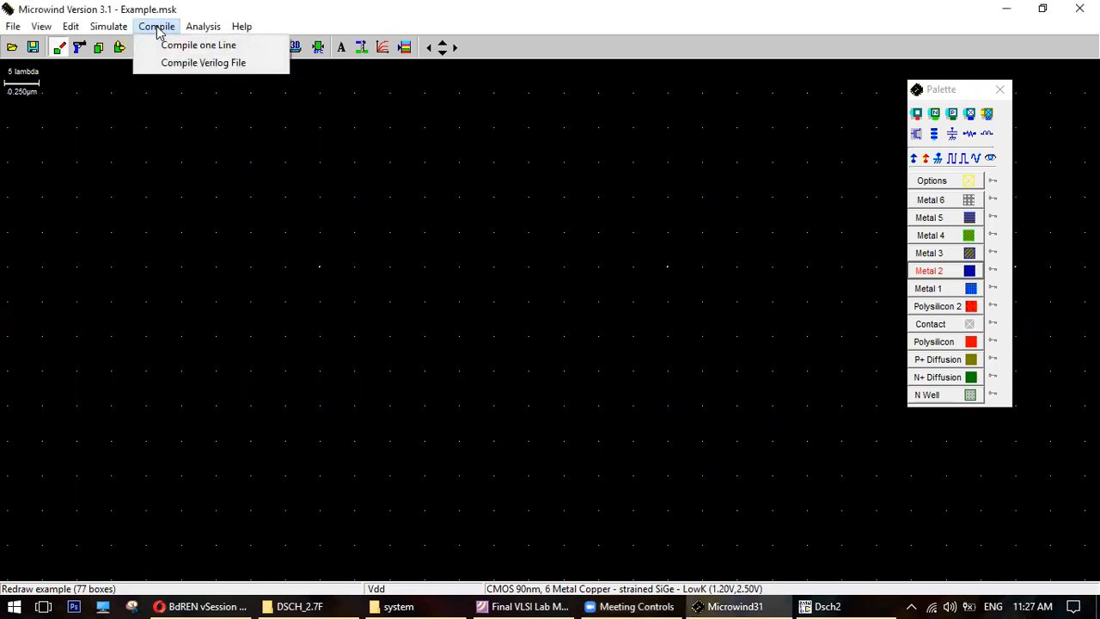
click(210, 64)
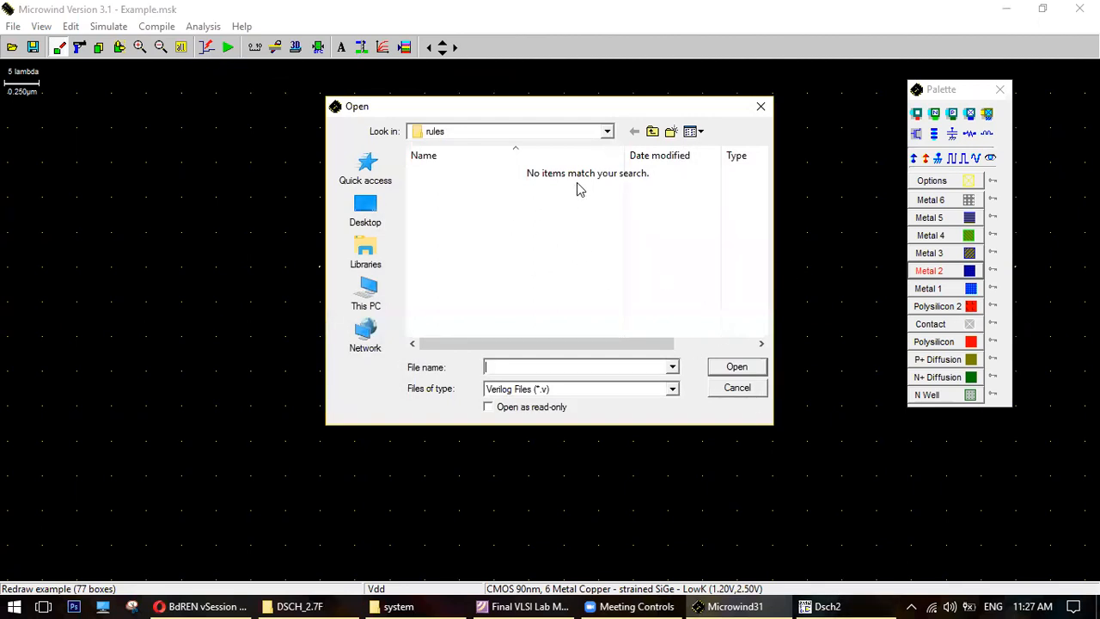
click(606, 131)
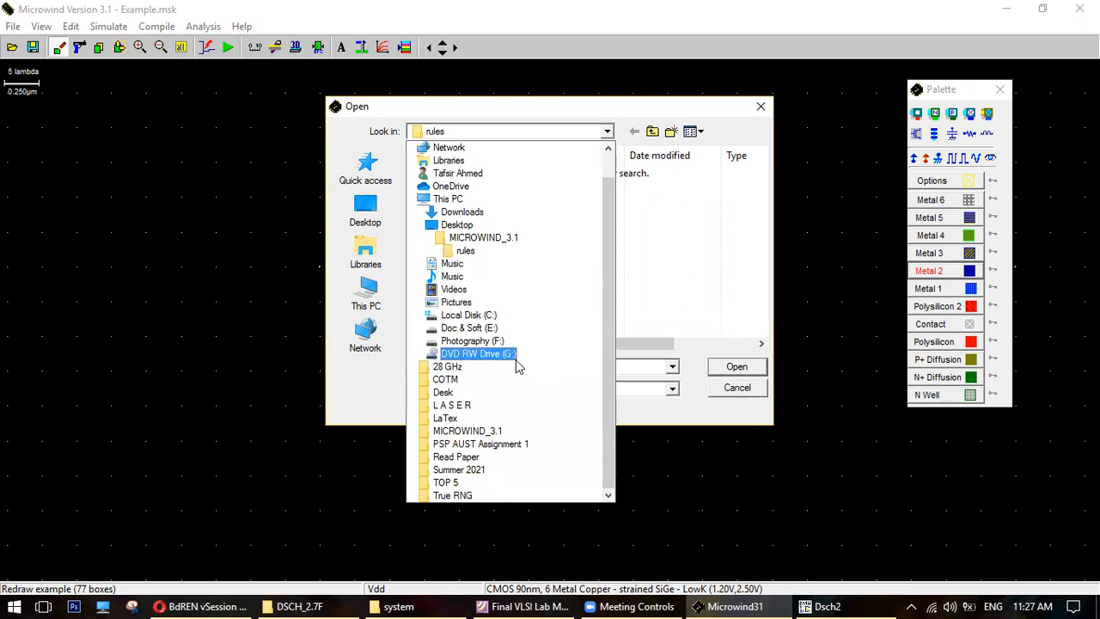
click(469, 327)
scroll(453, 288, down, 3)
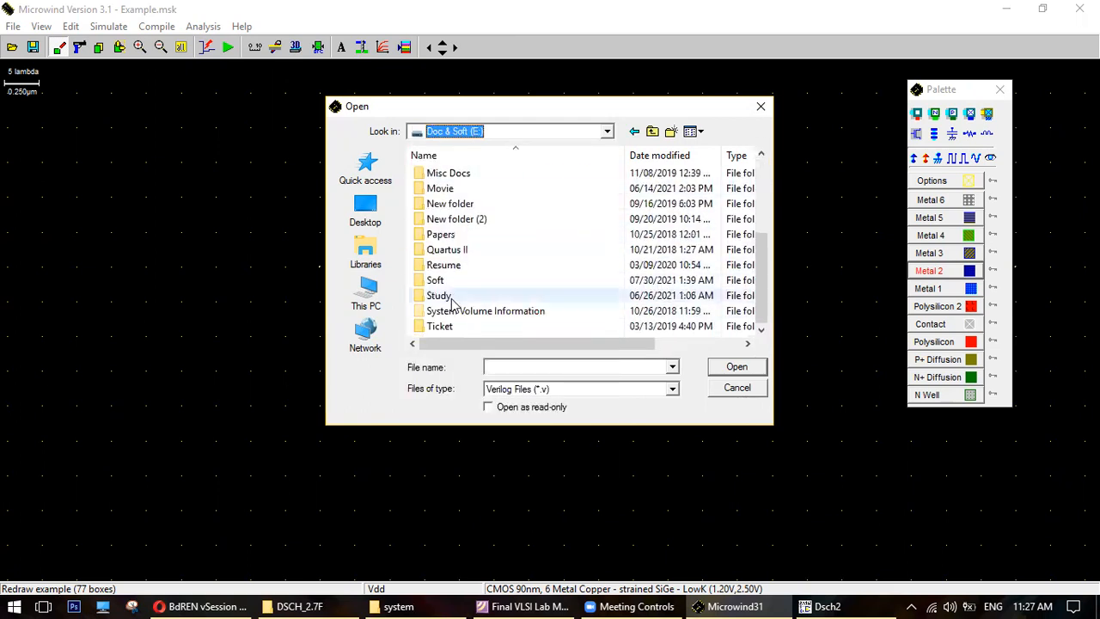
double_click(448, 279)
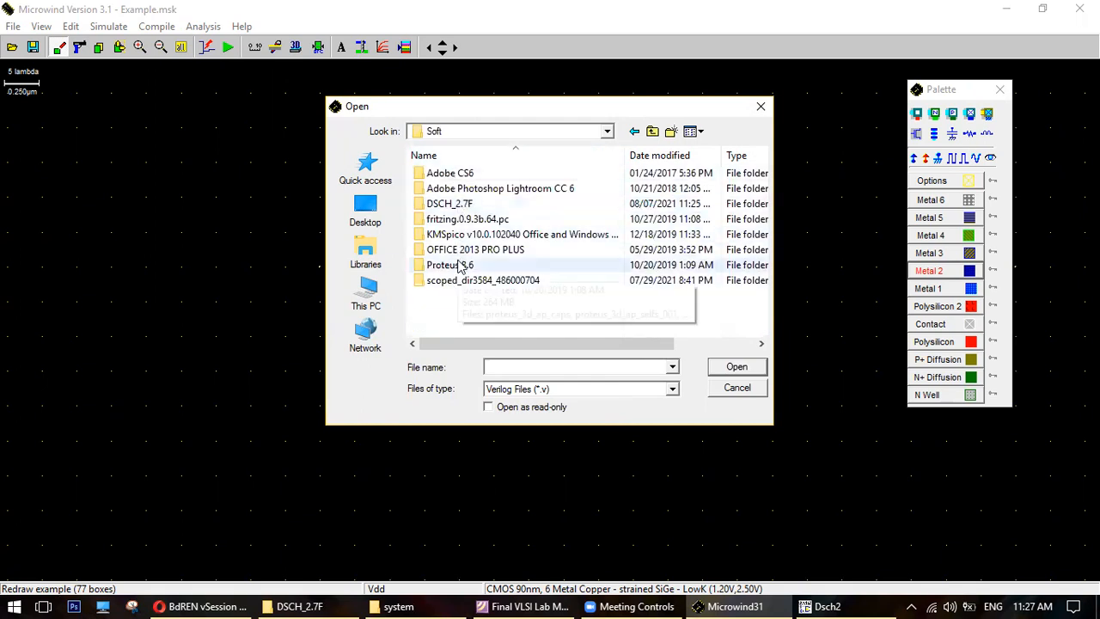
double_click(457, 203)
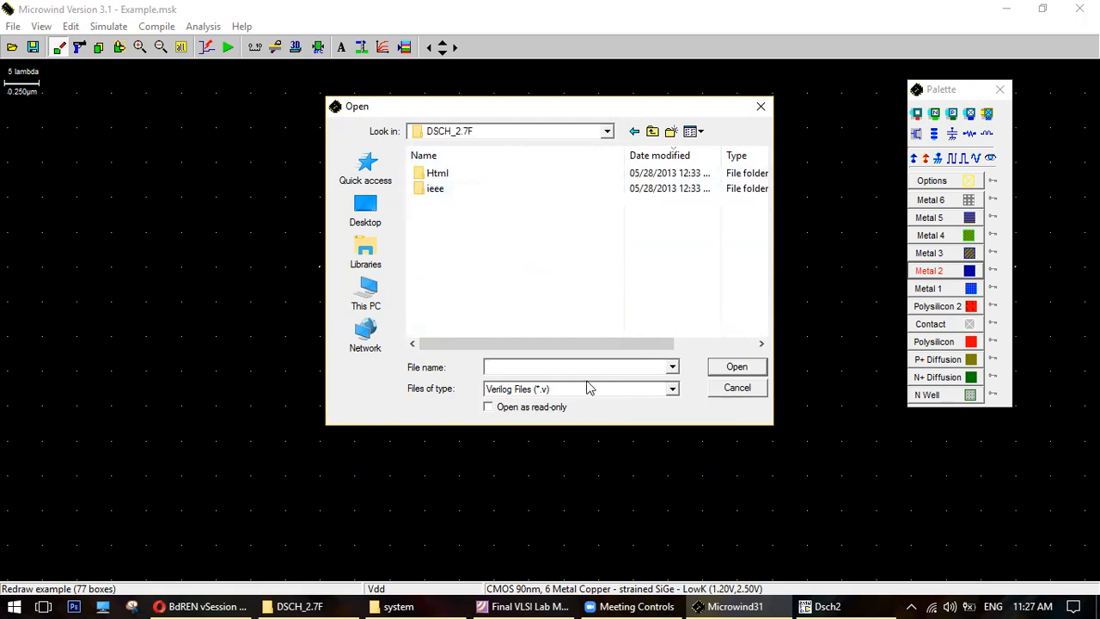
- Filter the file list to text files (*.txt) and load the ABCD Verilog description
click(516, 389)
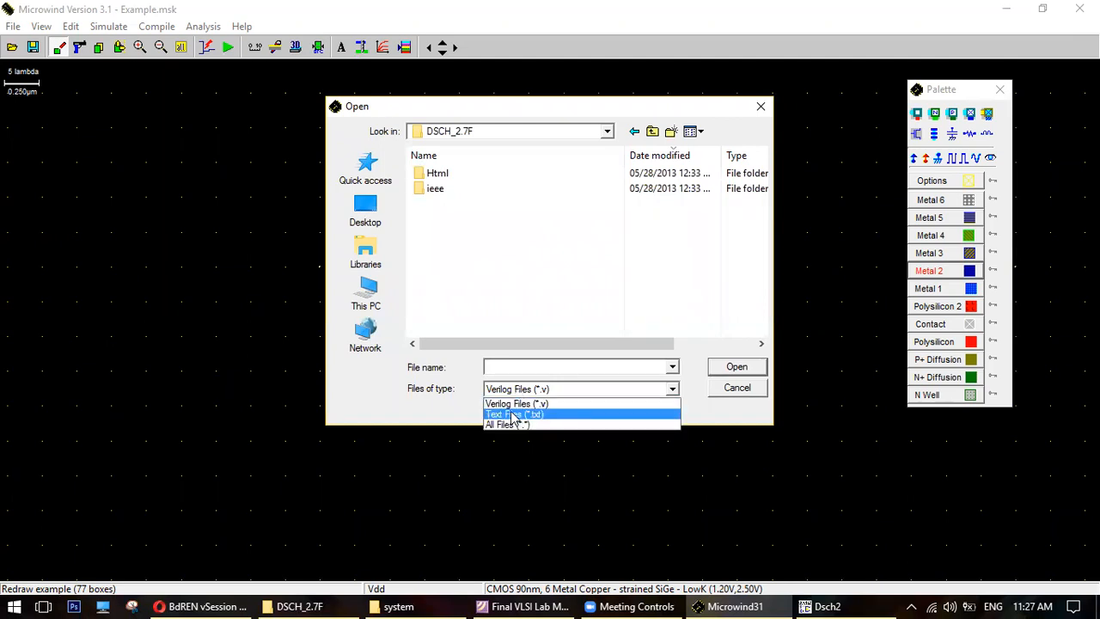
click(530, 416)
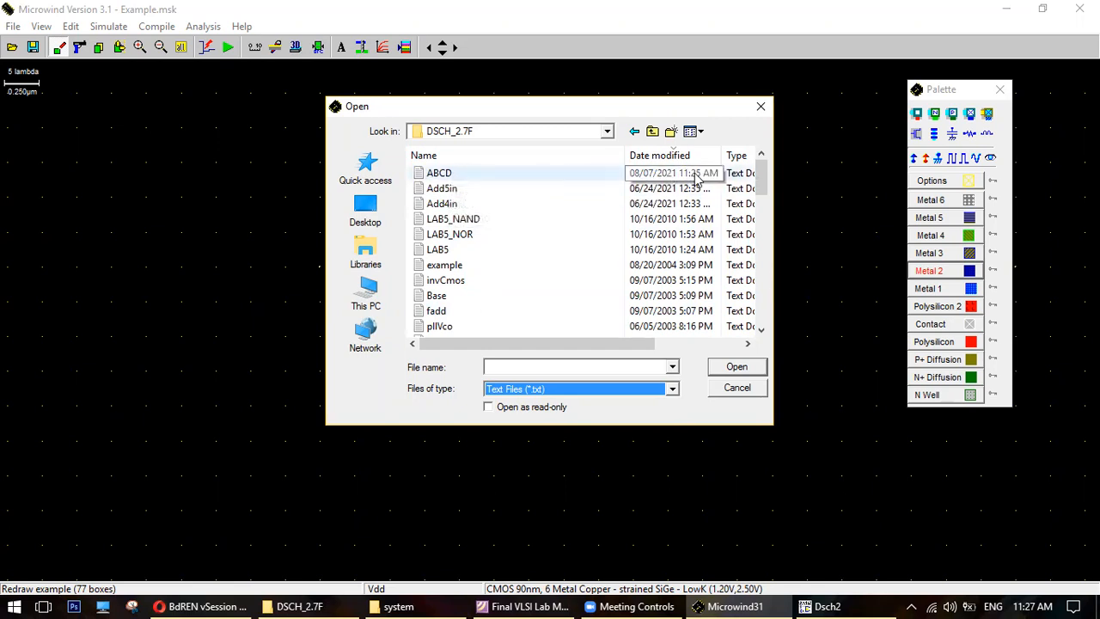
click(455, 174)
click(729, 368)
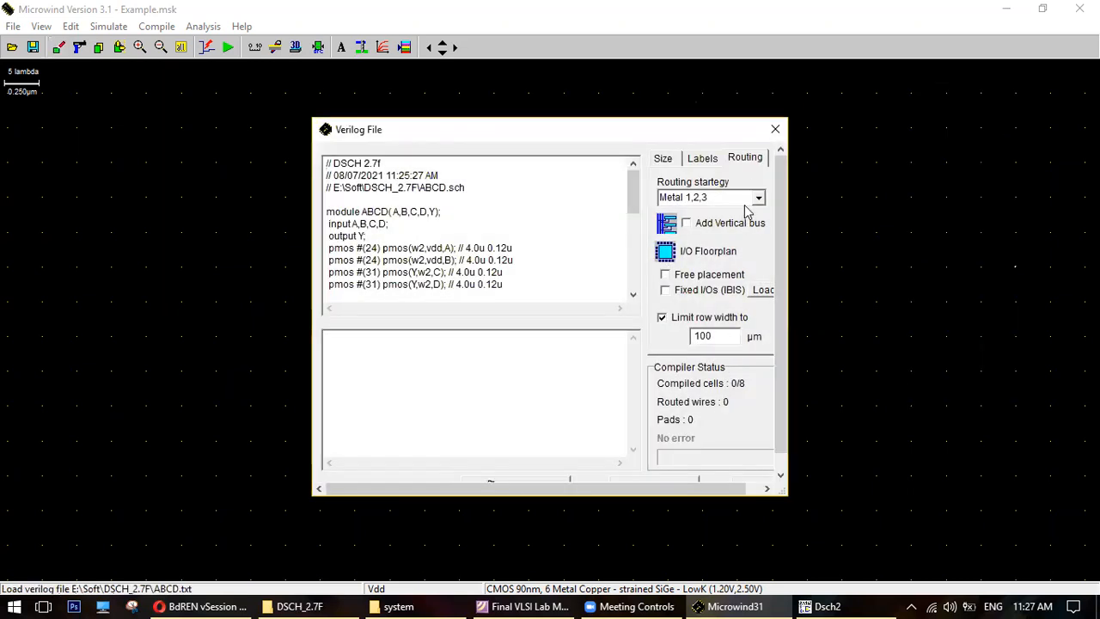
- Compile the ABCD Verilog description with the Metal 1 and 2 routing strategy and return to the layout editor
drag(789, 235, 1026, 229)
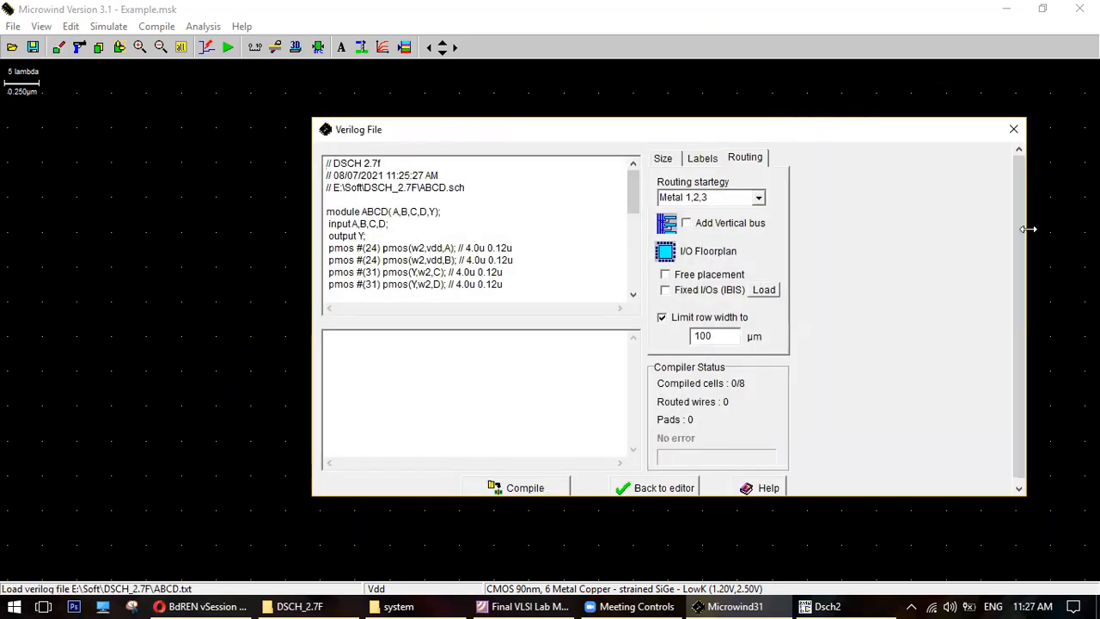
double_click(840, 115)
scroll(582, 157, down, 3)
scroll(623, 157, up, 3)
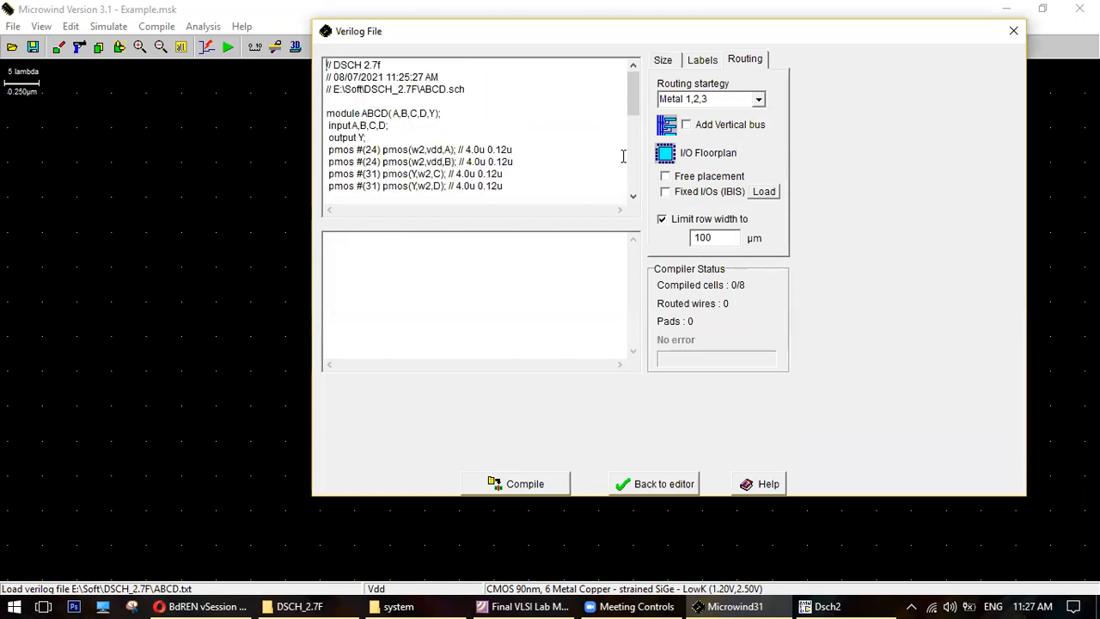
click(758, 100)
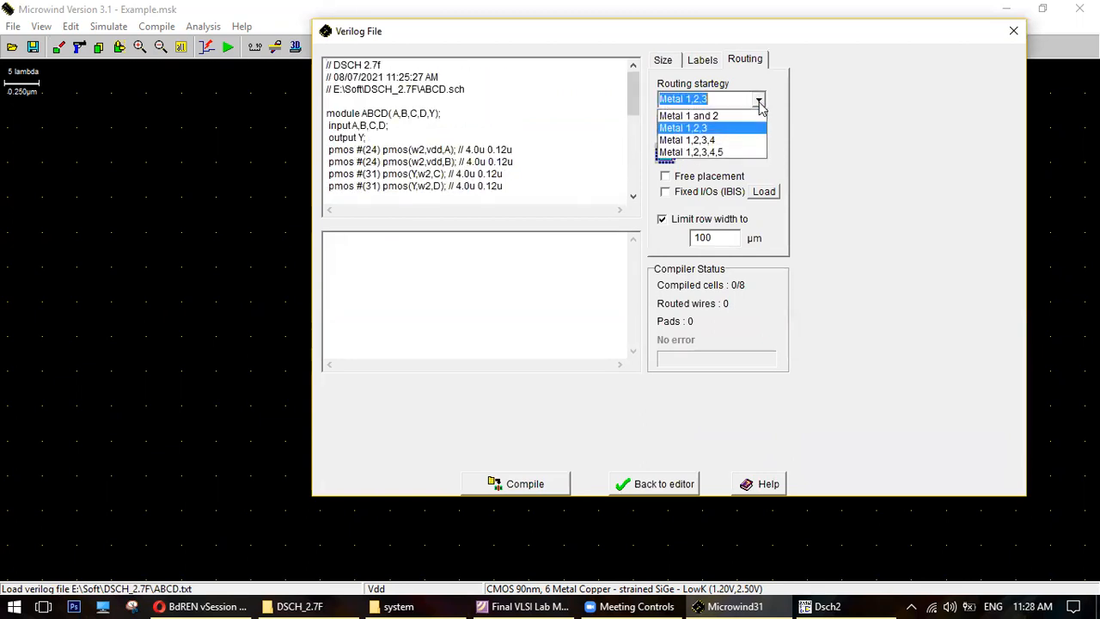
click(705, 116)
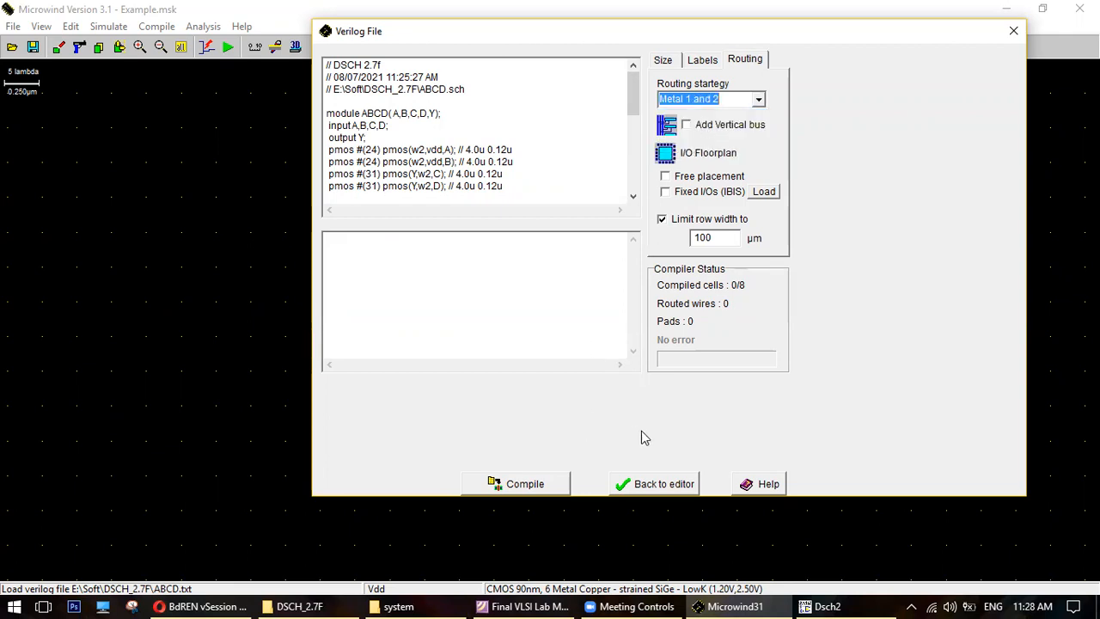
click(540, 485)
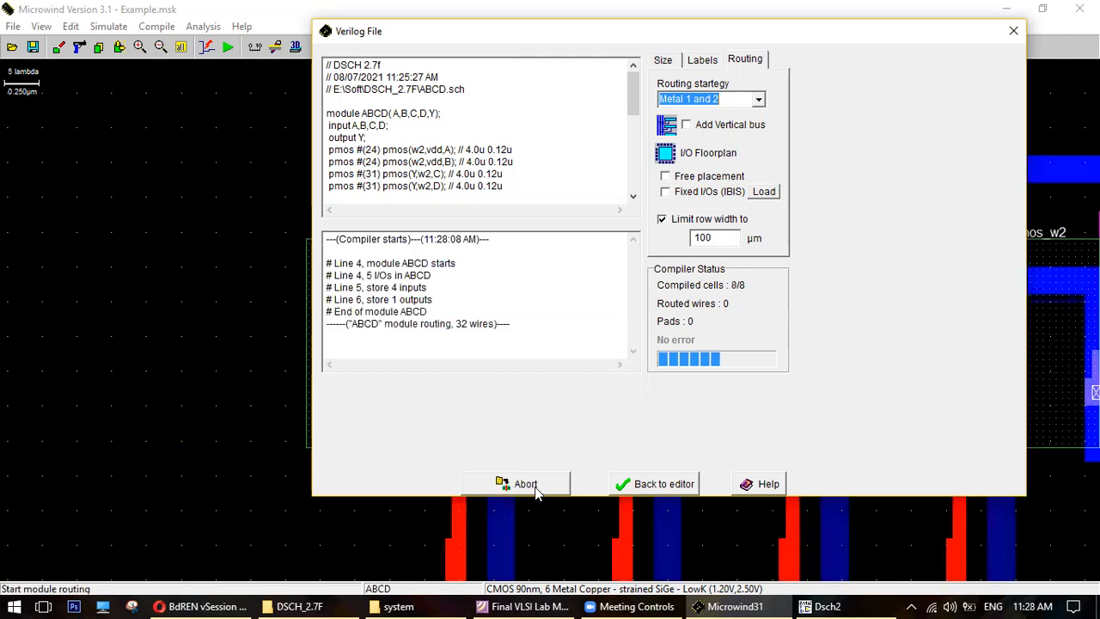
click(660, 484)
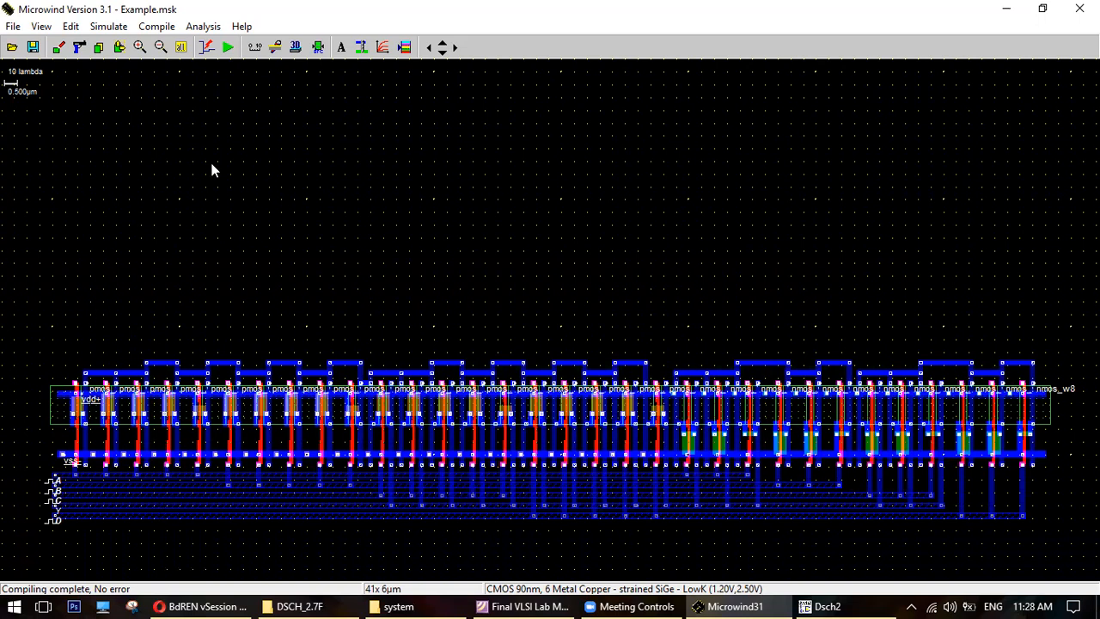
- Run the analog simulation of the compiled layout and view its waveforms at 2n, 10n, 20n and 50n time scales, ending at 20n
click(227, 47)
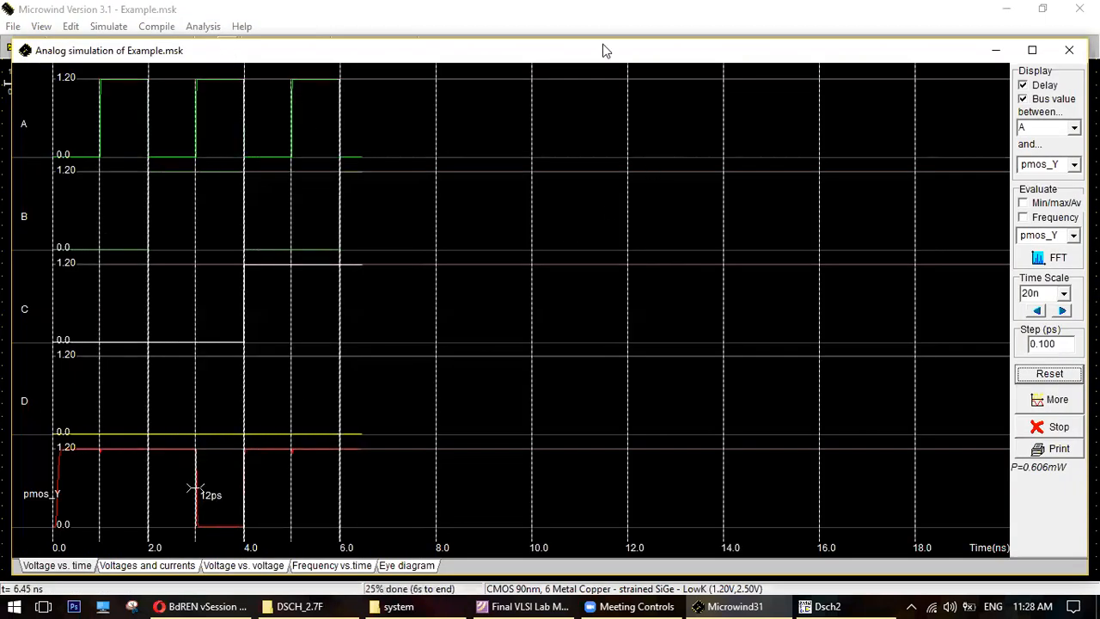
click(1063, 293)
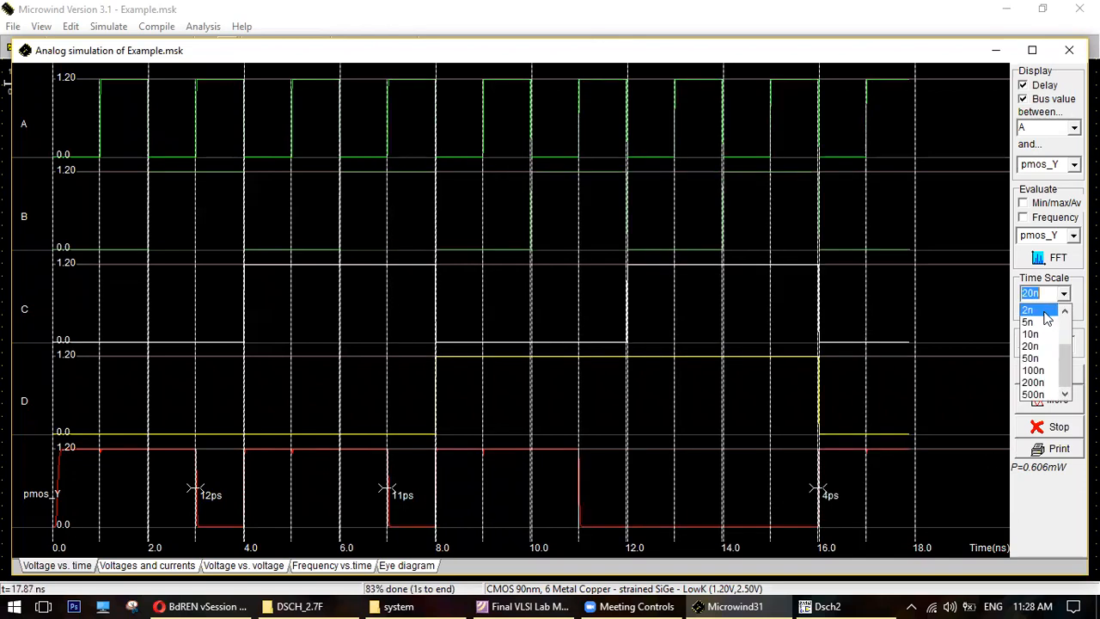
click(1040, 316)
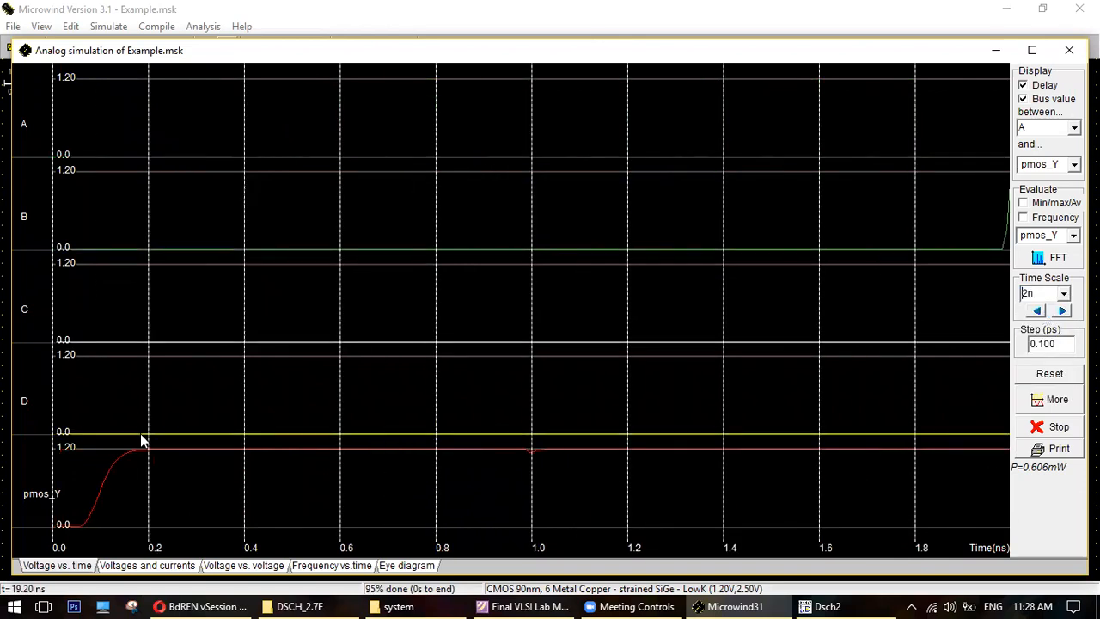
click(1063, 293)
click(1032, 333)
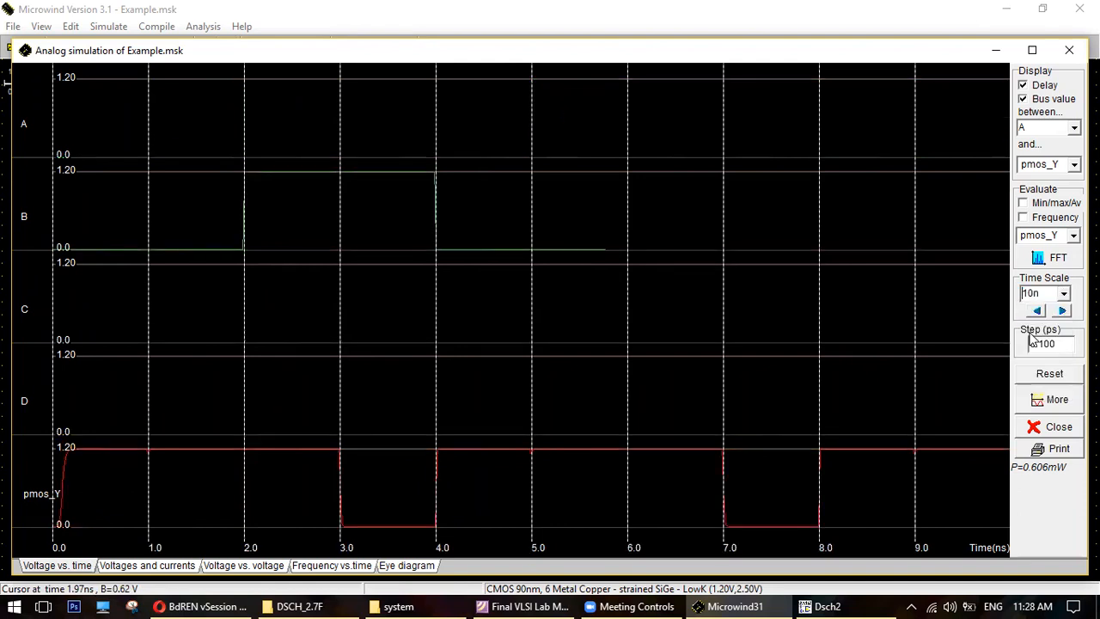
click(1063, 293)
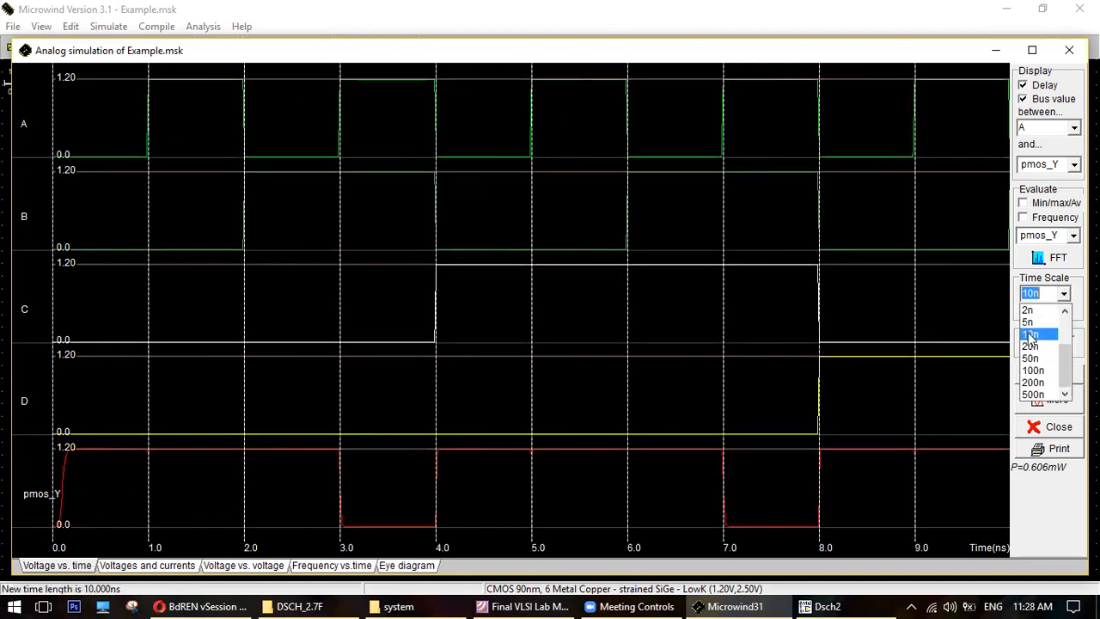
click(1030, 346)
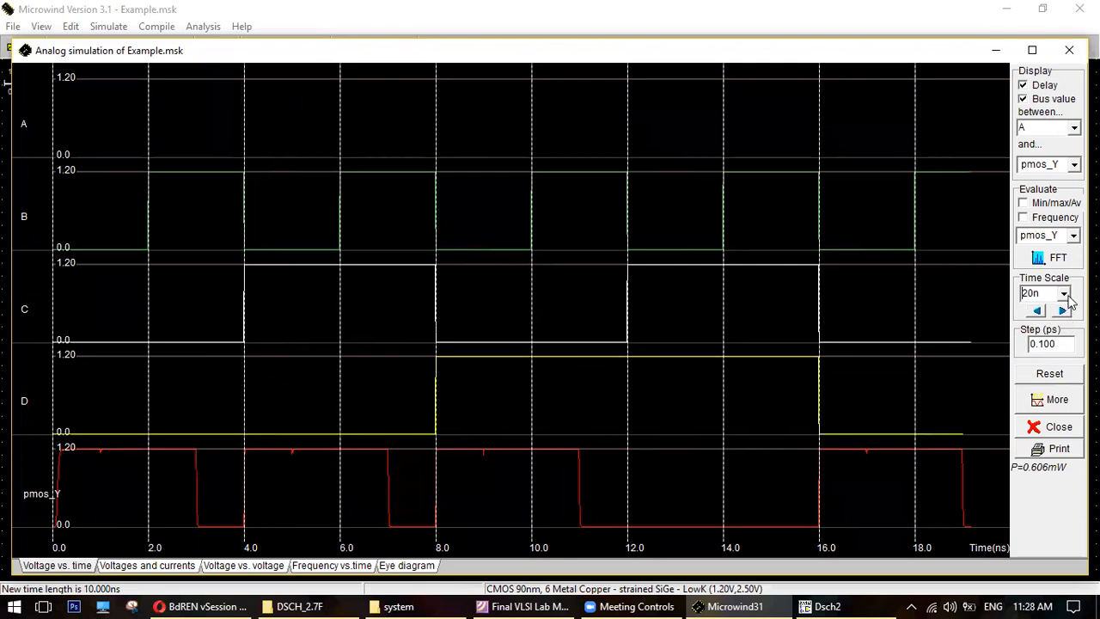
click(1063, 293)
click(1031, 357)
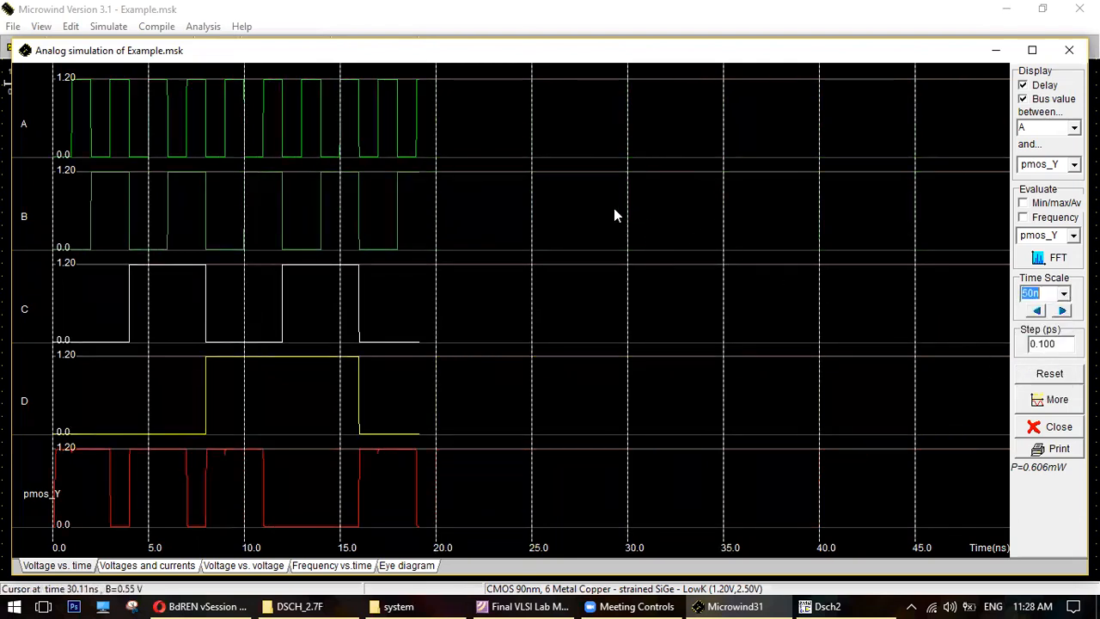
click(1063, 292)
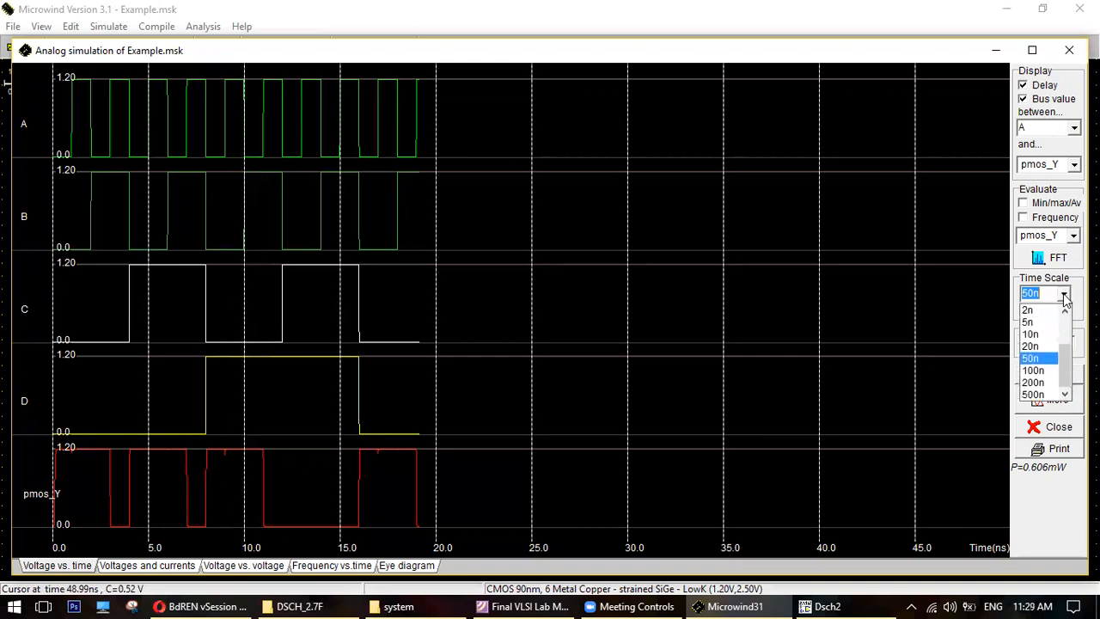
click(1031, 346)
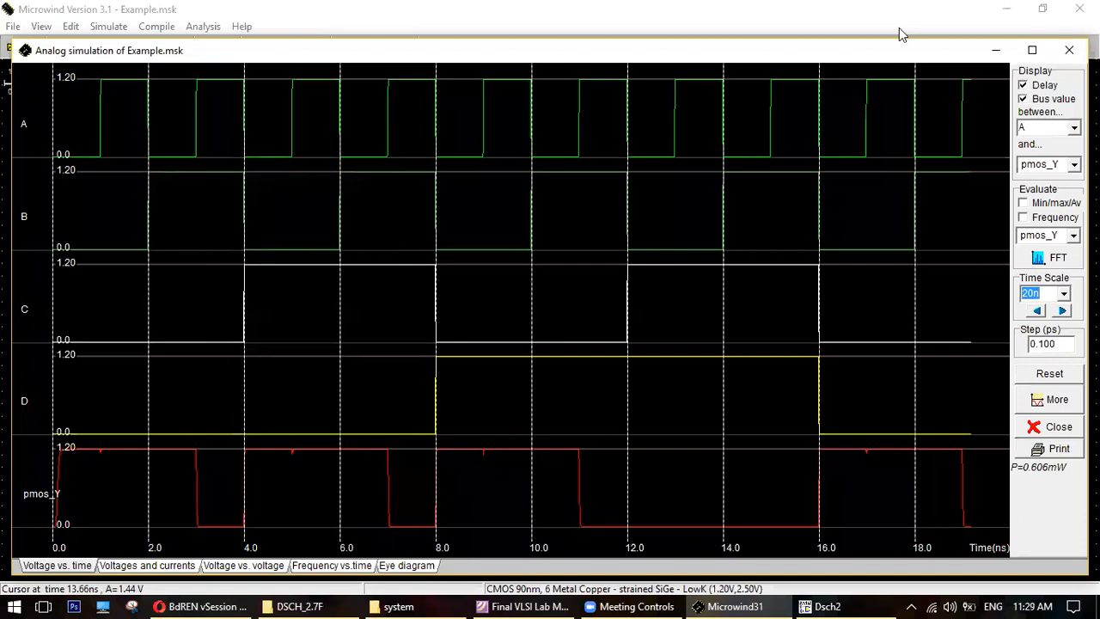
- Circle the Y output transitions near 11, 16 and 19 ns on the waveforms, and clear the marks
mouse_move(572, 483)
mouse_down()
mouse_move(582, 486)
mouse_move(582, 470)
mouse_up()
mouse_move(823, 461)
mouse_down()
mouse_move(834, 496)
mouse_move(823, 466)
mouse_up()
mouse_move(971, 474)
mouse_down()
mouse_move(957, 467)
mouse_move(971, 461)
mouse_up()
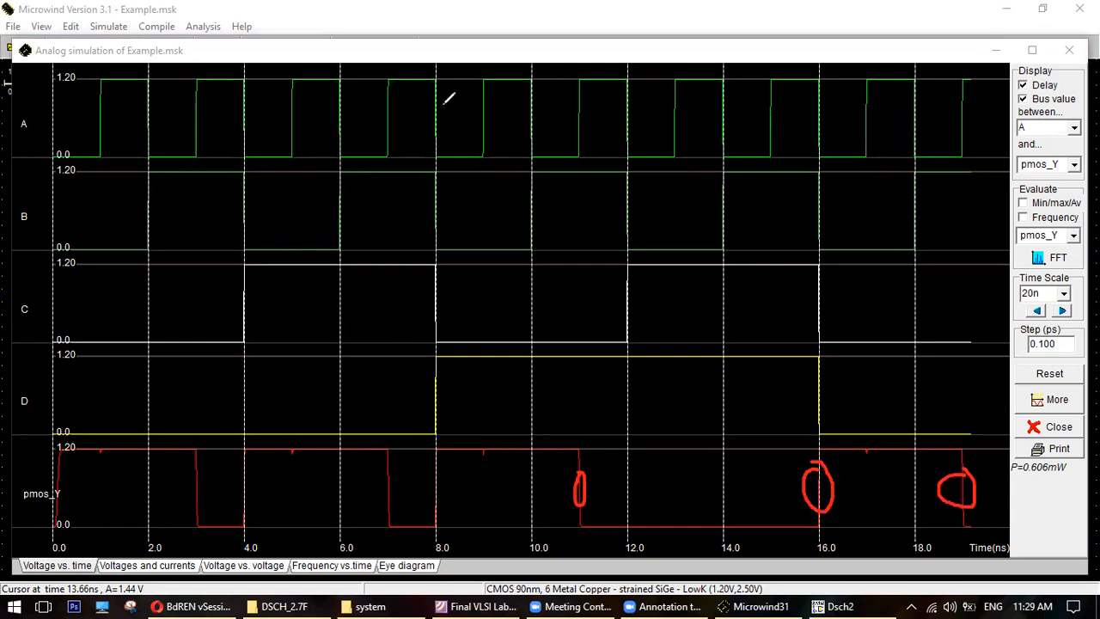
click(515, 186)
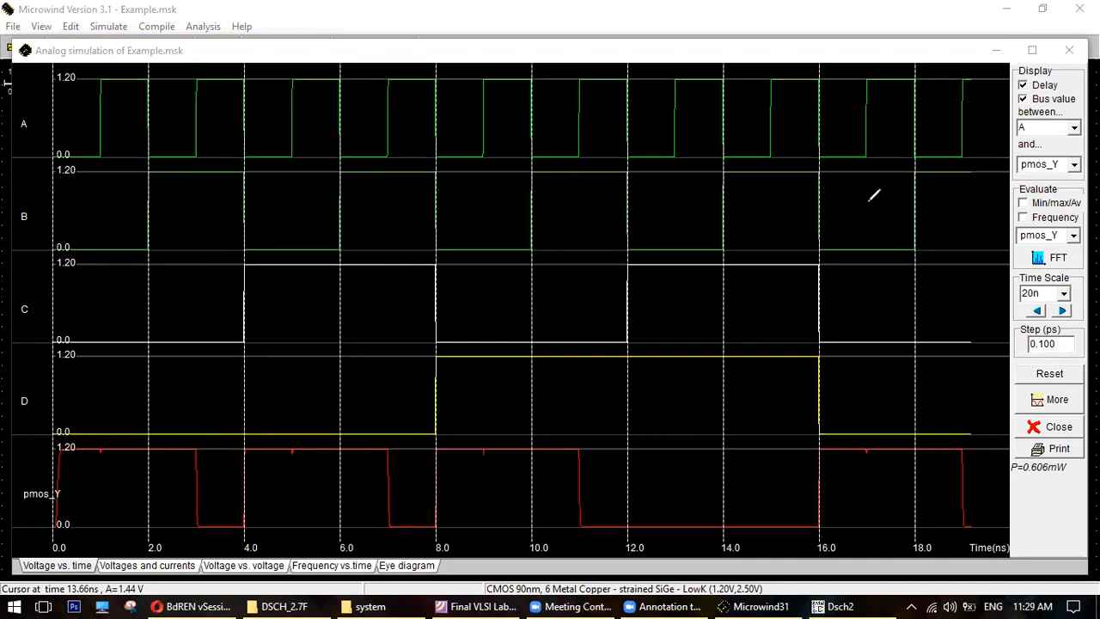
- Annotate the waveforms just after 16 ns with logic 0 for A, B, C and D and logic 1 for output Y
drag(842, 125, 837, 137)
drag(830, 216, 829, 218)
drag(834, 316, 830, 315)
drag(832, 407, 831, 406)
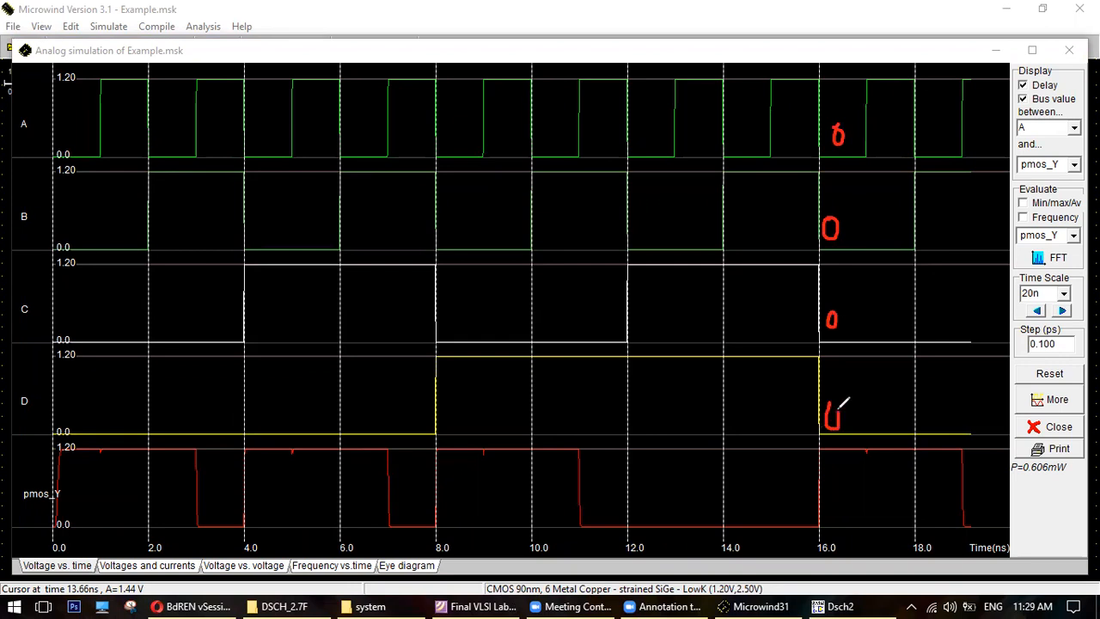
drag(832, 478, 833, 516)
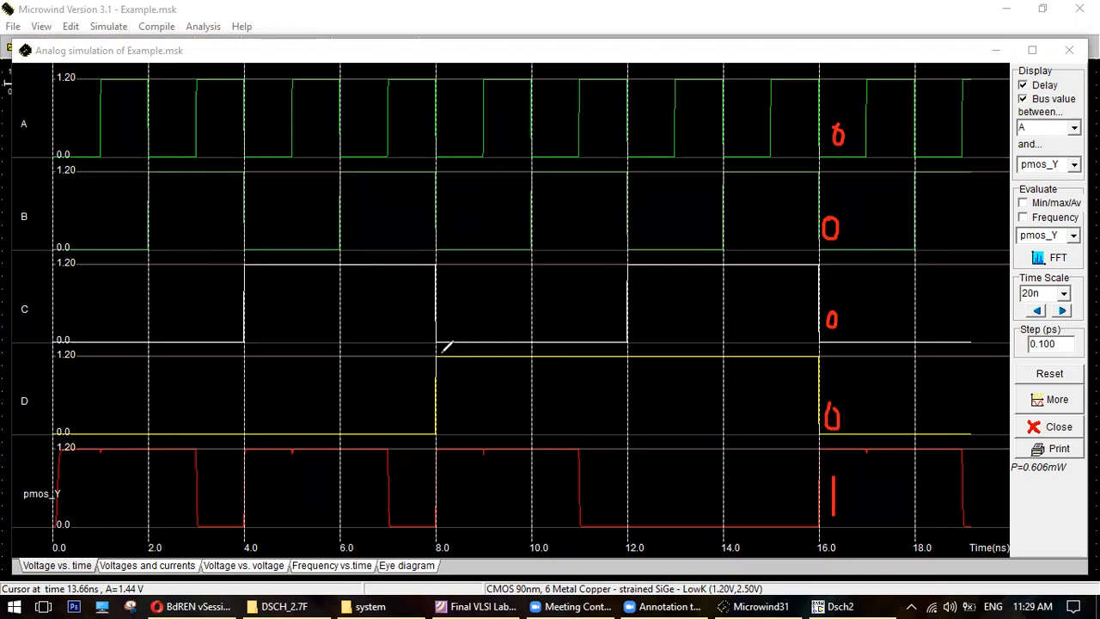
- Annotate the waveforms just before 8 ns with logic 1 for A, B and C and logic 0 for D and output Y
drag(420, 107, 418, 148)
drag(416, 203, 416, 237)
drag(417, 290, 416, 334)
drag(428, 393, 427, 395)
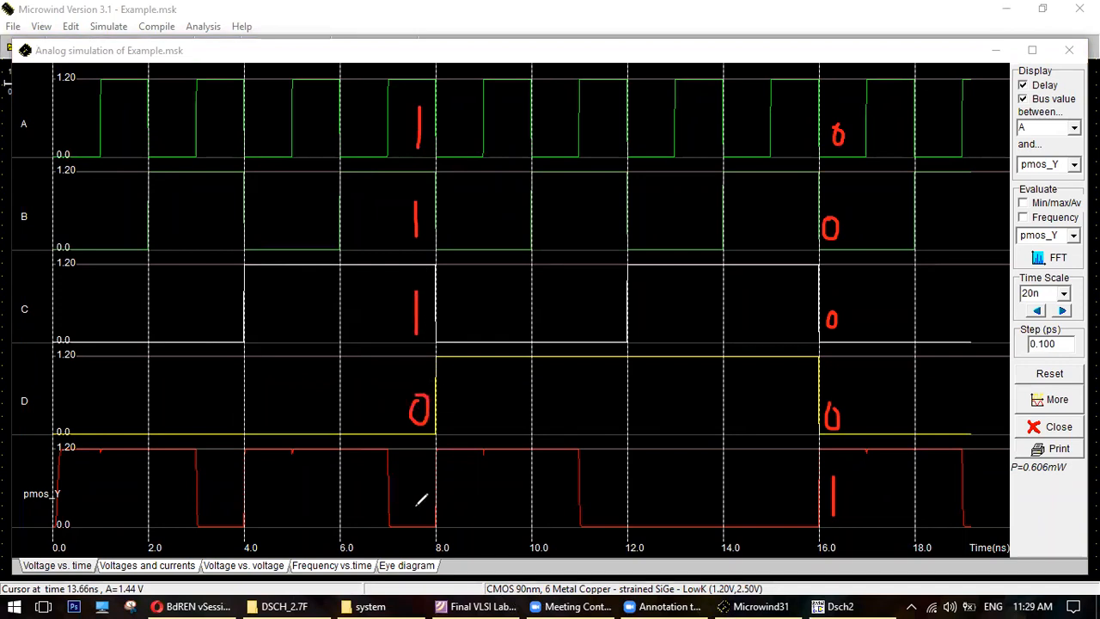
mouse_move(421, 471)
mouse_down()
mouse_move(432, 464)
mouse_move(429, 474)
mouse_up()
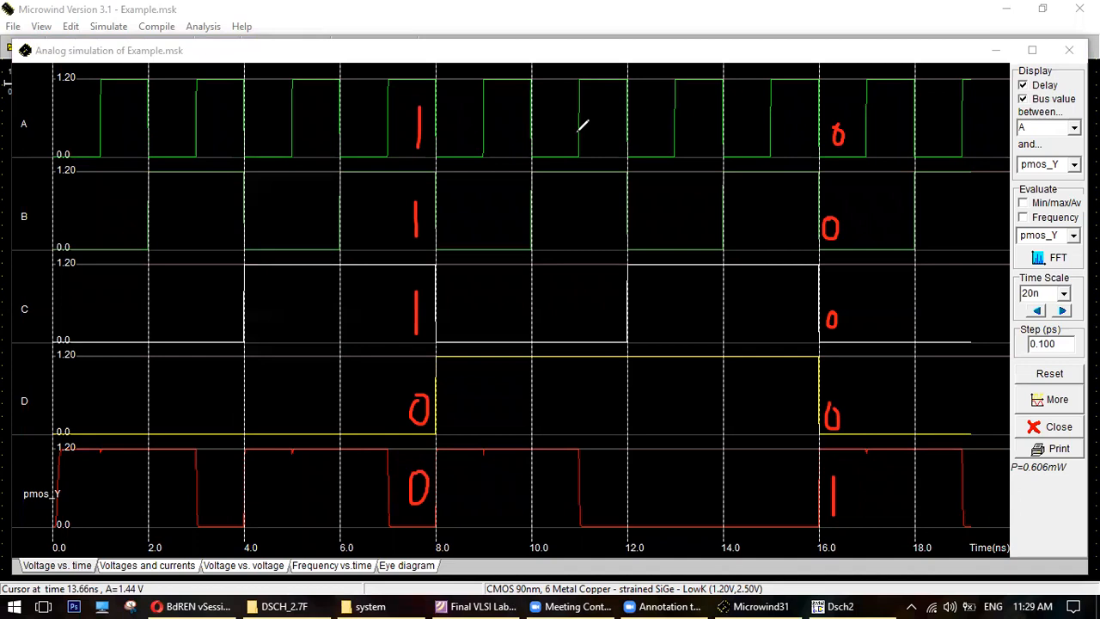
- Close the analog simulation and move the layer palette clear of the compiled layout
click(1048, 427)
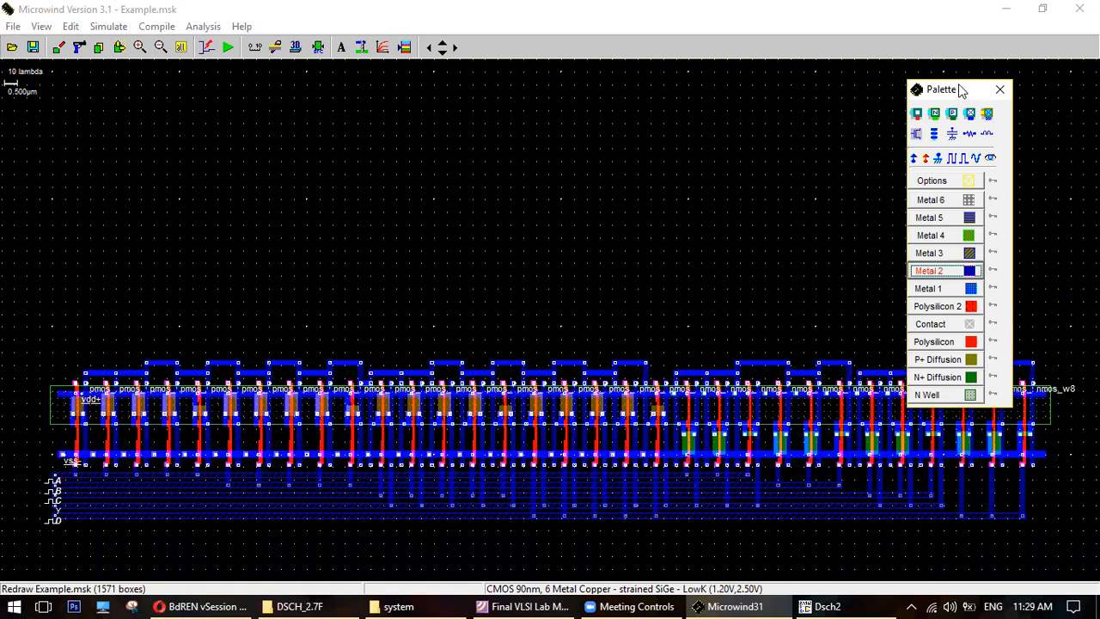
drag(961, 90, 1024, 11)
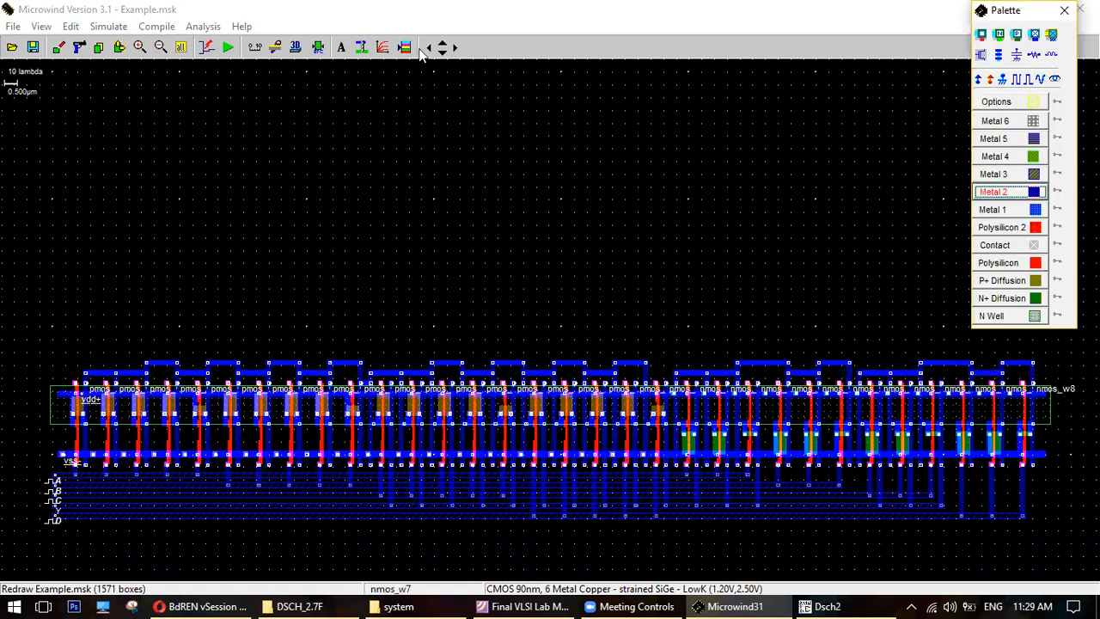
- Examine the compiled layout up close, following the transistor row from the supply and input labels through the pMOS devices to the nMOS devices
click(139, 46)
click(51, 430)
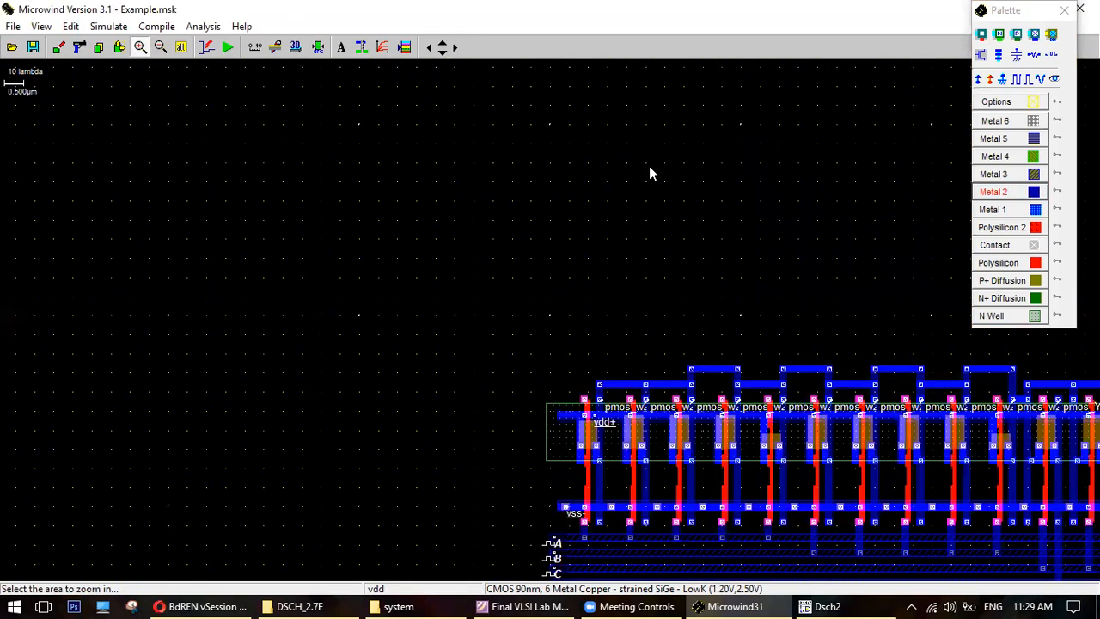
key(Right)
key(Right)
key(Down)
key(Right)
key(Down)
key(Right)
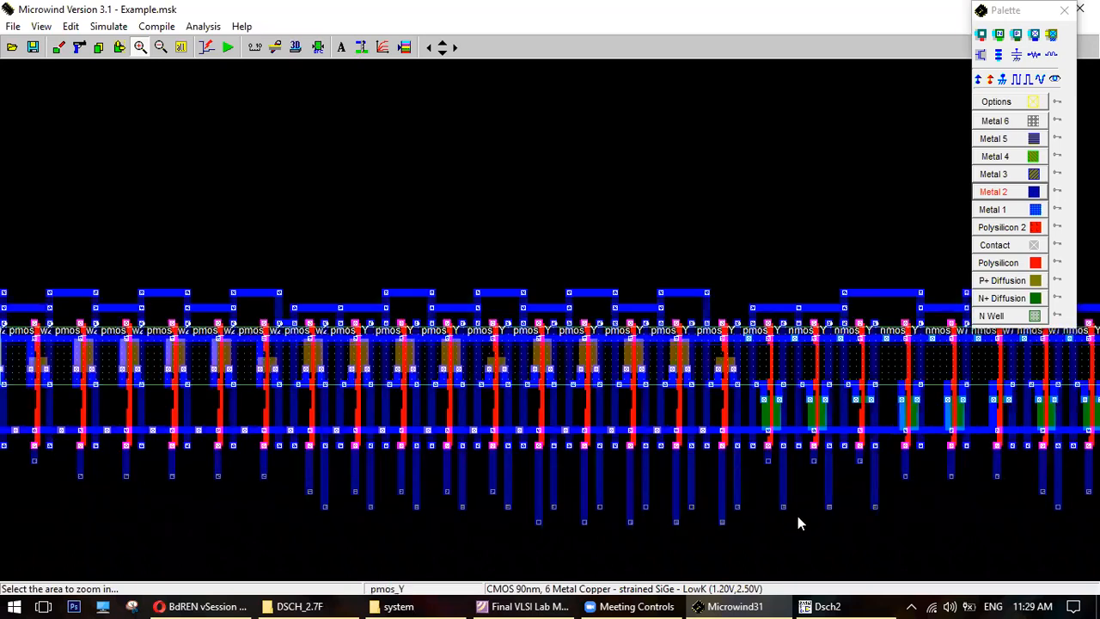